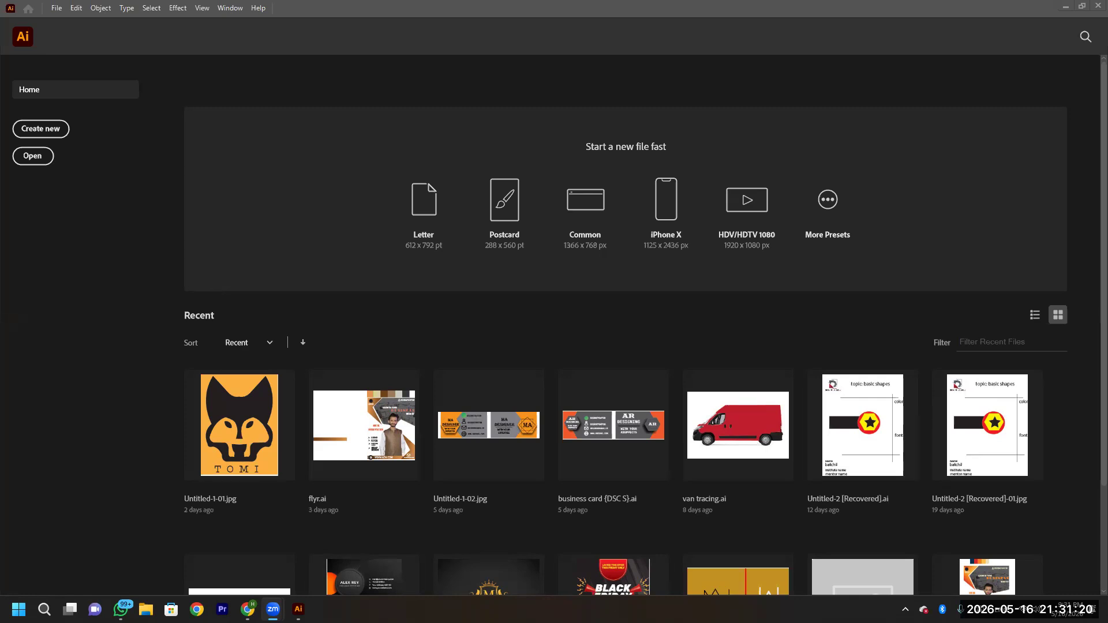
Create the blank Letter-size document Untitled-1 and bring up File Explorer over it.
mouse_move(306, 604)
click(434, 202)
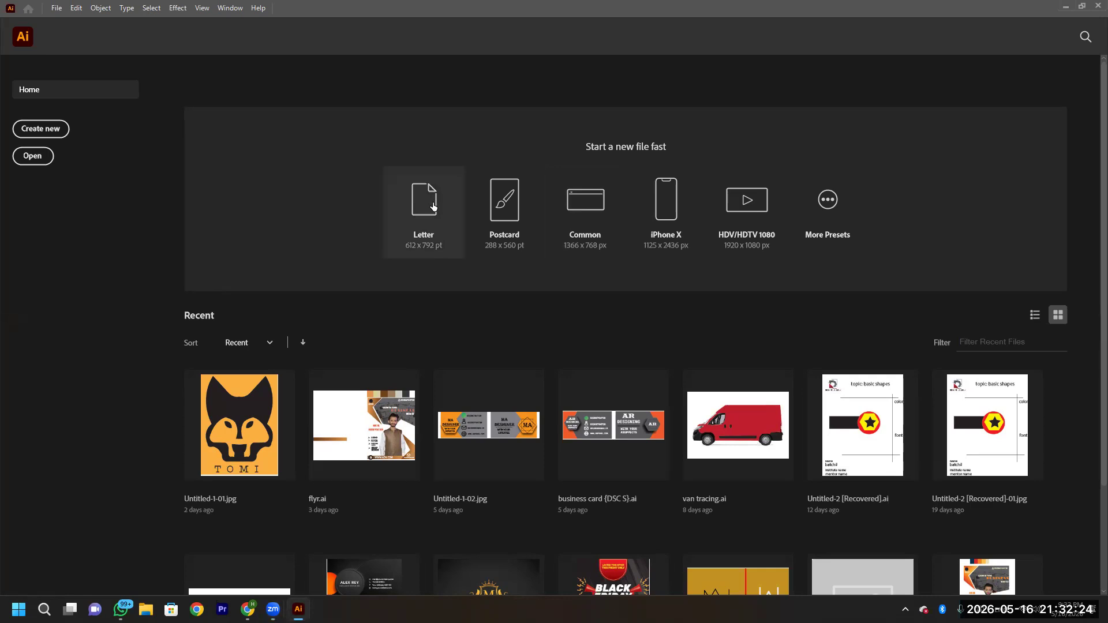
click(434, 204)
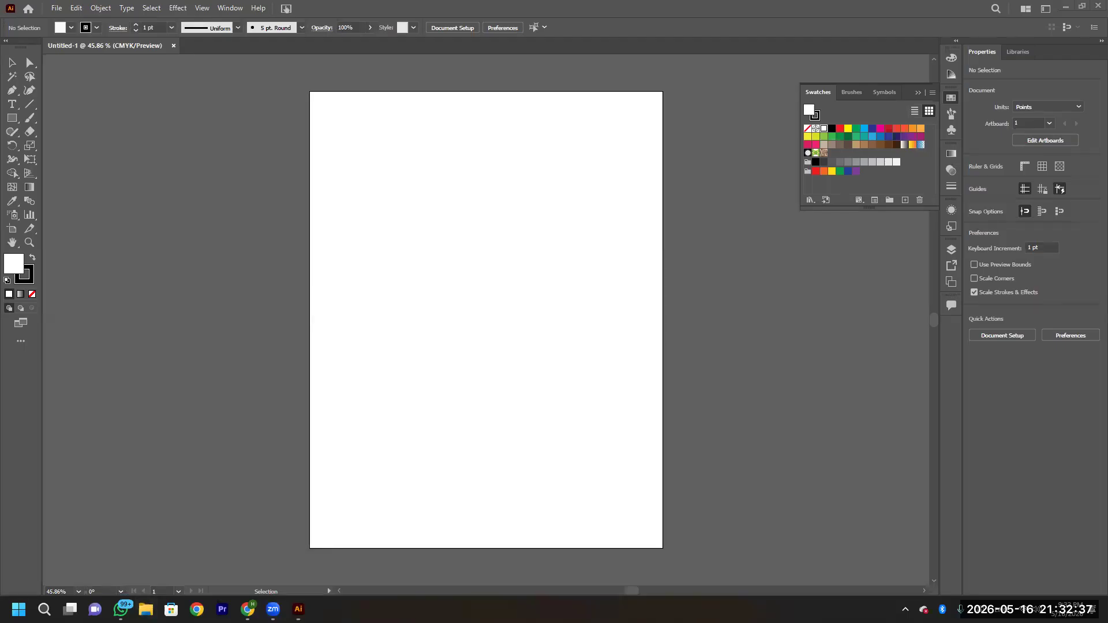
click(146, 609)
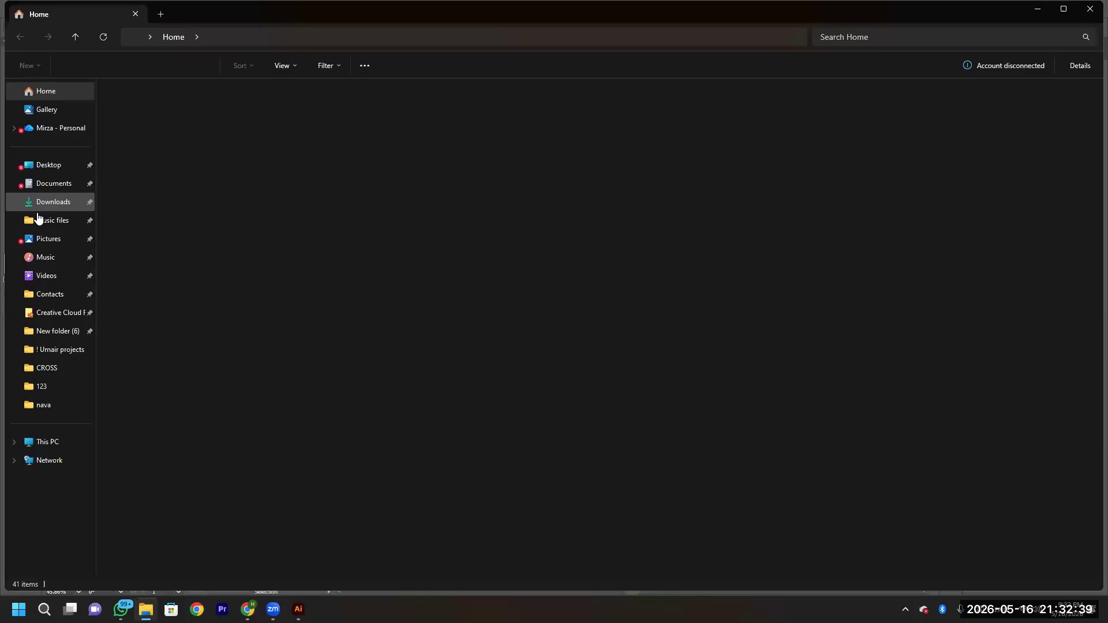
click(38, 220)
Find the WhatsApp Image sketch photo in Downloads and drag it into Untitled-1.
click(44, 202)
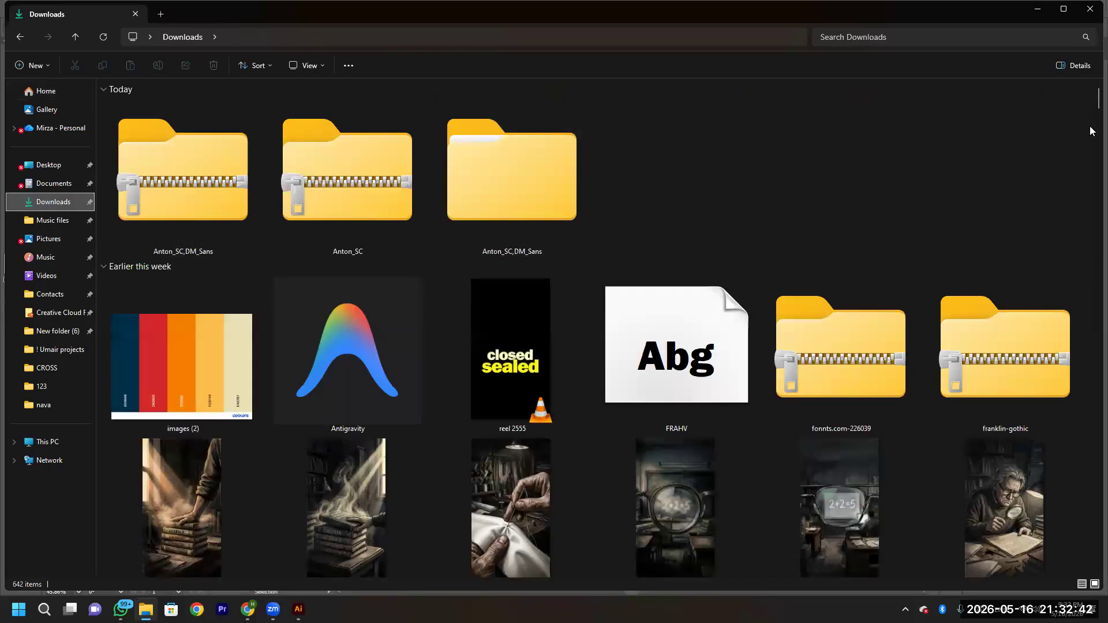
drag(1091, 98, 1091, 461)
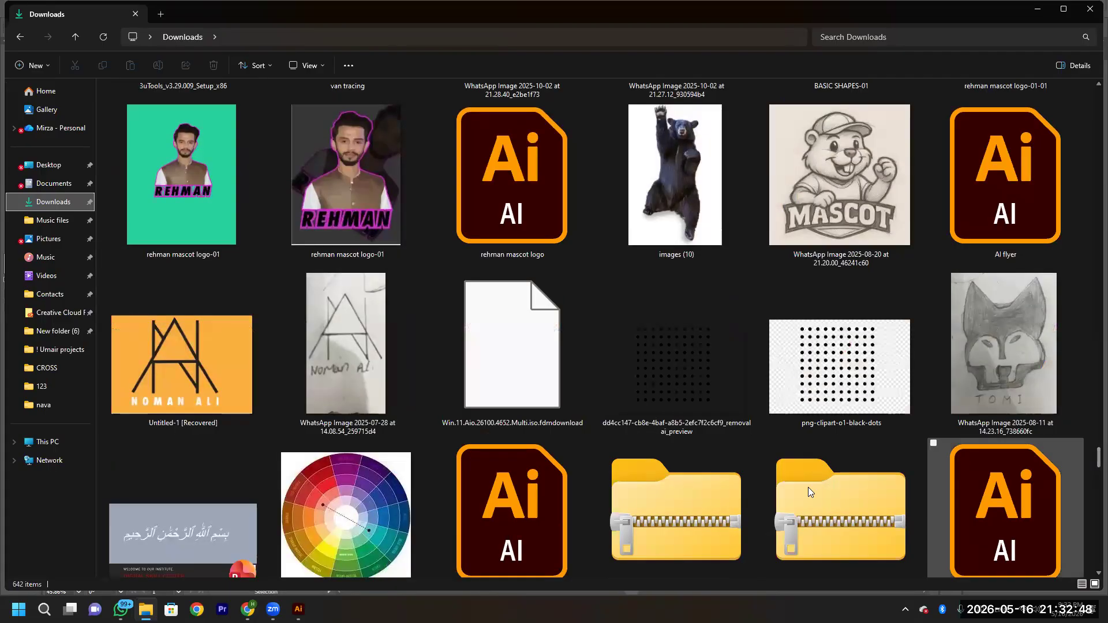
click(329, 361)
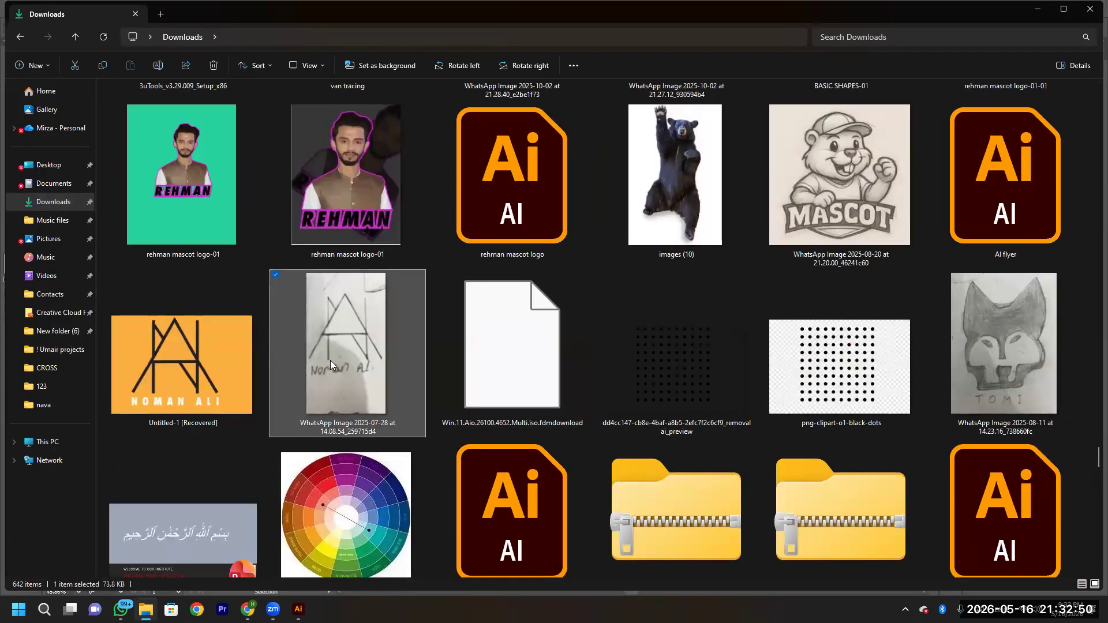
drag(331, 357, 441, 354)
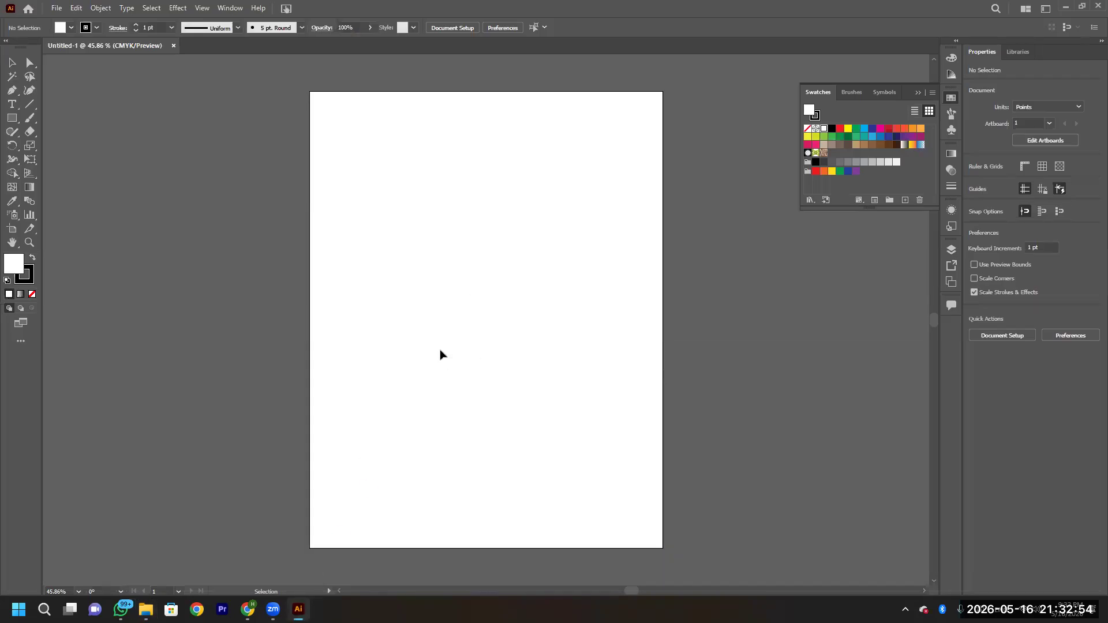
Embed the placed sketch photo, shrink it, and crop away its empty edges.
click(1034, 332)
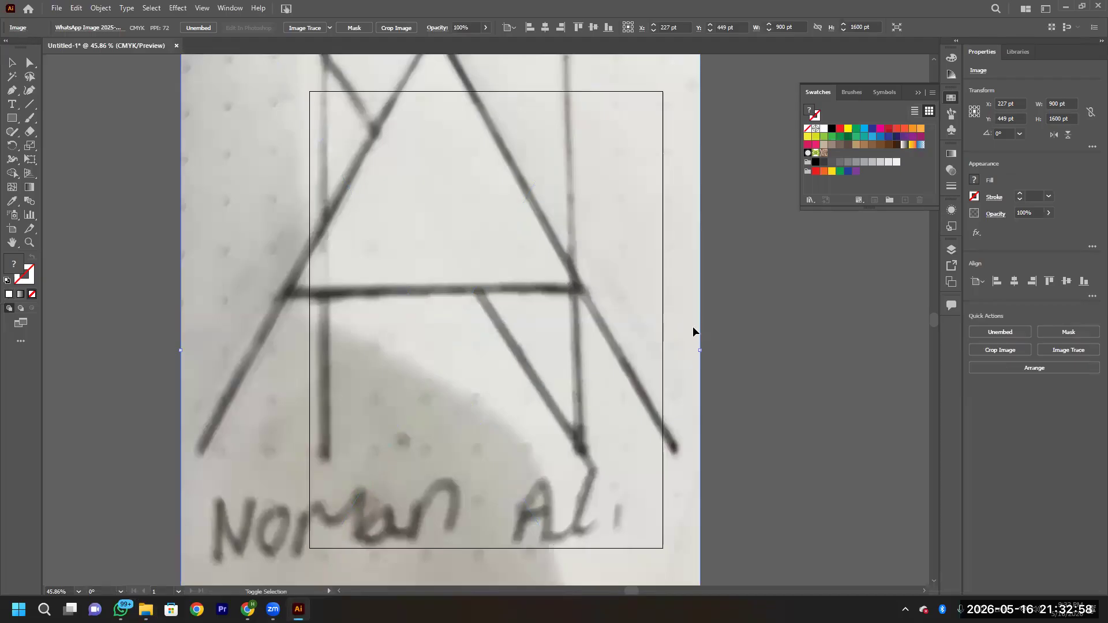
drag(701, 351, 468, 294)
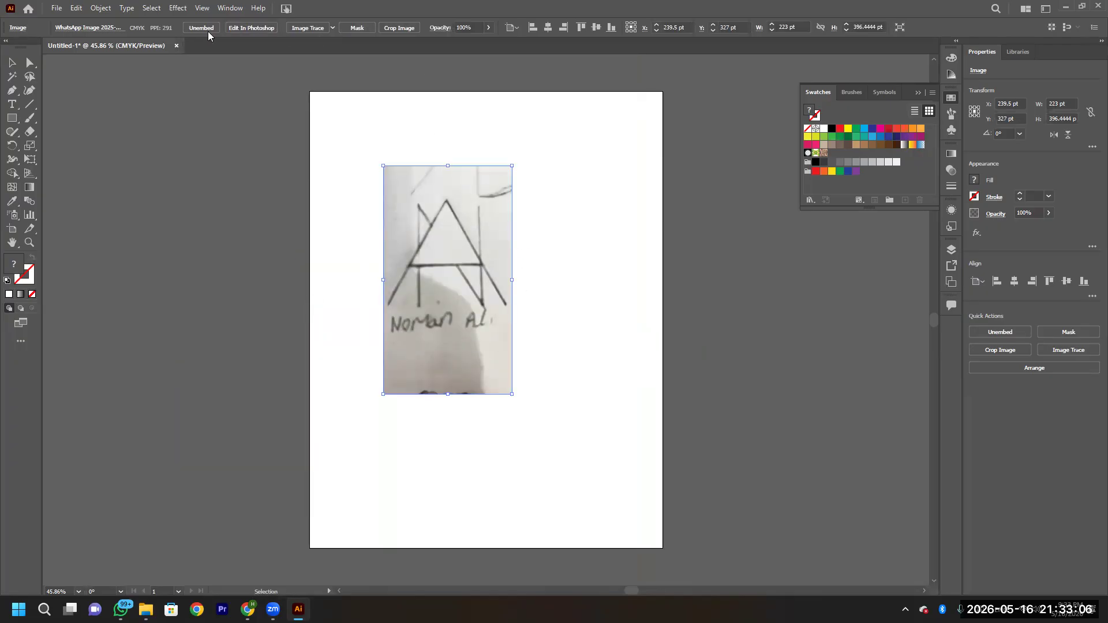
click(408, 29)
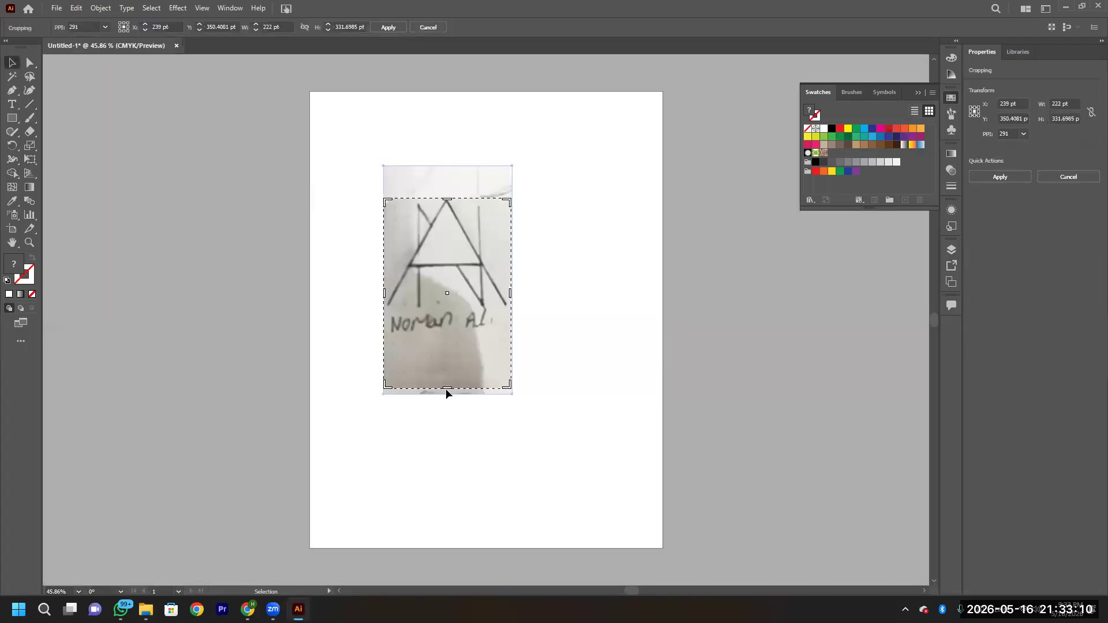
drag(448, 390, 456, 342)
drag(447, 199, 450, 194)
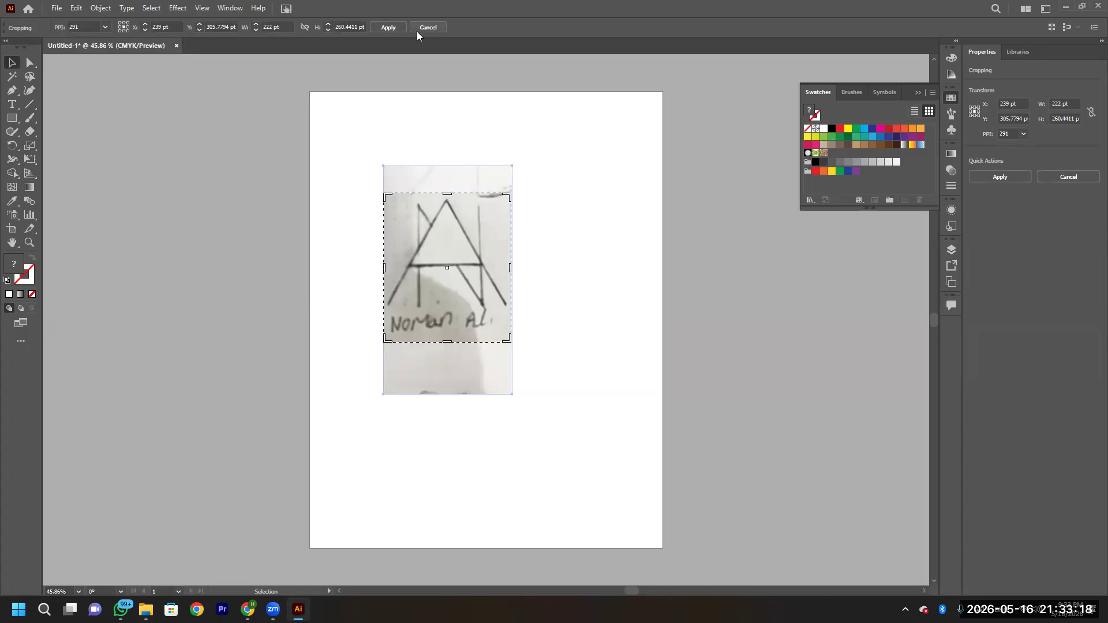
click(399, 28)
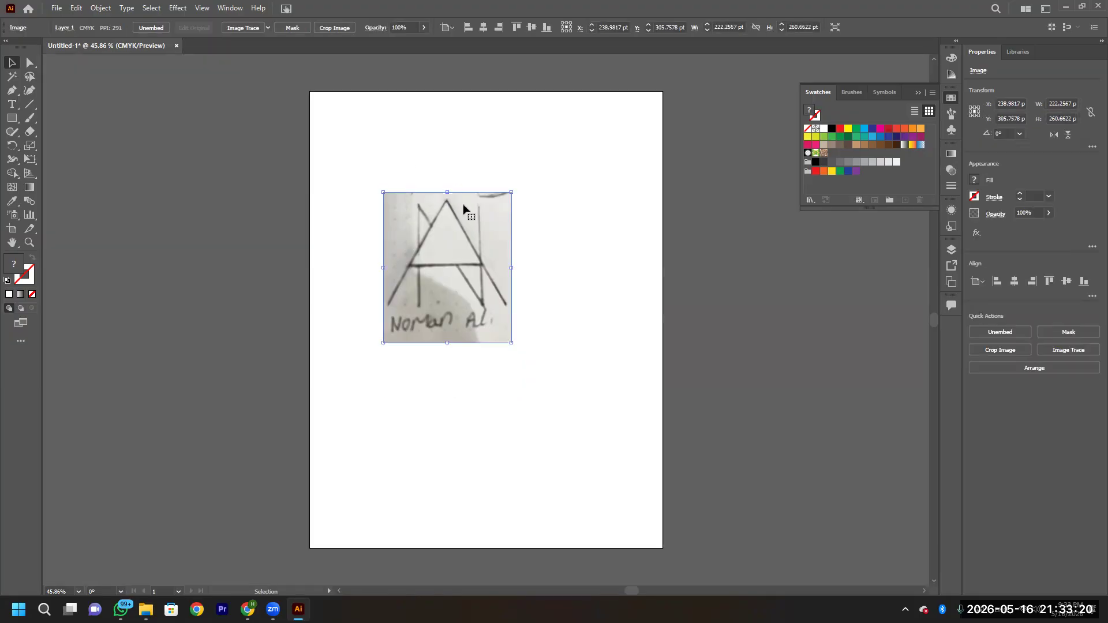
Enlarge the cropped sketch to cover most of the artboard and centre it.
drag(511, 192, 541, 124)
drag(447, 343, 487, 459)
drag(477, 341, 507, 346)
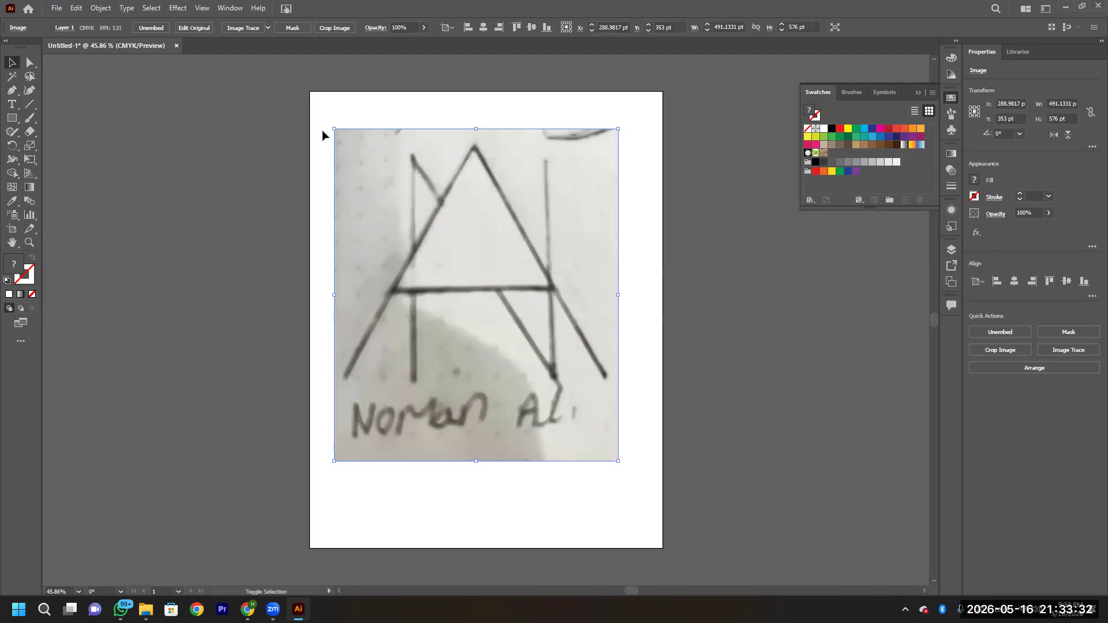
key(a)
click(322, 142)
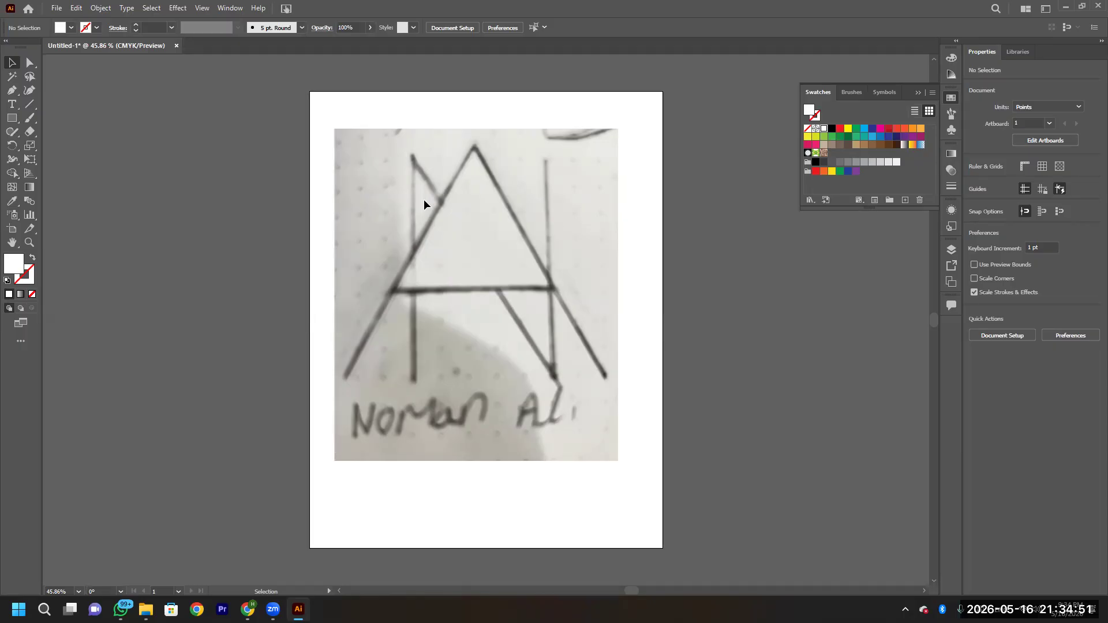
click(29, 104)
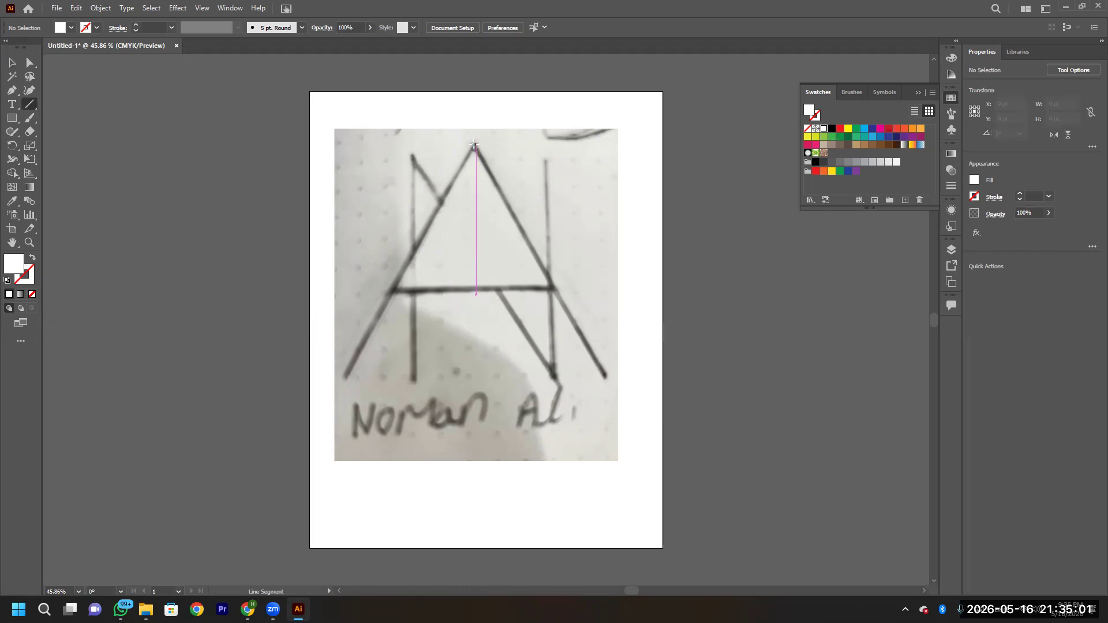
Draw a straight line from the sketched A's apex down its left leg.
drag(474, 144, 321, 412)
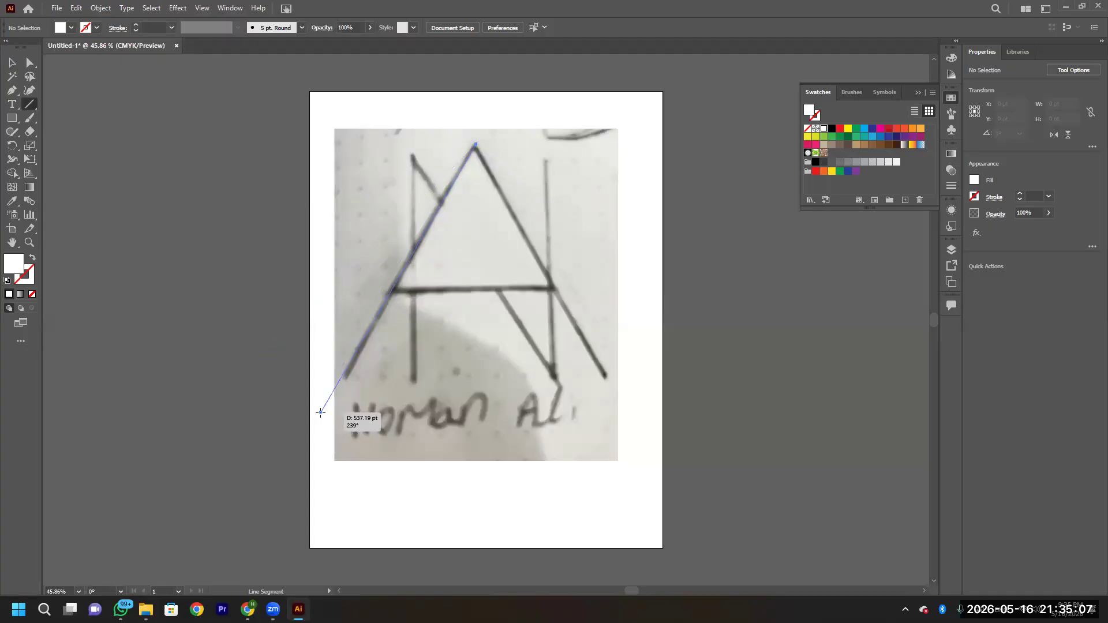
drag(320, 412, 321, 415)
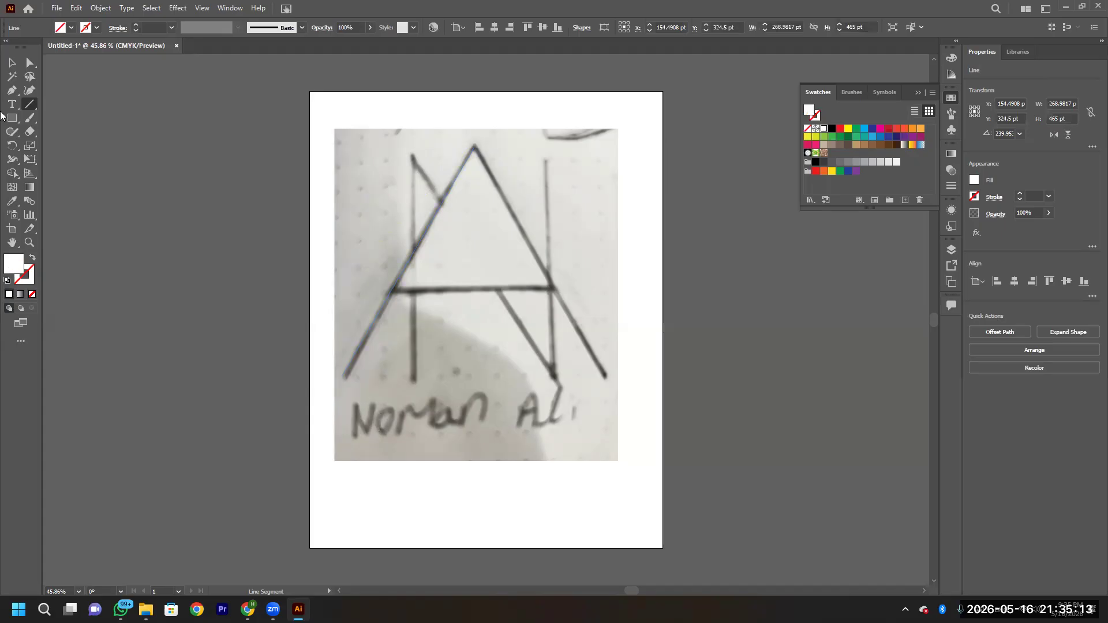
key(ctrl+shift+a)
mouse_move(475, 142)
mouse_down()
mouse_move(392, 257)
mouse_move(348, 347)
mouse_move(345, 378)
mouse_up()
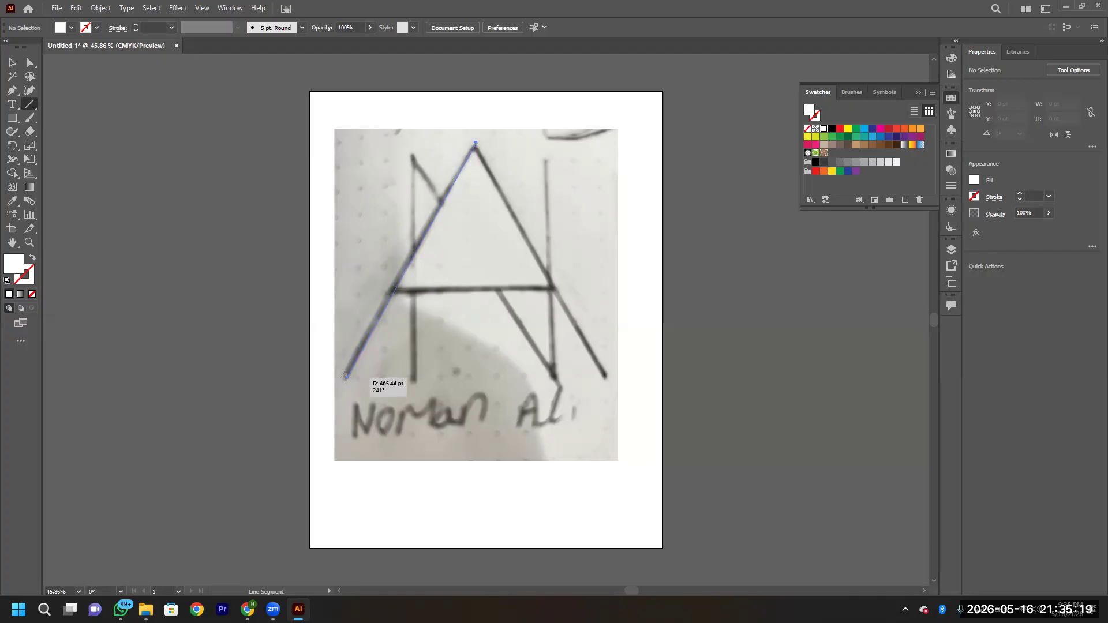
drag(345, 378, 343, 375)
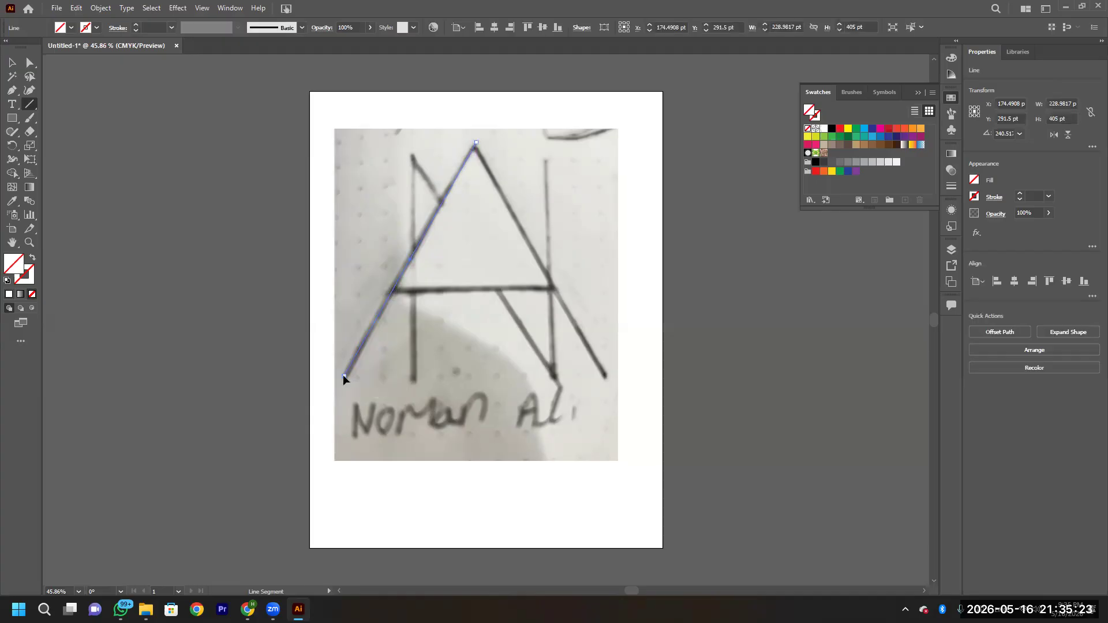
Give the left-leg line a 5 pt stroke weight and reselect it.
click(172, 27)
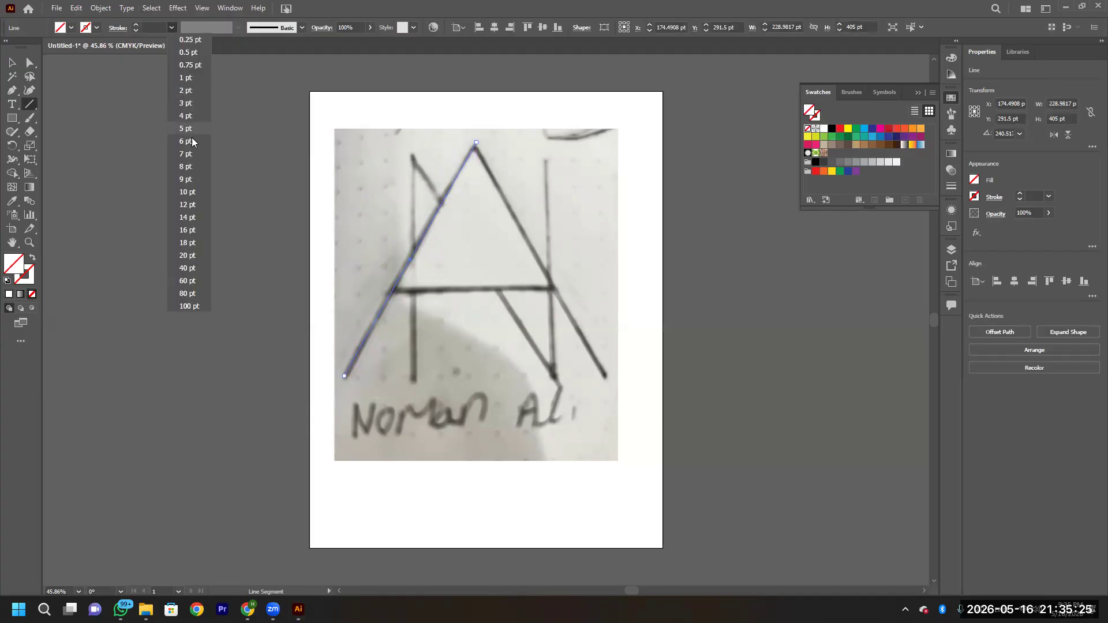
click(197, 119)
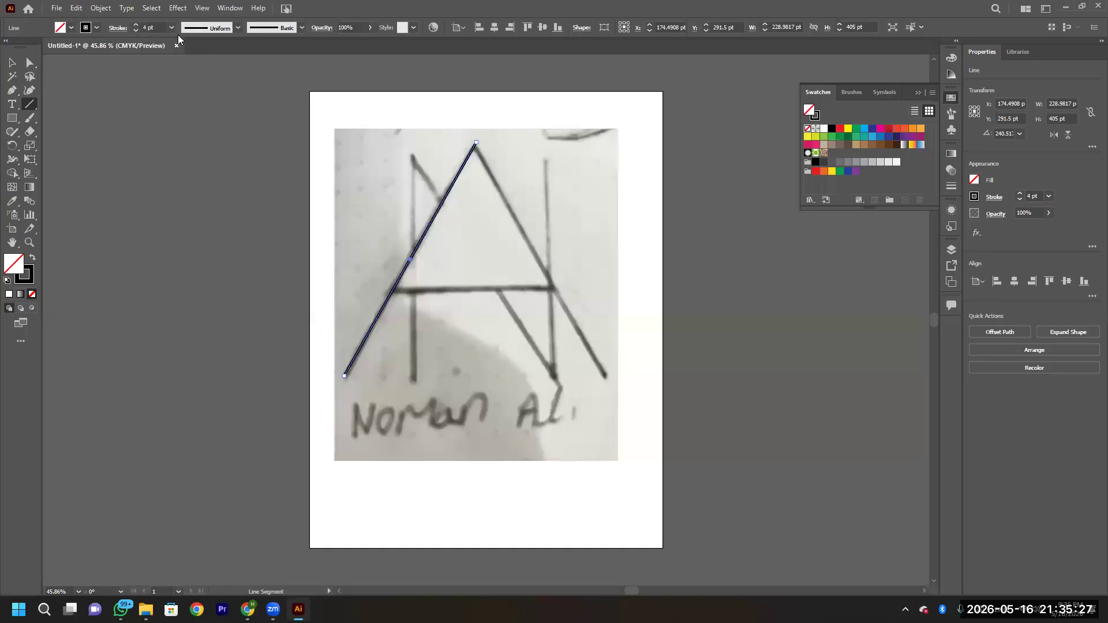
click(172, 28)
click(194, 130)
click(12, 62)
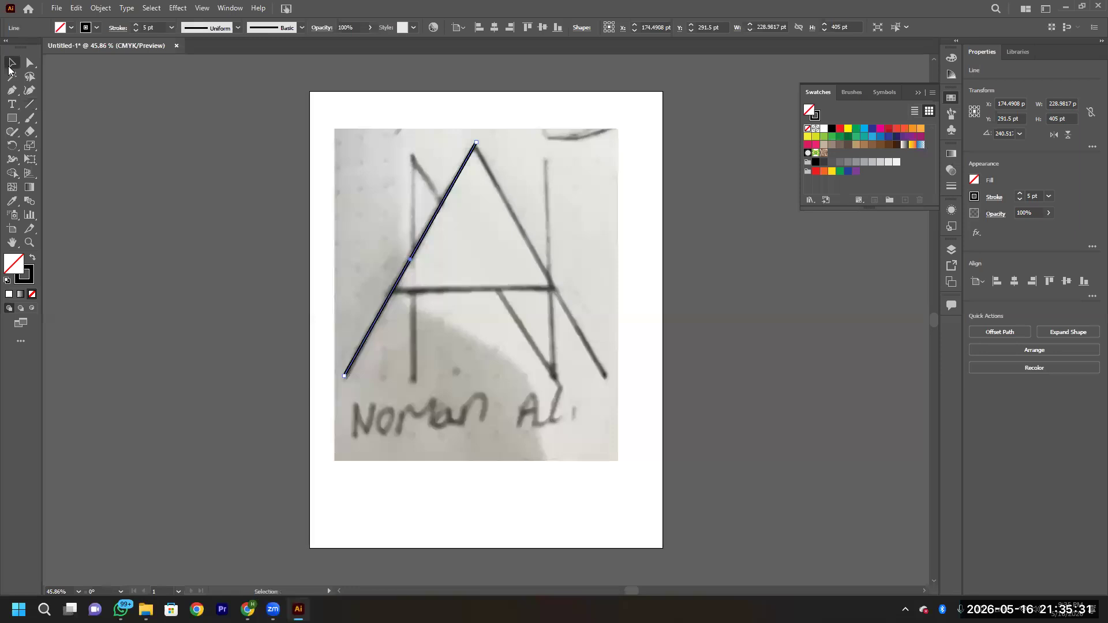
click(291, 221)
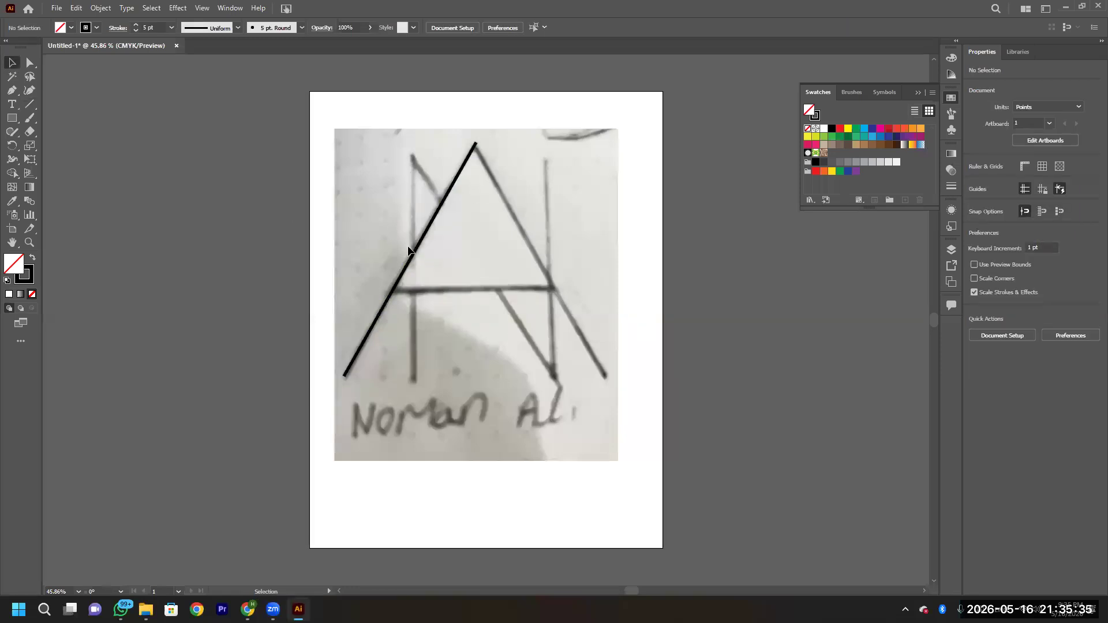
drag(450, 290, 451, 289)
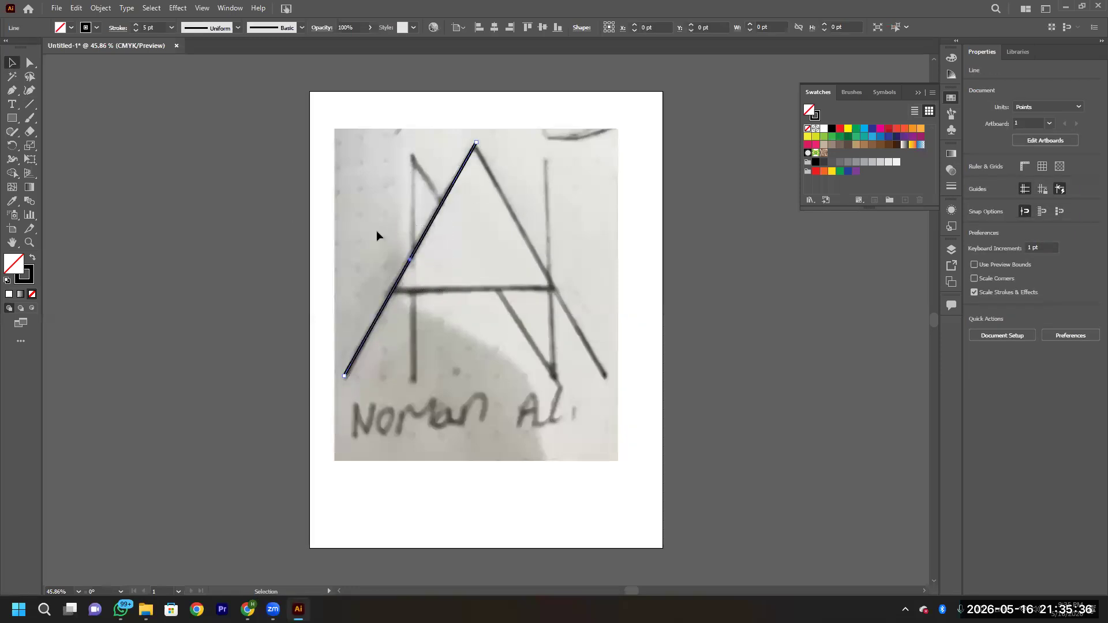
Reflect a copy of the left-leg line vertically and move it onto the A's right leg.
right_click(425, 236)
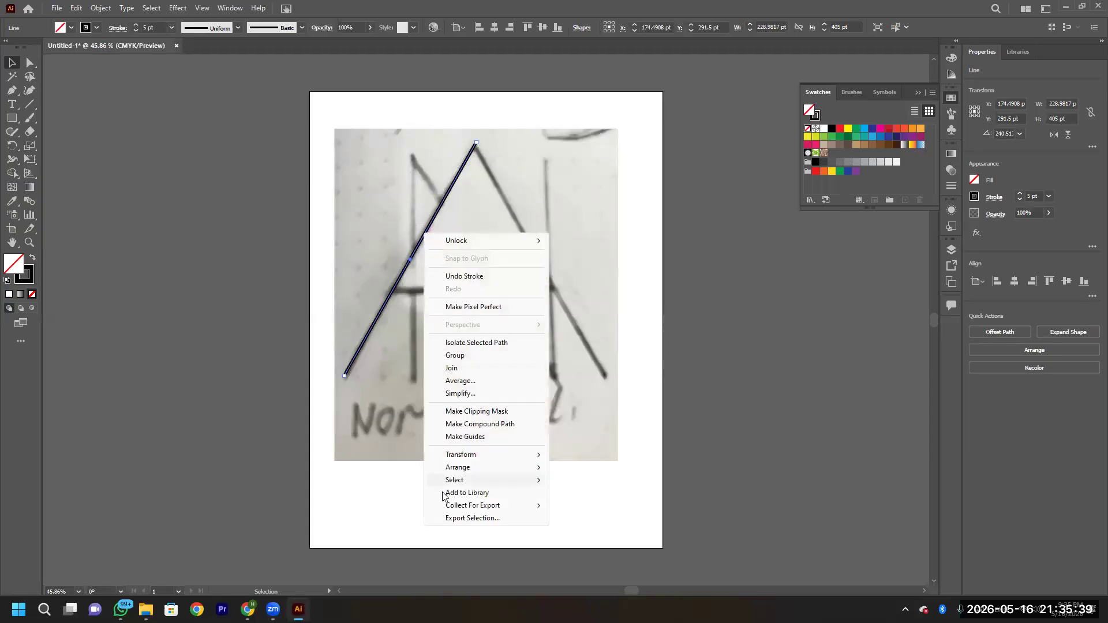
mouse_move(487, 454)
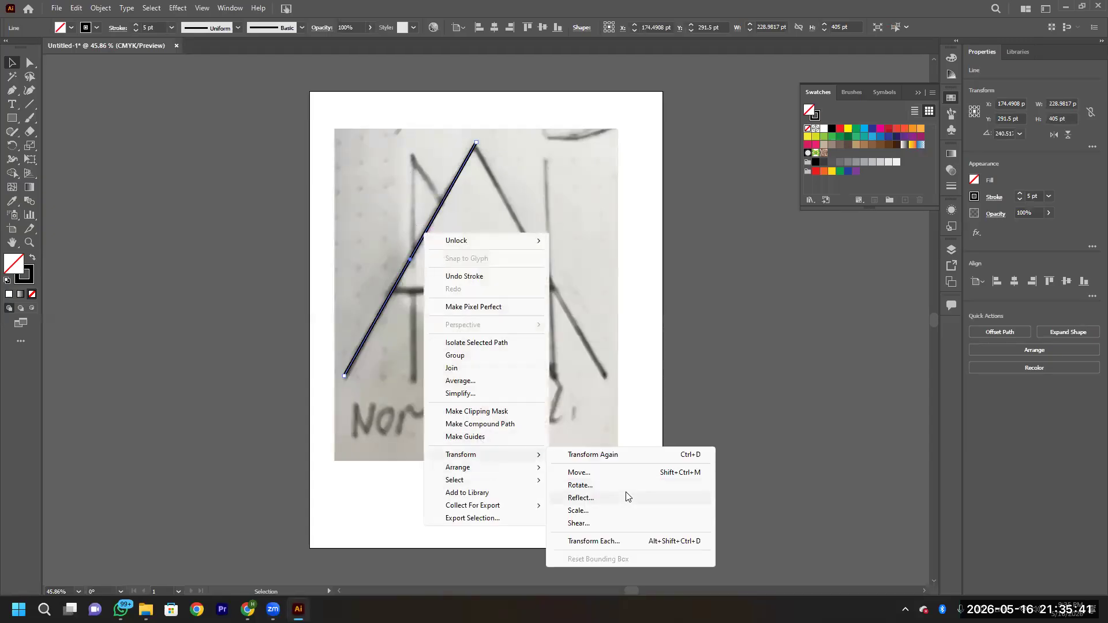
click(626, 496)
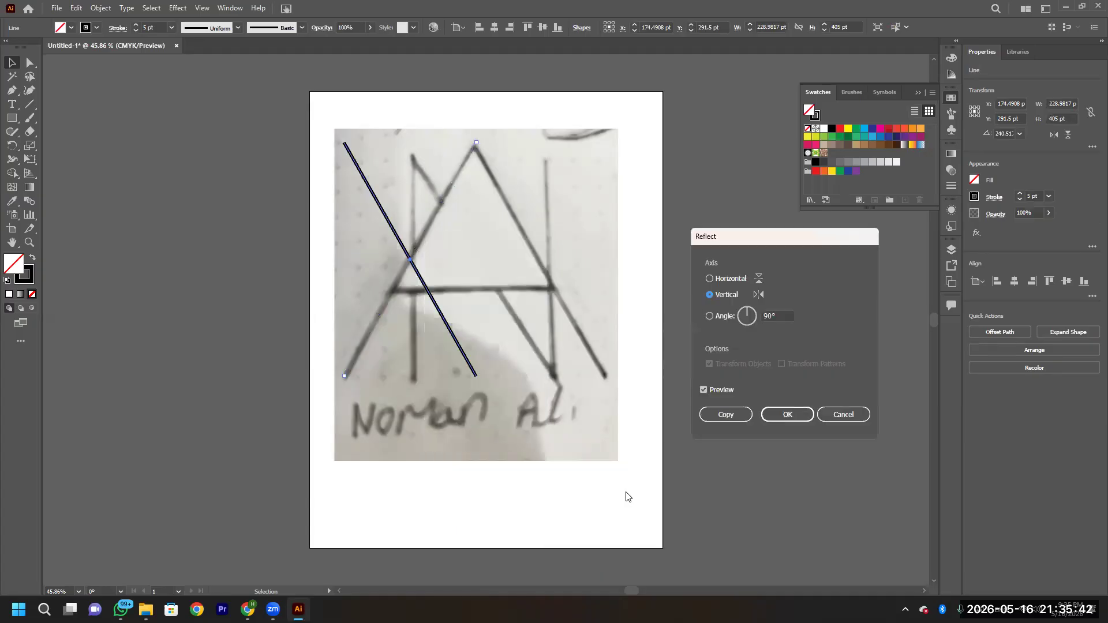
click(726, 414)
drag(378, 199, 506, 204)
click(650, 234)
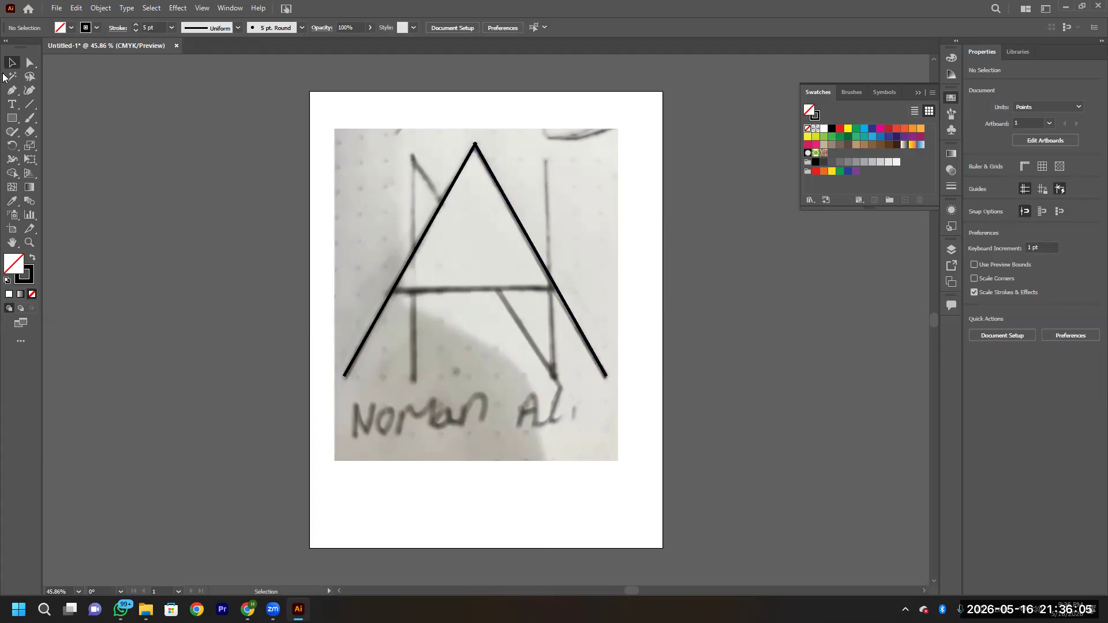
Draw a 348 pt crossbar across the A and a 400 pt vertical over the left upright.
click(33, 108)
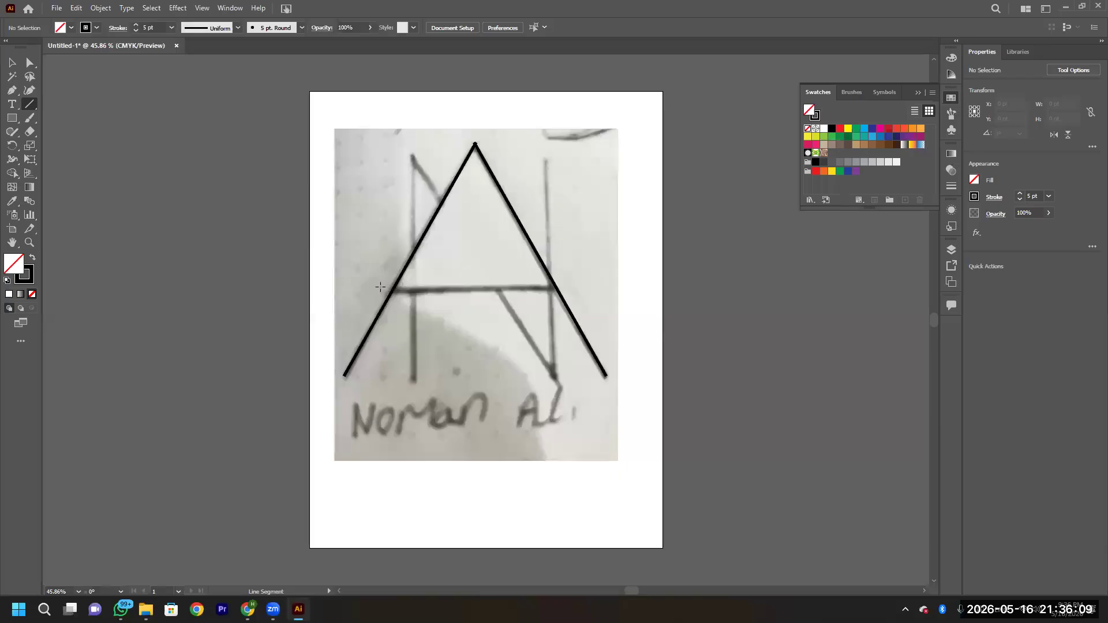
mouse_move(380, 287)
mouse_down()
mouse_move(589, 281)
mouse_move(581, 285)
mouse_up()
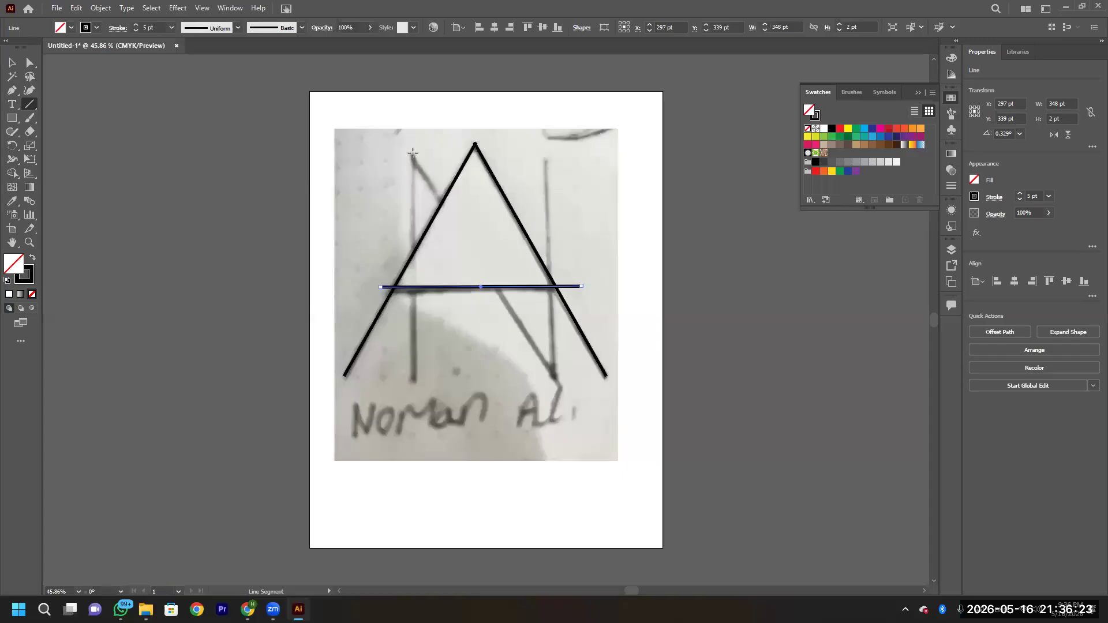
drag(413, 154, 414, 384)
click(647, 133)
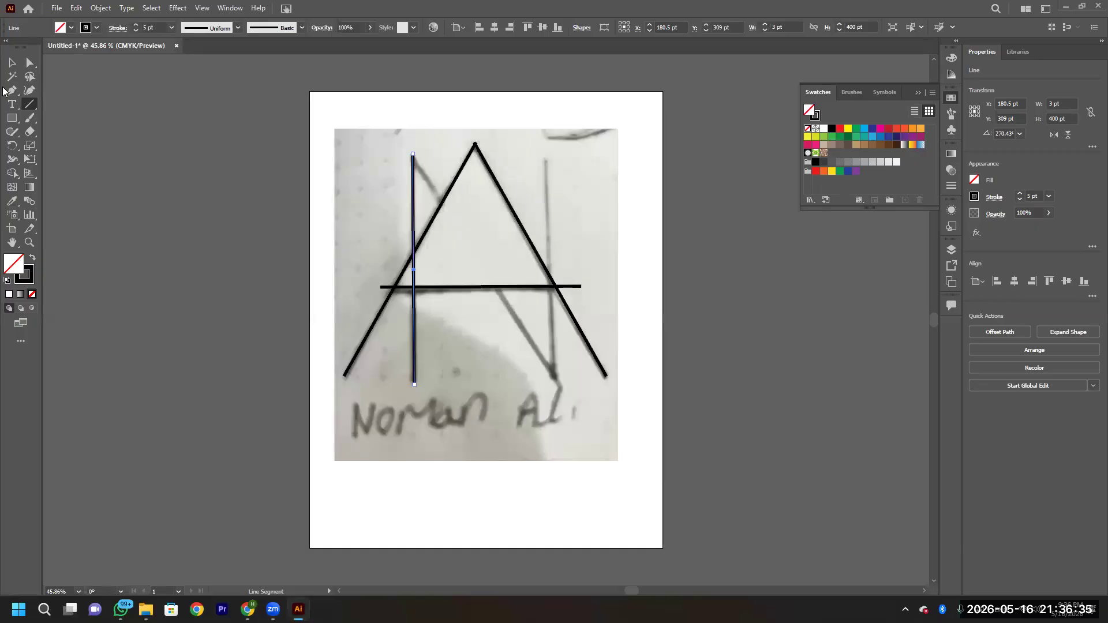
Copy the A's right diagonal and rotate it to run from the left upright's top down-right.
click(11, 62)
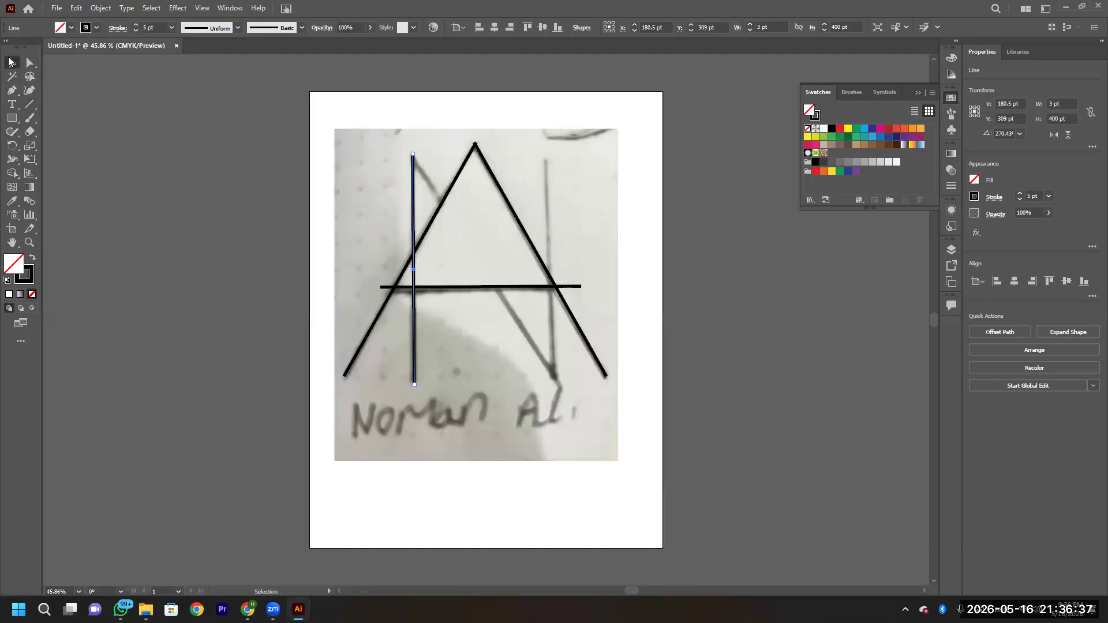
click(530, 241)
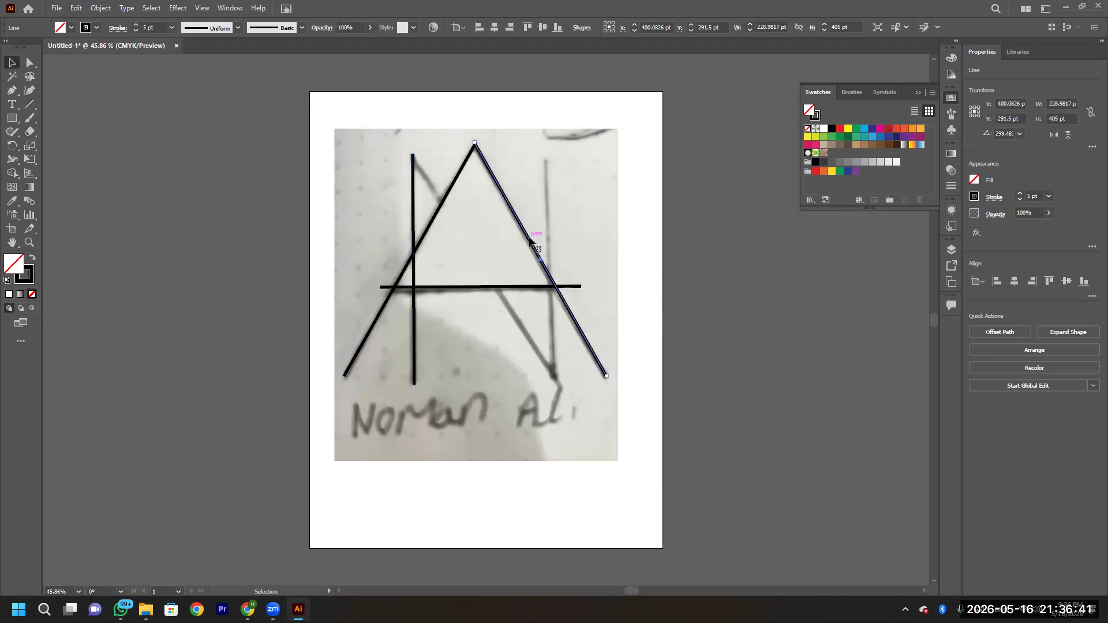
drag(522, 245, 471, 254)
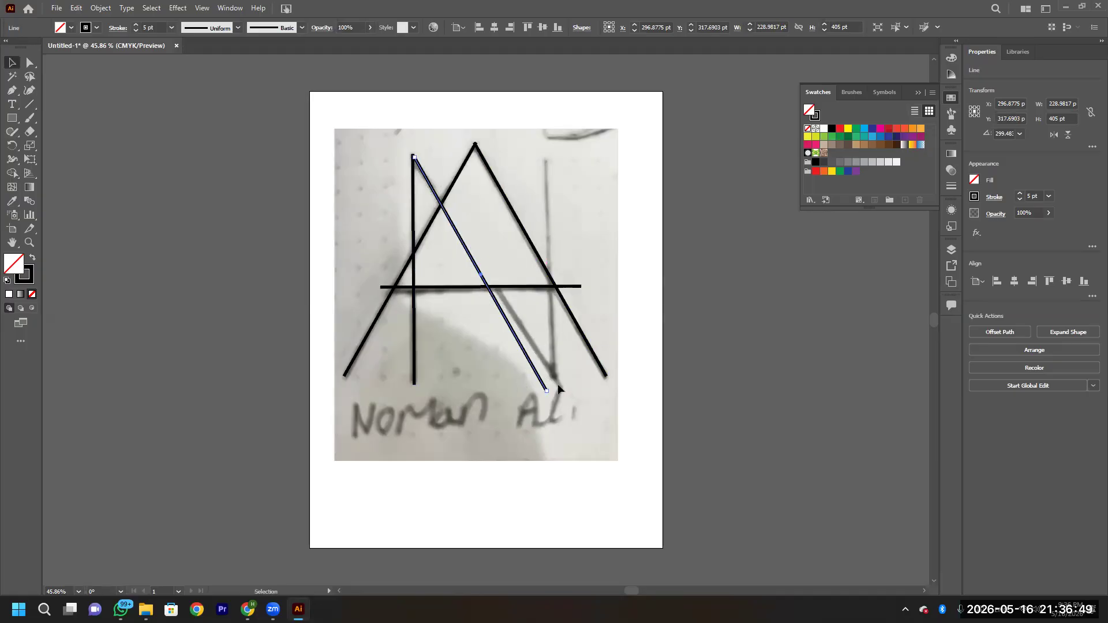
mouse_move(550, 392)
mouse_down()
mouse_move(562, 386)
mouse_move(541, 353)
mouse_move(566, 387)
mouse_up()
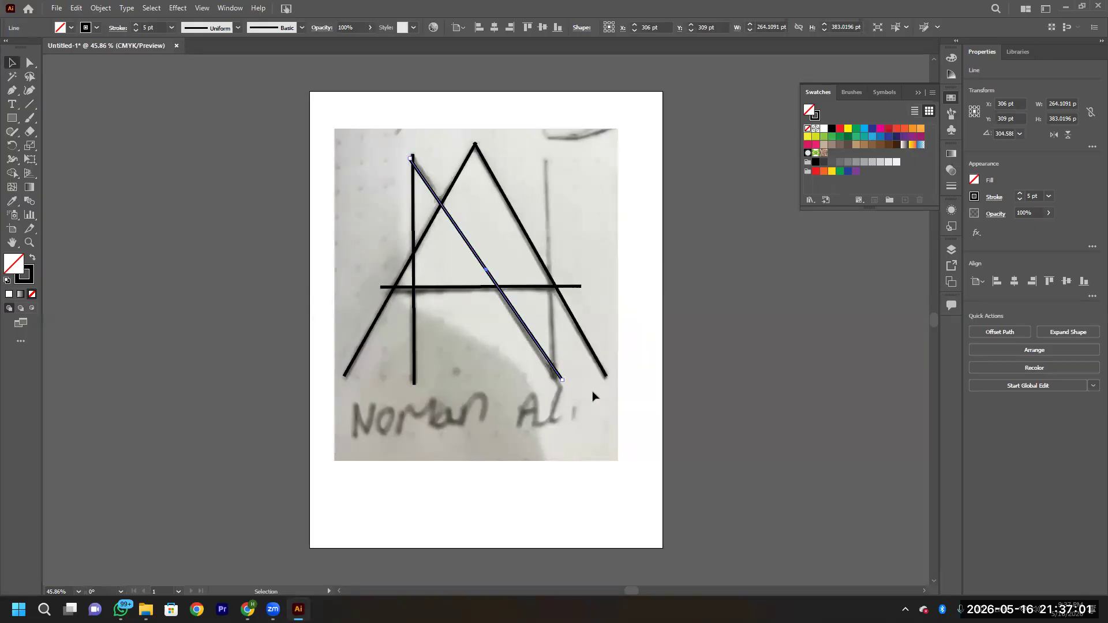
click(592, 390)
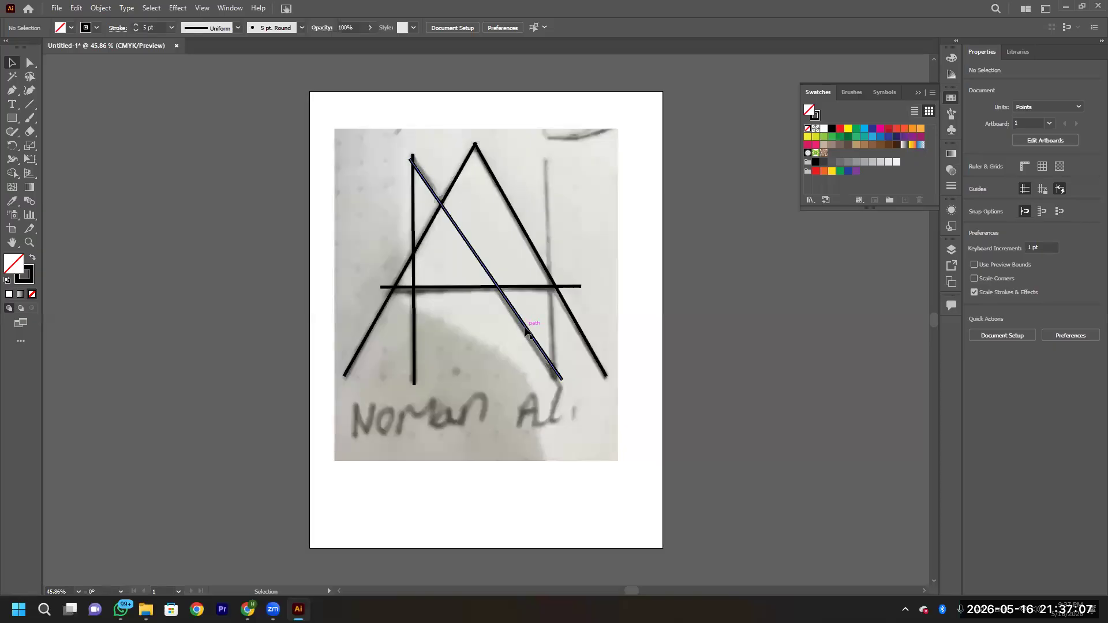
drag(523, 330, 526, 327)
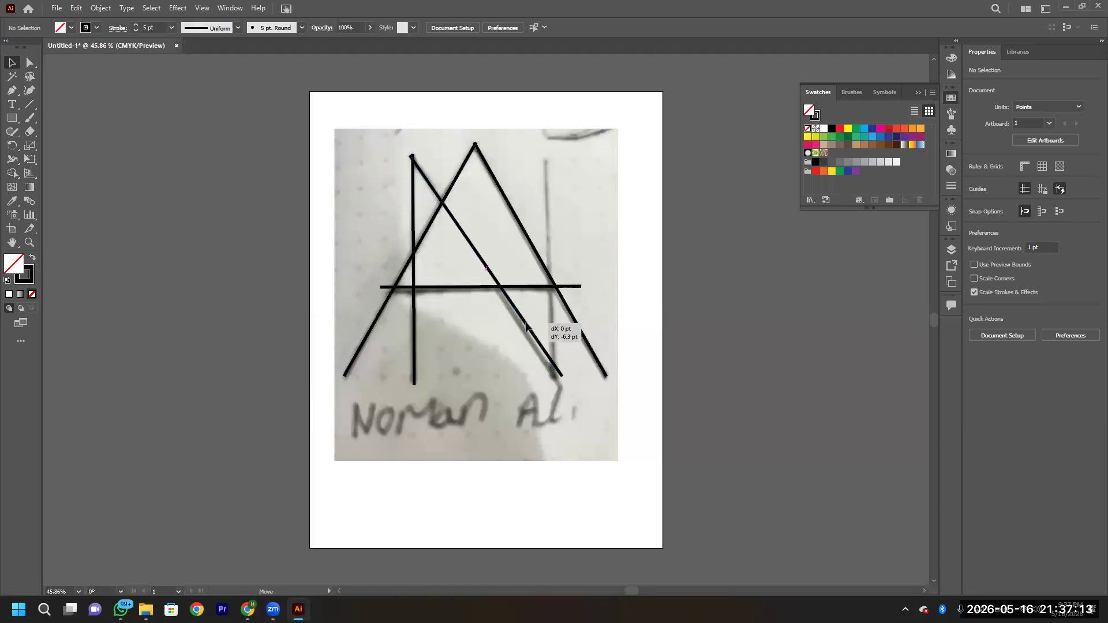
drag(525, 327, 526, 326)
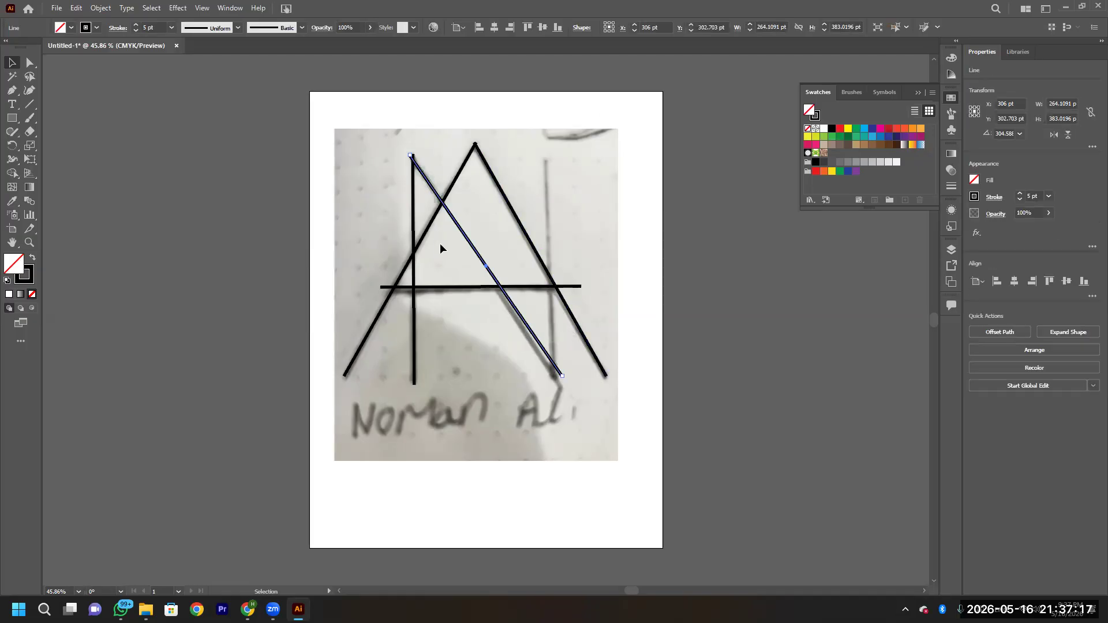
Duplicate the vertical line onto the sketch's right upright.
click(415, 275)
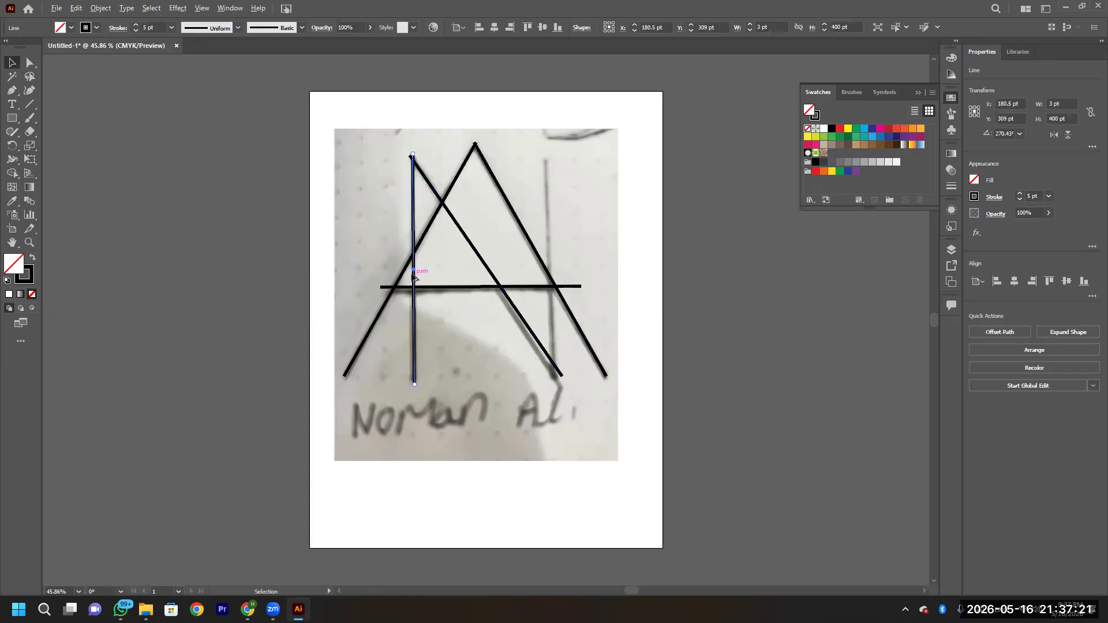
drag(414, 208, 547, 204)
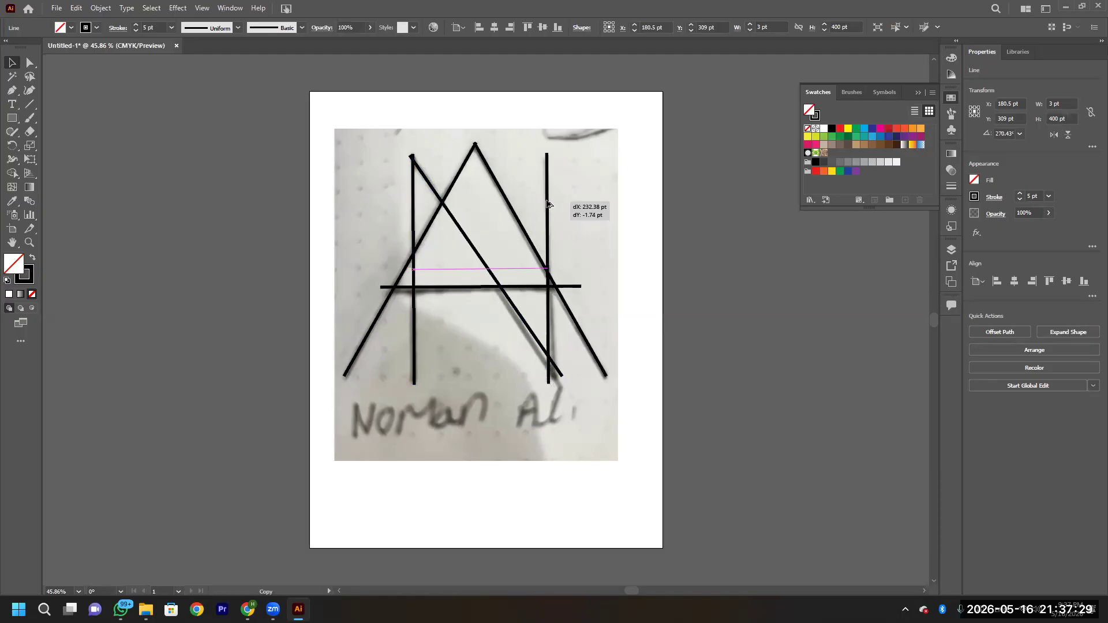
drag(548, 204, 549, 205)
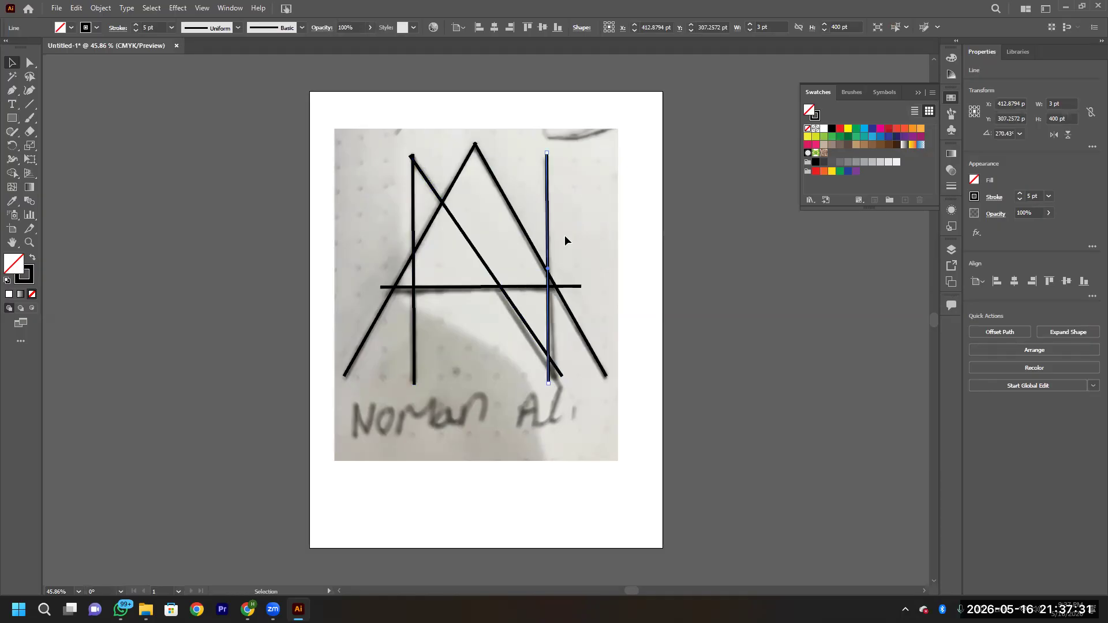
click(624, 281)
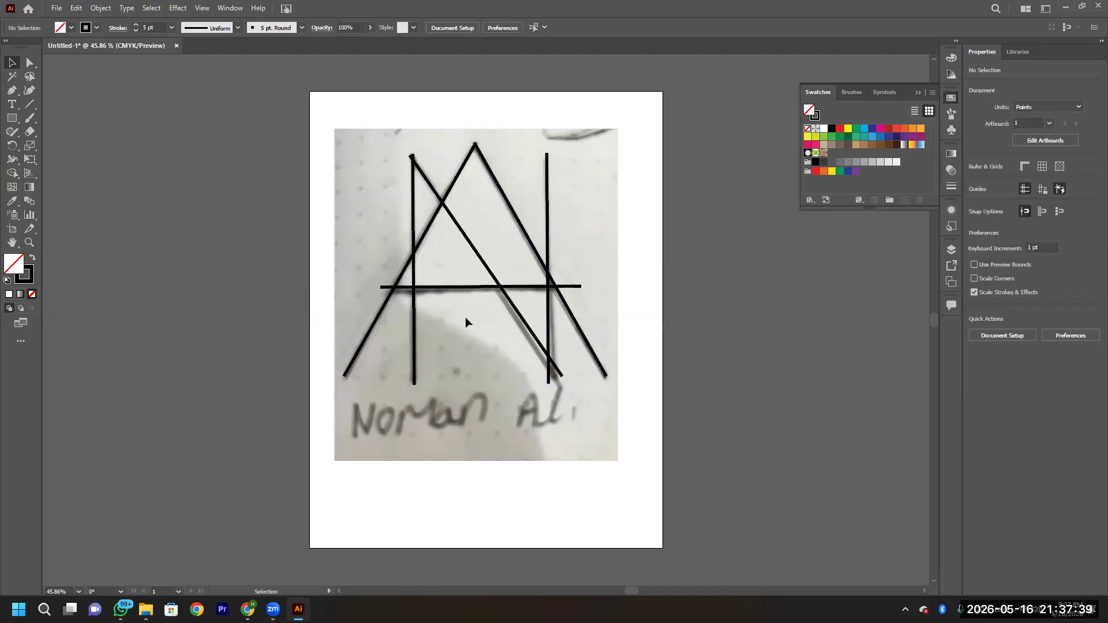
right_click(372, 216)
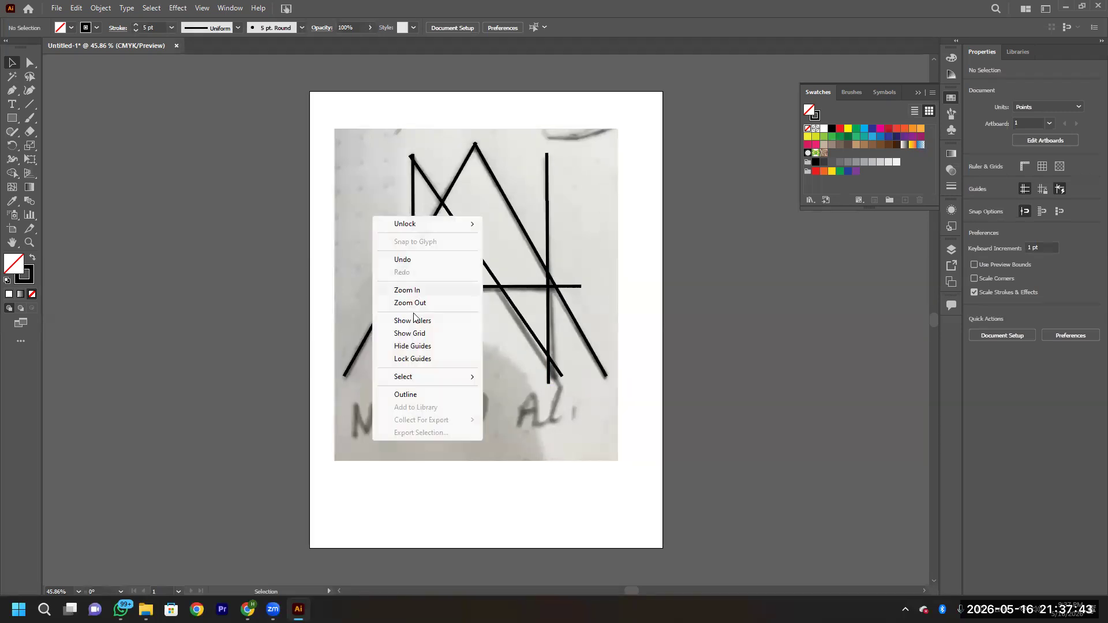
Unlock the sketch image, move it left off the artboard, and select all traced lines.
mouse_move(414, 225)
click(516, 224)
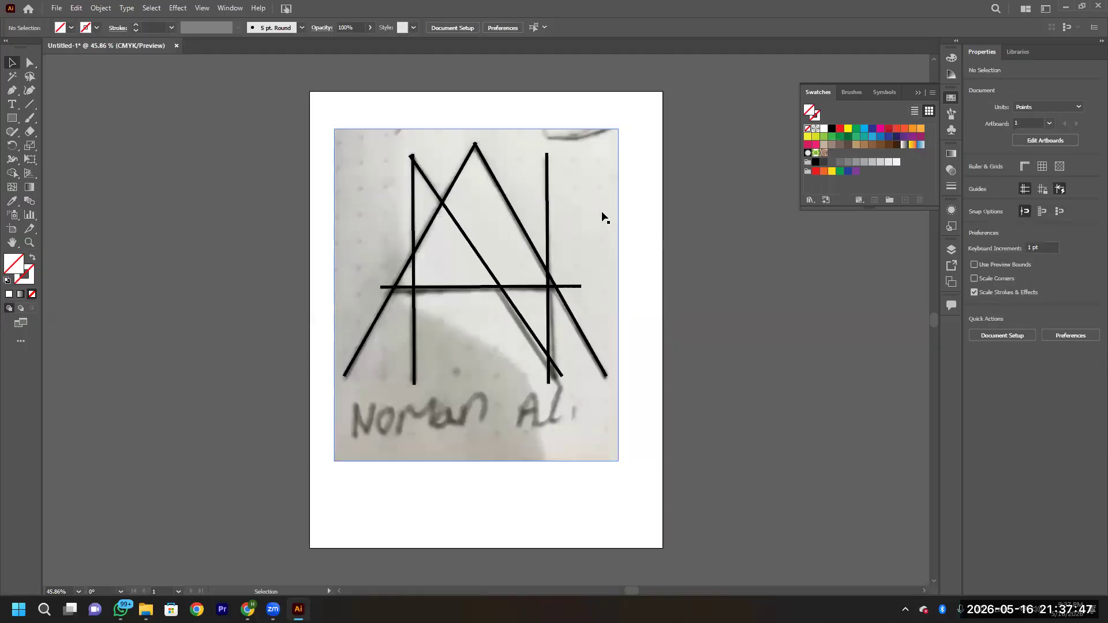
mouse_move(601, 217)
mouse_down()
mouse_move(310, 220)
mouse_move(270, 235)
mouse_up()
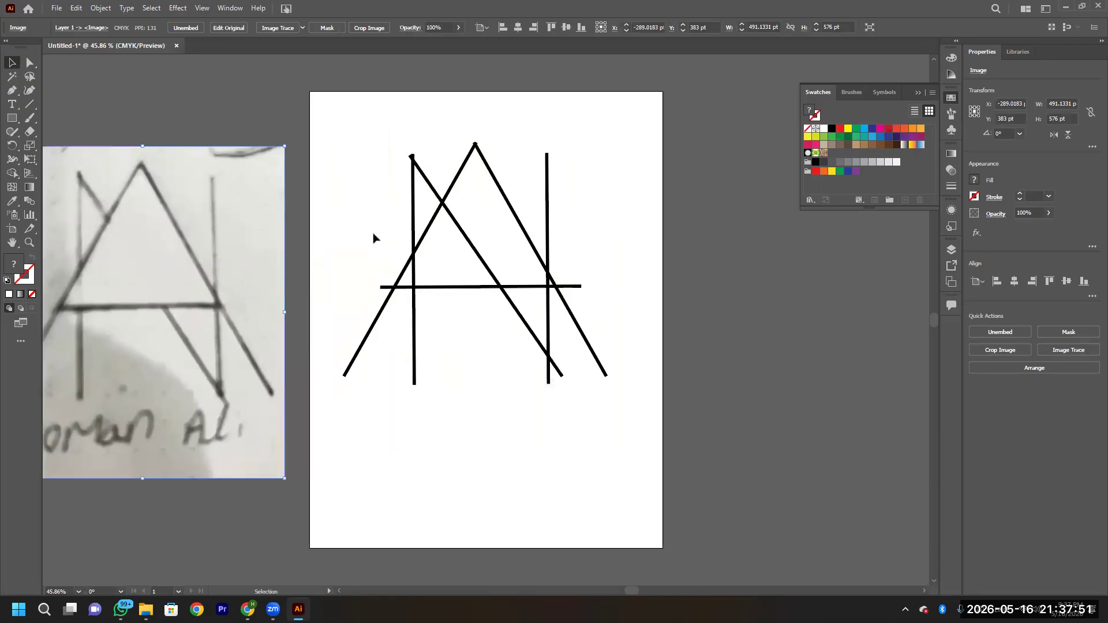
drag(381, 144, 615, 411)
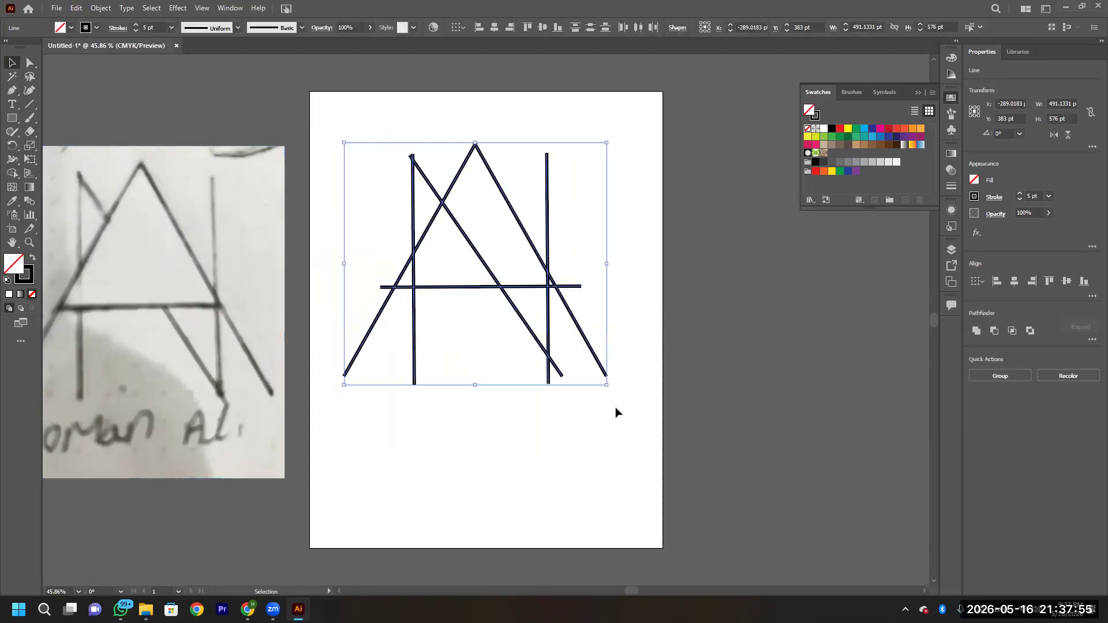
With Shape Builder, merge the A's upper regions into one triangle and delete both crossbar stubs.
click(12, 171)
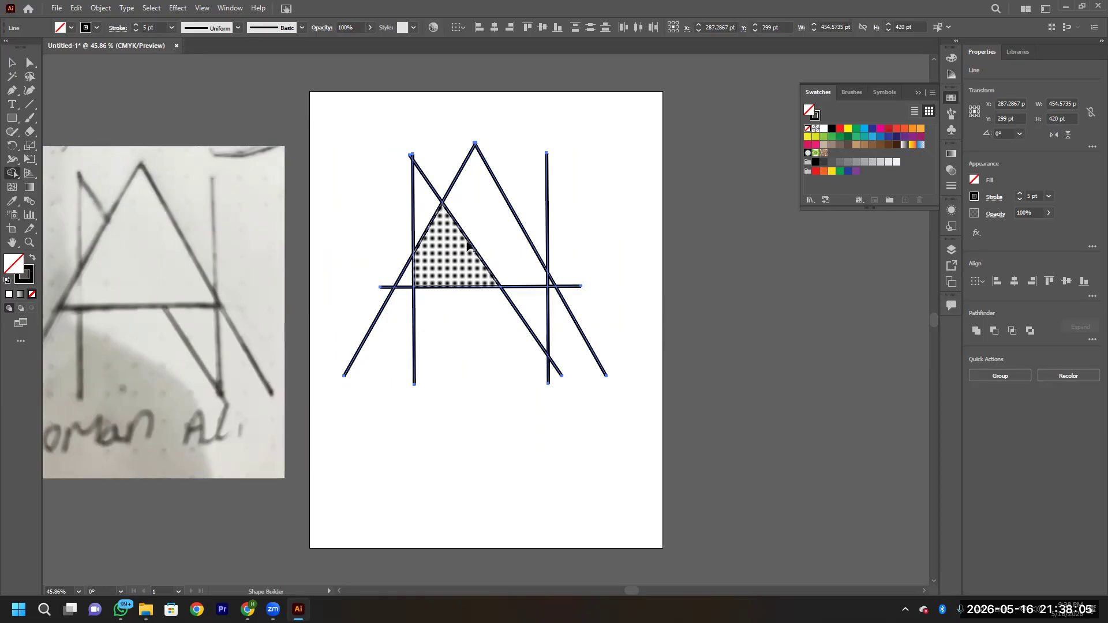
drag(482, 242, 457, 255)
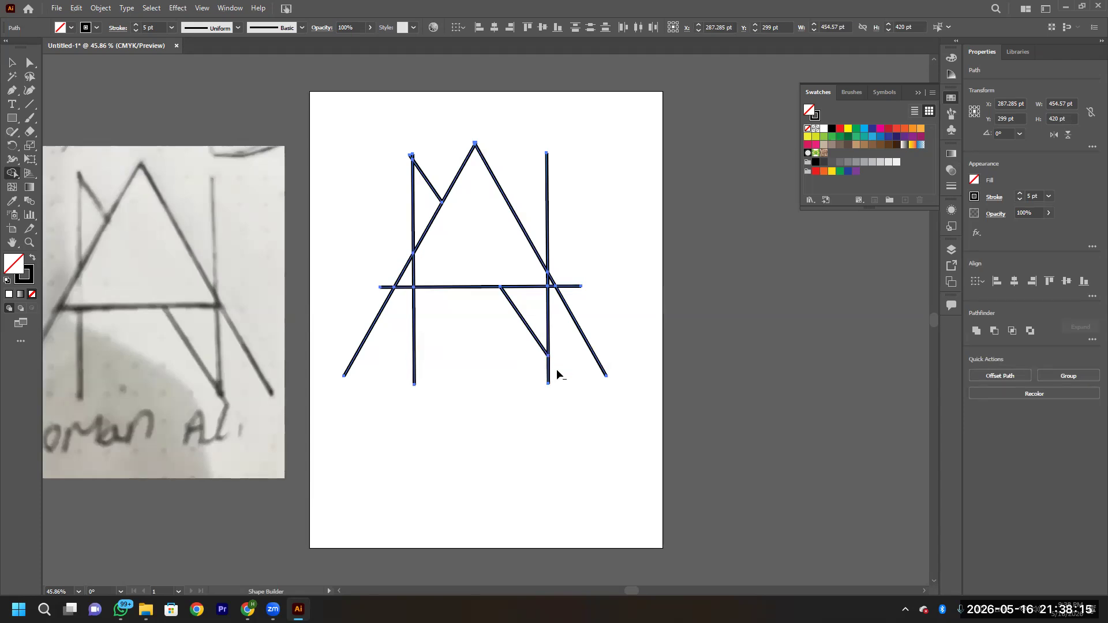
click(542, 283)
drag(409, 283, 421, 282)
alt+click(381, 287)
alt+click(570, 289)
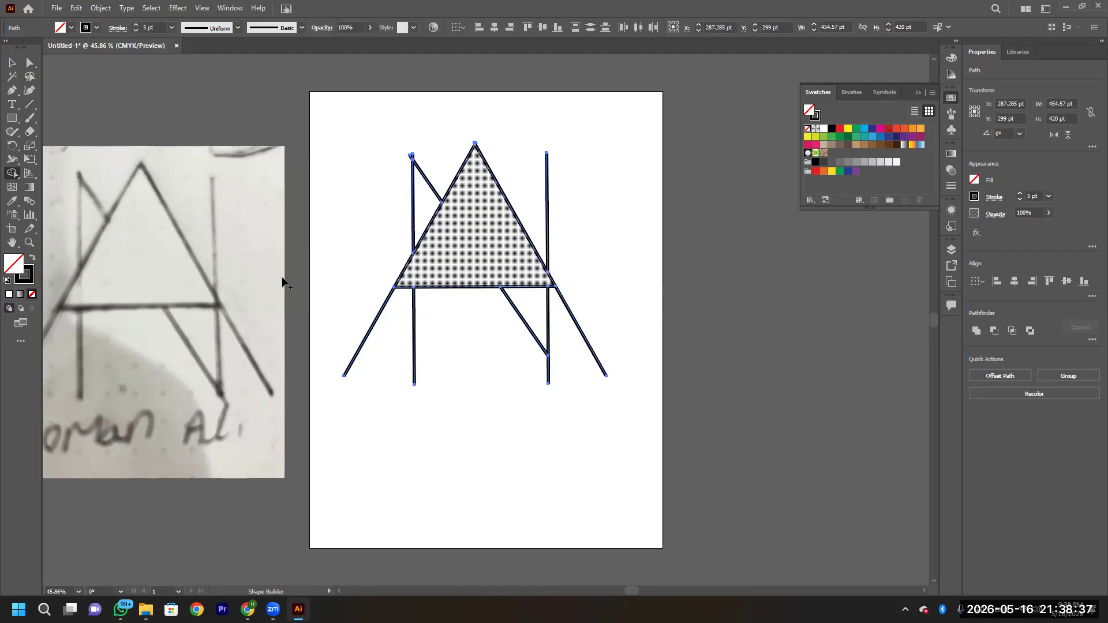
click(12, 62)
click(324, 182)
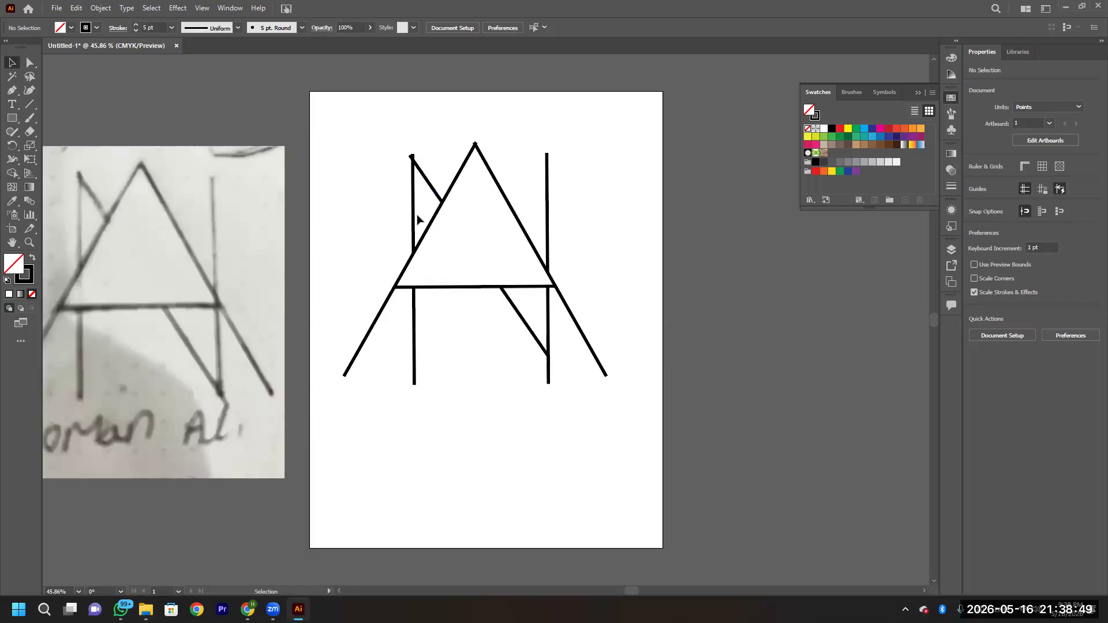
Average (Both) and join the top-left anchors into one corner, then select the A's peak anchors.
scroll(417, 220, up, 2)
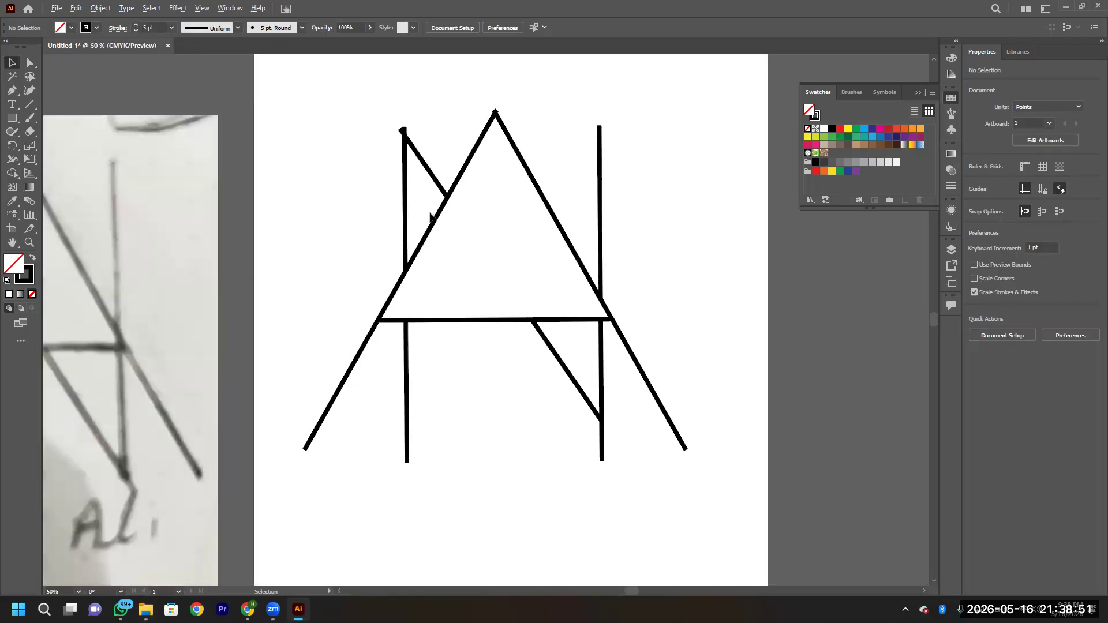
scroll(430, 217, up, 3)
scroll(430, 217, up, 5)
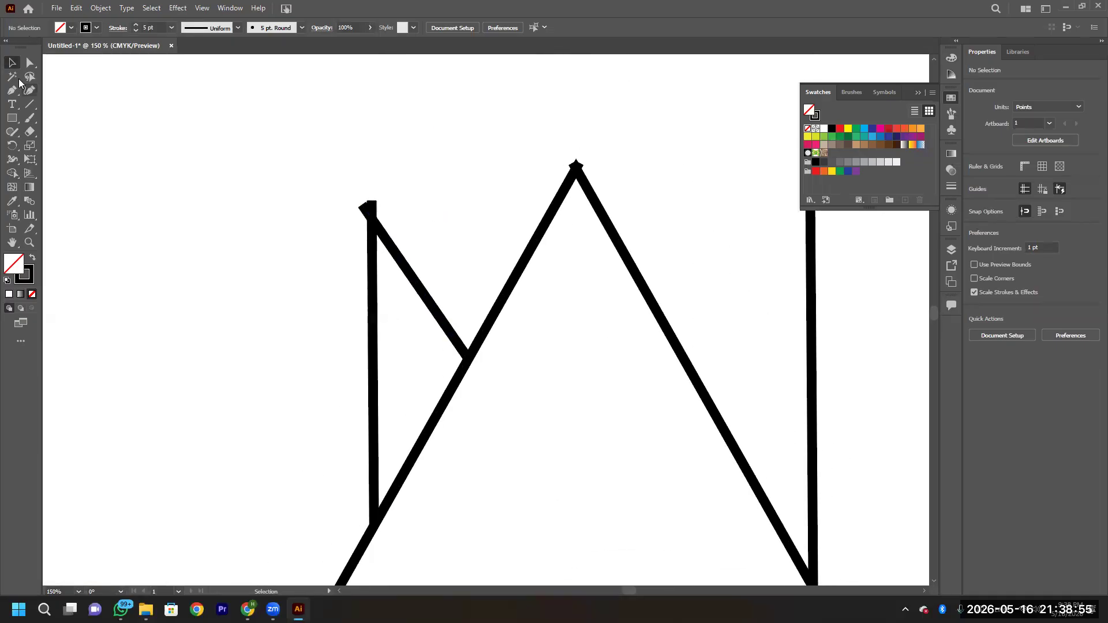
click(30, 62)
drag(310, 167, 401, 231)
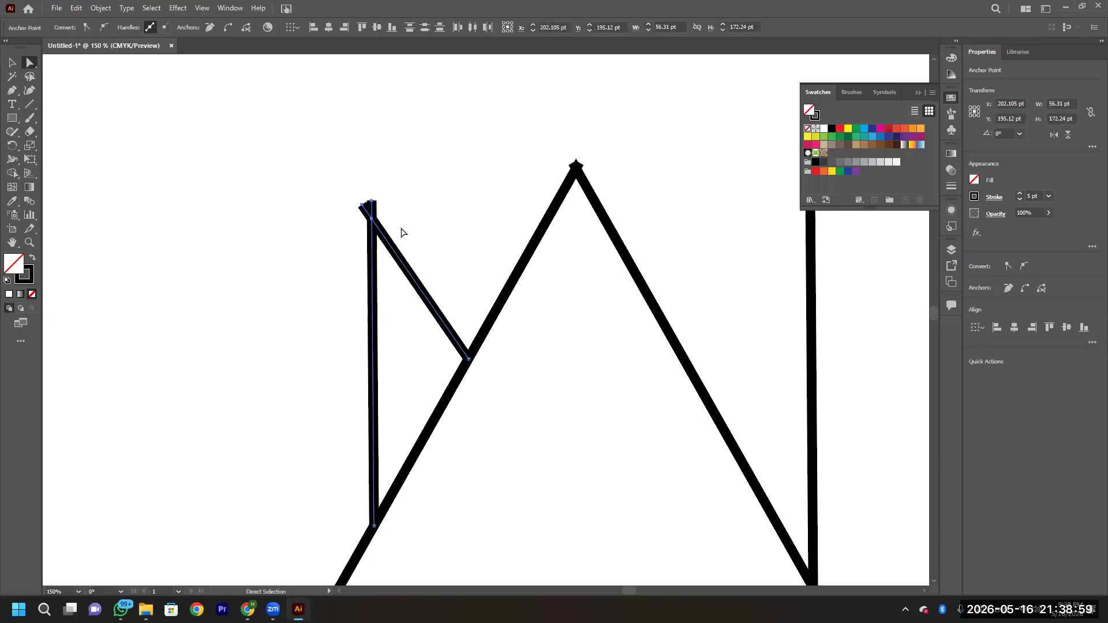
right_click(368, 213)
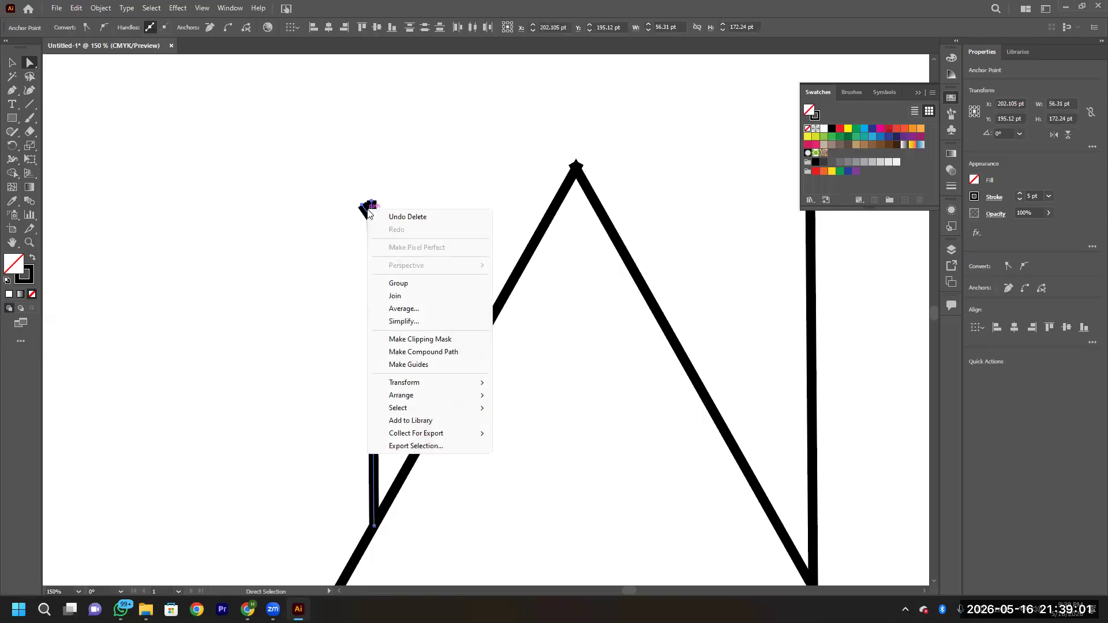
click(404, 309)
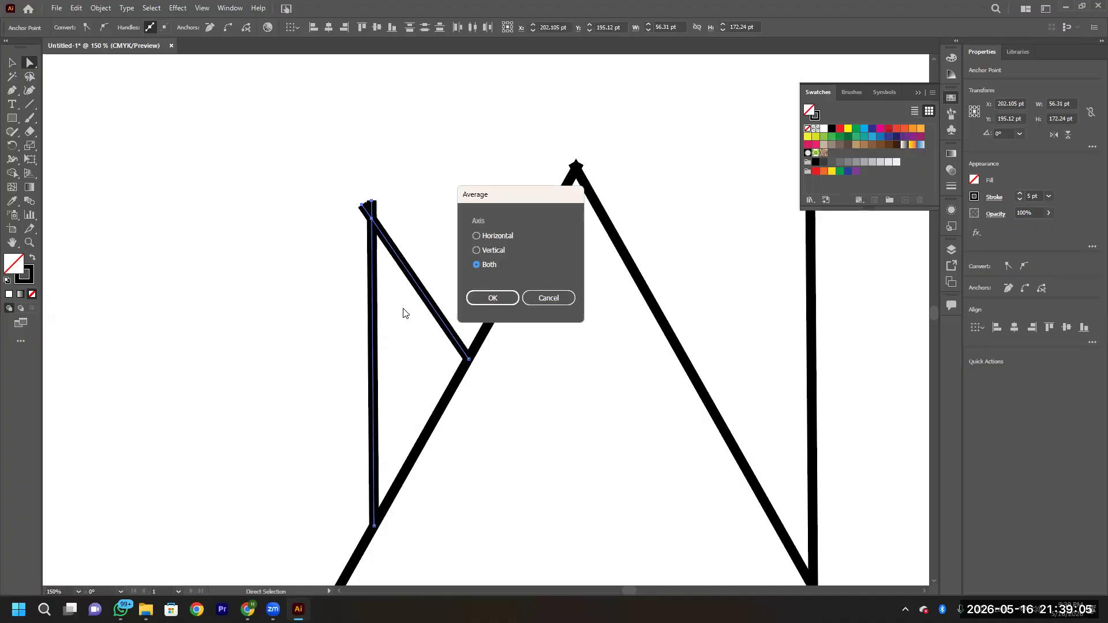
click(494, 302)
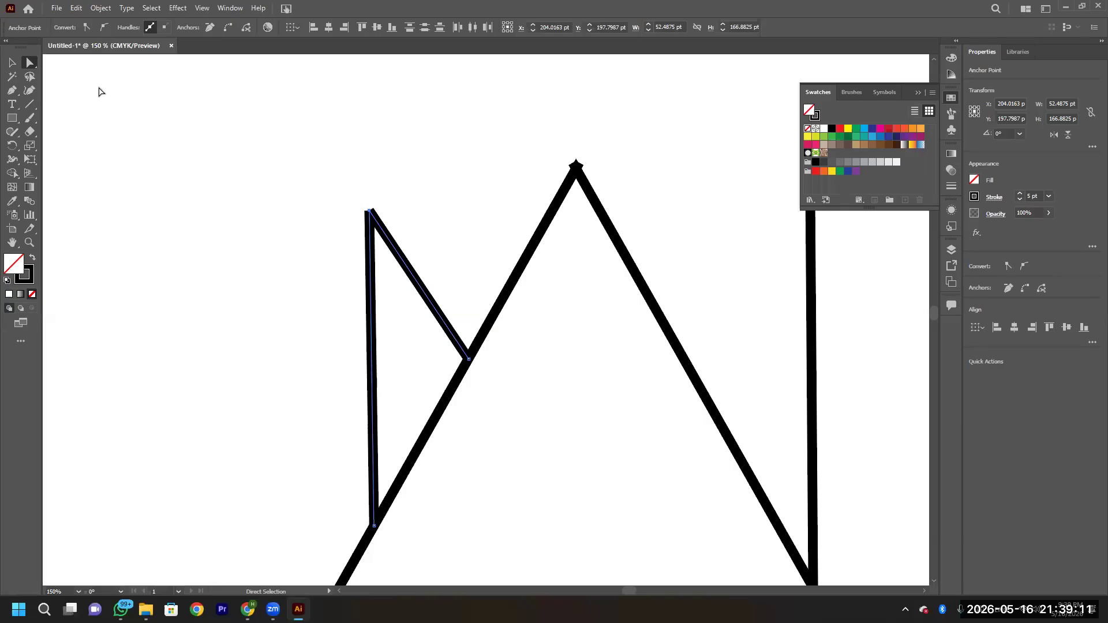
right_click(367, 214)
click(415, 300)
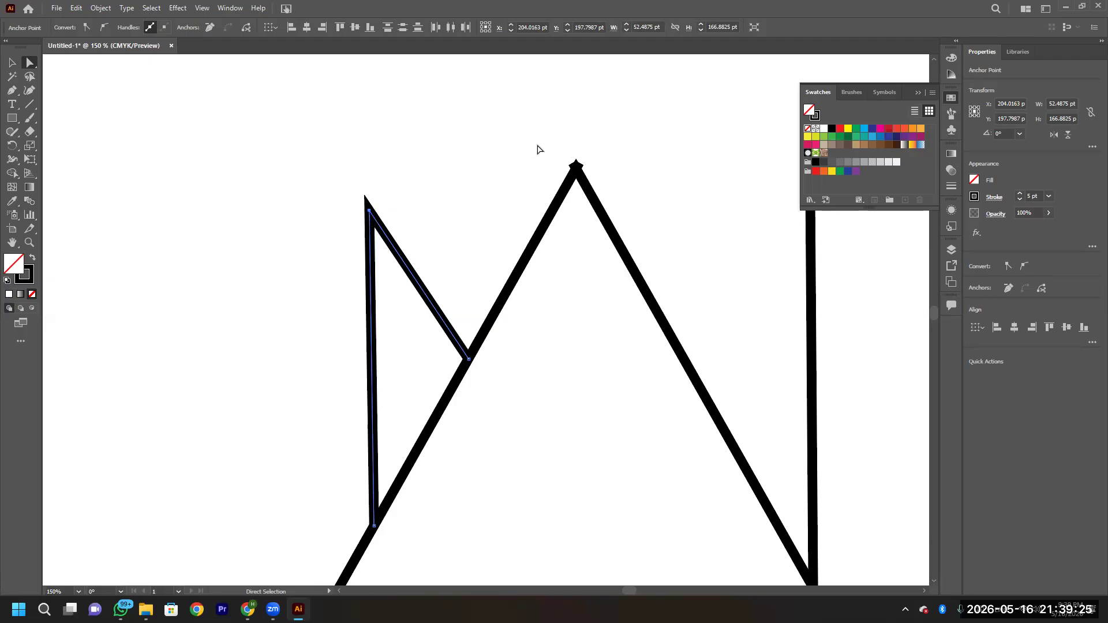
drag(558, 151, 603, 185)
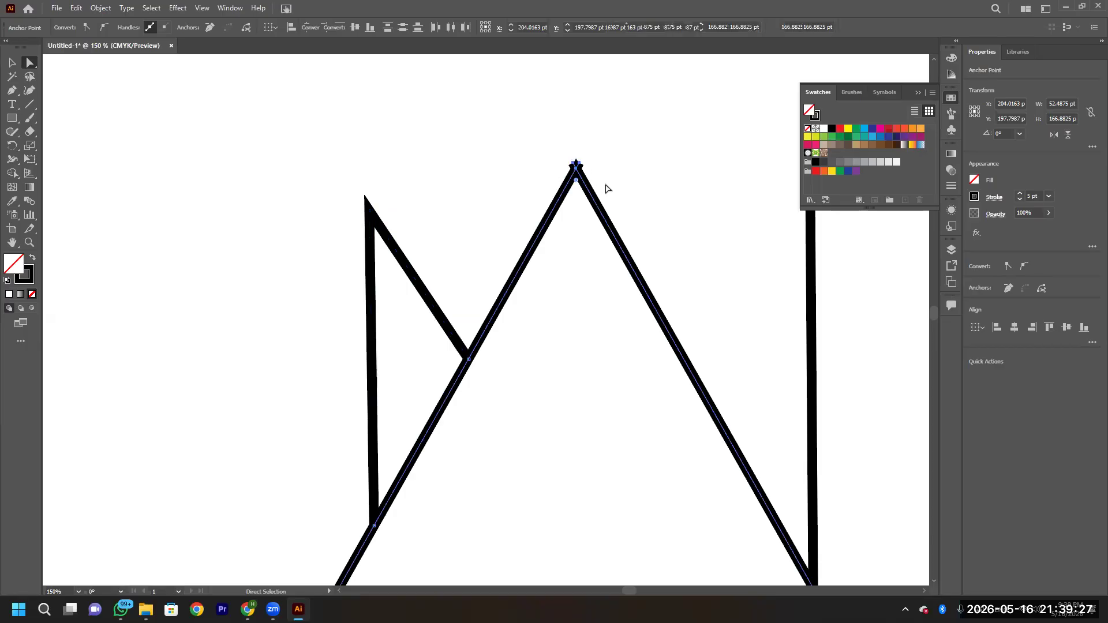
right_click(576, 166)
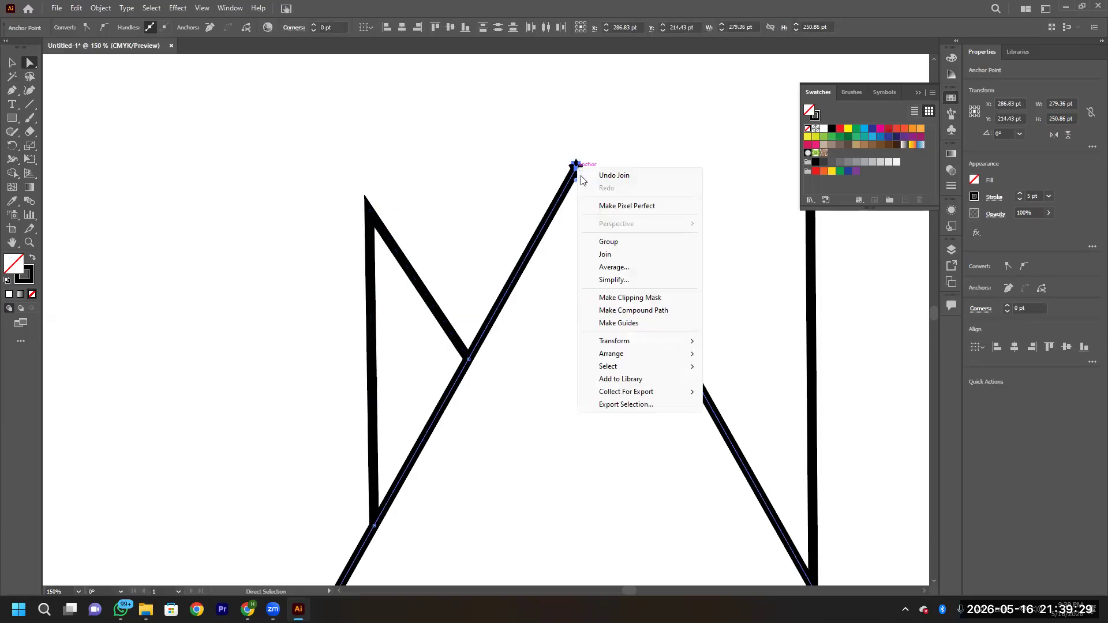
Average the mountain's two peak anchors to one point and join them into a sharp peak.
click(612, 268)
click(501, 295)
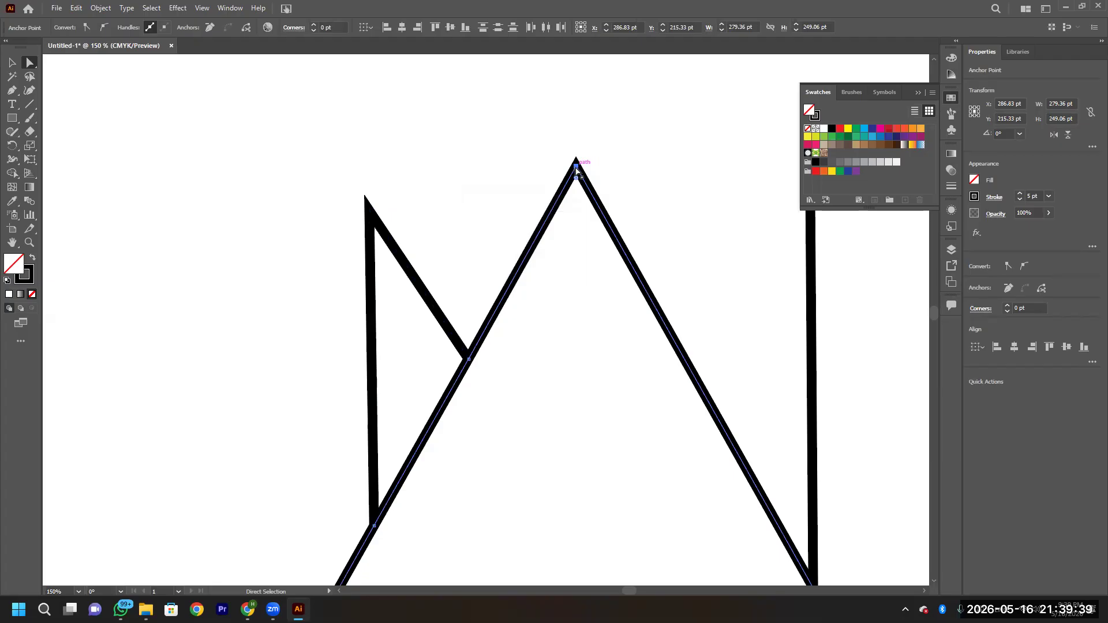
right_click(577, 170)
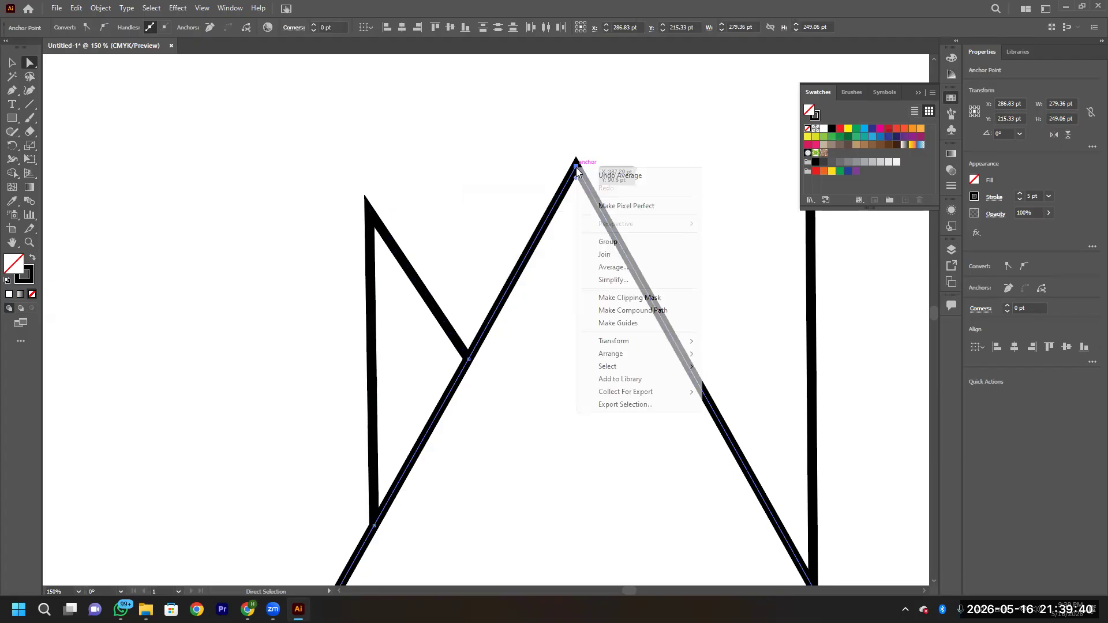
click(605, 255)
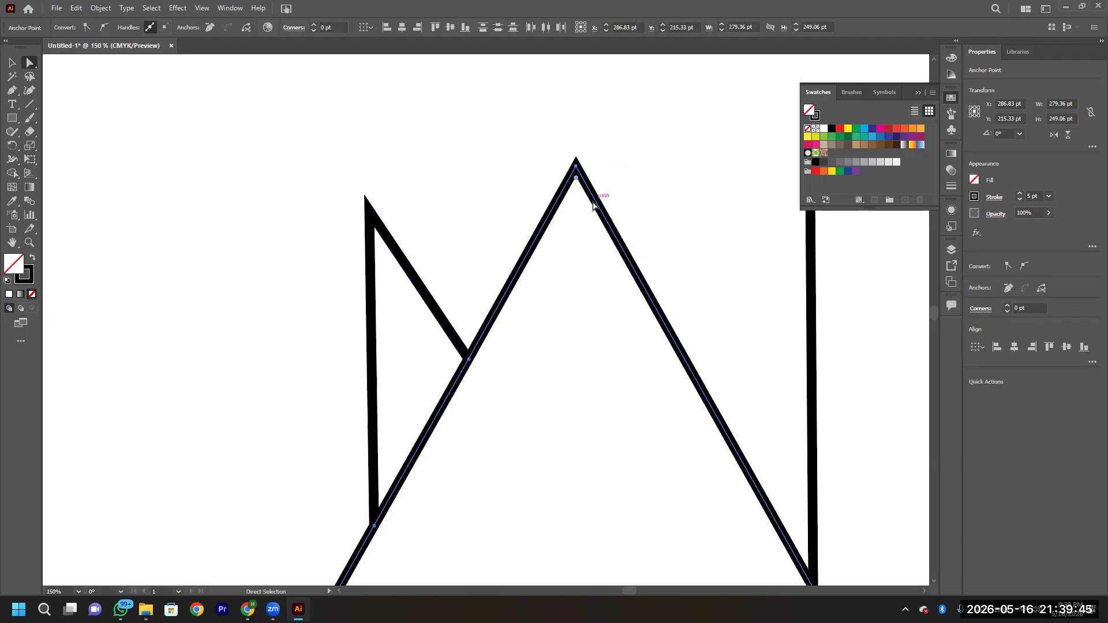
Try rounding the mountain peak's live corner, then undo to keep it sharp.
scroll(577, 243, down, 5)
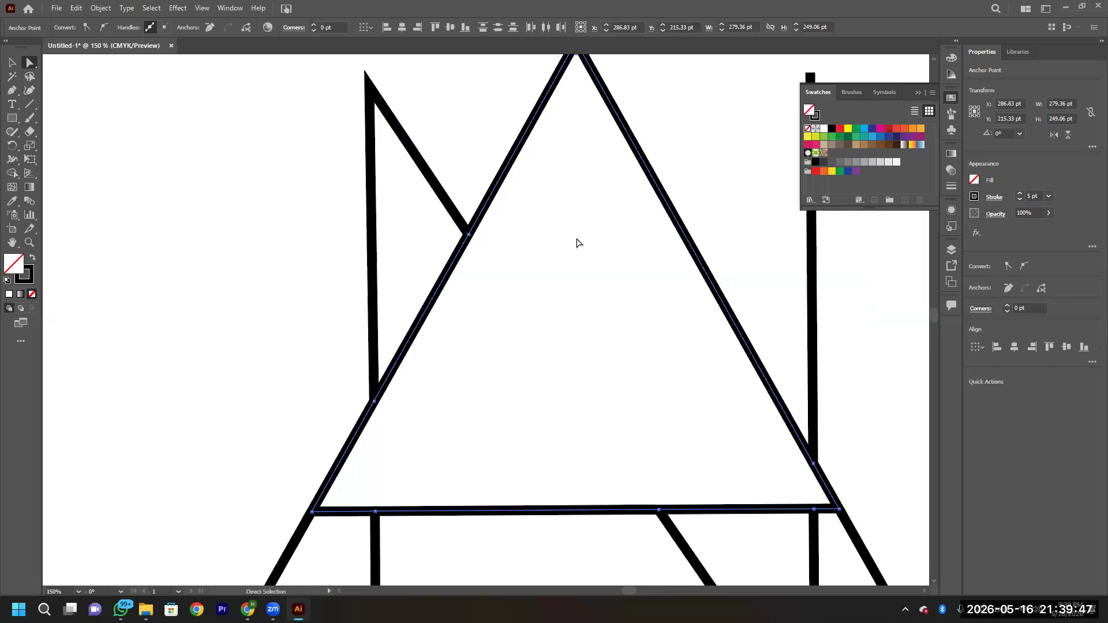
scroll(577, 242, down, 2)
scroll(577, 242, down, 1)
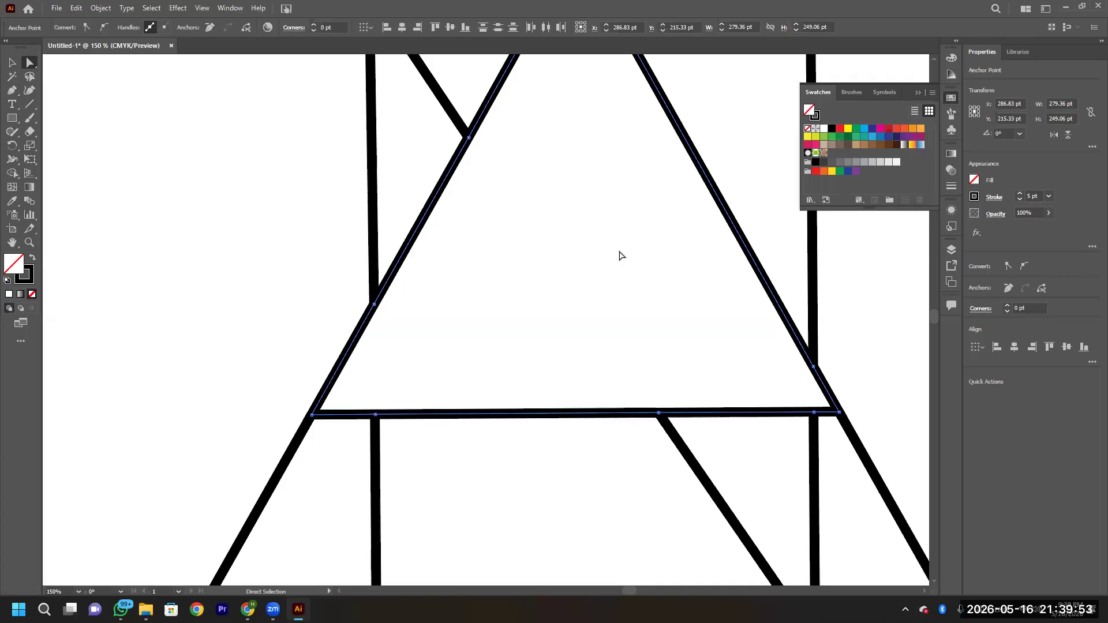
scroll(571, 250, up, 3)
scroll(573, 252, up, 5)
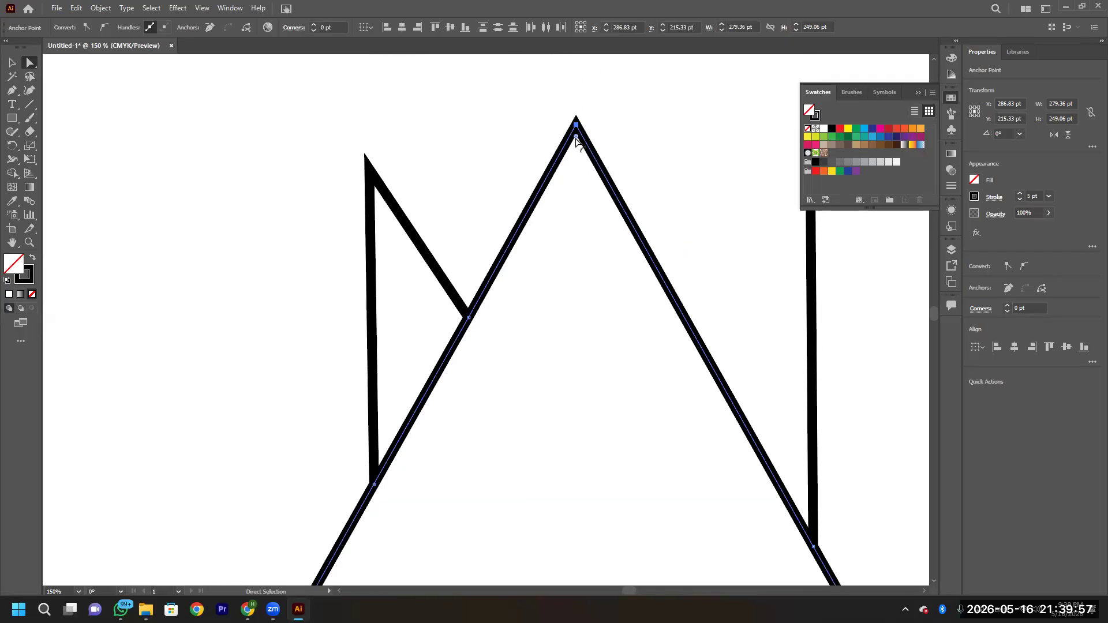
drag(576, 137, 577, 141)
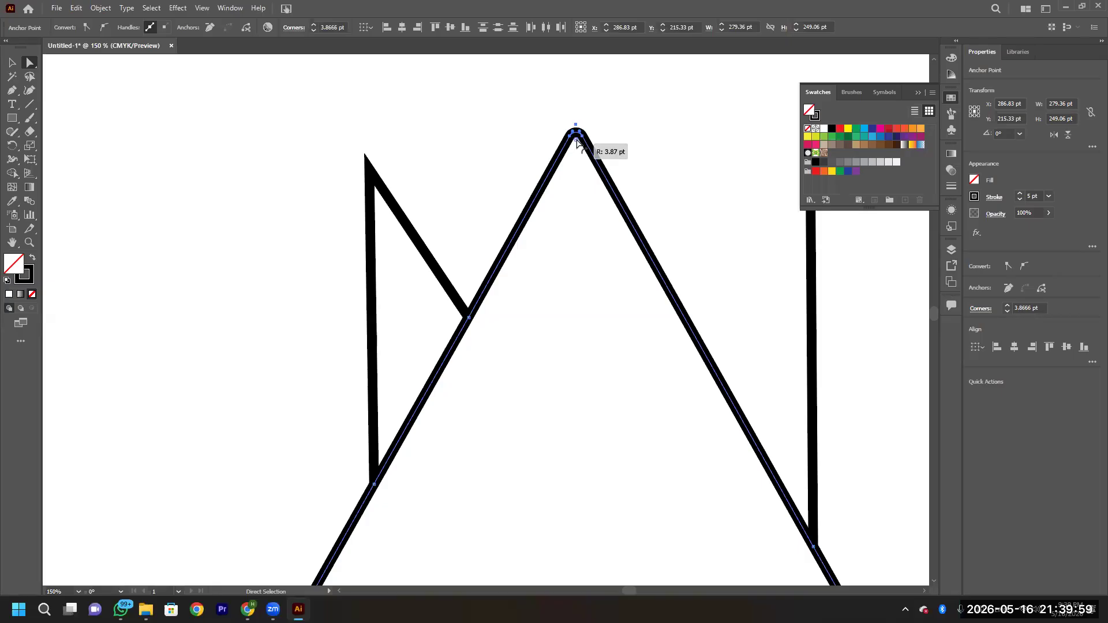
drag(576, 142, 577, 136)
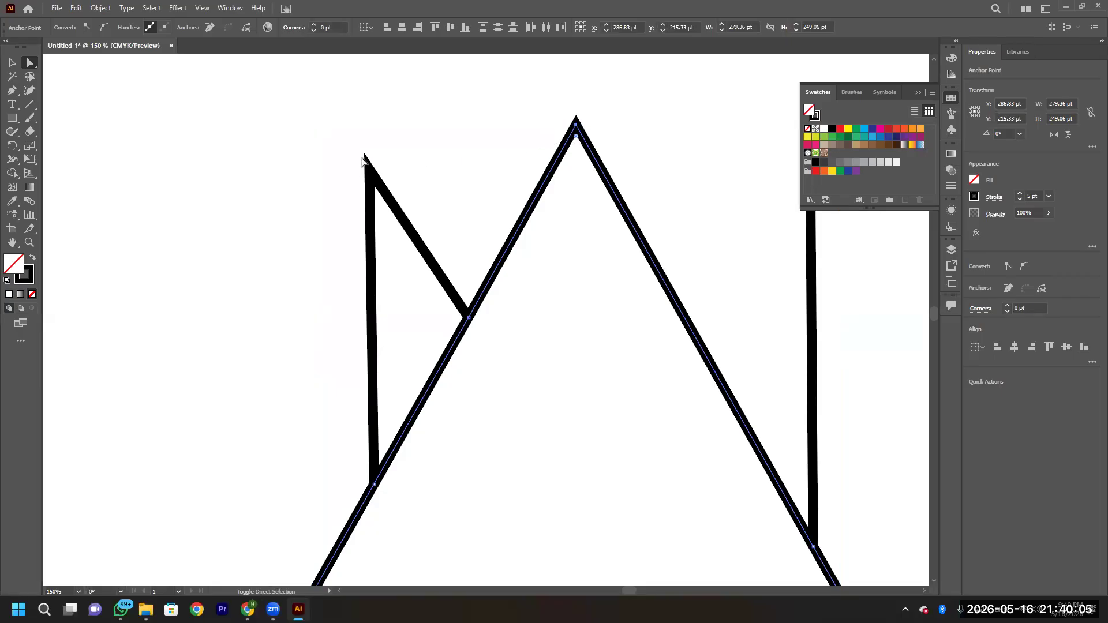
click(370, 171)
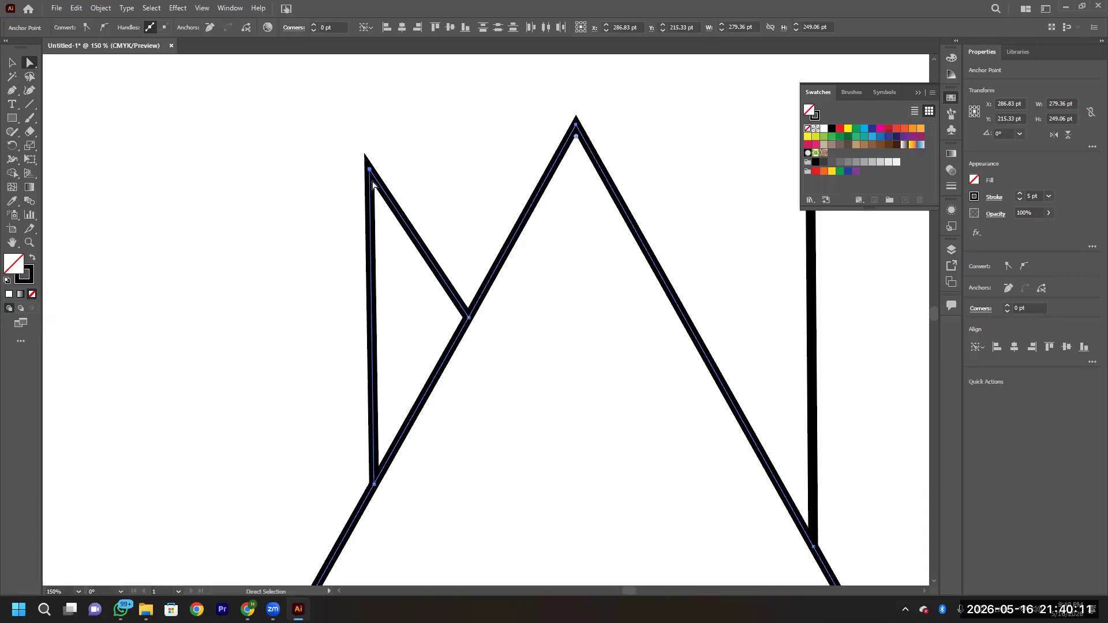
drag(576, 131, 578, 158)
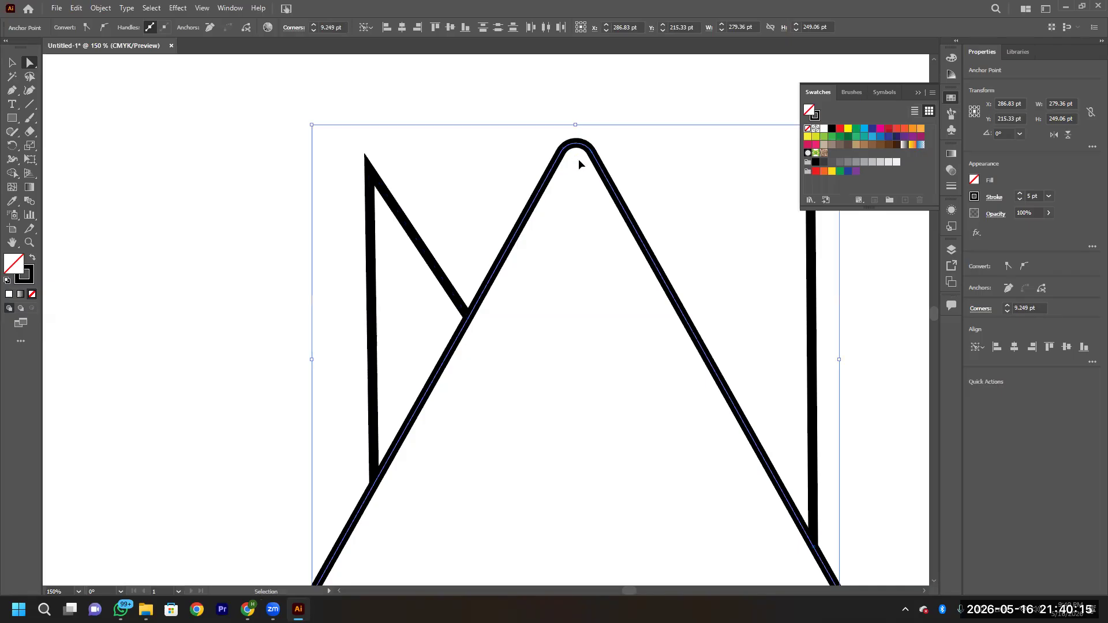
key(ctrl+z)
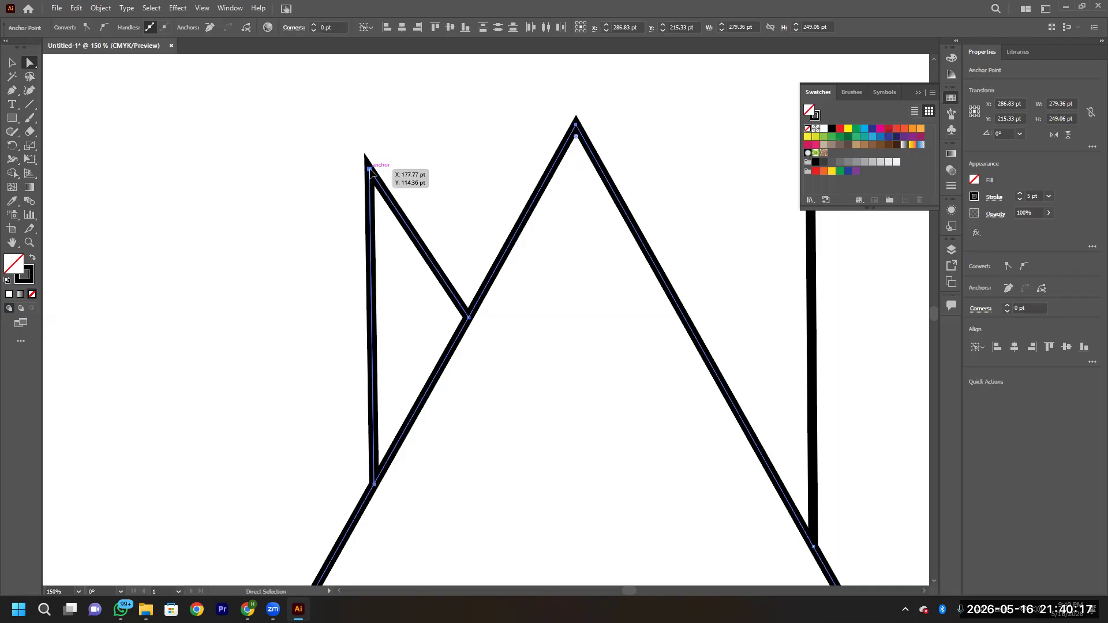
Move the small left triangle's top anchor down and right so it meets cleanly.
click(370, 170)
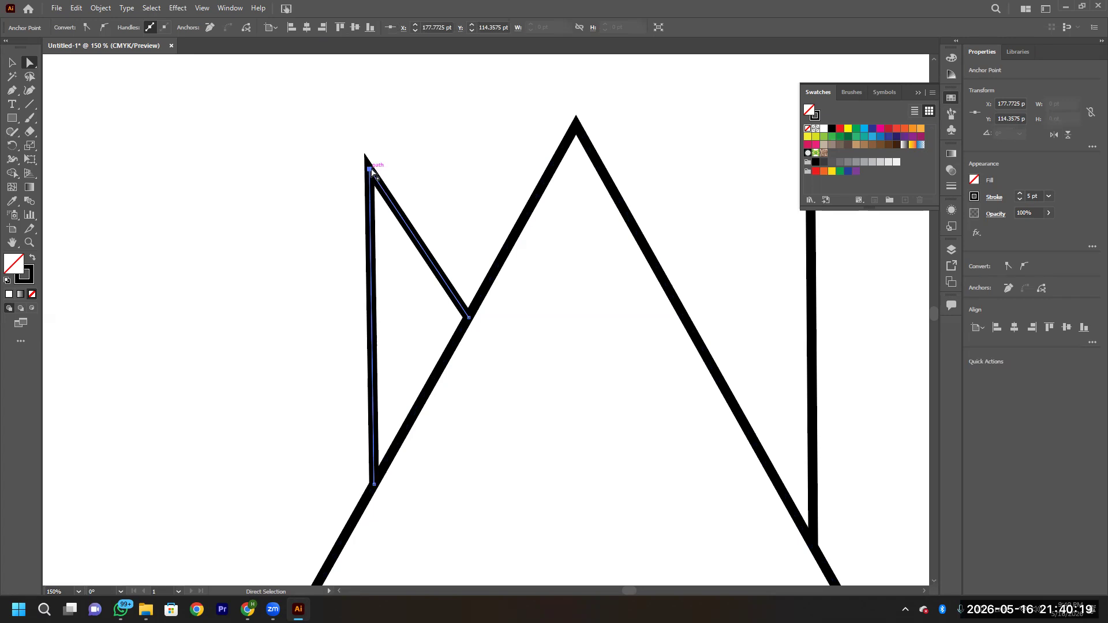
click(372, 173)
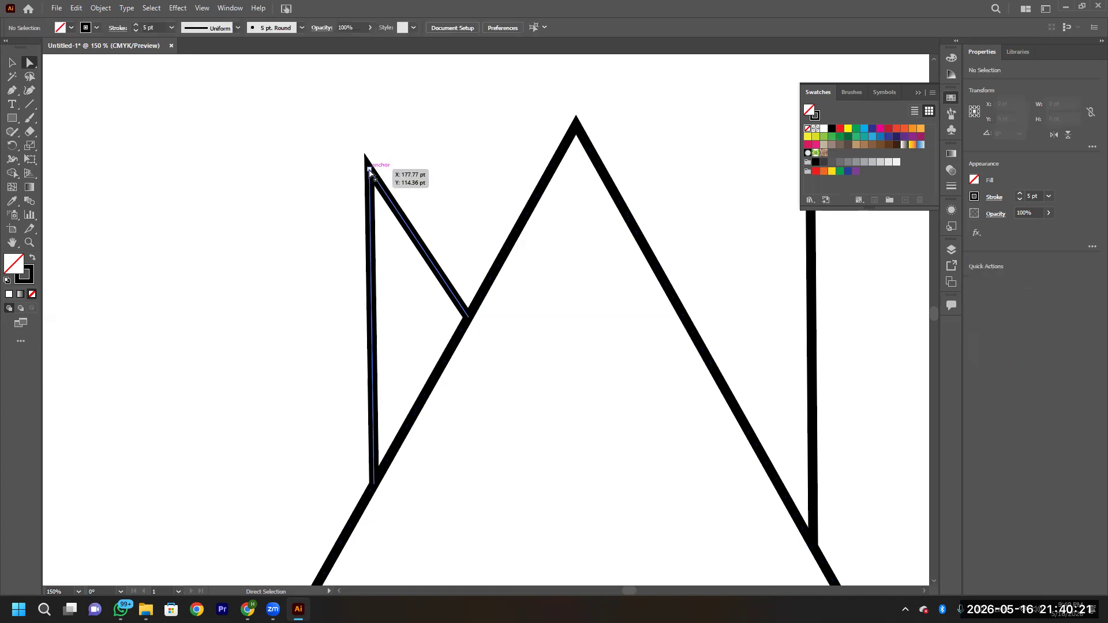
drag(370, 173, 375, 190)
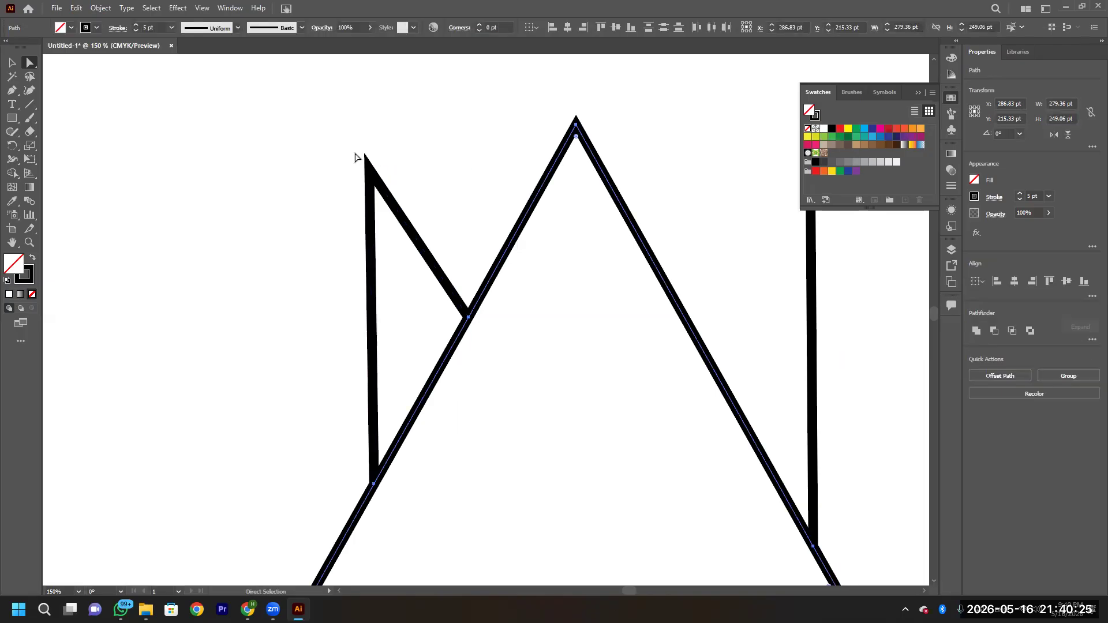
click(393, 202)
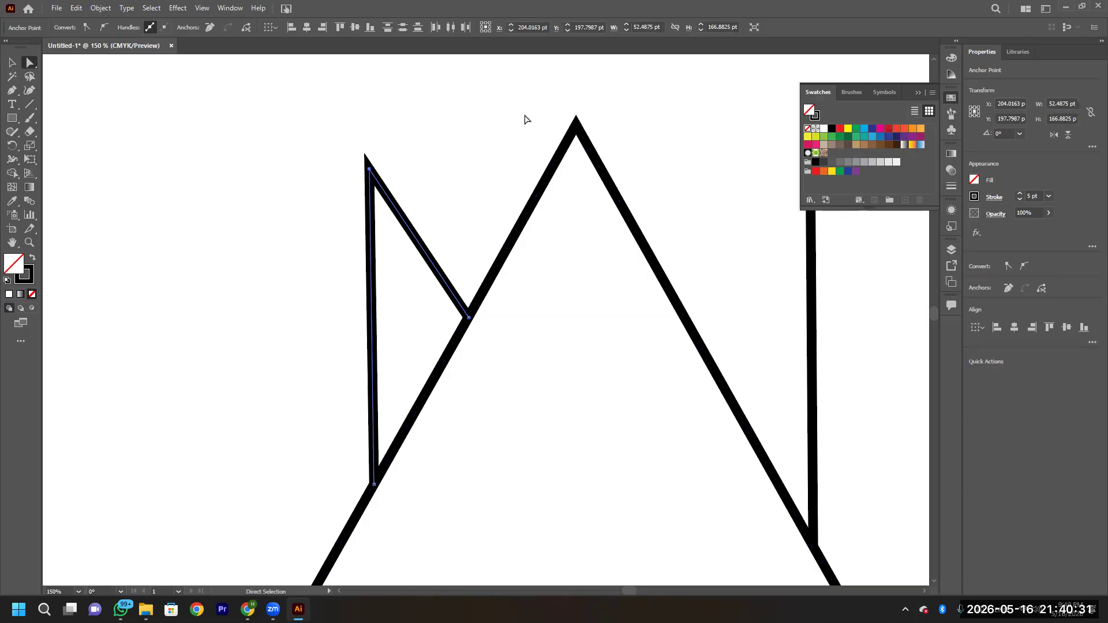
click(507, 143)
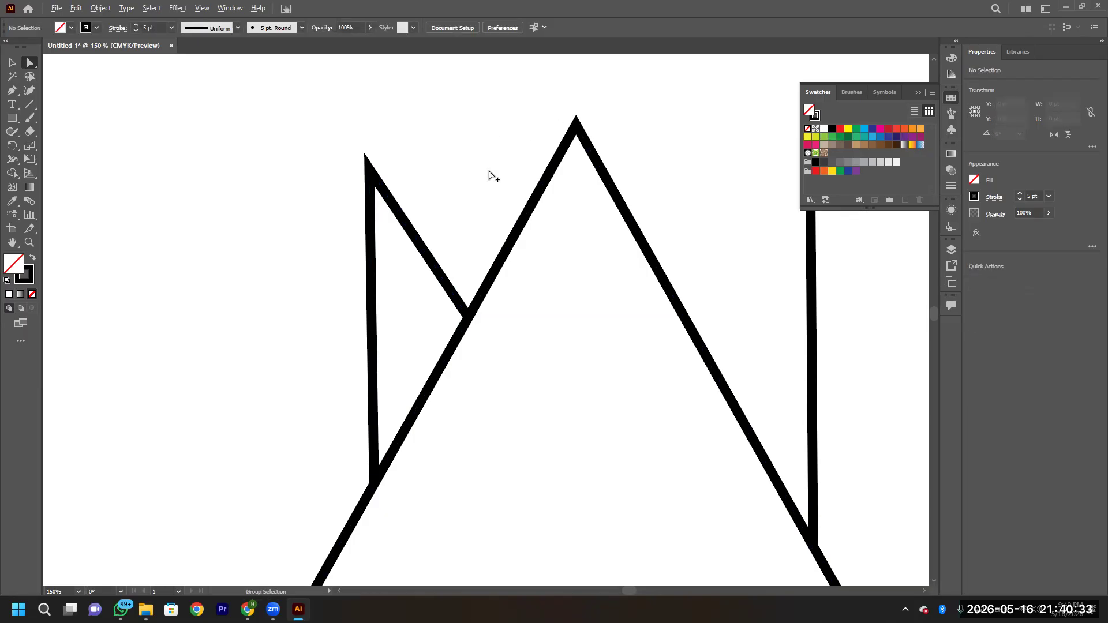
scroll(490, 173, down, 2)
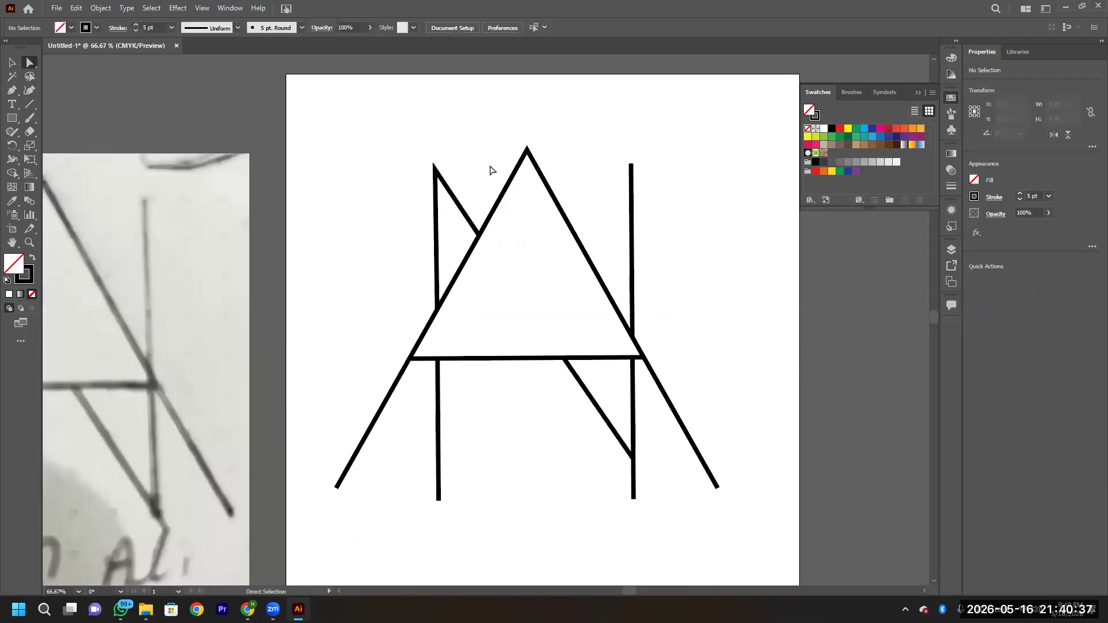
Type the designer's name in capitals below the drawing and scale it up to about 53 pt.
scroll(490, 169, down, 3)
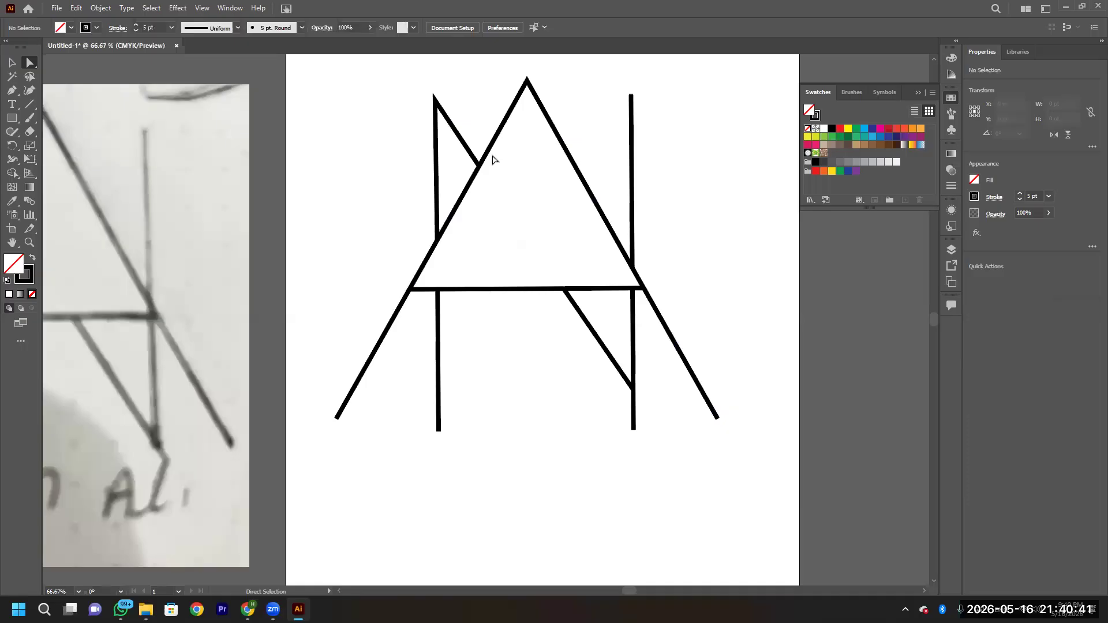
scroll(492, 160, down, 1)
scroll(493, 160, up, 2)
scroll(493, 160, down, 3)
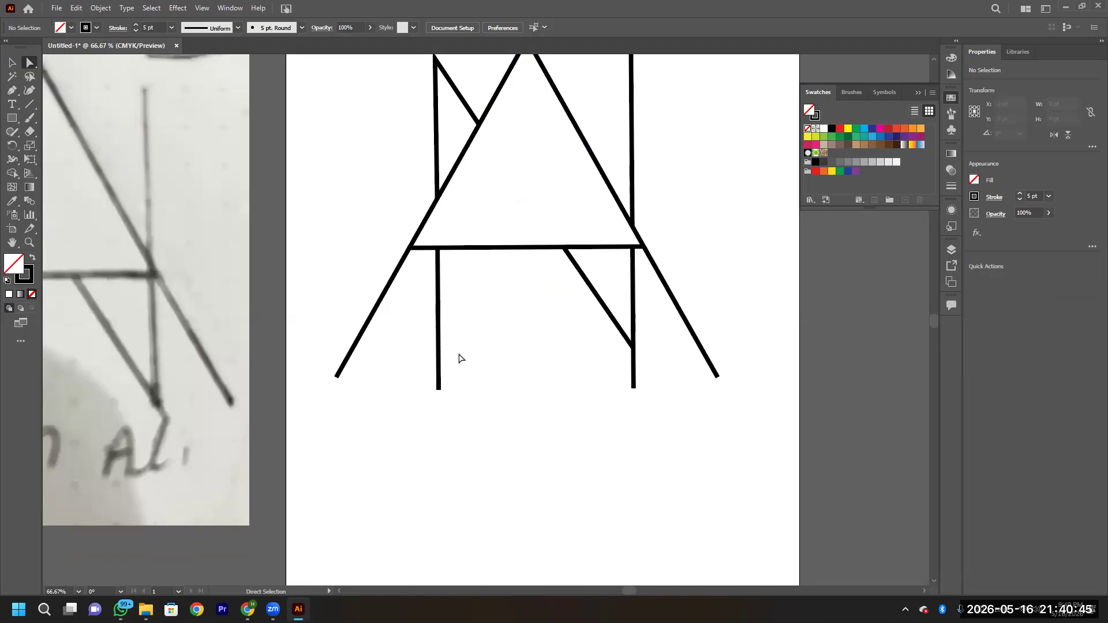
click(16, 104)
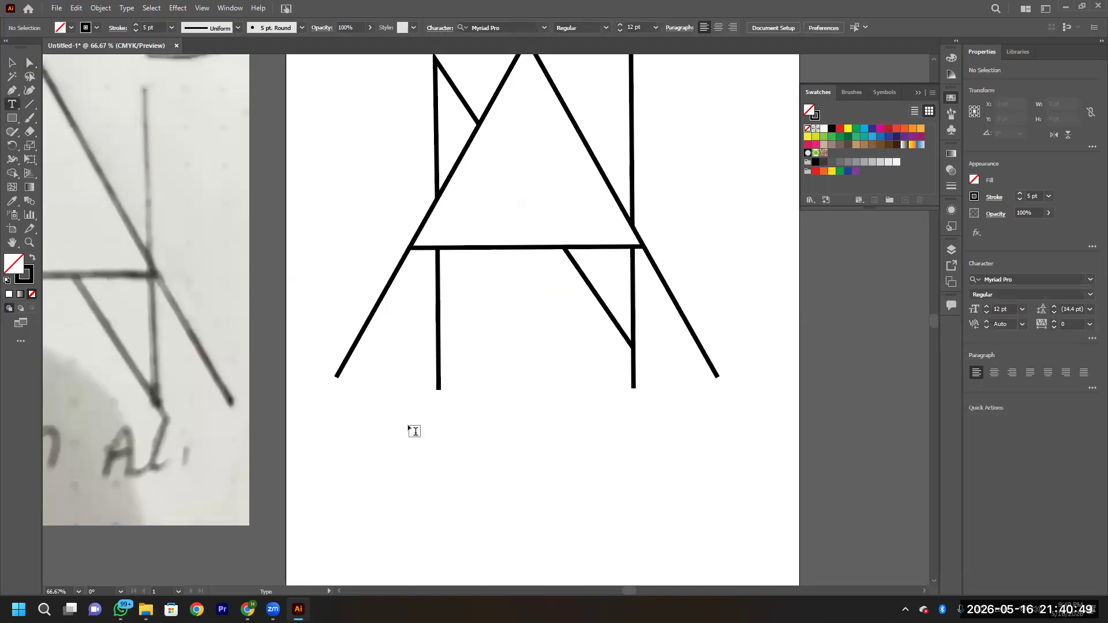
click(387, 415)
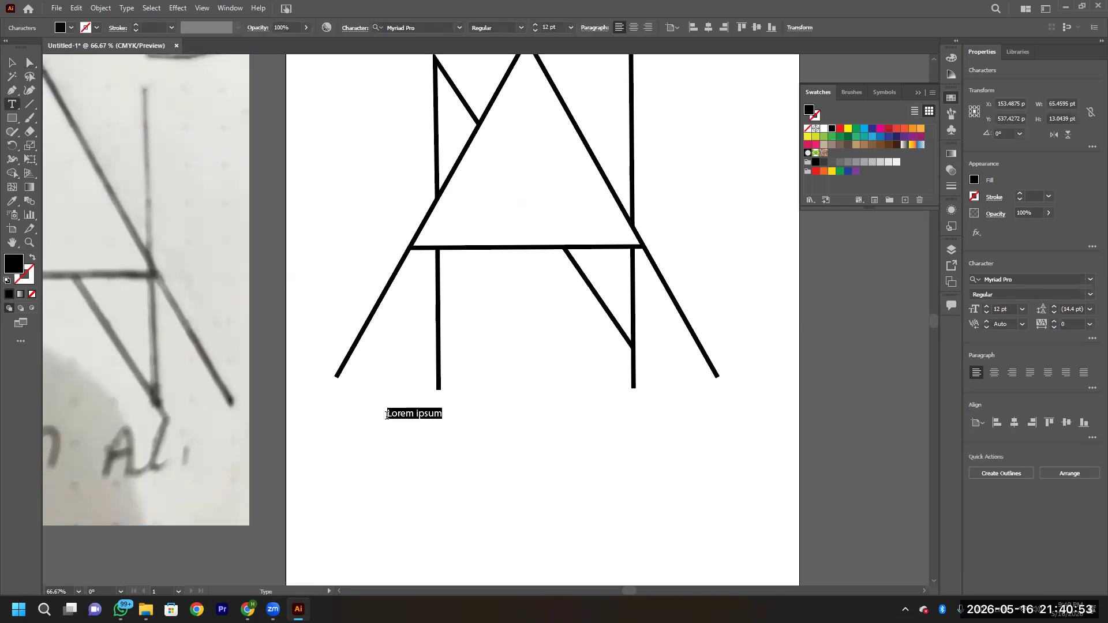
key(Caps_Lock)
text(N)
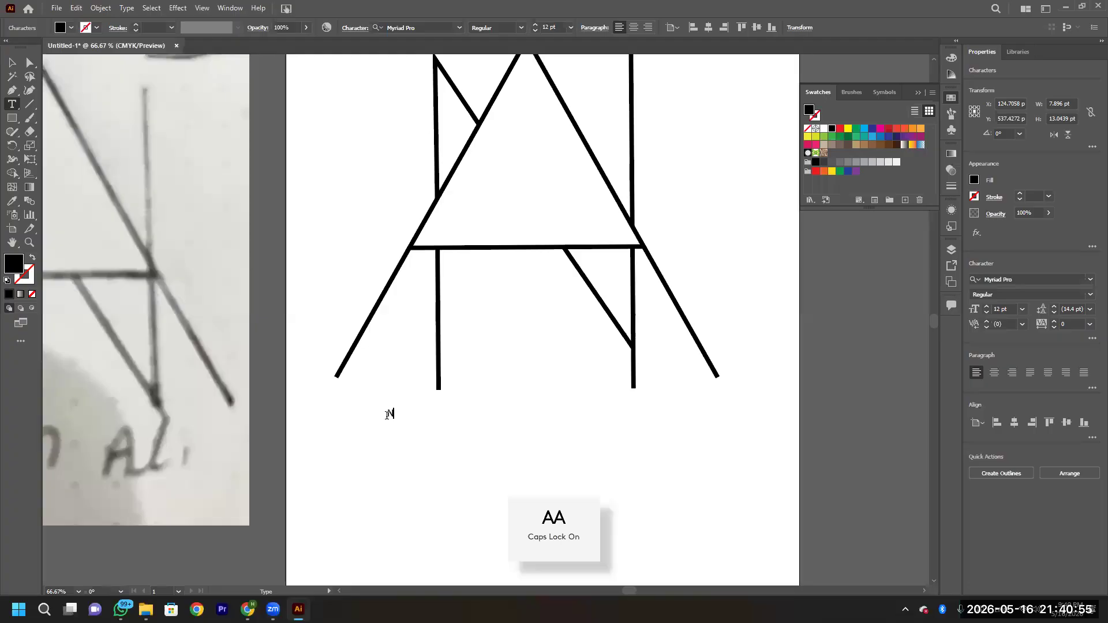
text(OU)
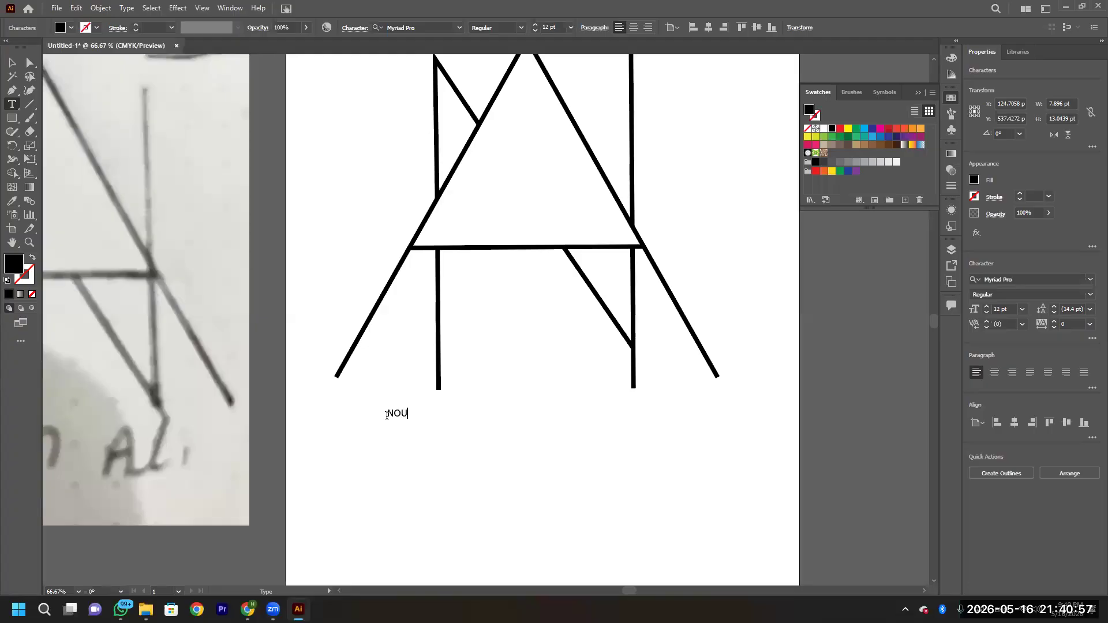
text(MAN ALI)
click(12, 63)
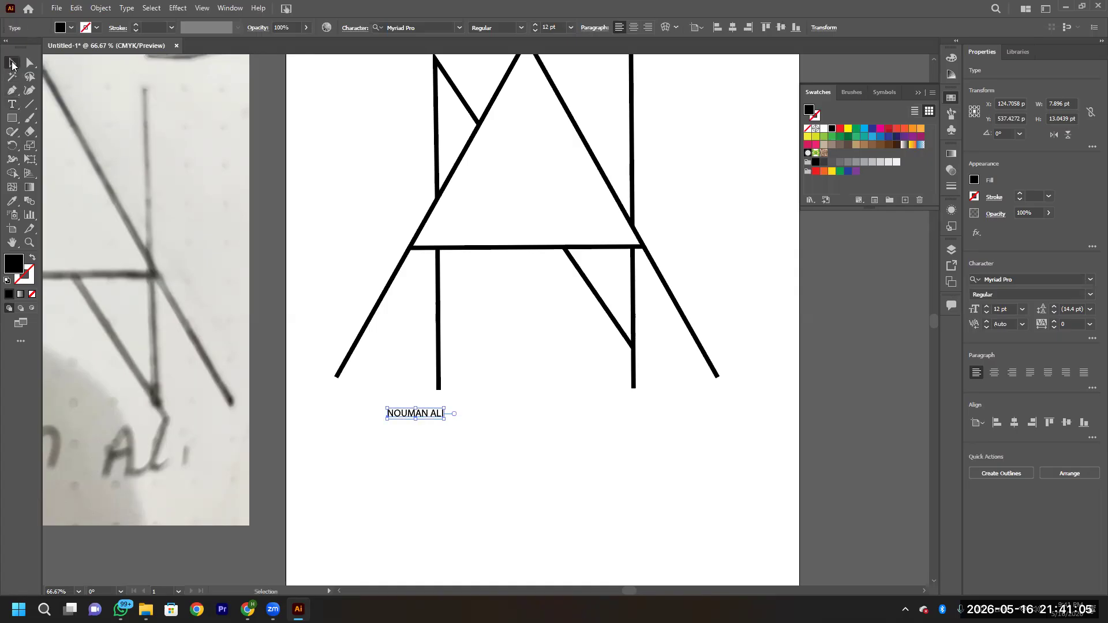
drag(447, 415, 638, 489)
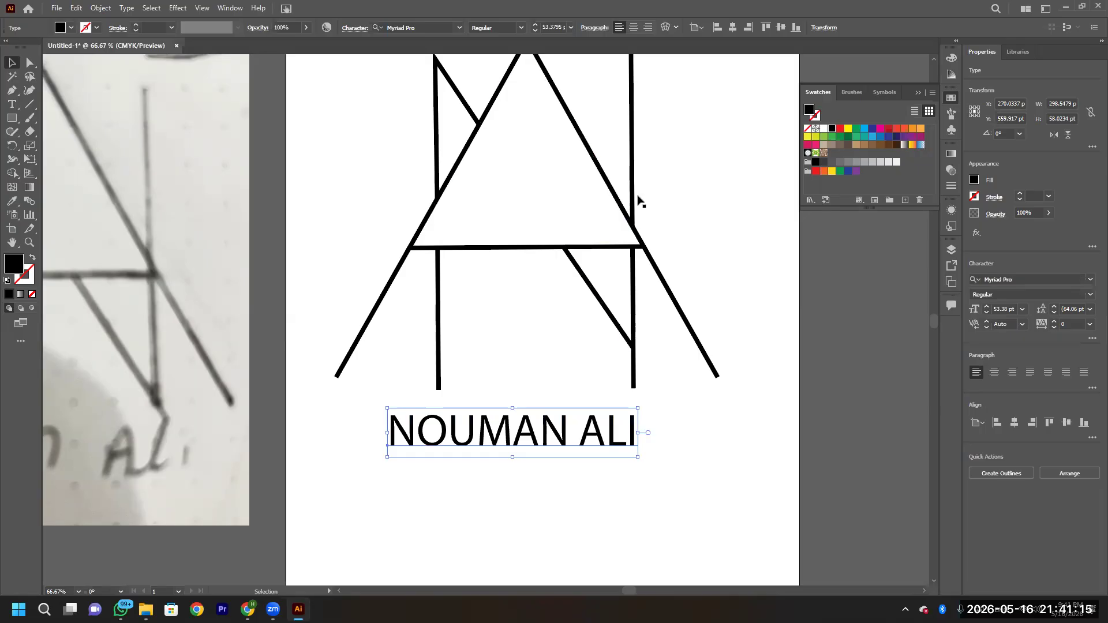
Set the name in Futura Round Cond Extra Bold and widen it to about 73 pt.
click(459, 29)
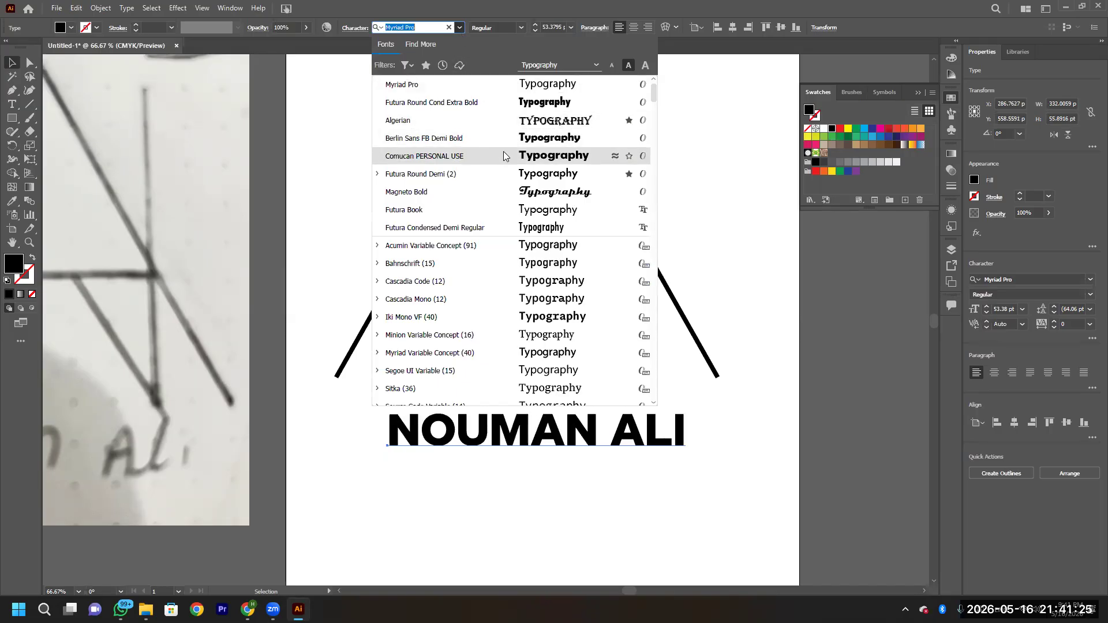
click(501, 109)
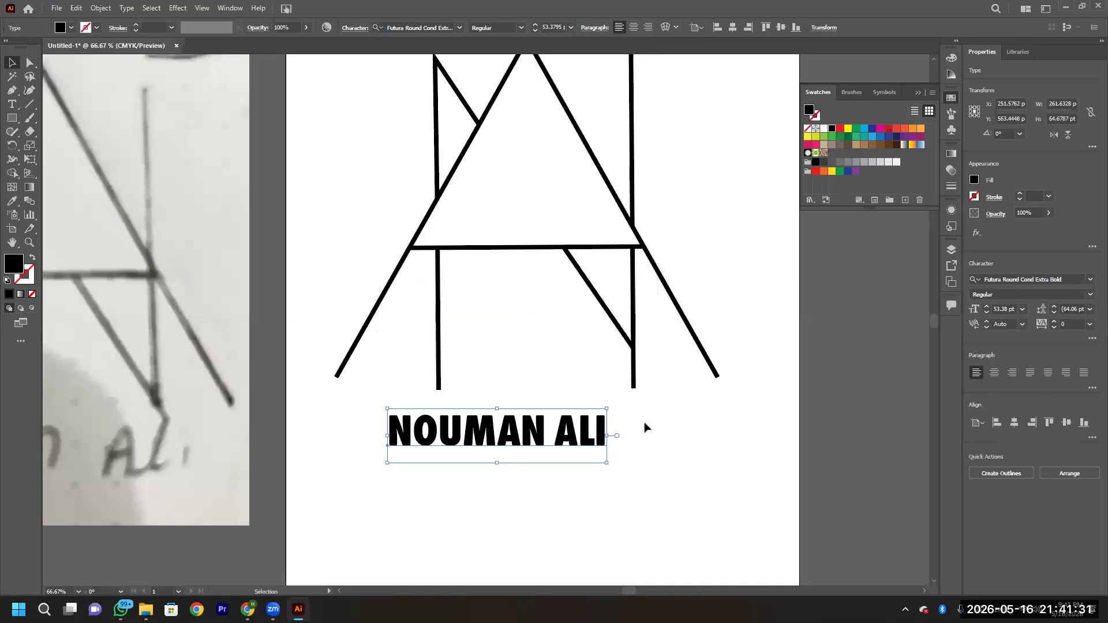
drag(608, 458, 686, 496)
click(713, 466)
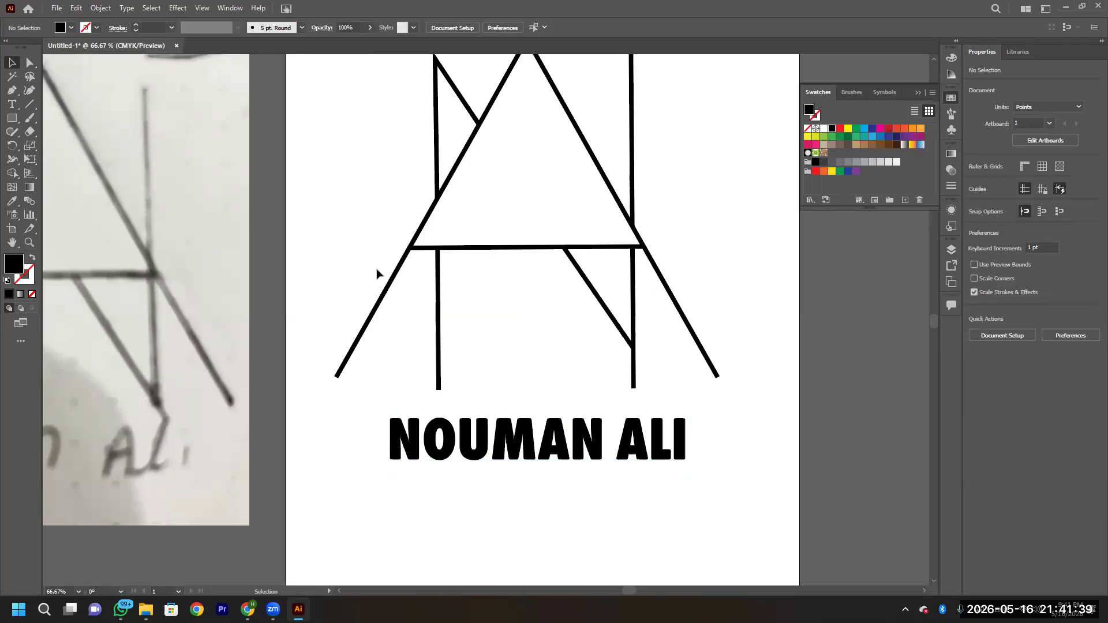
scroll(480, 280, down, 2)
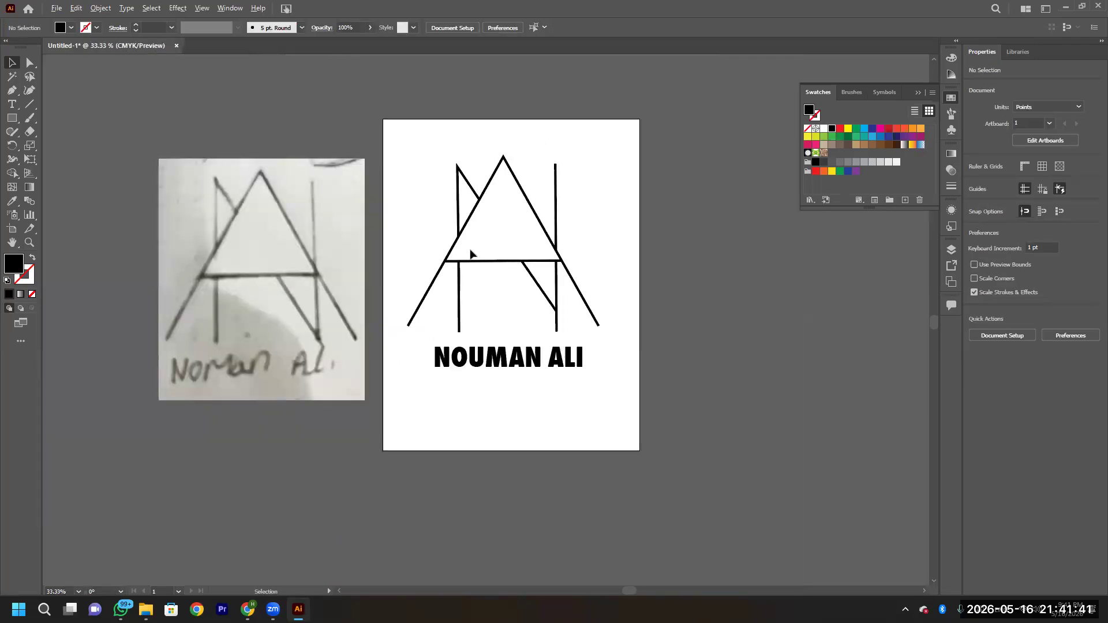
Select all the logo's line paths and raise their stroke weight step by step to 18 pt.
drag(416, 155, 601, 317)
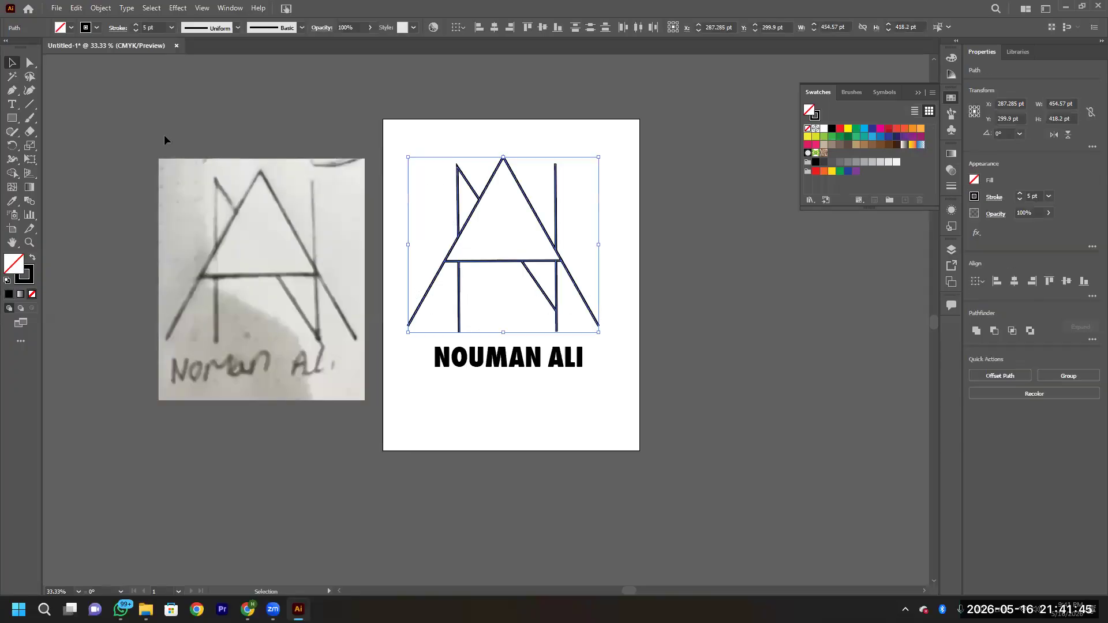
click(172, 28)
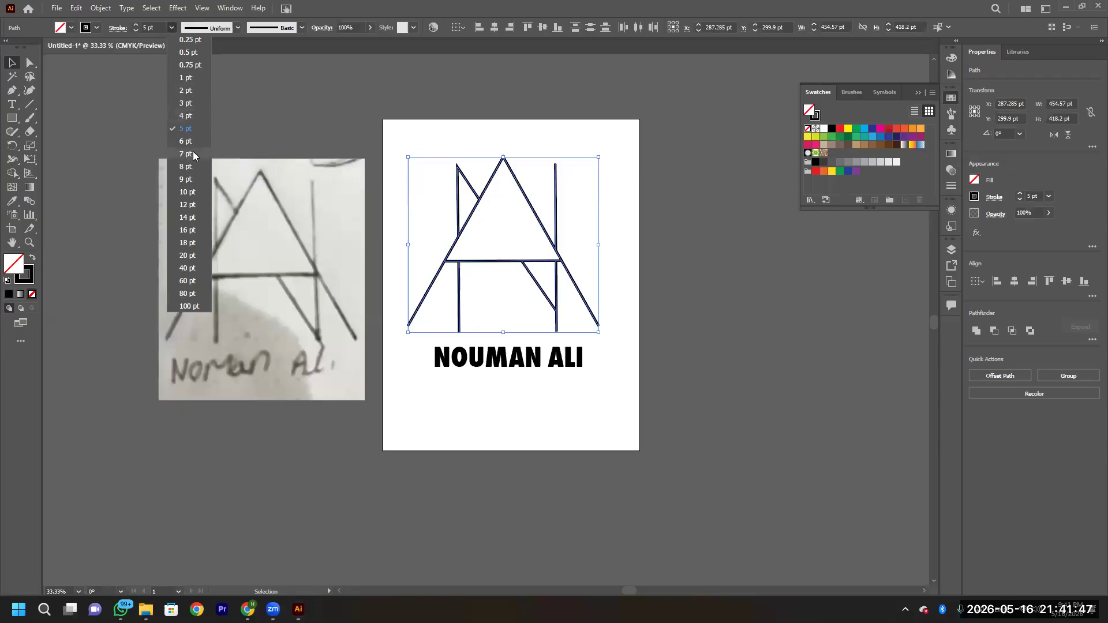
click(186, 167)
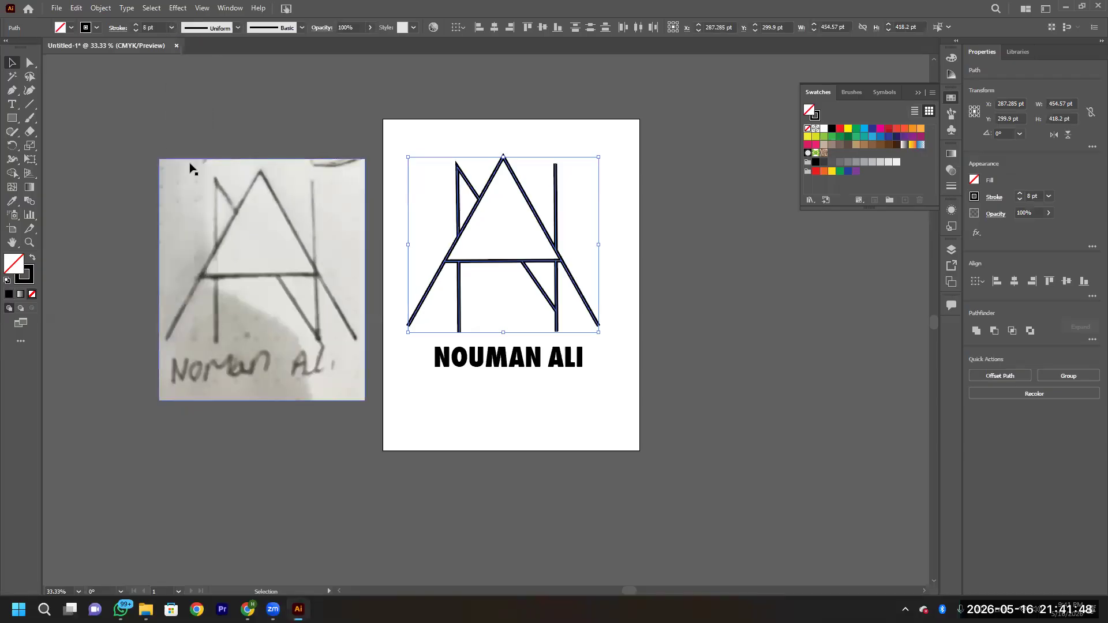
click(172, 28)
click(185, 202)
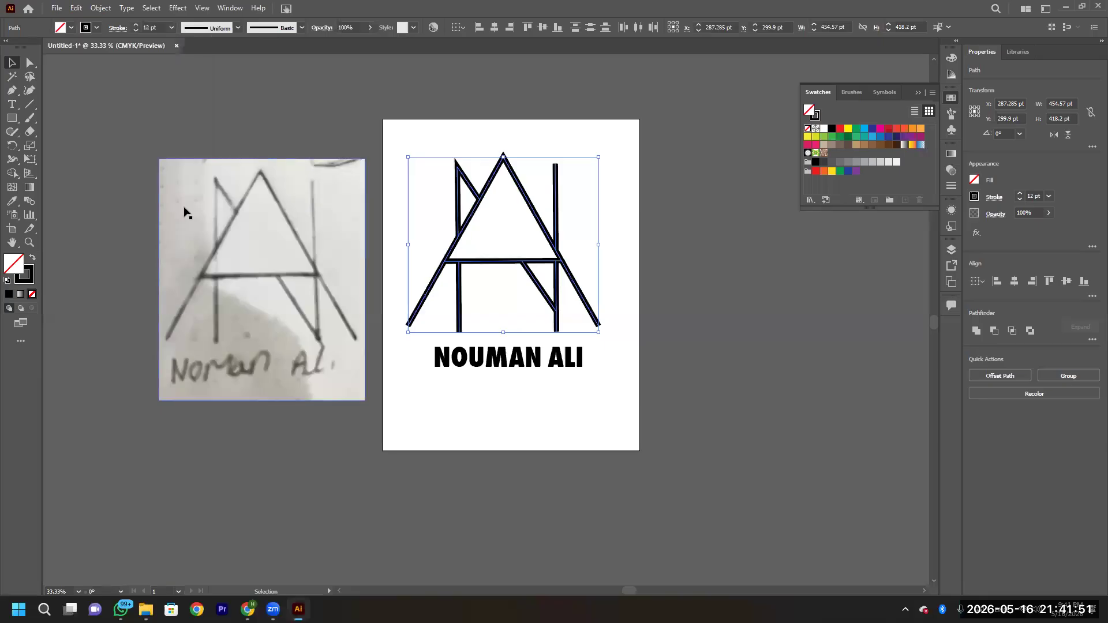
click(172, 27)
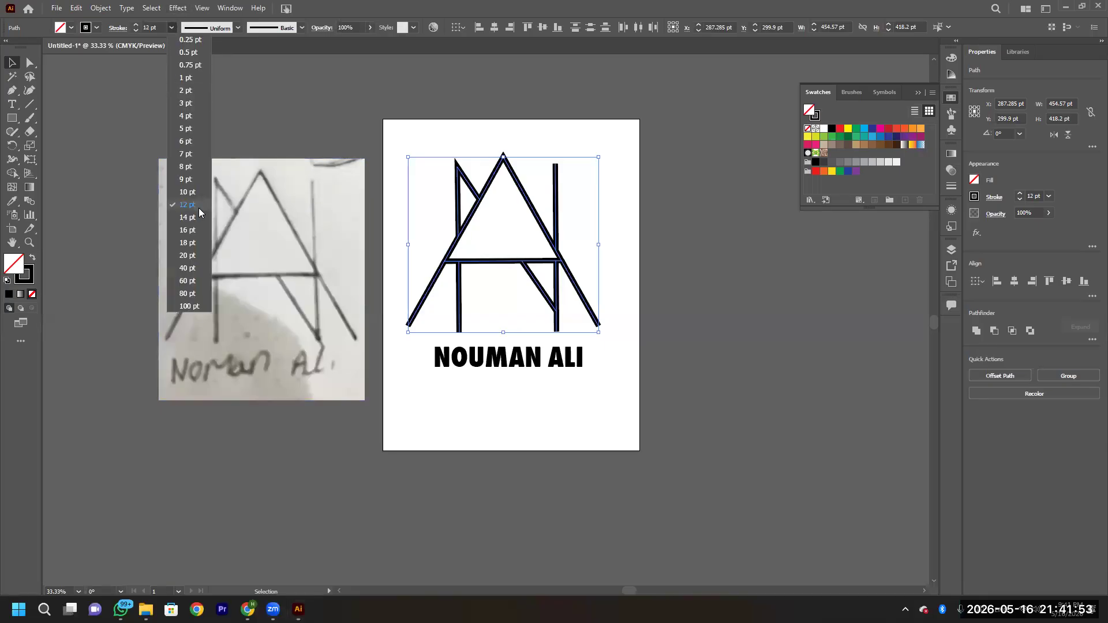
click(188, 231)
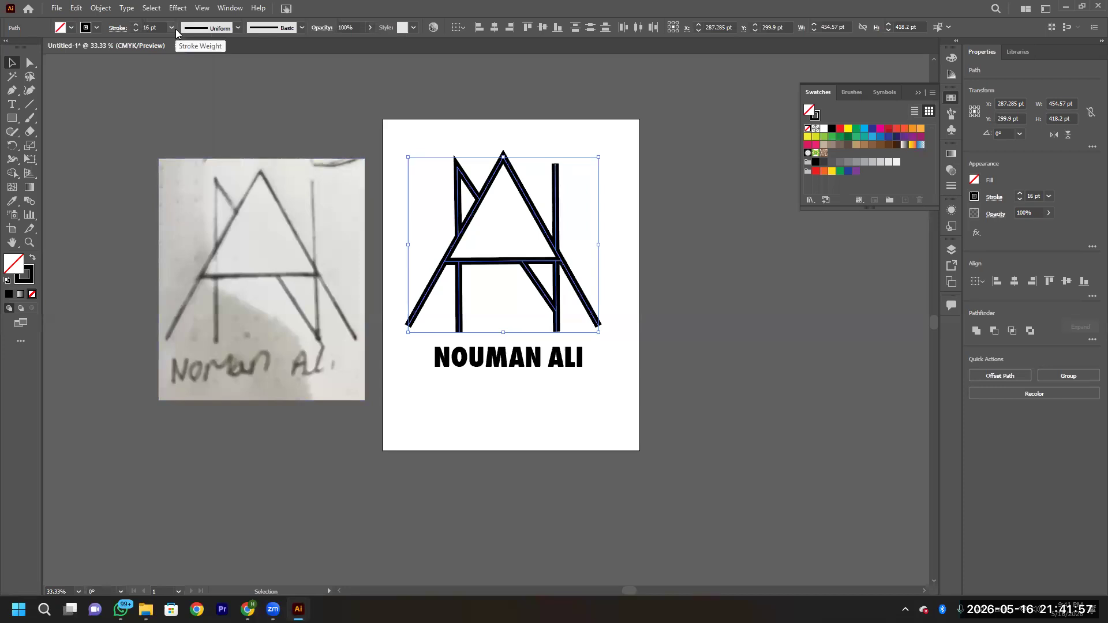
click(173, 28)
click(181, 249)
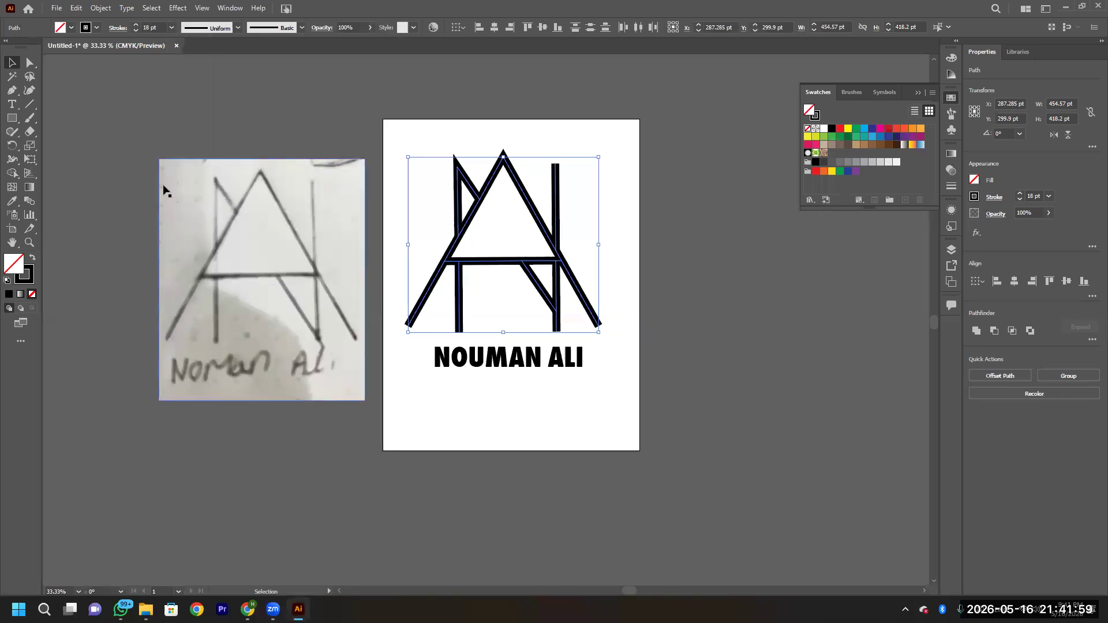
click(339, 106)
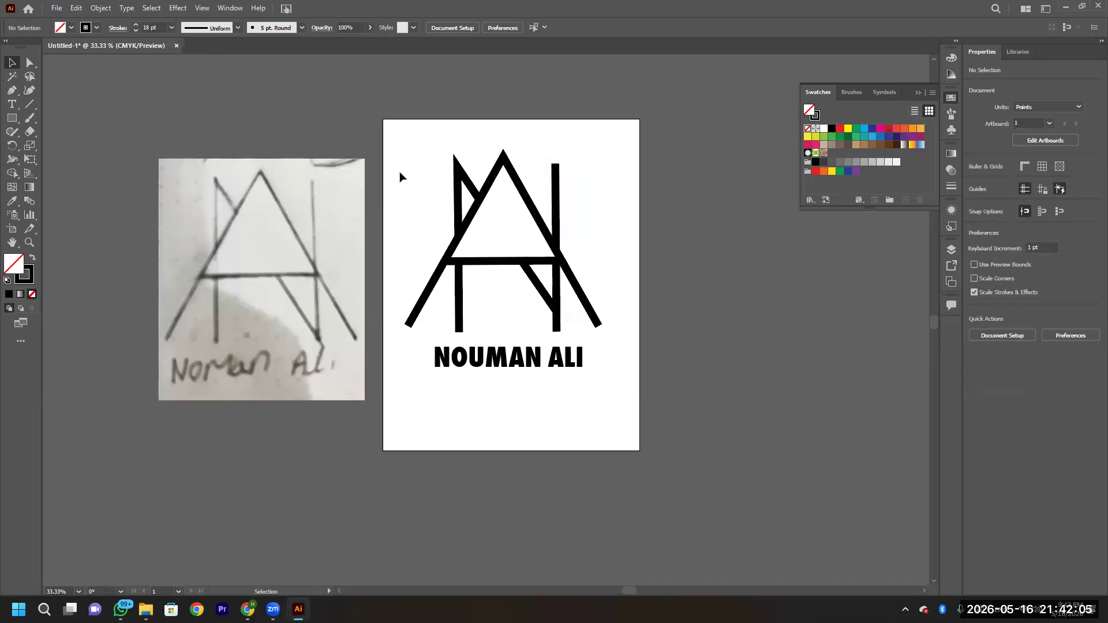
click(11, 228)
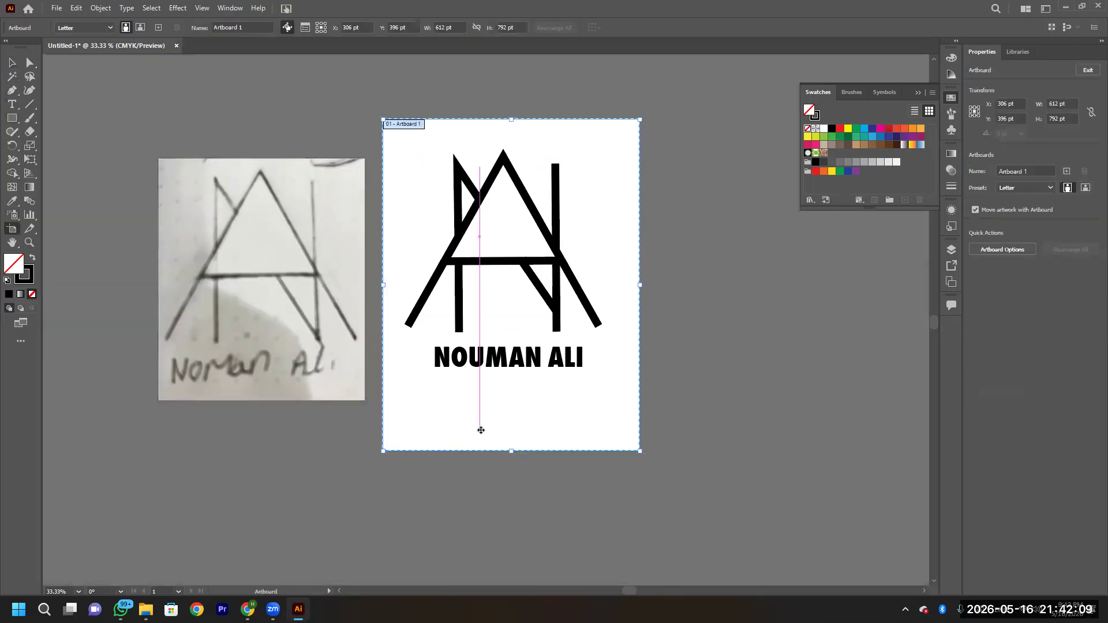
Trim the artboard to about 575 × 579 pt around the logo and name.
drag(510, 429, 516, 382)
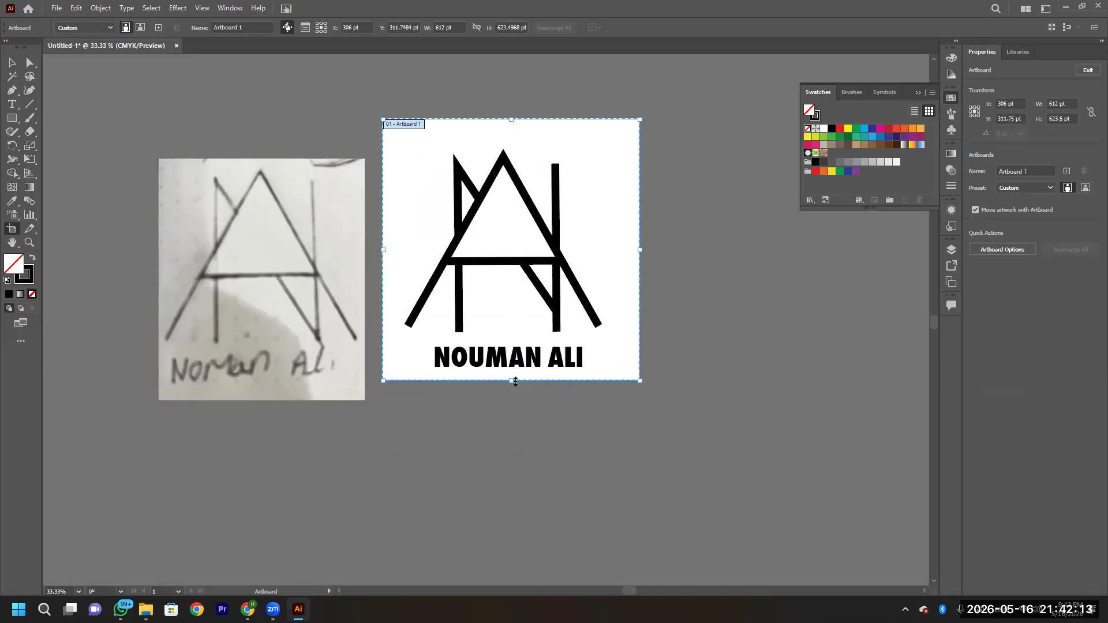
drag(512, 119, 515, 139)
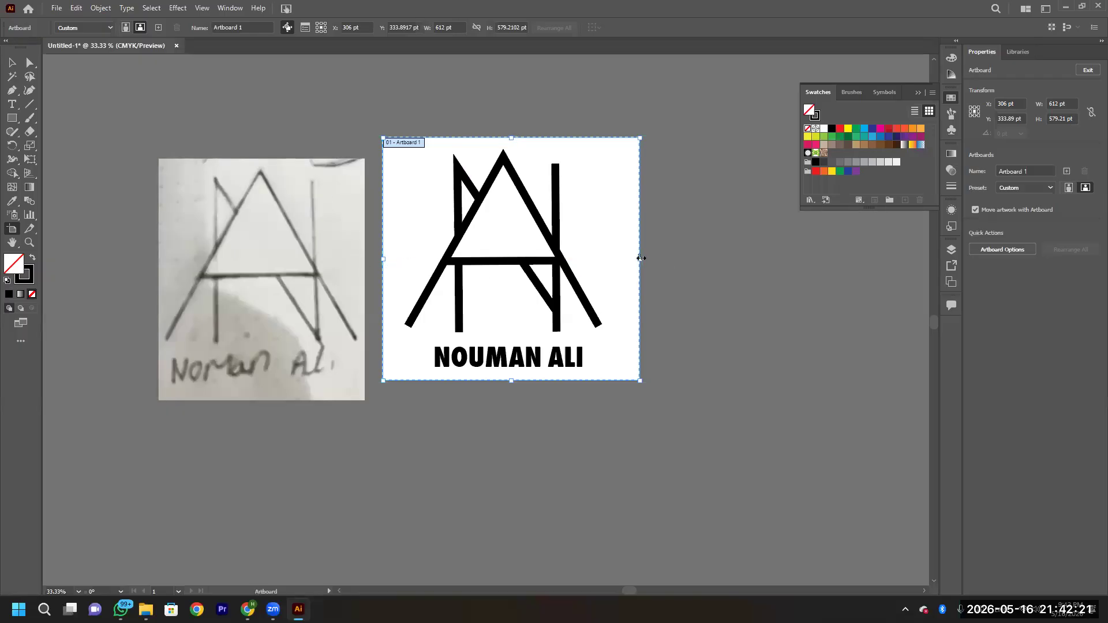
drag(626, 261, 625, 260)
click(12, 62)
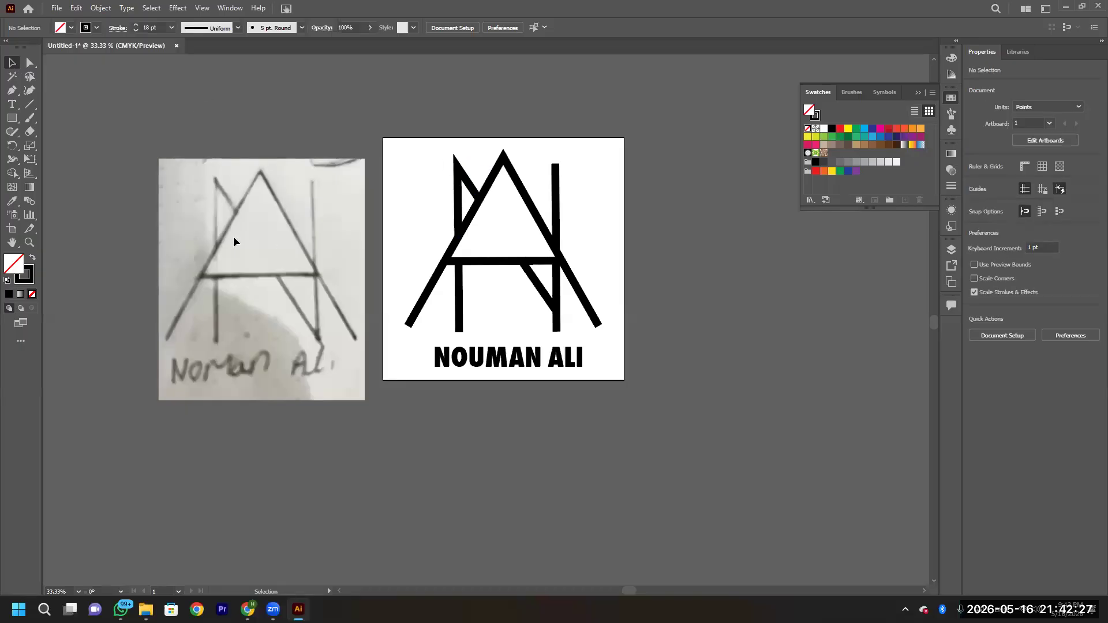
Delete the pencil sketch reference image.
drag(233, 237, 194, 237)
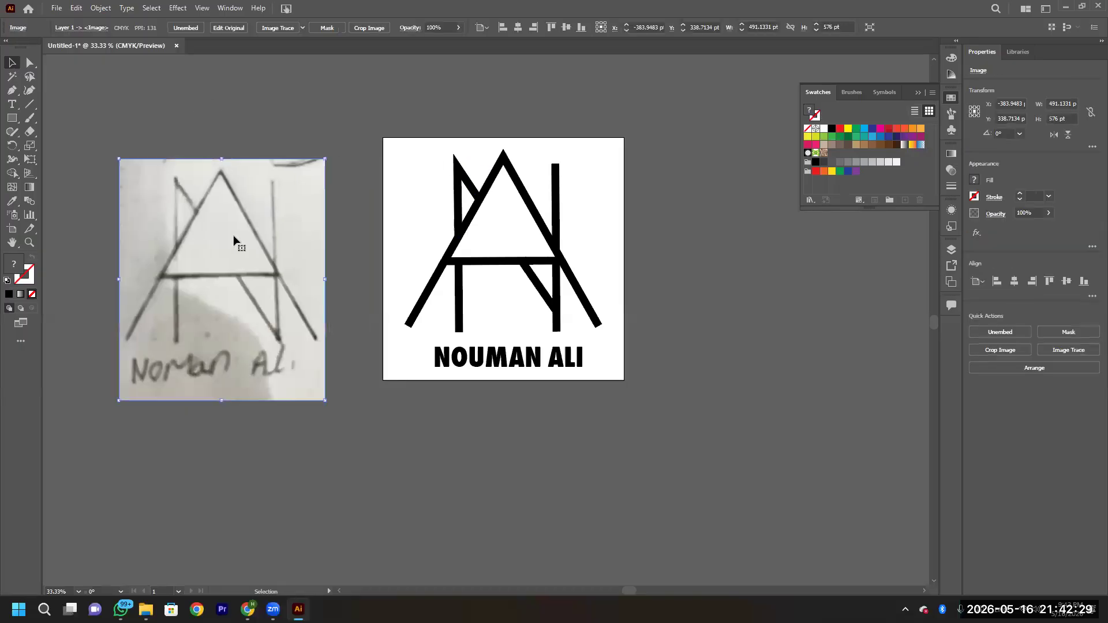
key(Delete)
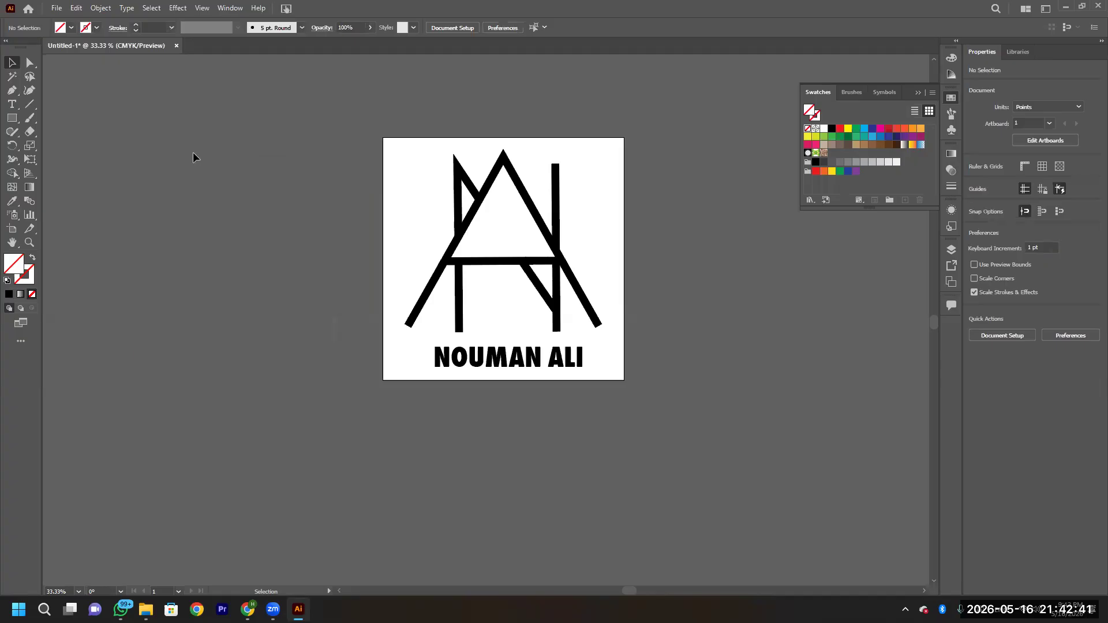
click(9, 118)
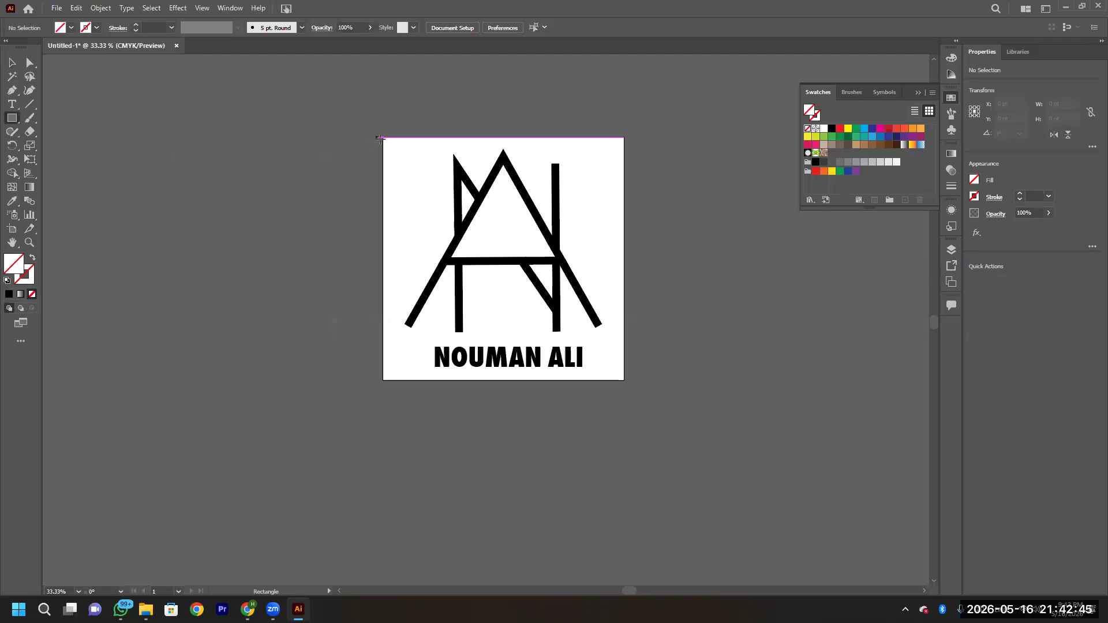
Draw an orange rectangle matching the artboard and send it to the back.
drag(381, 137, 624, 379)
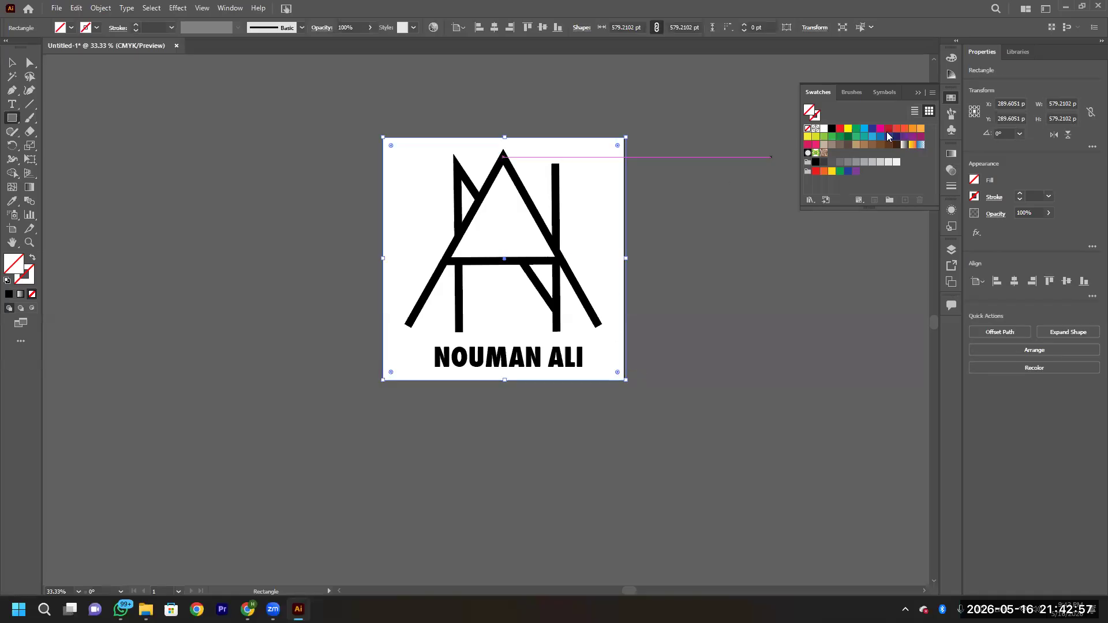
click(919, 130)
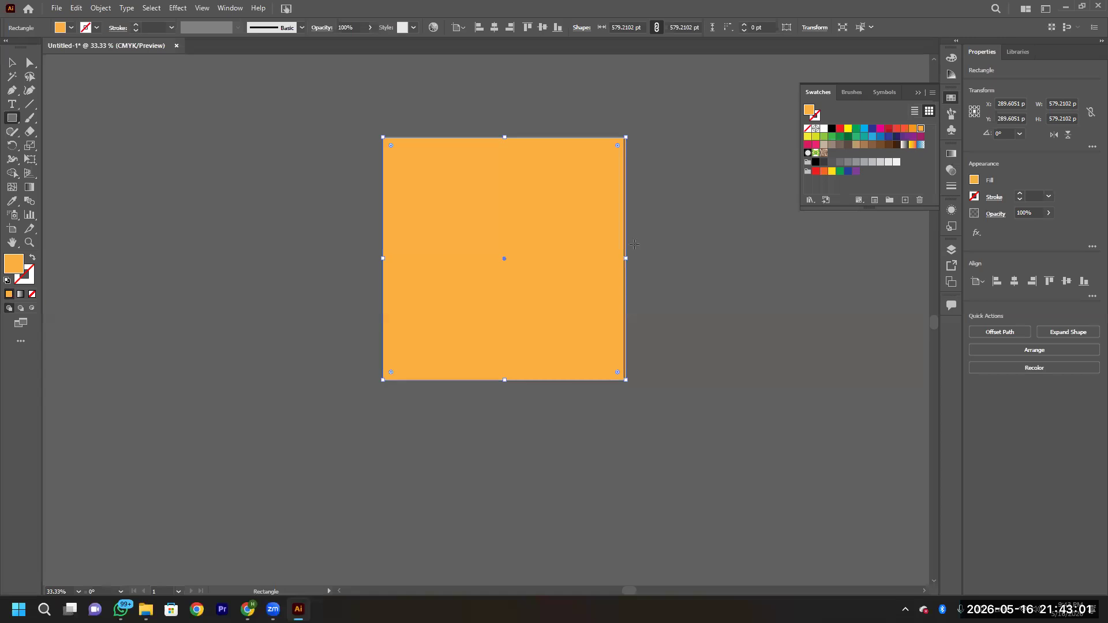
drag(626, 257, 623, 258)
key(v)
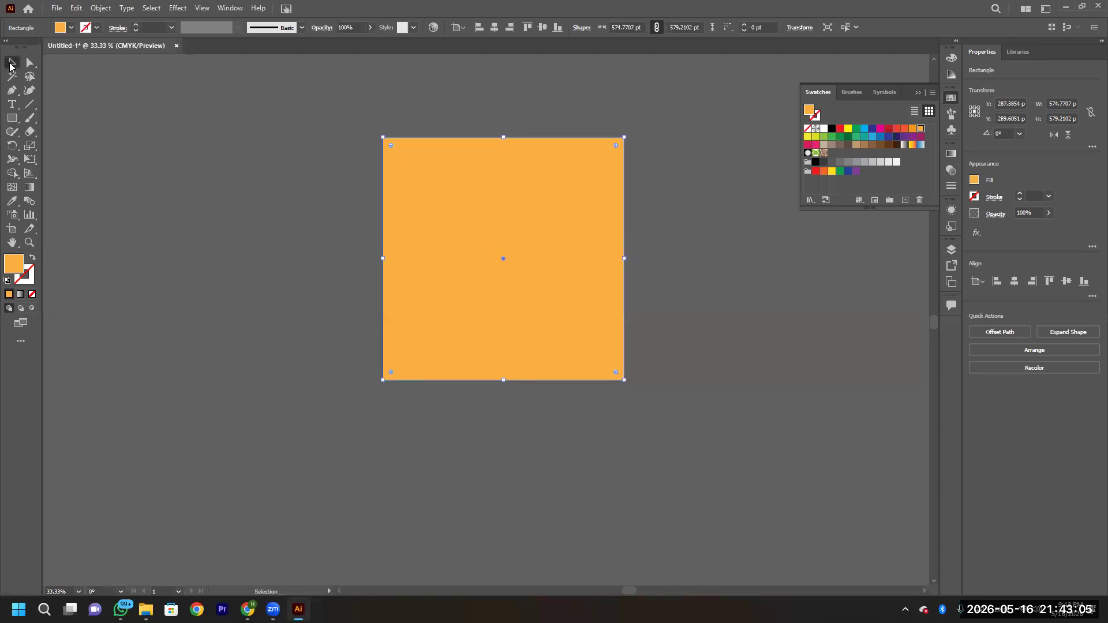
right_click(475, 251)
mouse_move(543, 467)
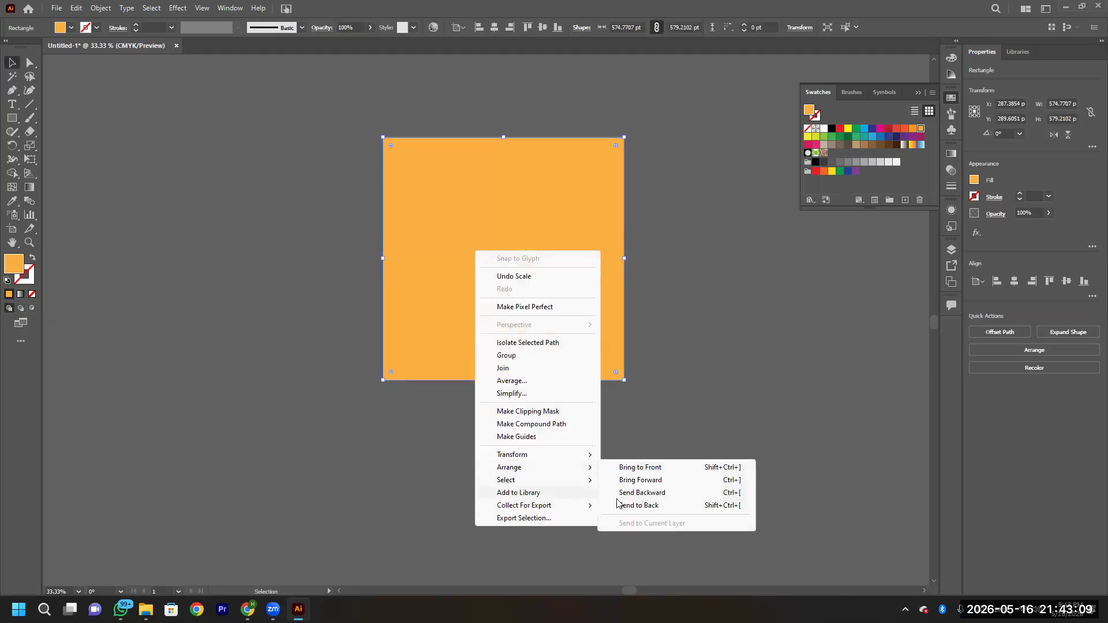
click(627, 506)
click(699, 371)
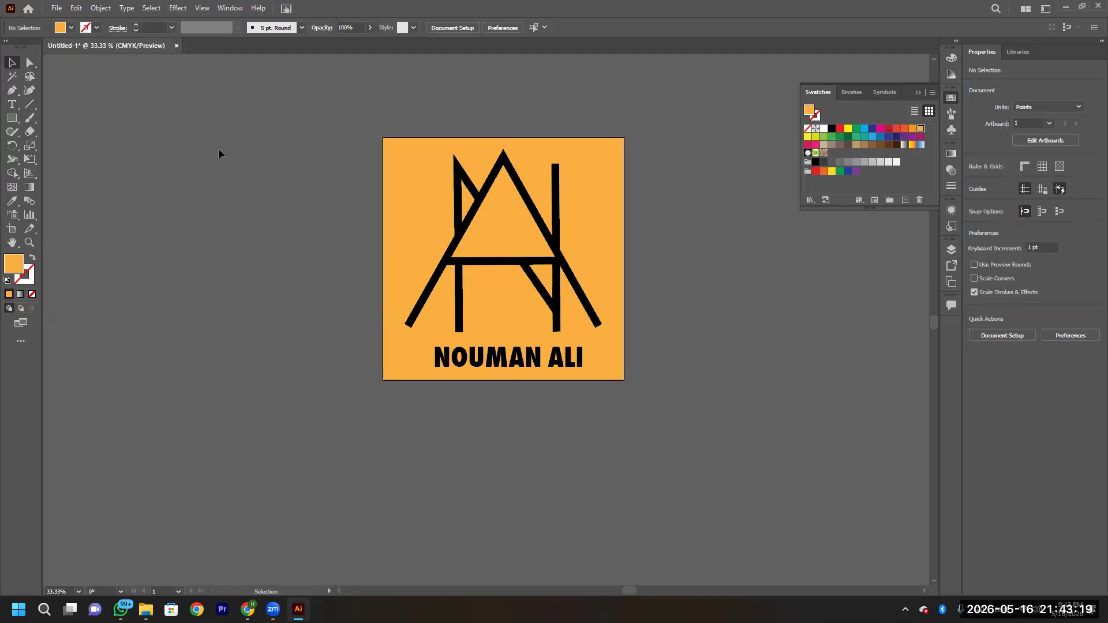
Export the artboard as JPEG Untitled-1-01.jpg, replacing the existing file.
click(57, 8)
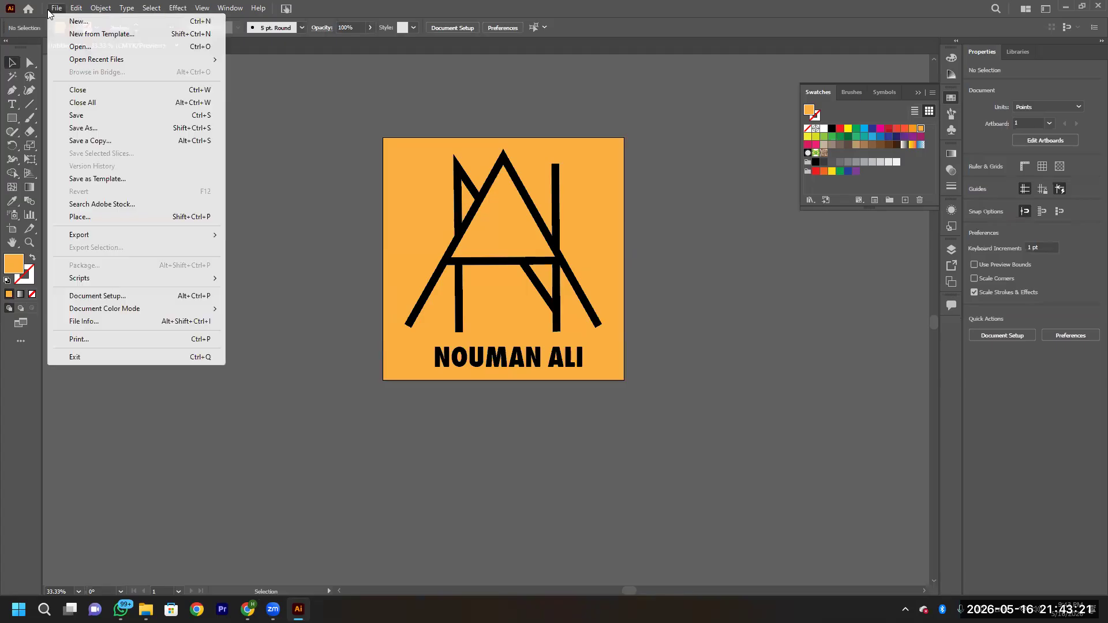
mouse_move(76, 234)
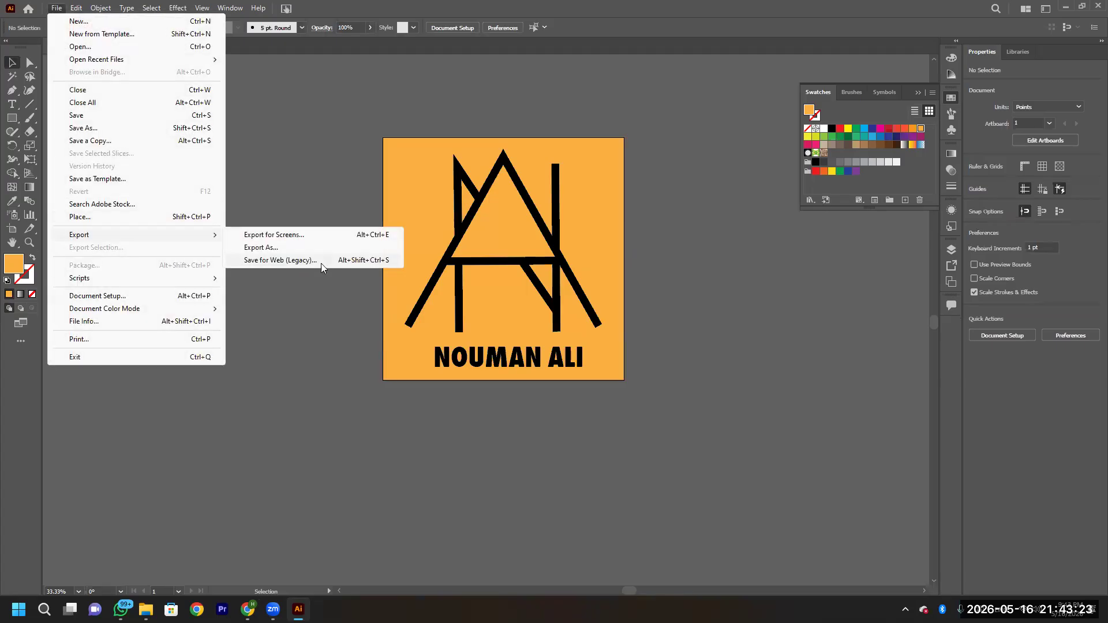
click(308, 251)
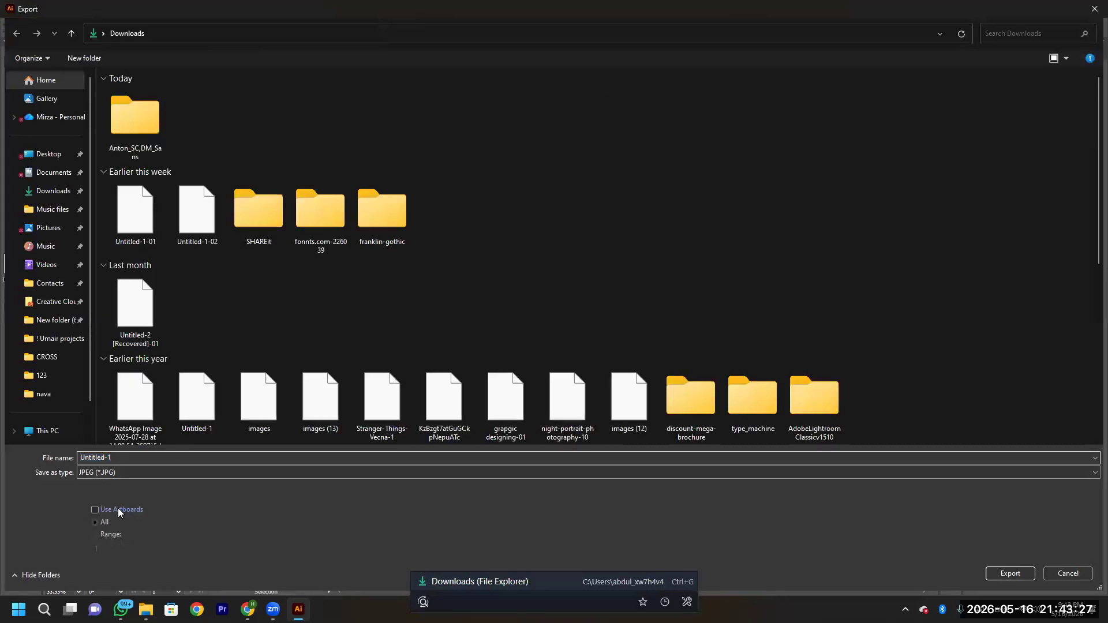
click(119, 511)
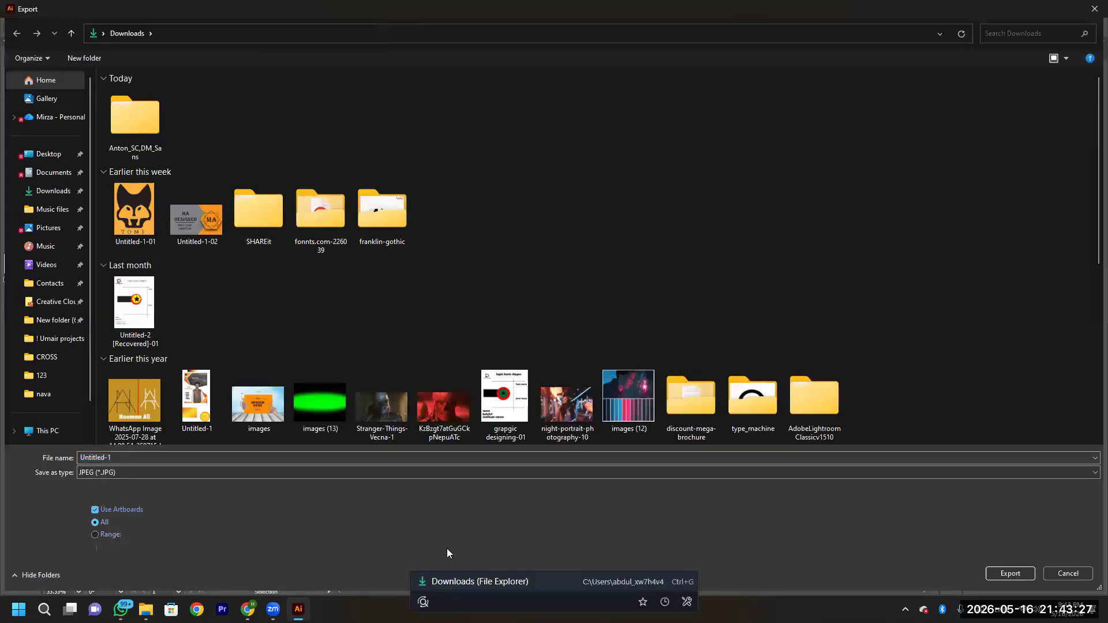
click(1020, 575)
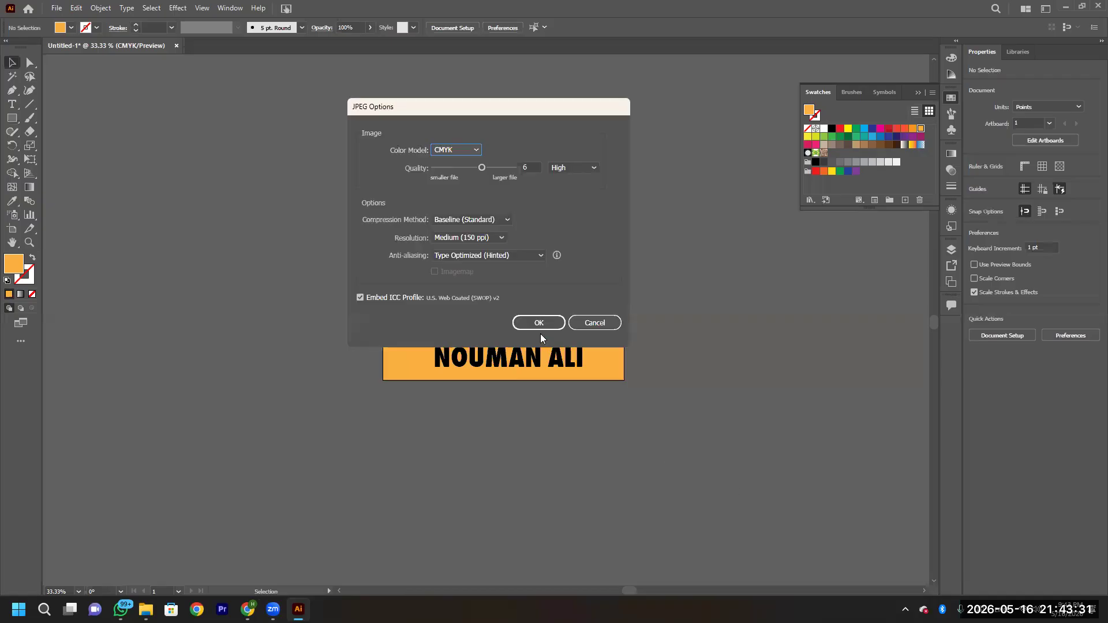
click(539, 324)
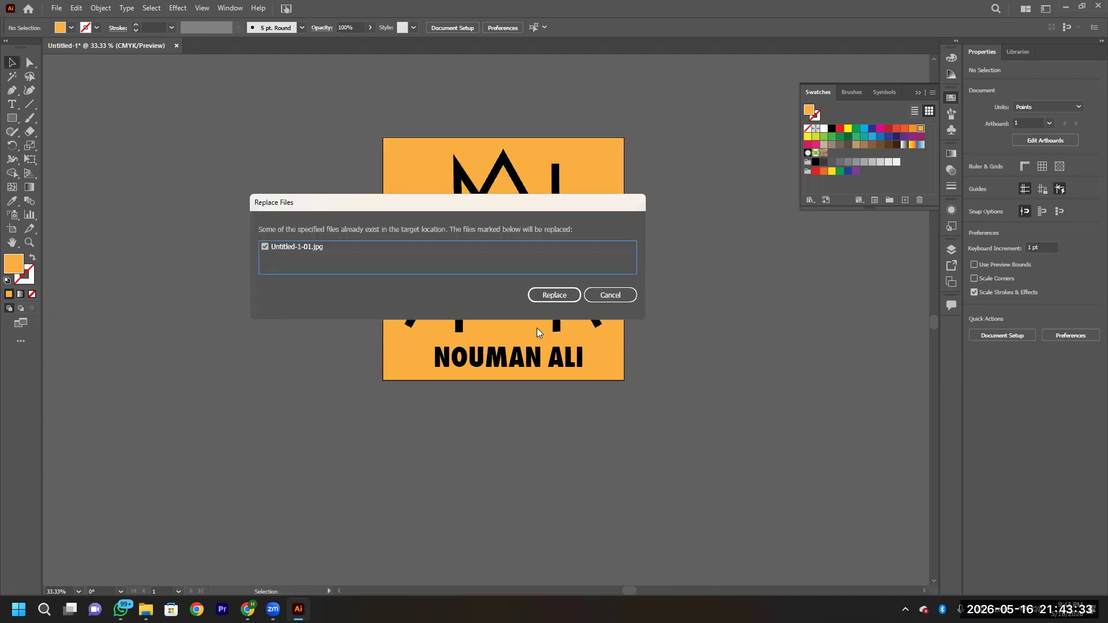
click(552, 295)
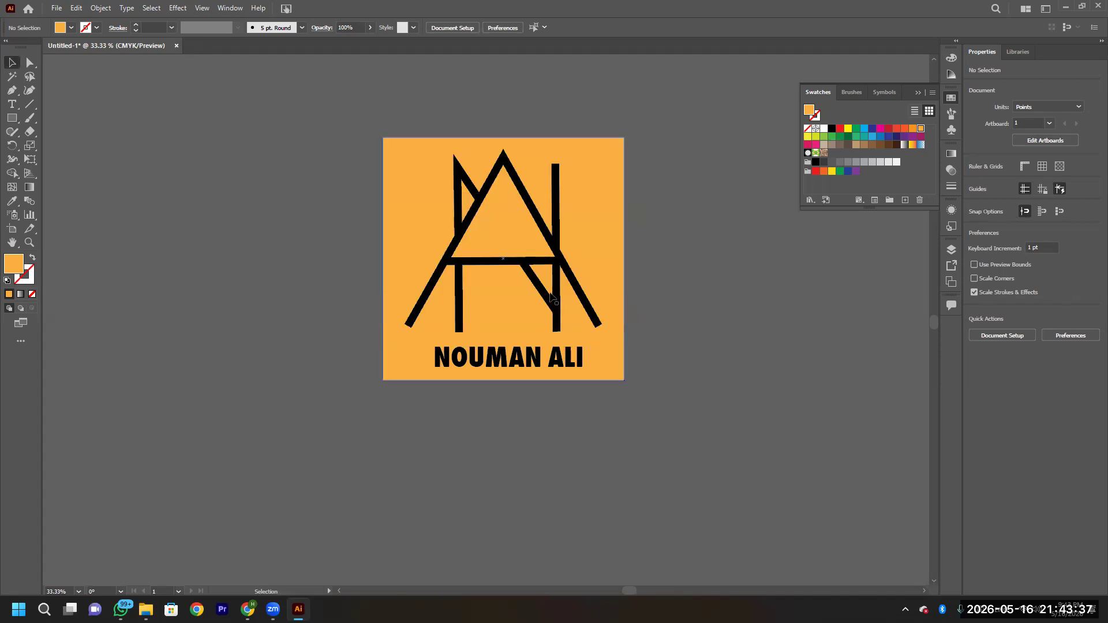
Minimize Illustrator and open the exported Untitled-1-01 image at the top of Downloads.
click(1070, 6)
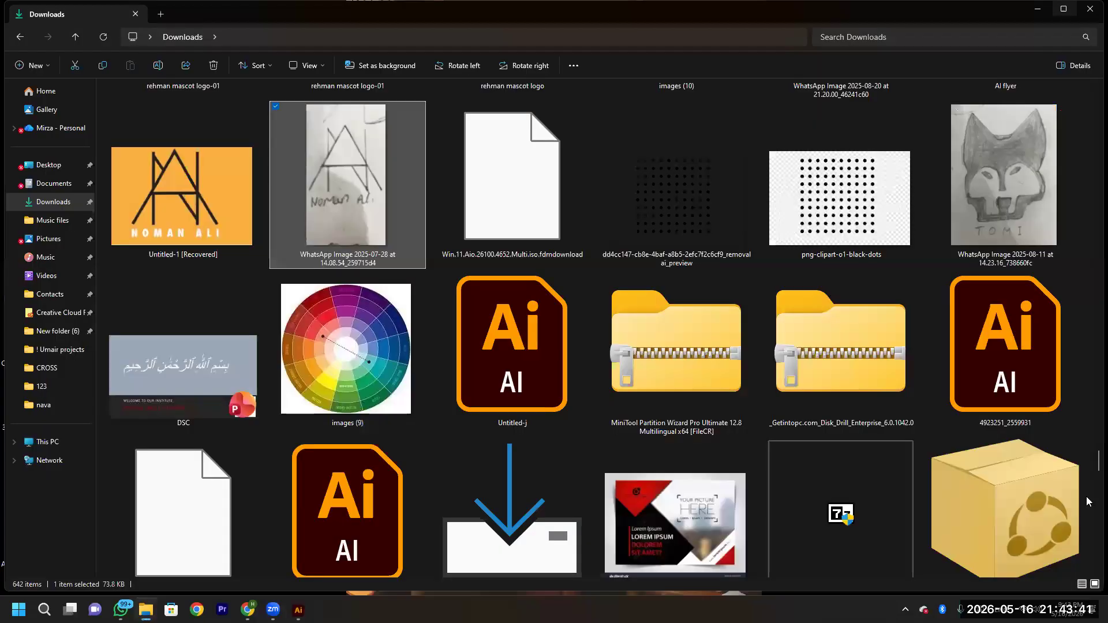
drag(1097, 461, 1062, 102)
click(705, 189)
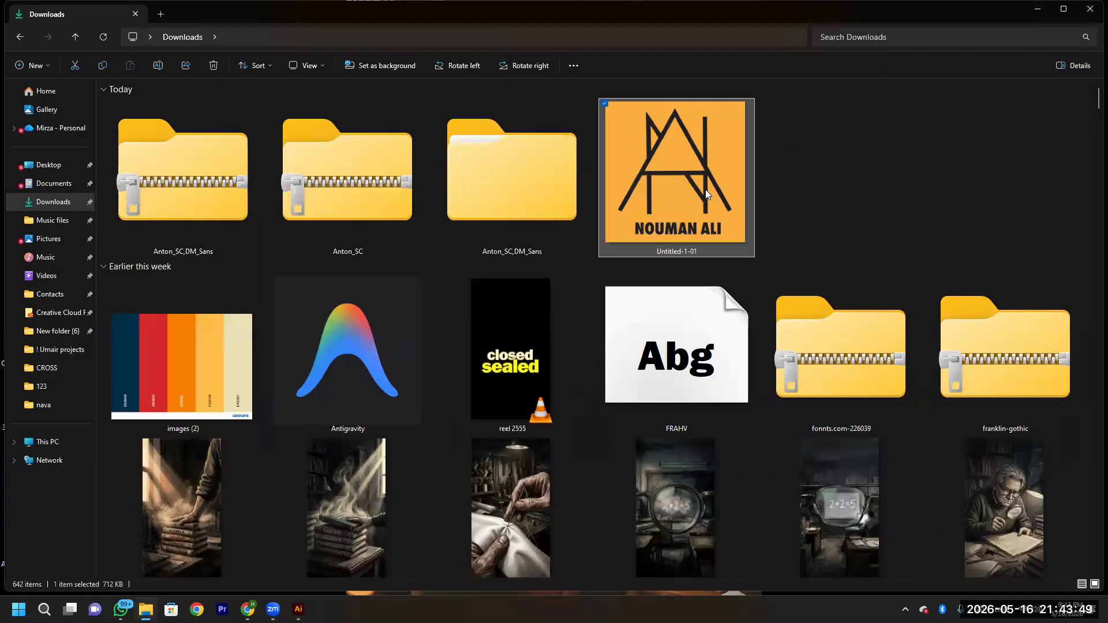
double_click(705, 190)
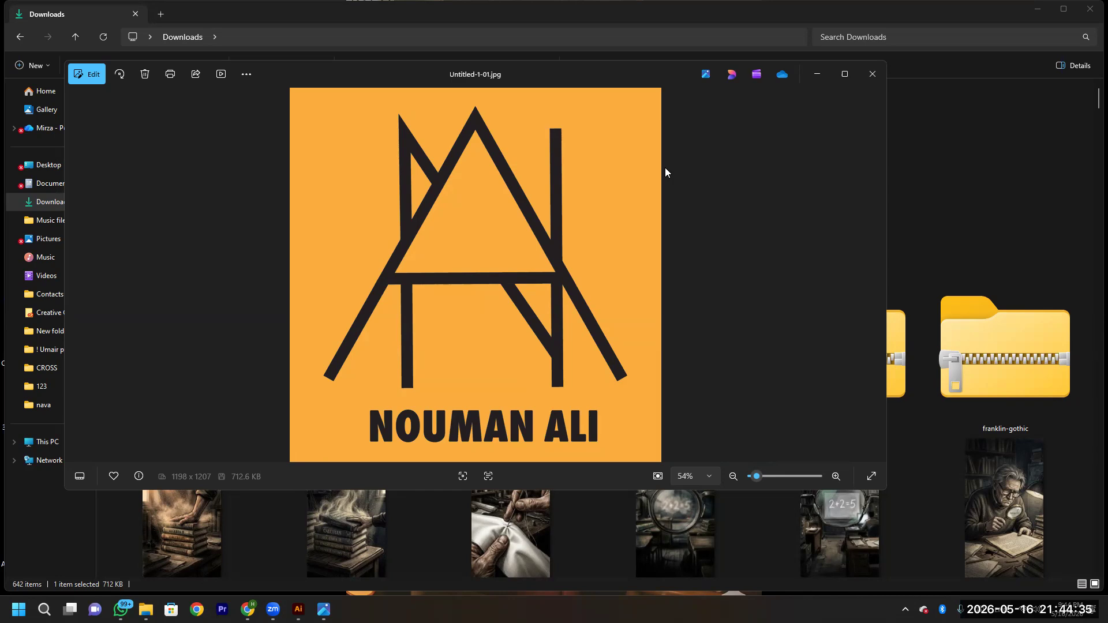
click(876, 74)
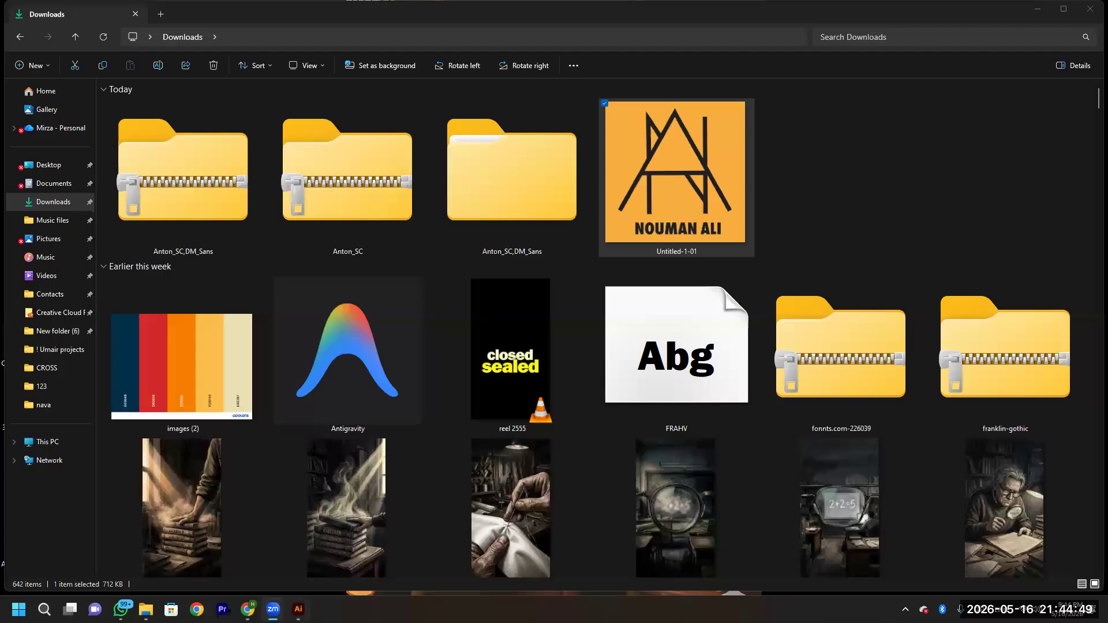
click(298, 610)
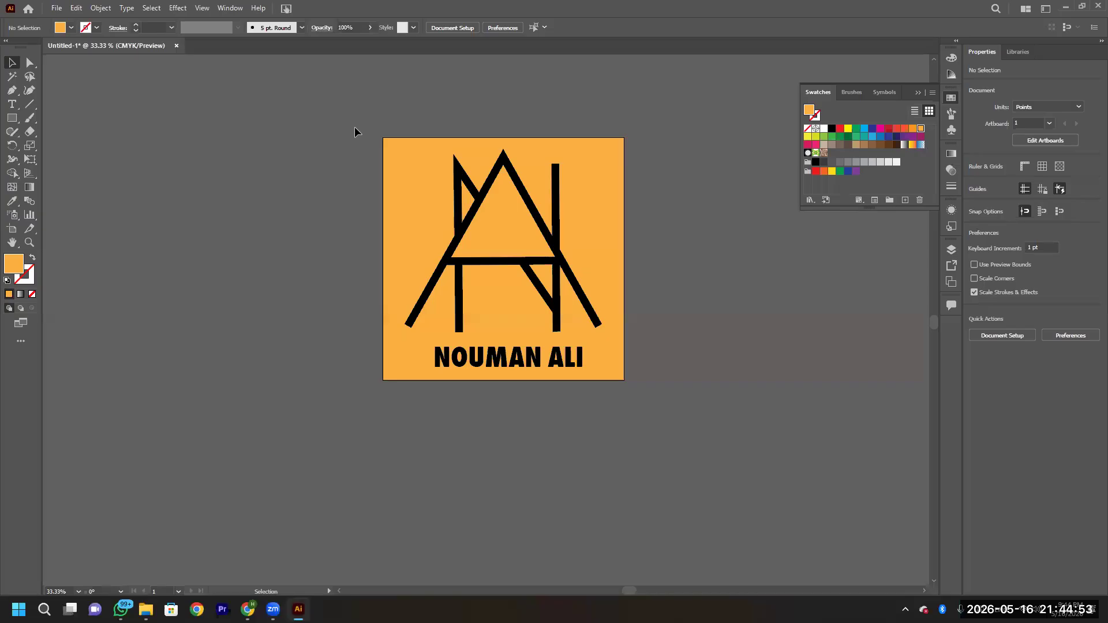
drag(354, 126, 663, 395)
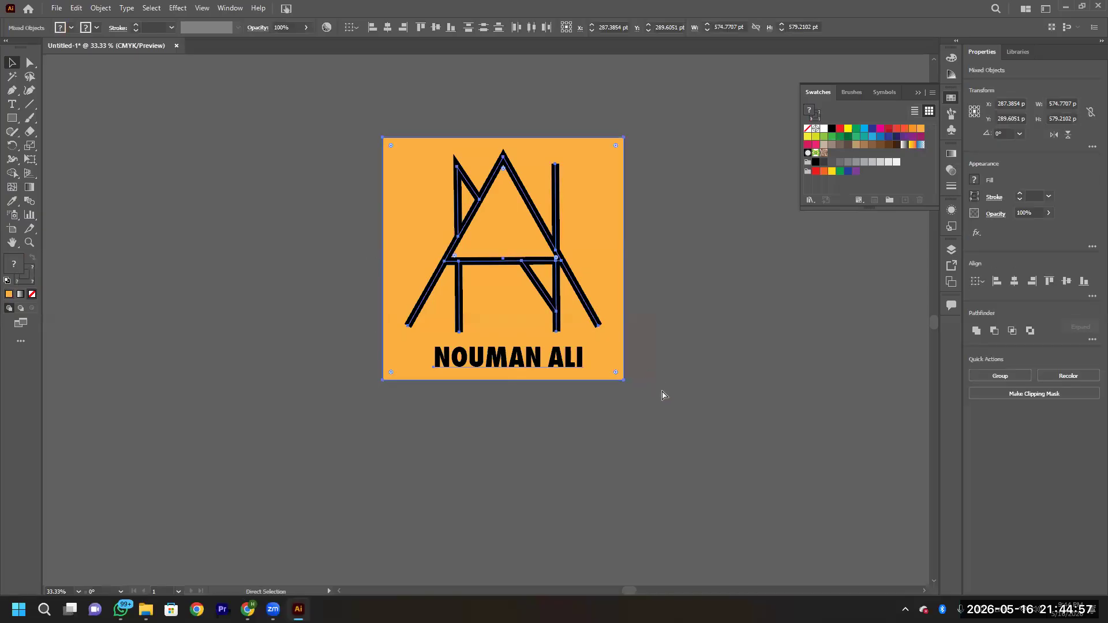
click(662, 382)
drag(410, 269, 269, 285)
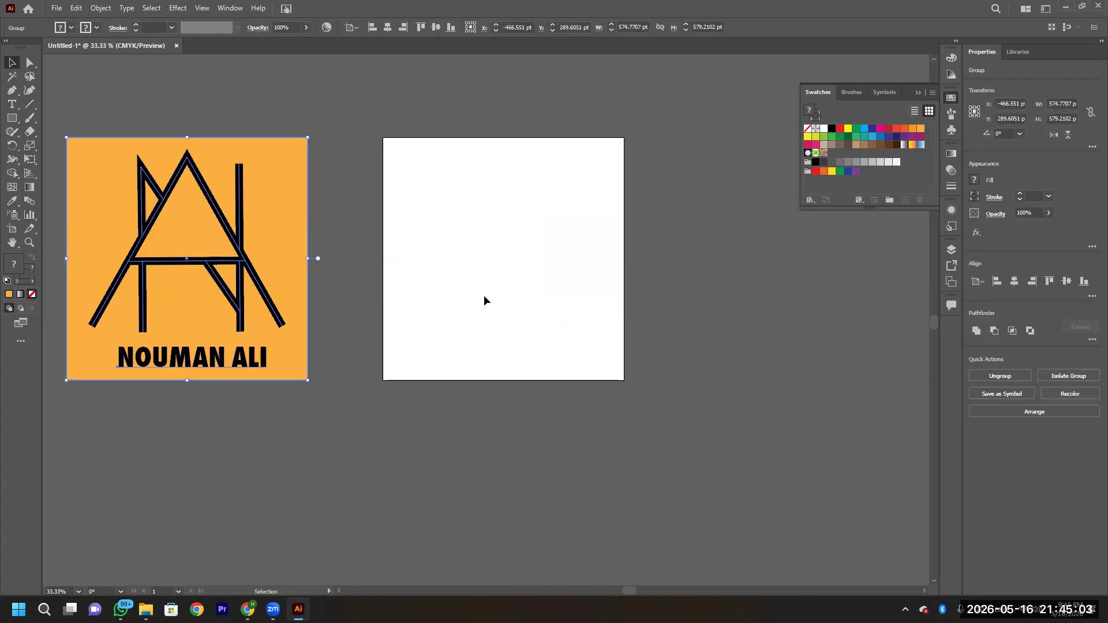
scroll(531, 309, up, 3)
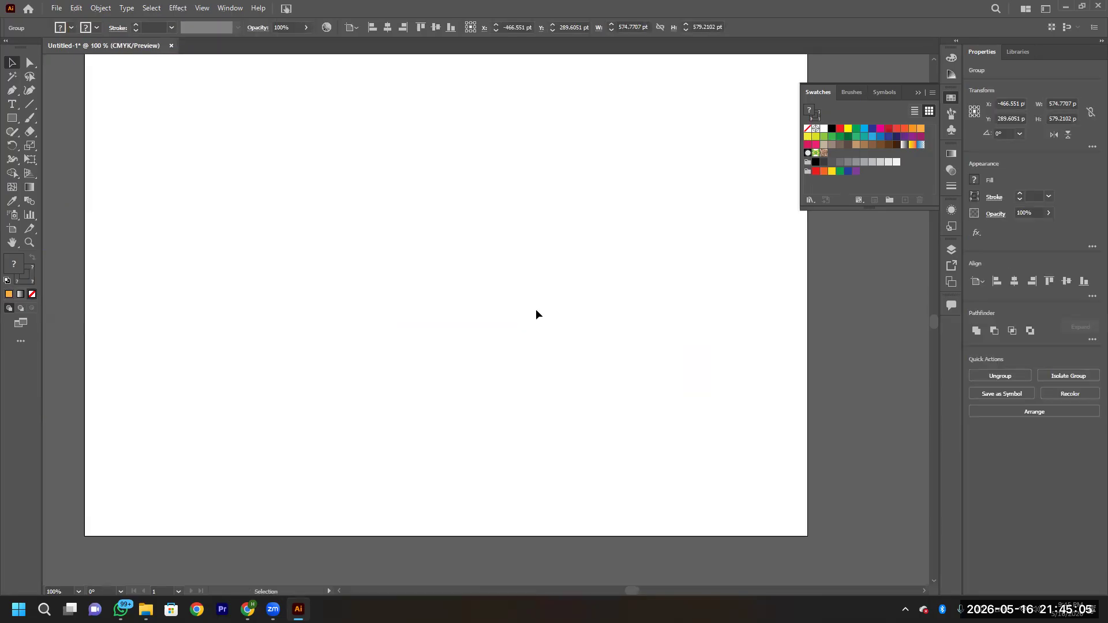
scroll(537, 310, down, 1)
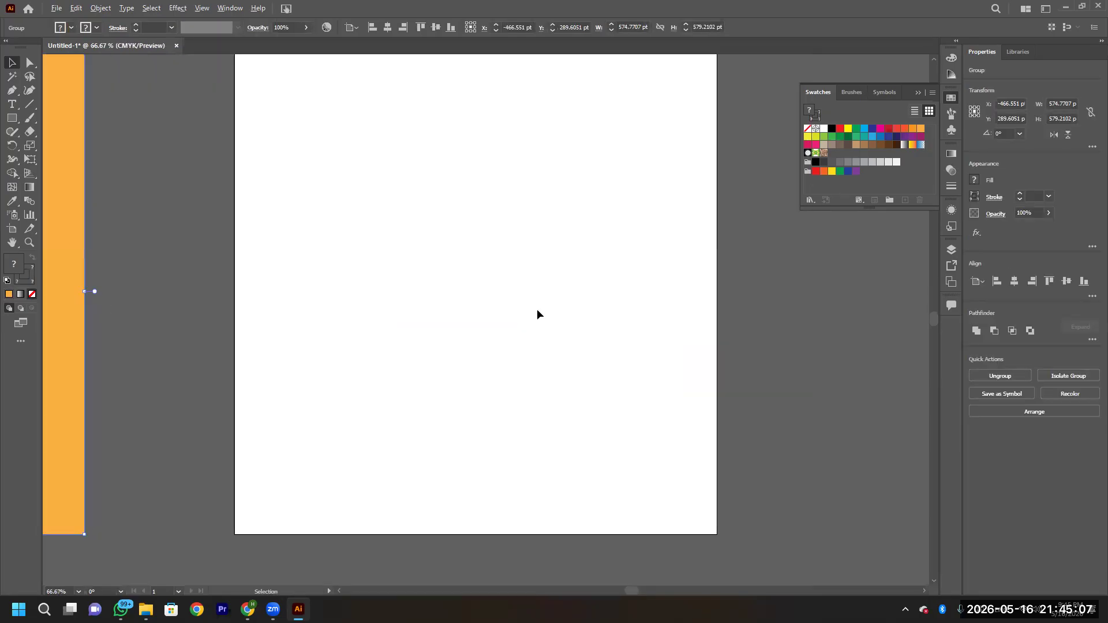
scroll(536, 314, up, 2)
scroll(531, 314, down, 1)
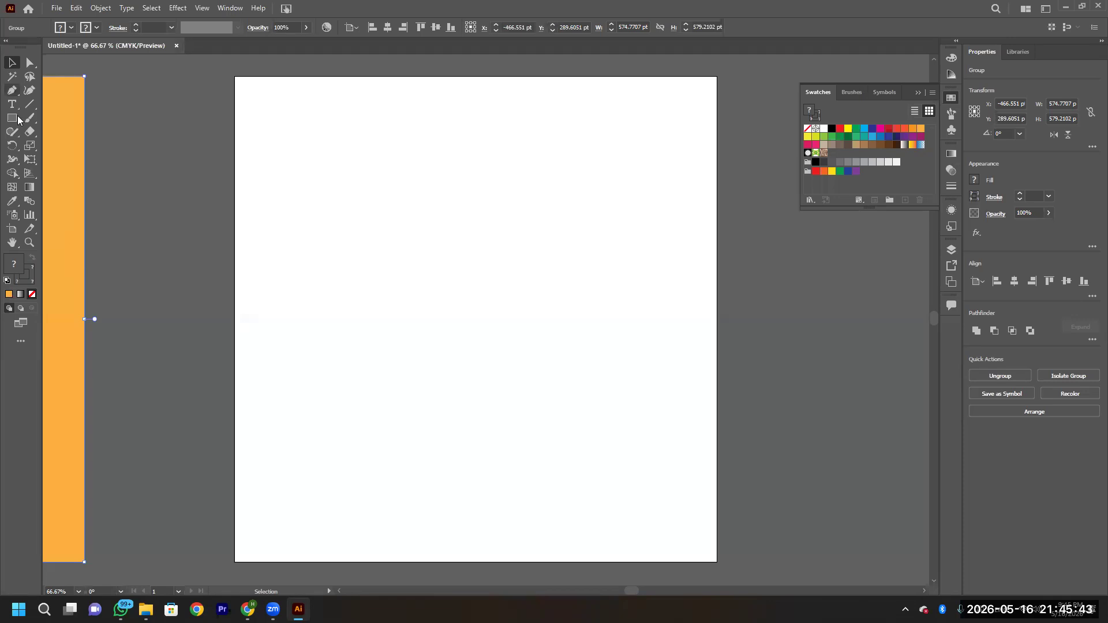
drag(18, 121, 110, 144)
Draw a 332 pt orange circle, position it, and Alt-drag an overlapping copy slightly higher.
drag(387, 182, 615, 460)
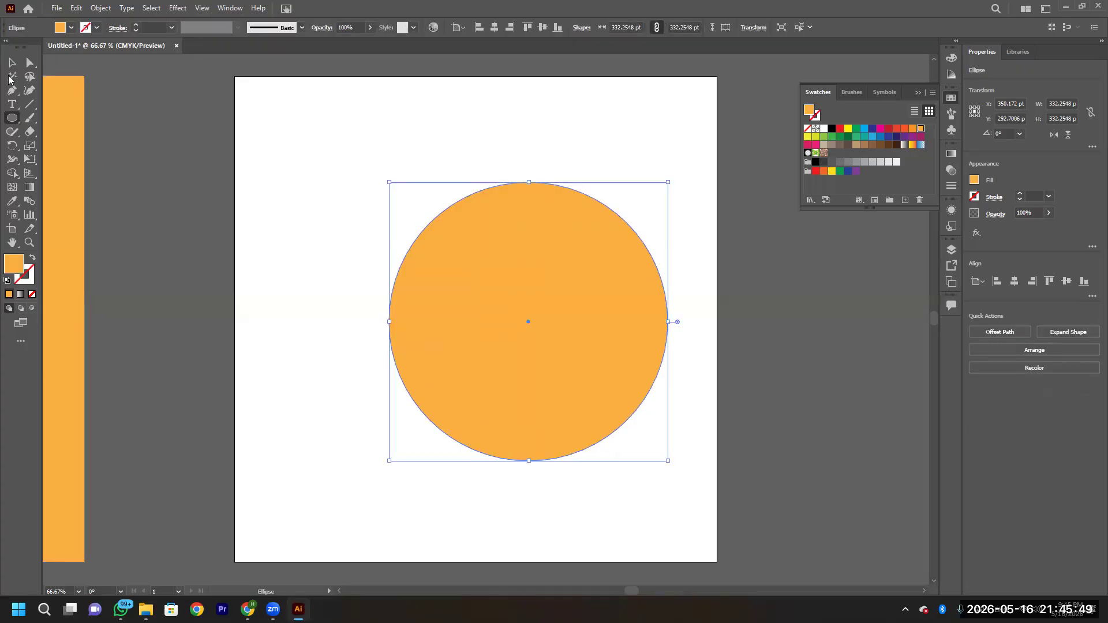
click(12, 62)
drag(482, 288, 401, 271)
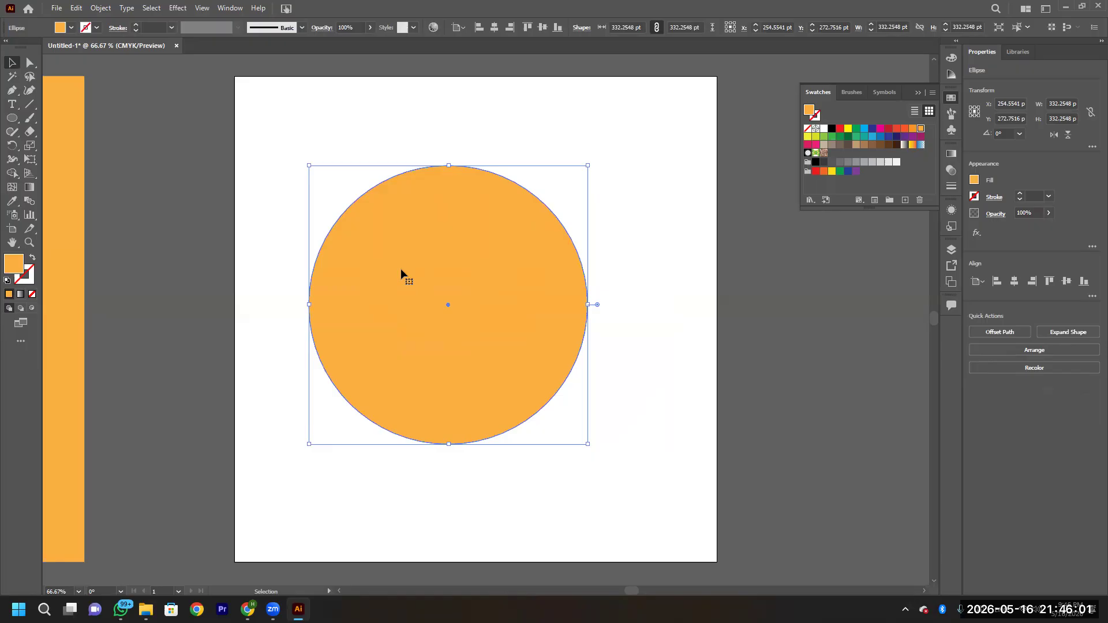
drag(495, 300, 519, 290)
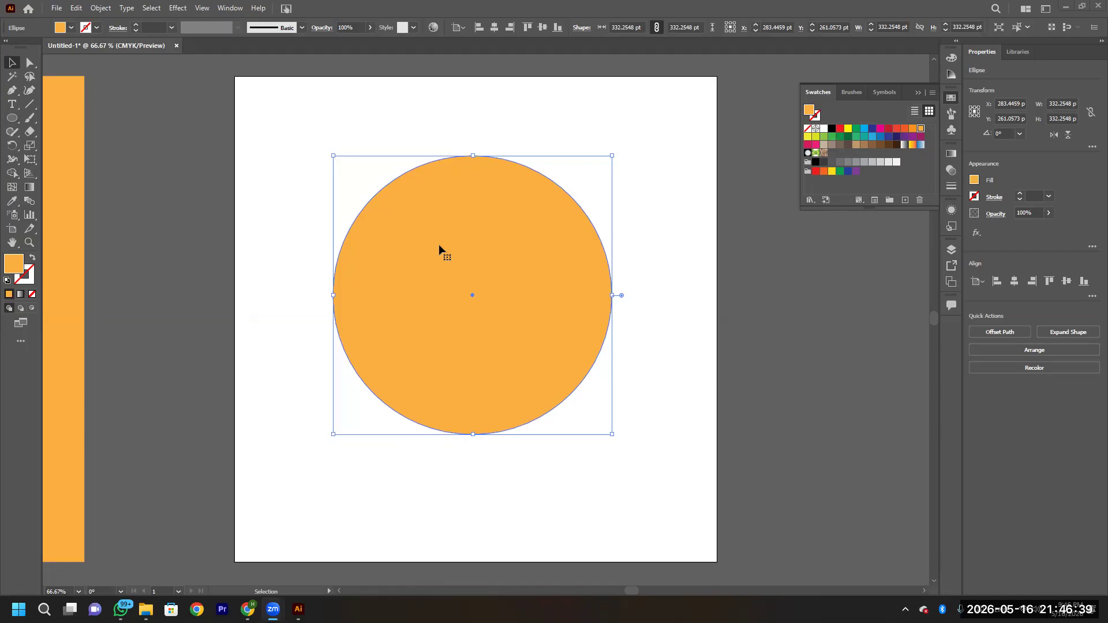
drag(441, 248, 630, 256)
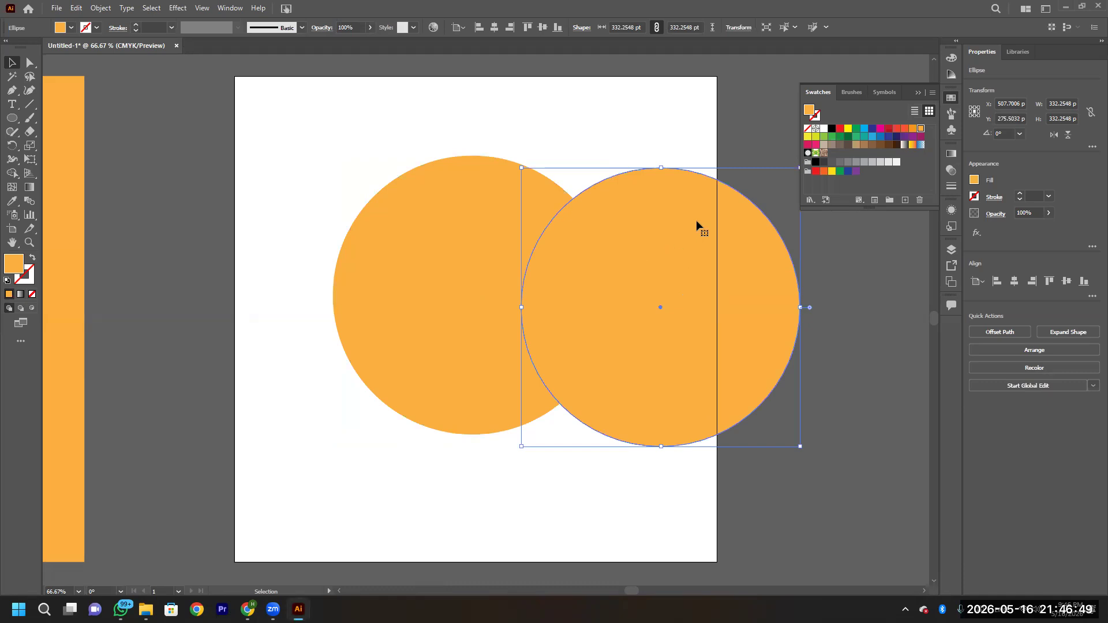
drag(695, 267, 523, 203)
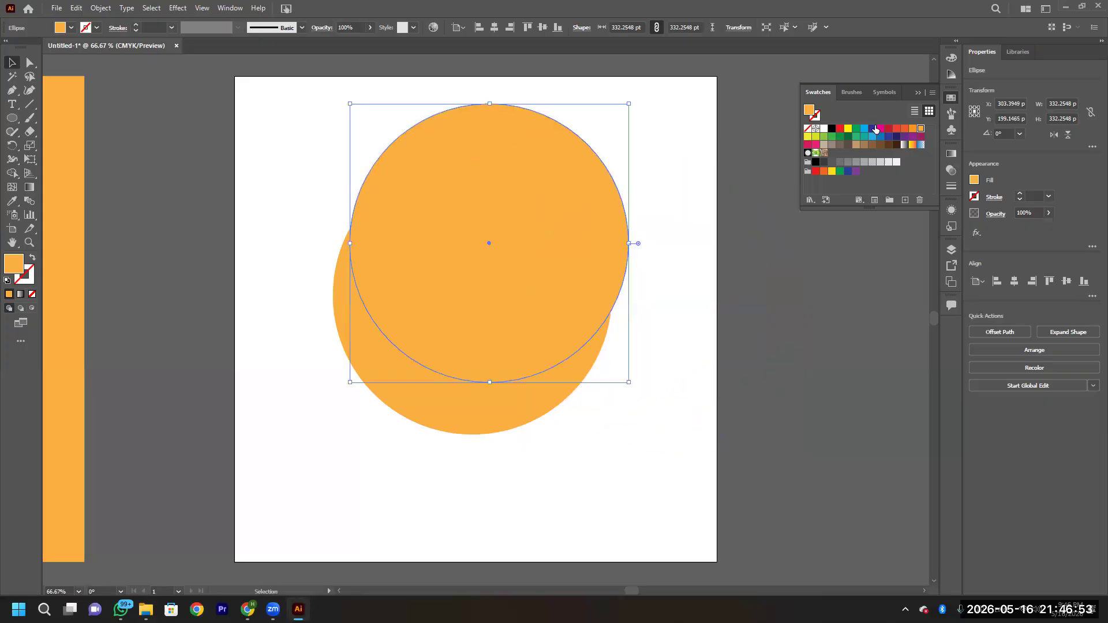
Turn the copy red, shrink it to about 313 pt, and nudge it into place.
click(841, 129)
drag(556, 209, 540, 224)
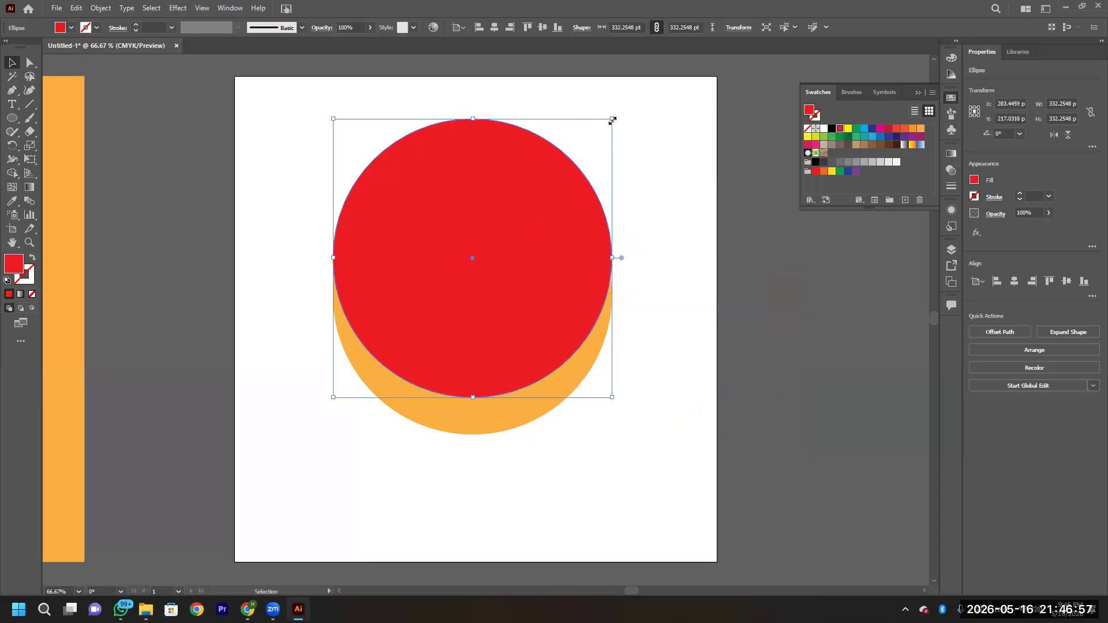
drag(611, 119, 606, 134)
mouse_move(533, 212)
mouse_down()
mouse_move(555, 254)
mouse_move(547, 224)
mouse_move(543, 247)
mouse_move(547, 227)
mouse_up()
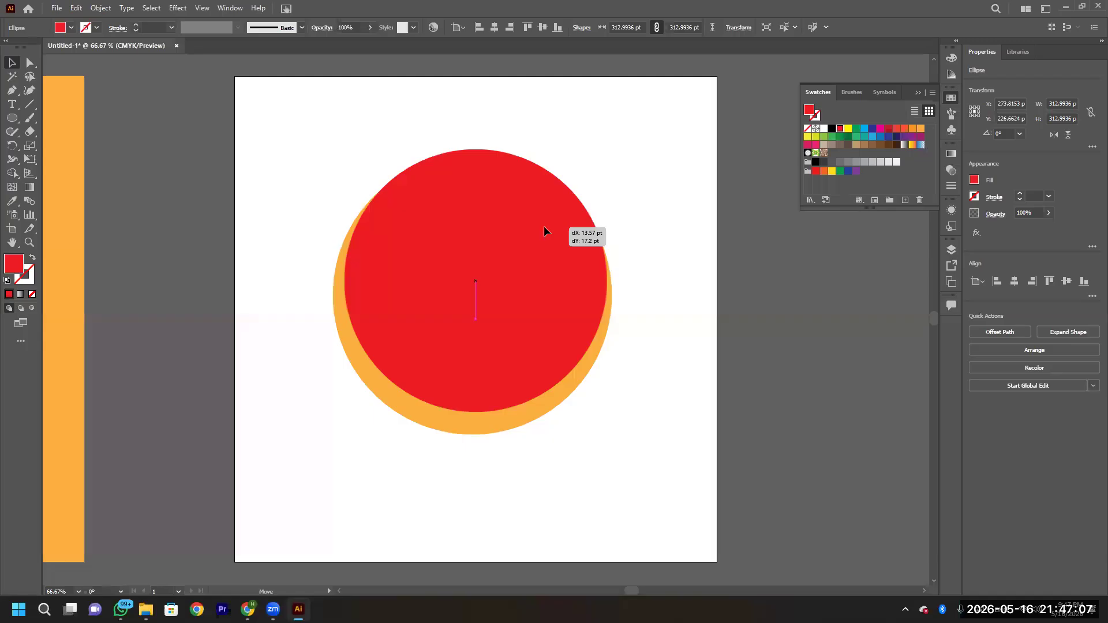
drag(544, 226, 544, 225)
key(Left)
key(Left)
key(Left)
Check the red circle's placement, then select both circles together.
click(675, 246)
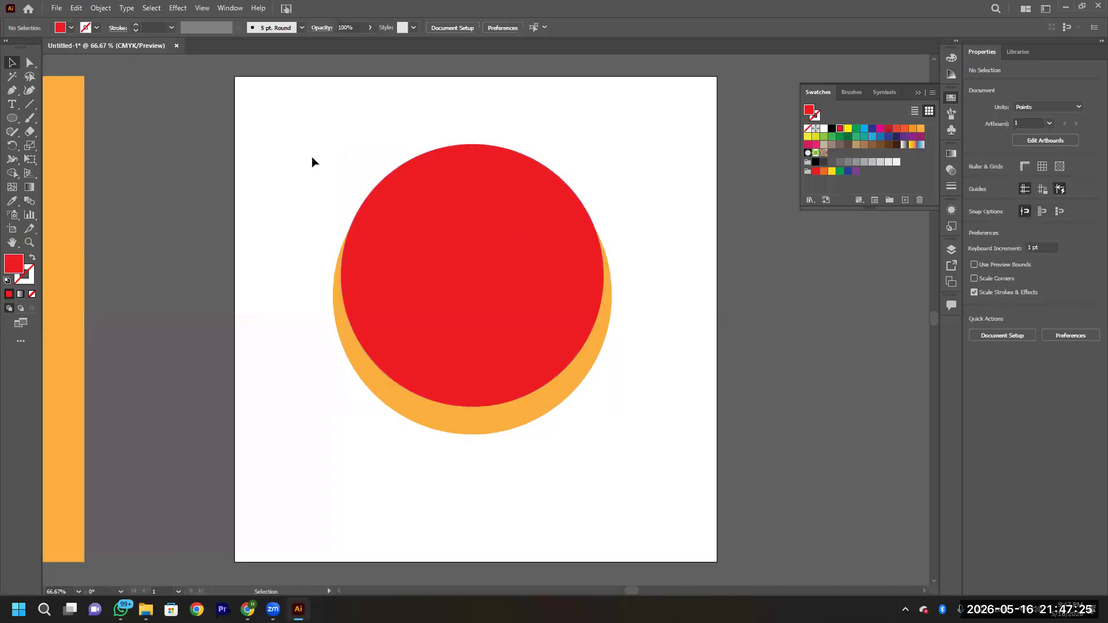
click(454, 234)
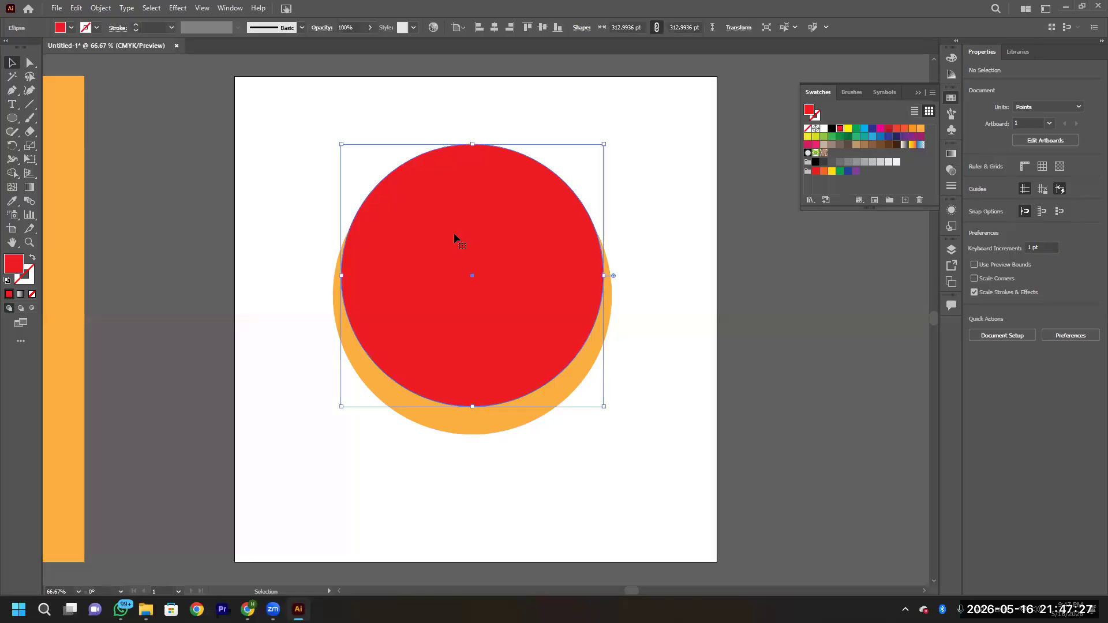
click(292, 208)
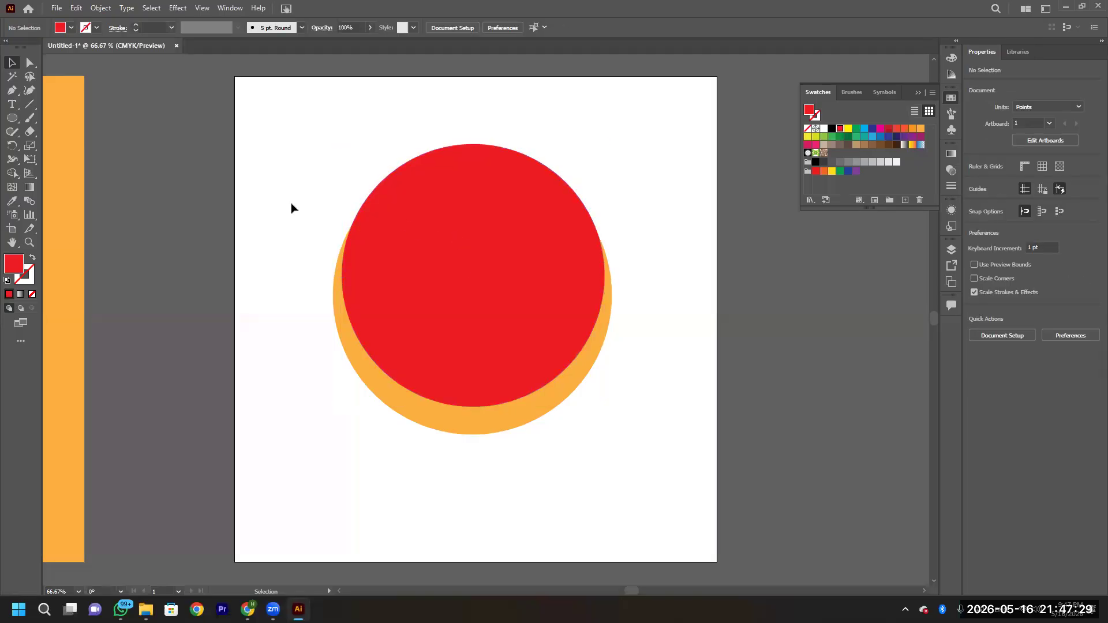
drag(291, 206, 554, 416)
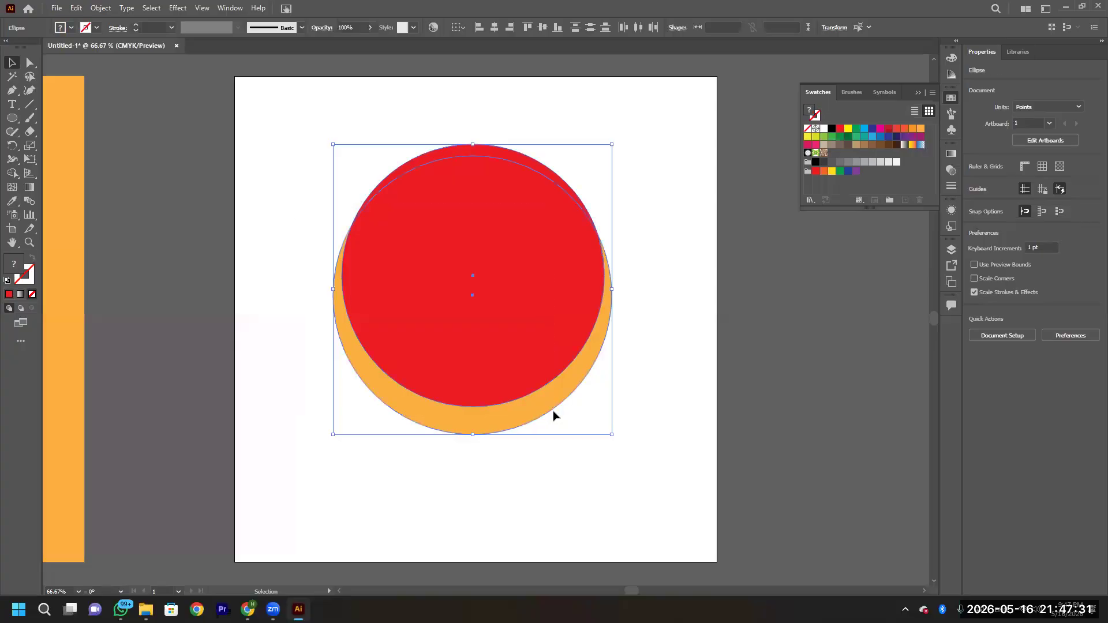
right_click(442, 220)
Delete the inner red circle with the Shape Builder, leaving only the orange crescent open at the top.
mouse_move(491, 412)
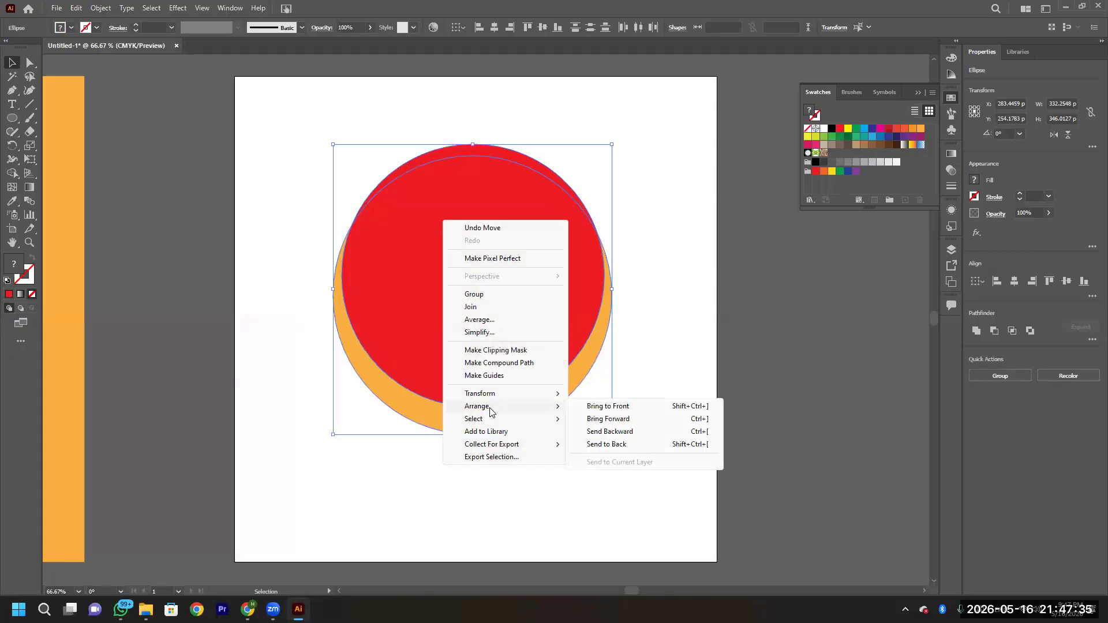
click(265, 219)
drag(284, 178, 553, 382)
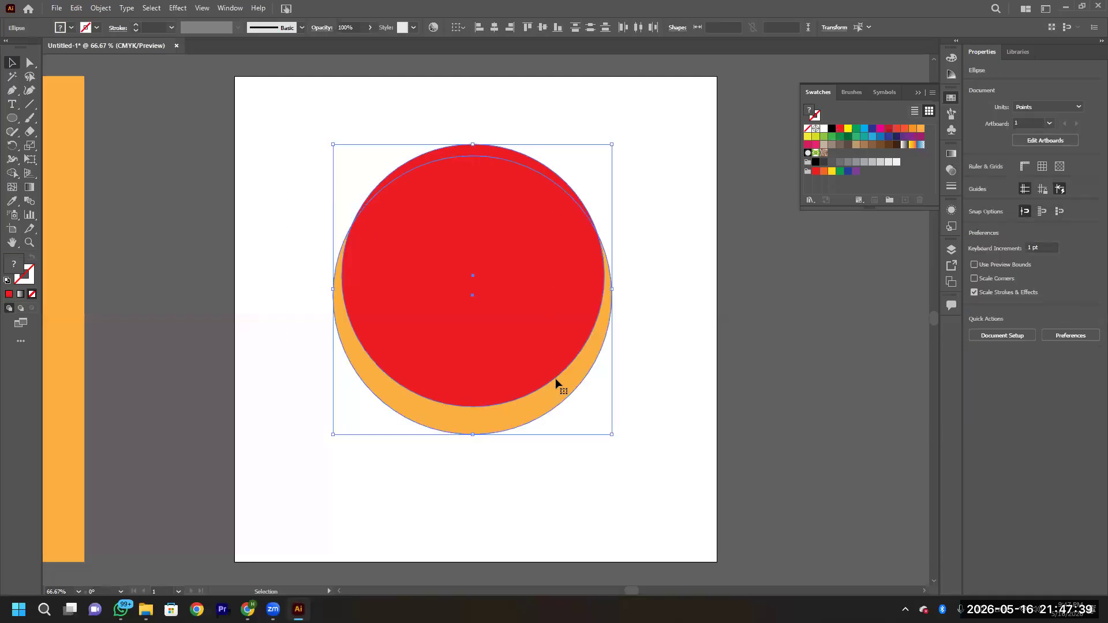
click(12, 173)
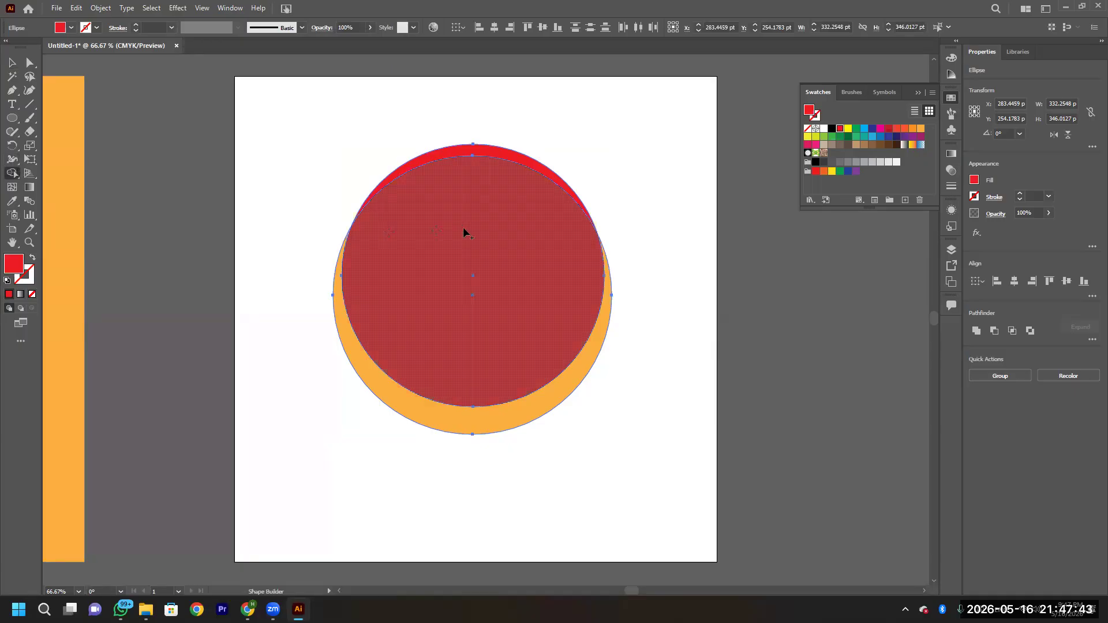
key(Caps_Lock)
mouse_move(475, 322)
mouse_down()
mouse_move(458, 138)
mouse_move(469, 183)
mouse_up()
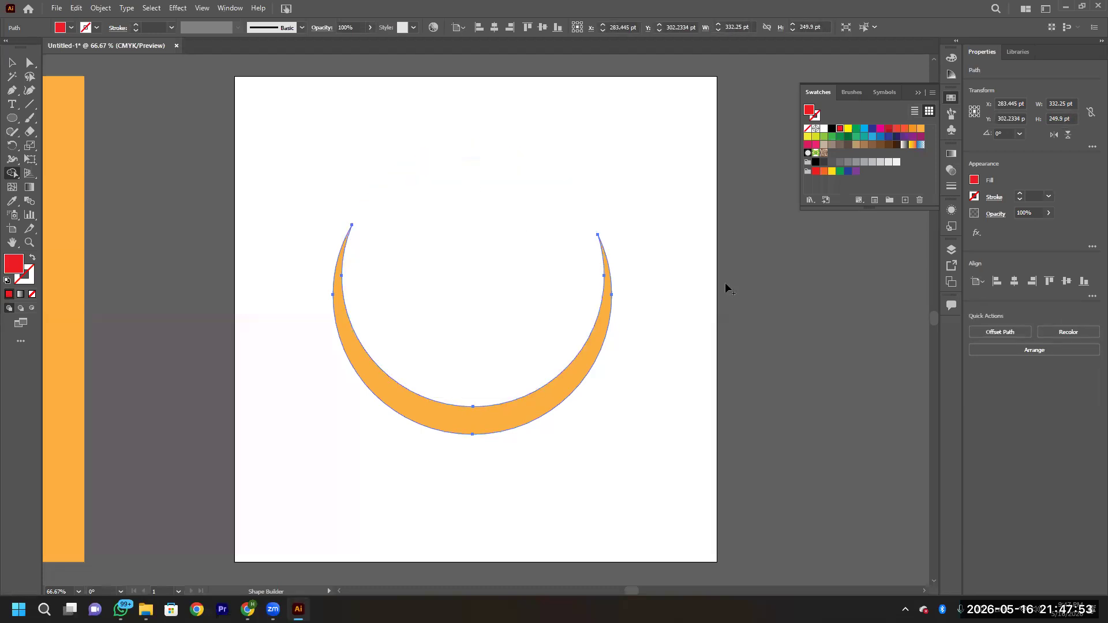
click(12, 63)
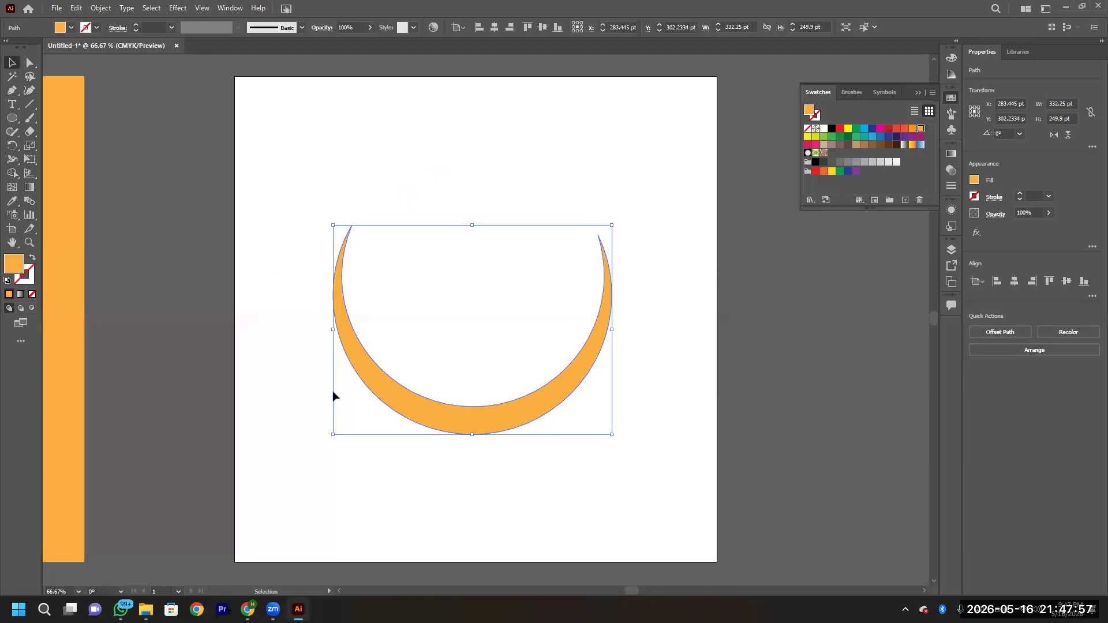
Reflect the crescent across the horizontal axis as a copy.
right_click(356, 355)
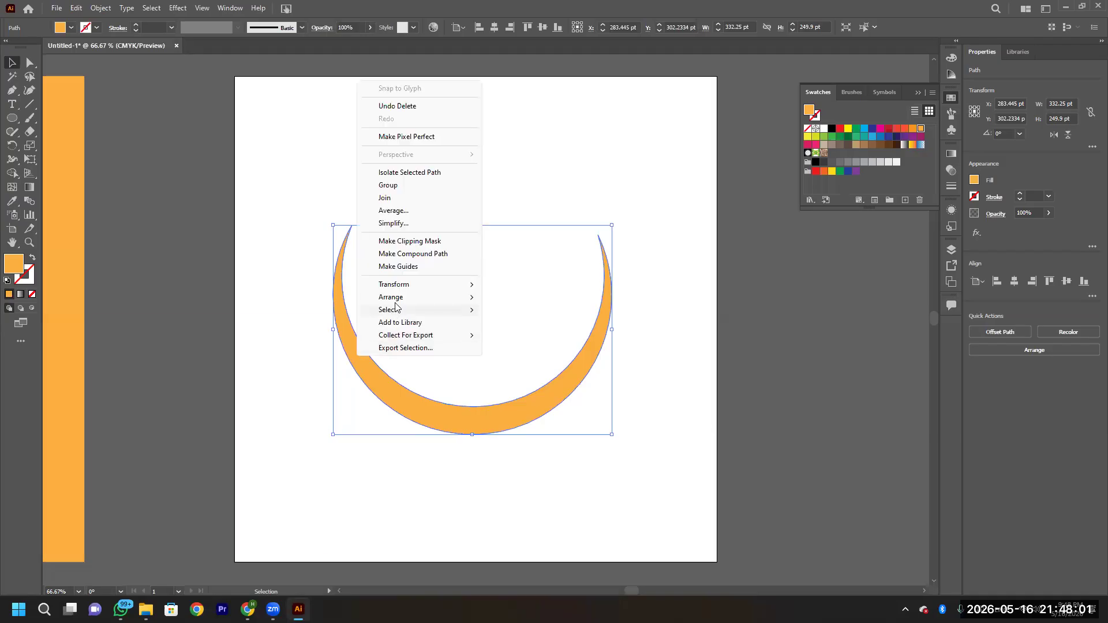
mouse_move(402, 283)
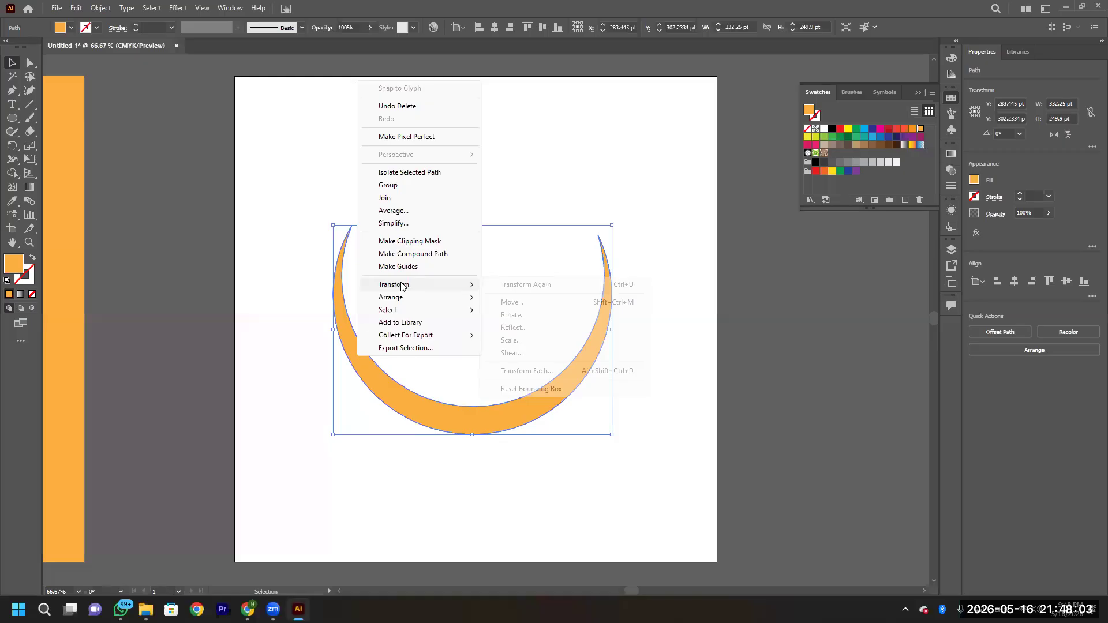
click(565, 328)
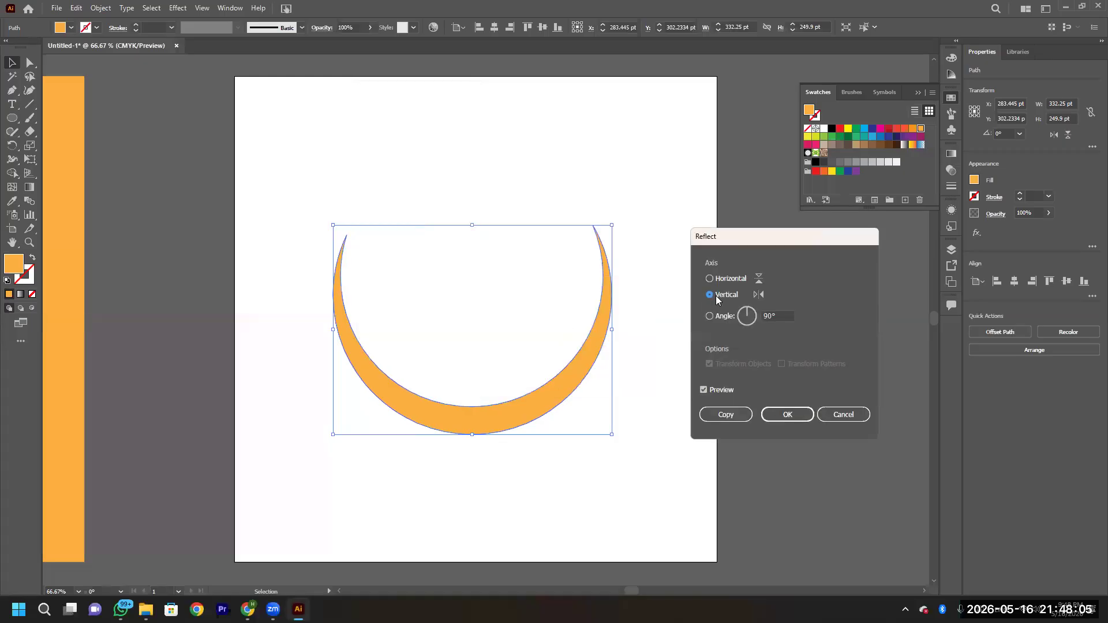
click(716, 281)
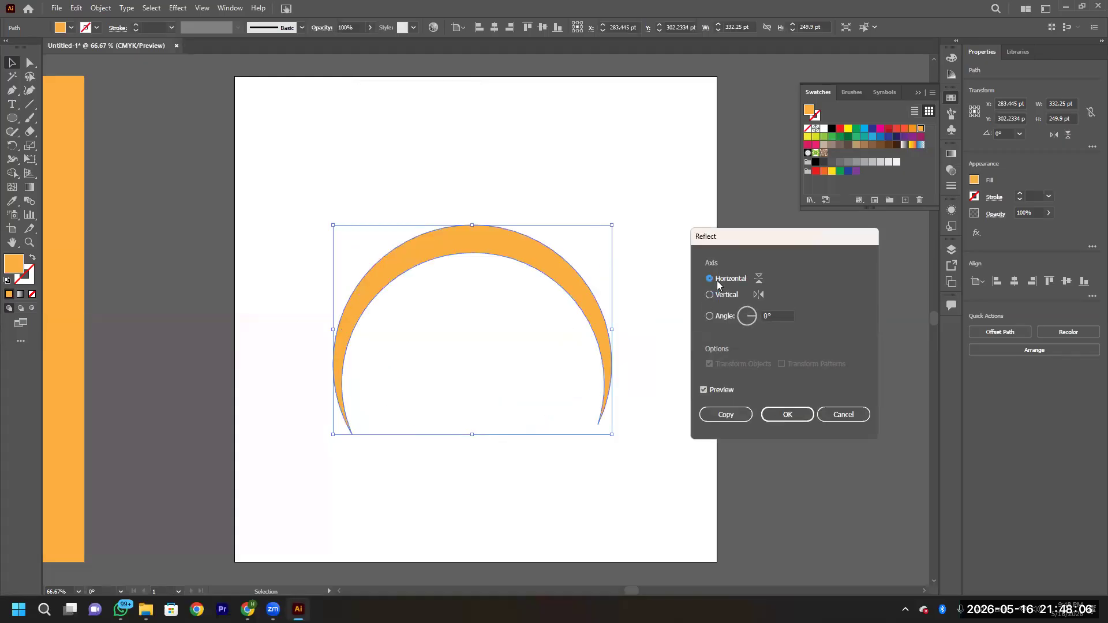
click(725, 414)
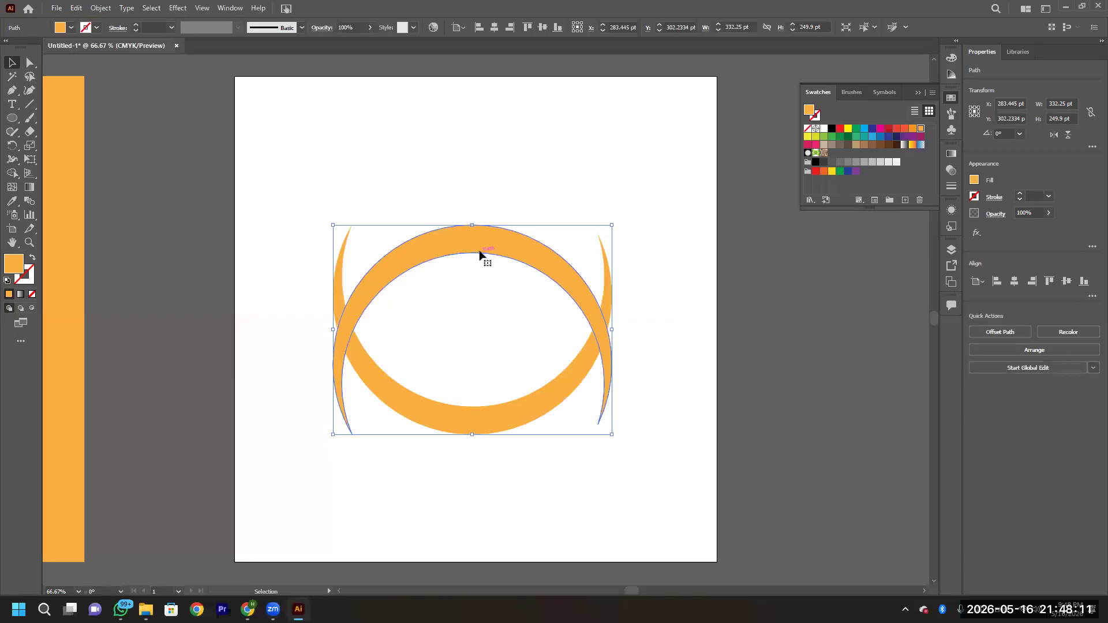
Scale the flipped copy to about 286 × 215 pt and move it up to cap the lower crescent.
drag(613, 223, 576, 254)
drag(510, 288, 529, 197)
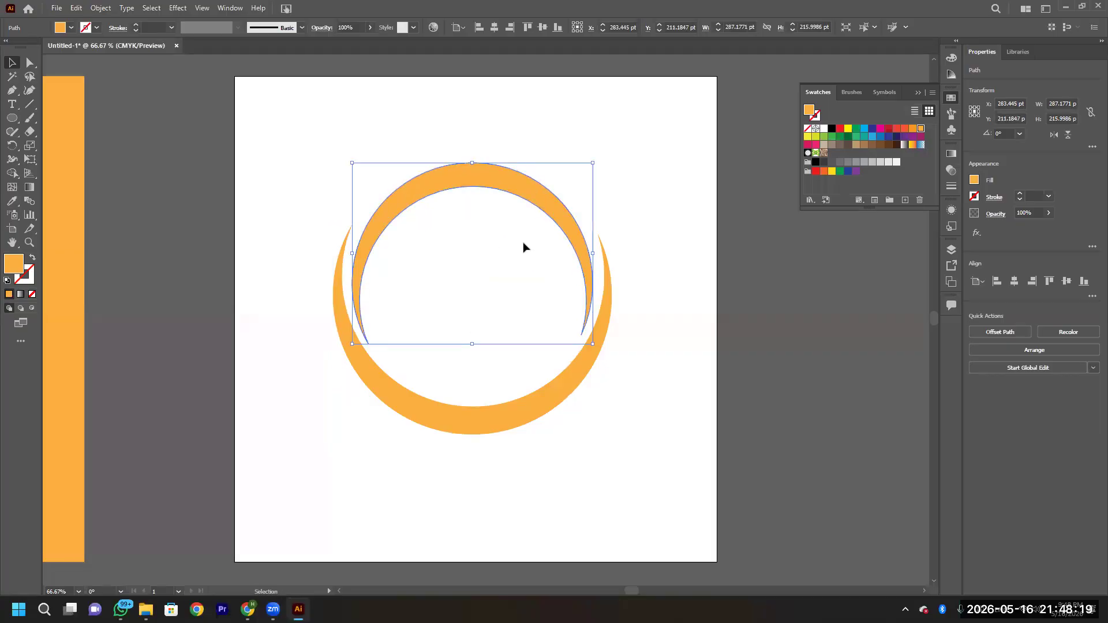
drag(592, 344, 585, 338)
drag(566, 251, 569, 269)
drag(589, 180, 602, 174)
drag(575, 227, 570, 213)
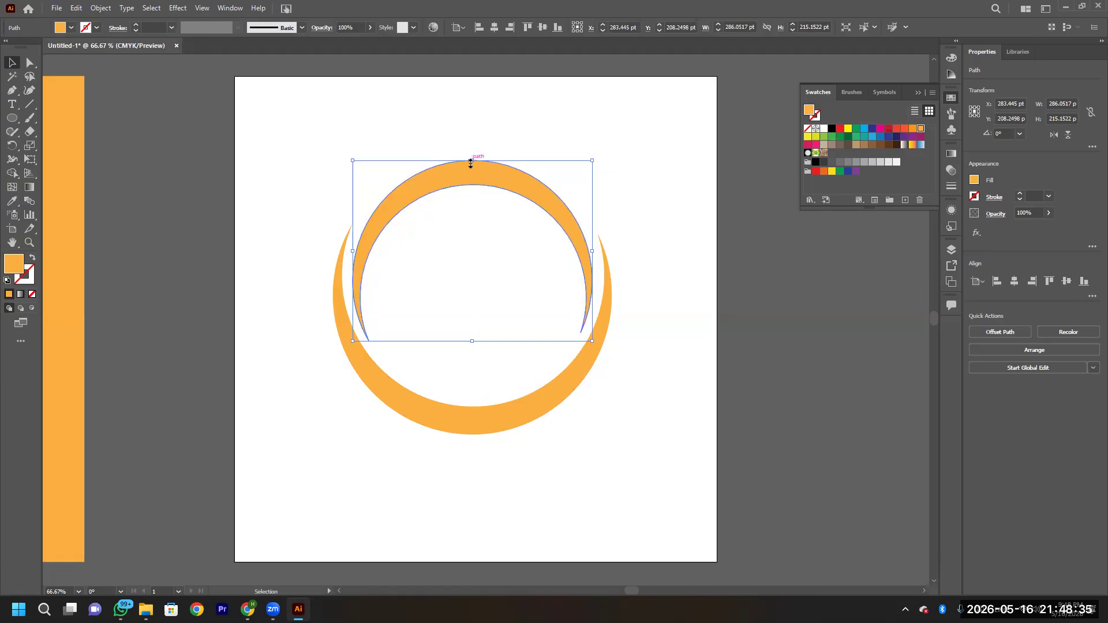
click(302, 248)
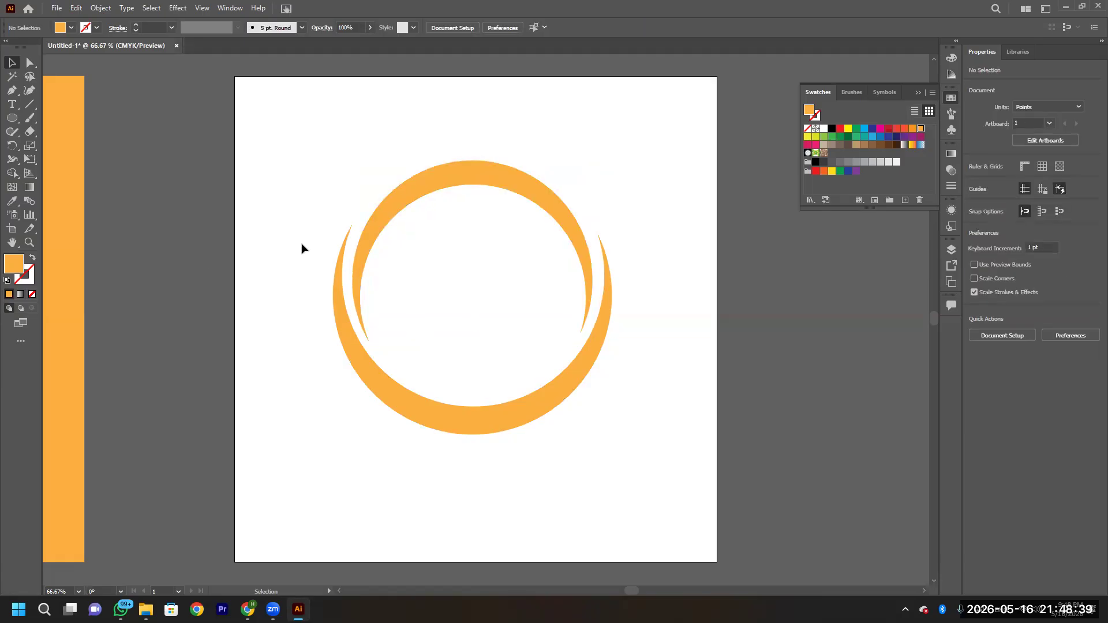
click(11, 119)
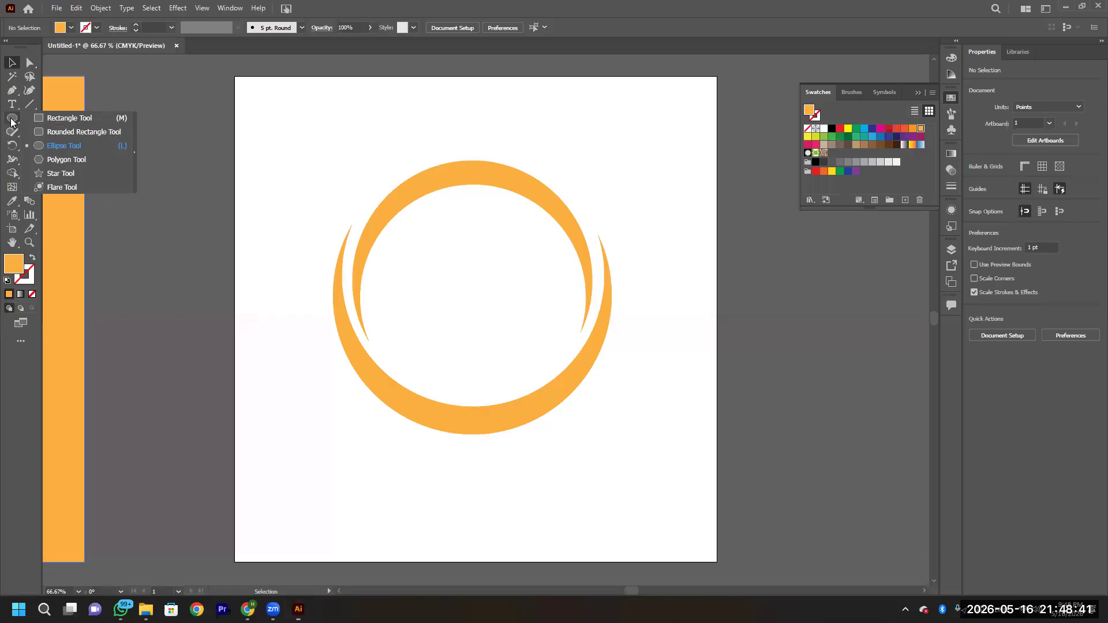
Draw an orange bar about 290 × 36 pt across the upper crescent and select it with the crescent.
click(58, 118)
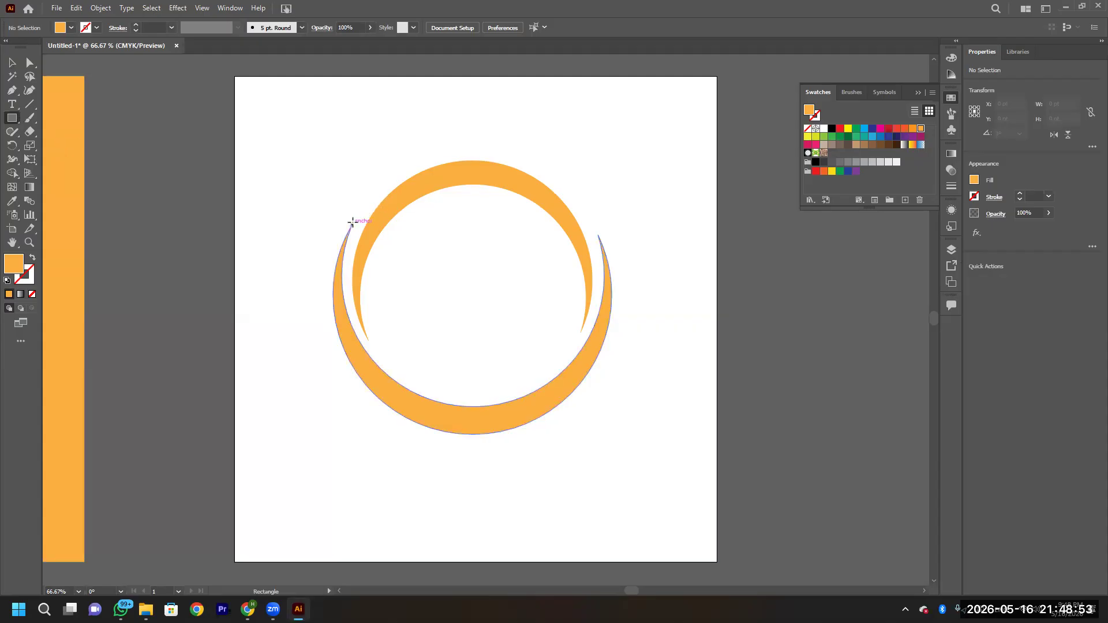
drag(356, 220, 418, 246)
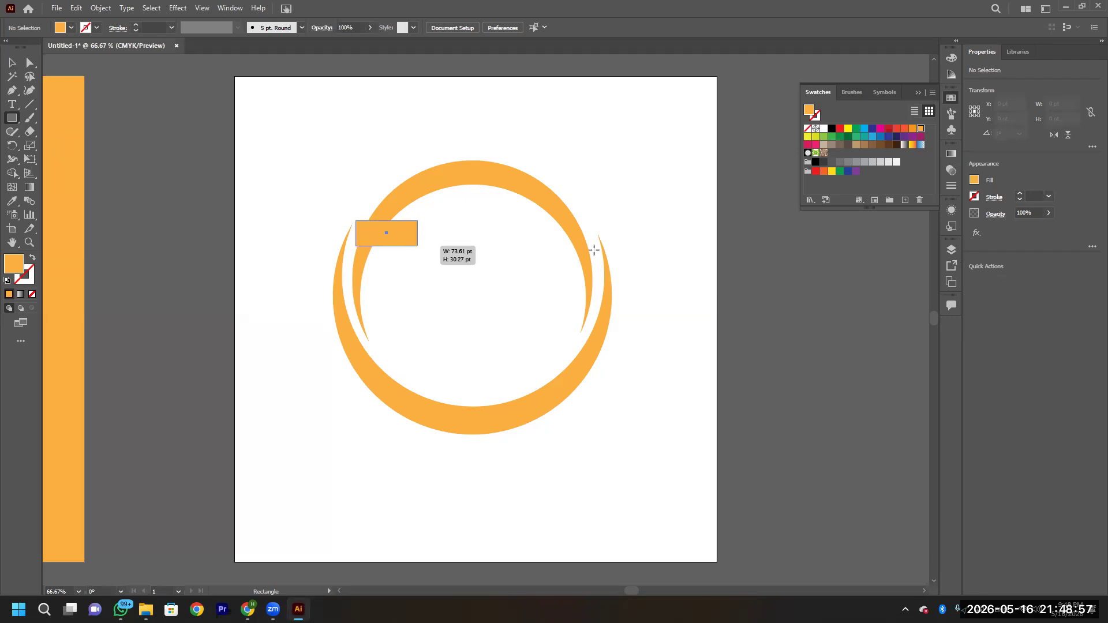
drag(594, 249, 595, 250)
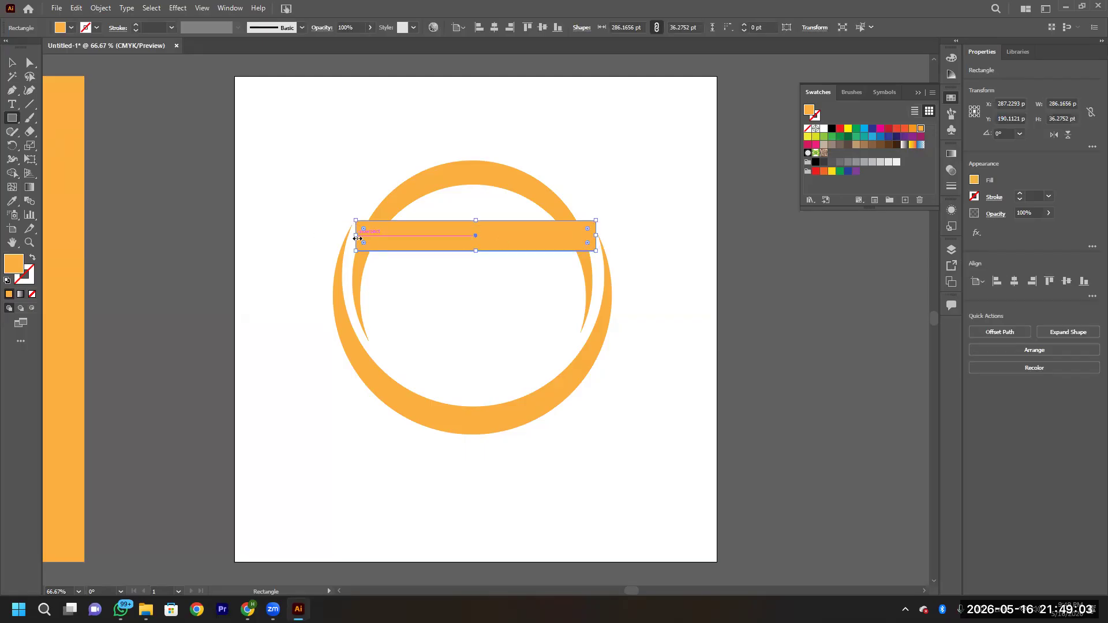
drag(356, 237, 353, 238)
click(13, 64)
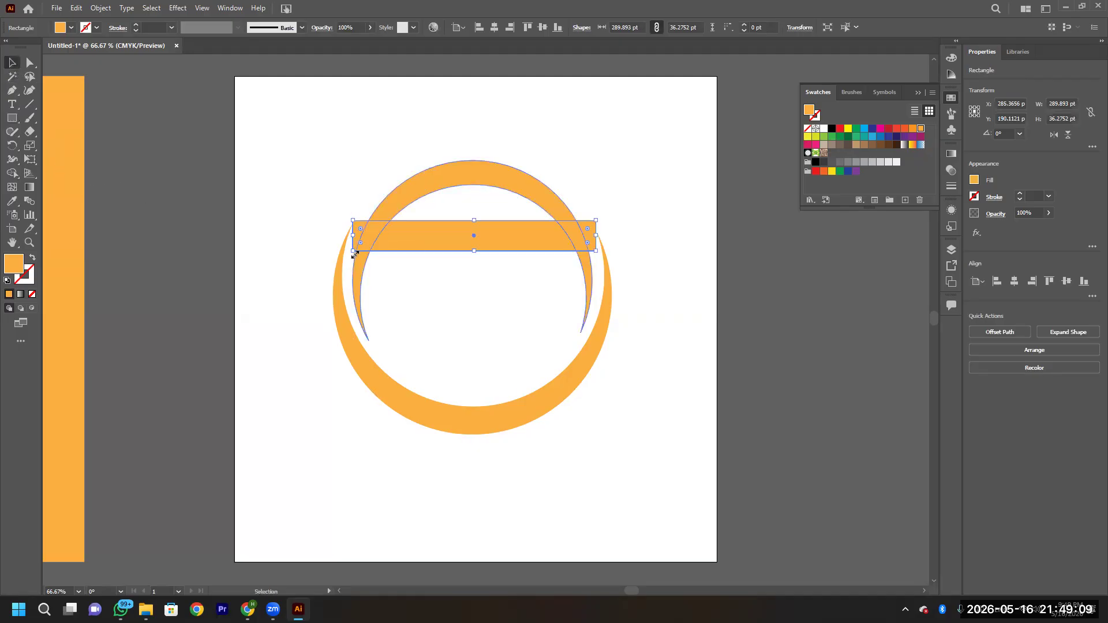
drag(367, 189, 400, 264)
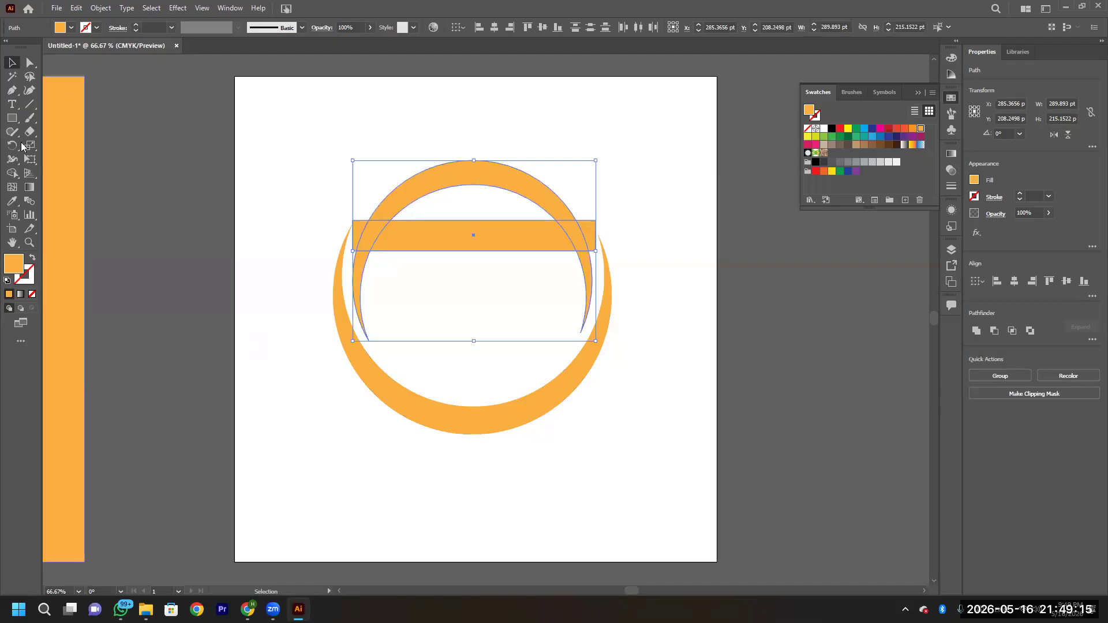
Use the Shape Builder to delete the crescent's top arc and the bar pieces.
click(12, 173)
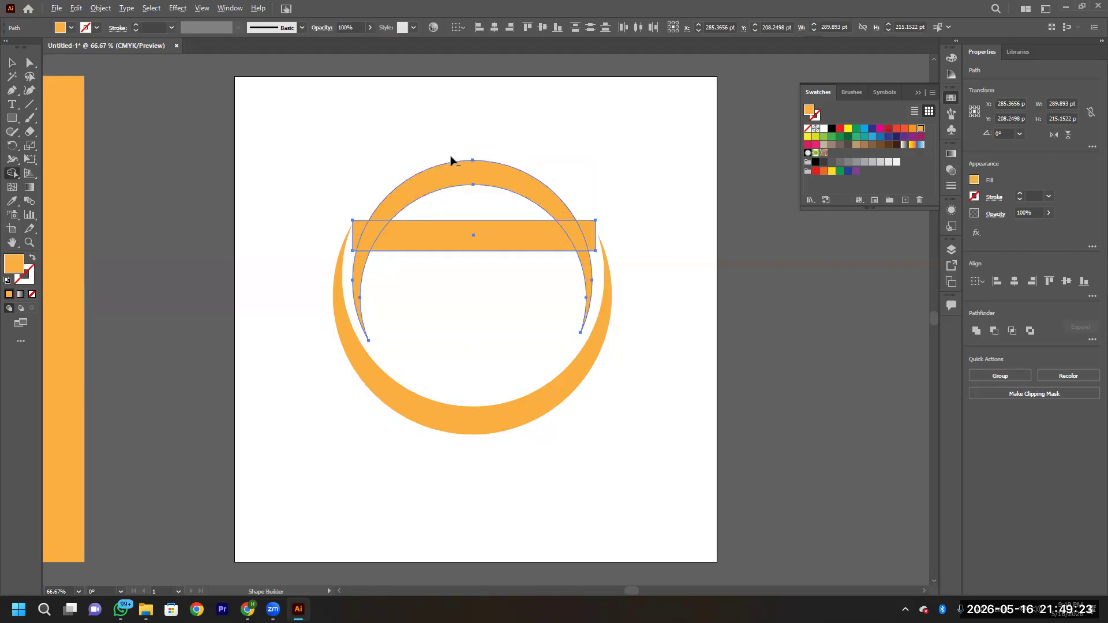
alt+click(457, 183)
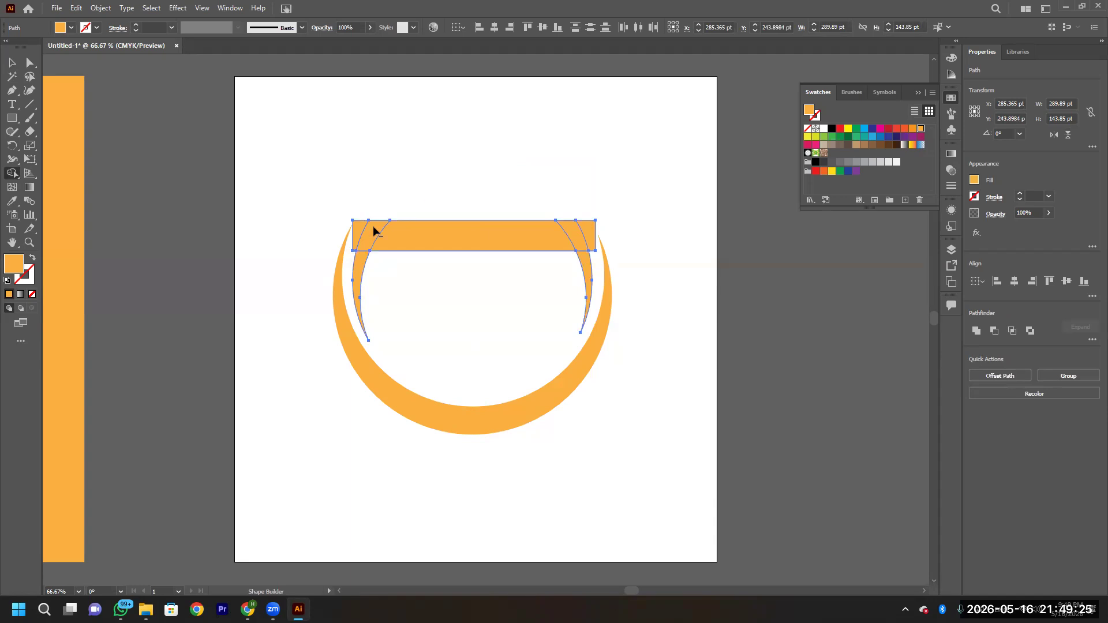
mouse_move(367, 231)
mouse_down()
mouse_move(550, 251)
mouse_move(584, 235)
mouse_up()
alt+click(588, 236)
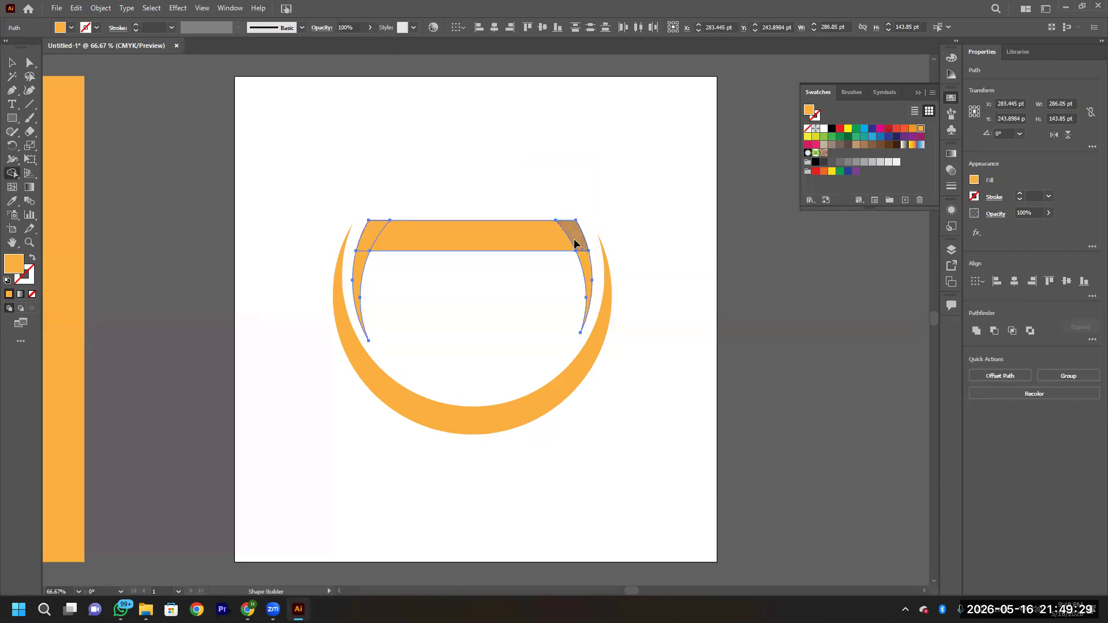
key(ctrl)
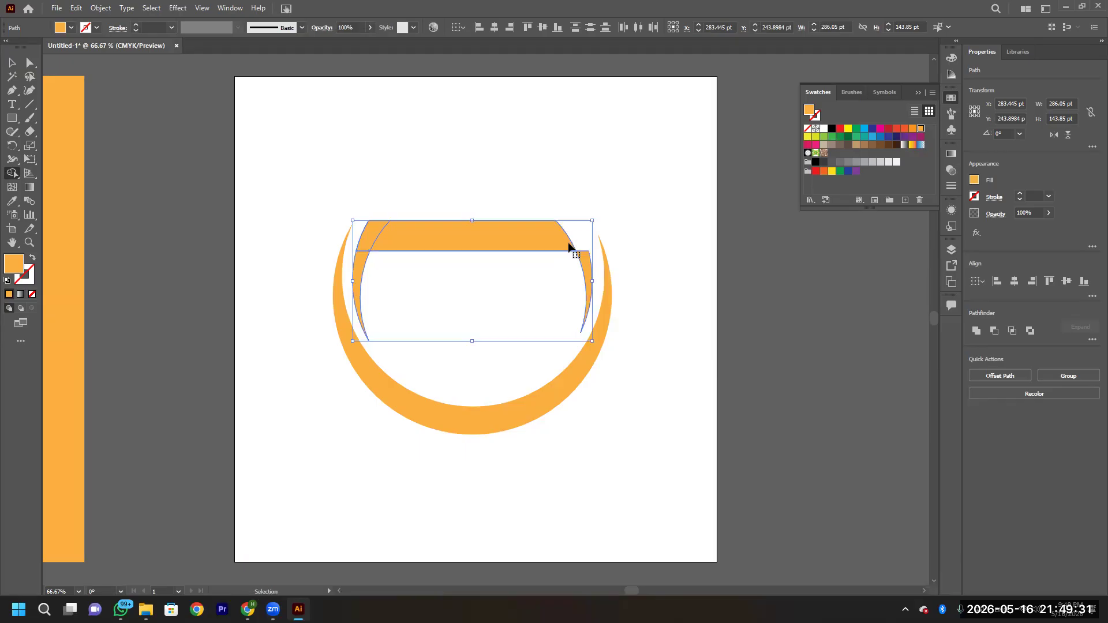
alt+click(516, 237)
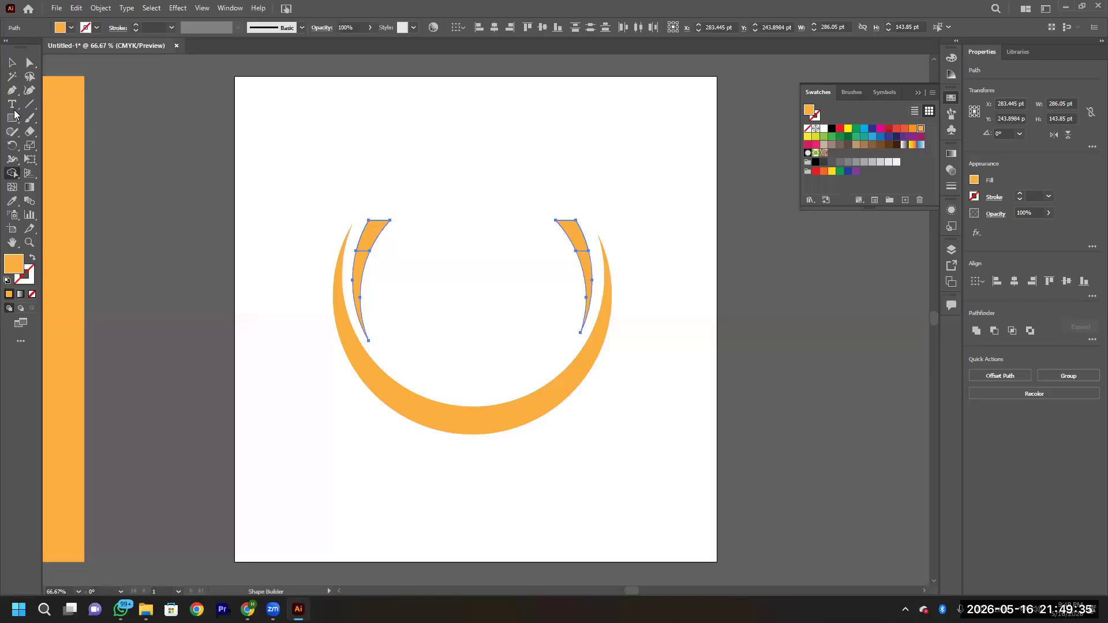
Pull the left and right leftover slivers away from the ring and delete them.
click(11, 62)
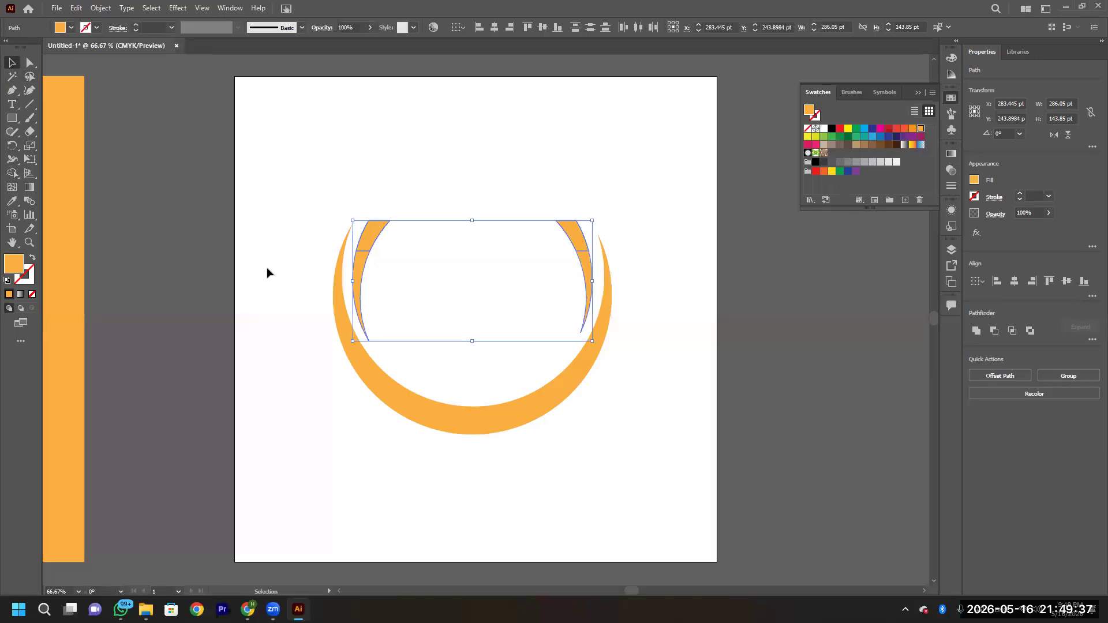
click(185, 262)
drag(372, 238, 464, 222)
drag(576, 245, 510, 227)
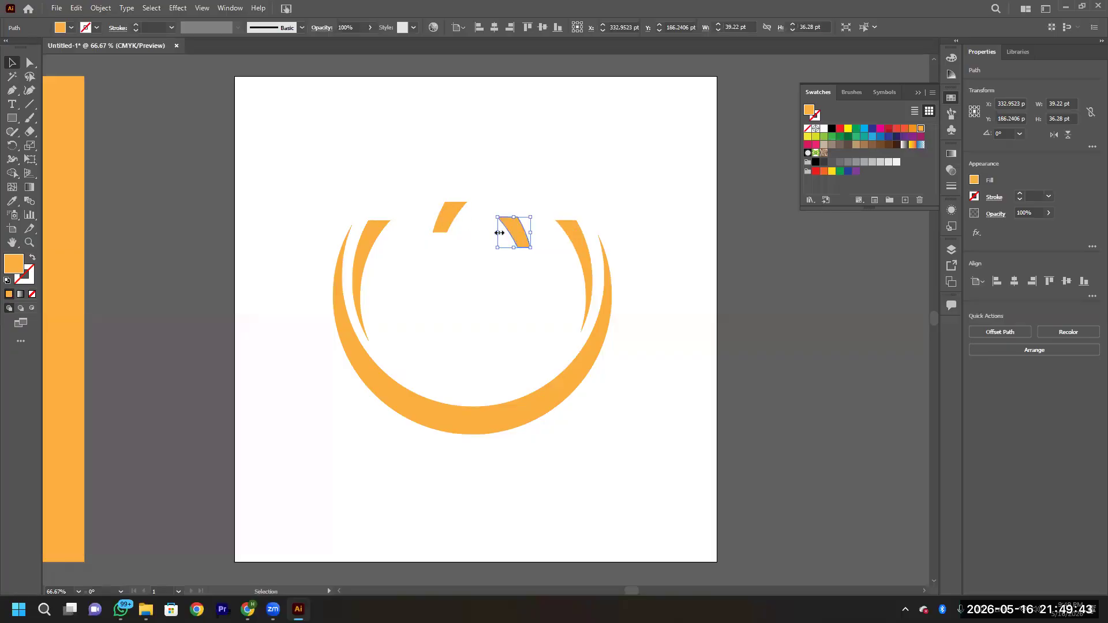
key(Delete)
click(440, 214)
key(Delete)
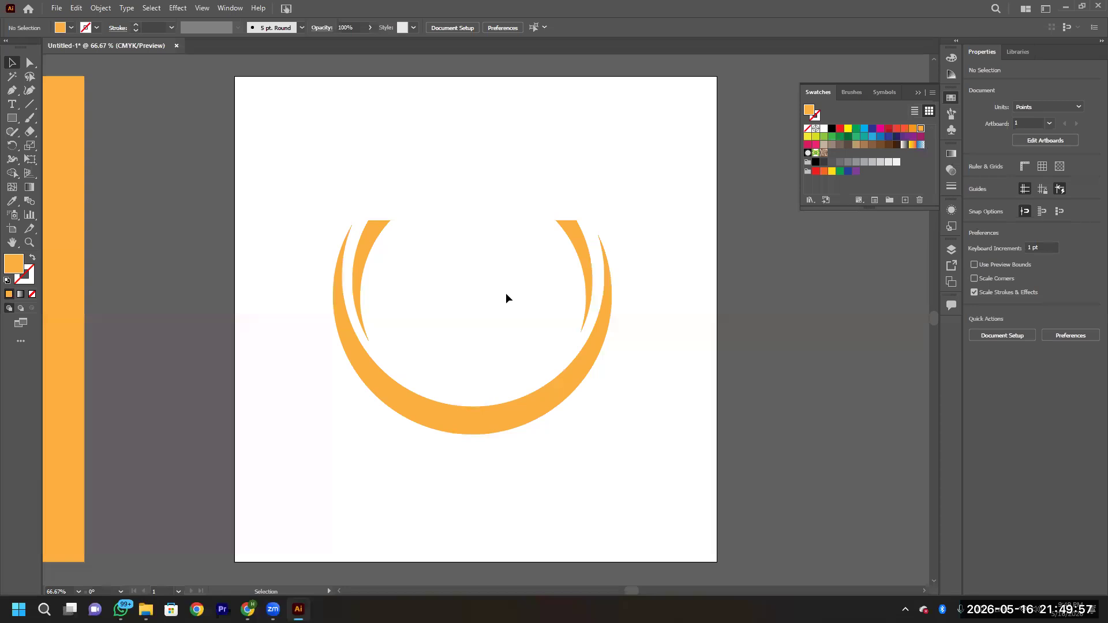
scroll(506, 298, down, 5)
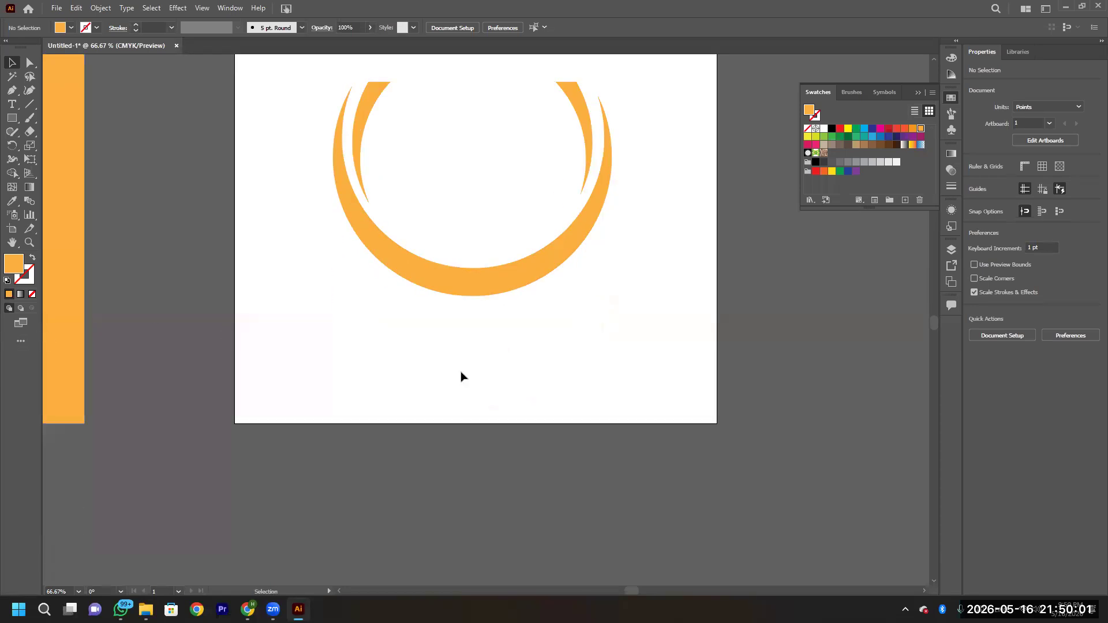
Pen-draw a closed orange page shape with a curved bottom edge below-left of the ring.
scroll(485, 377, up, 2)
scroll(485, 376, up, 2)
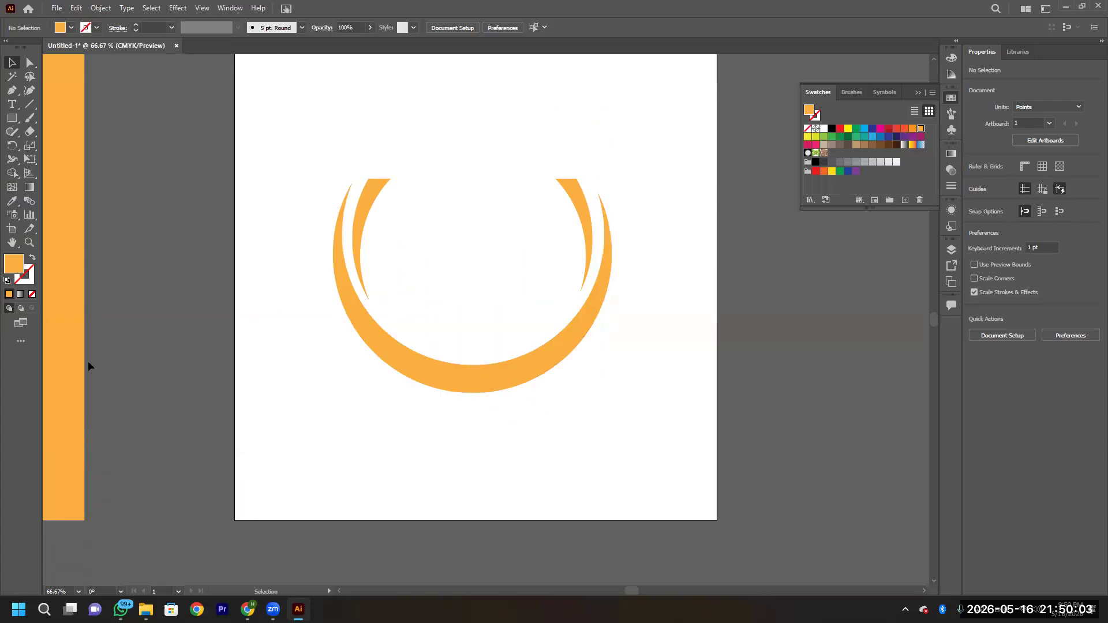
click(11, 91)
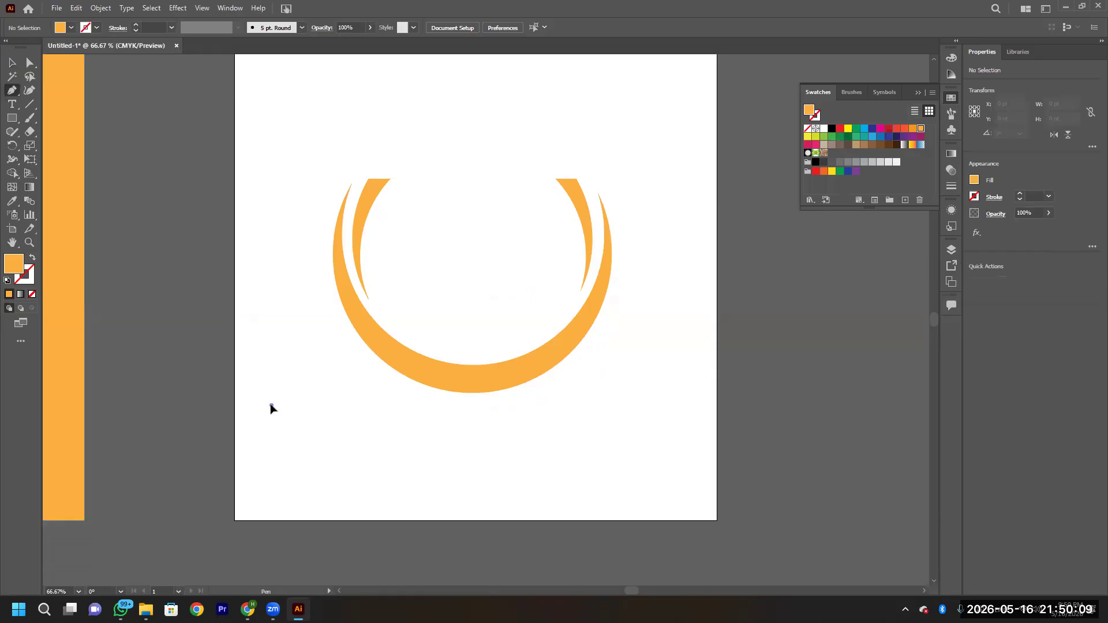
click(270, 404)
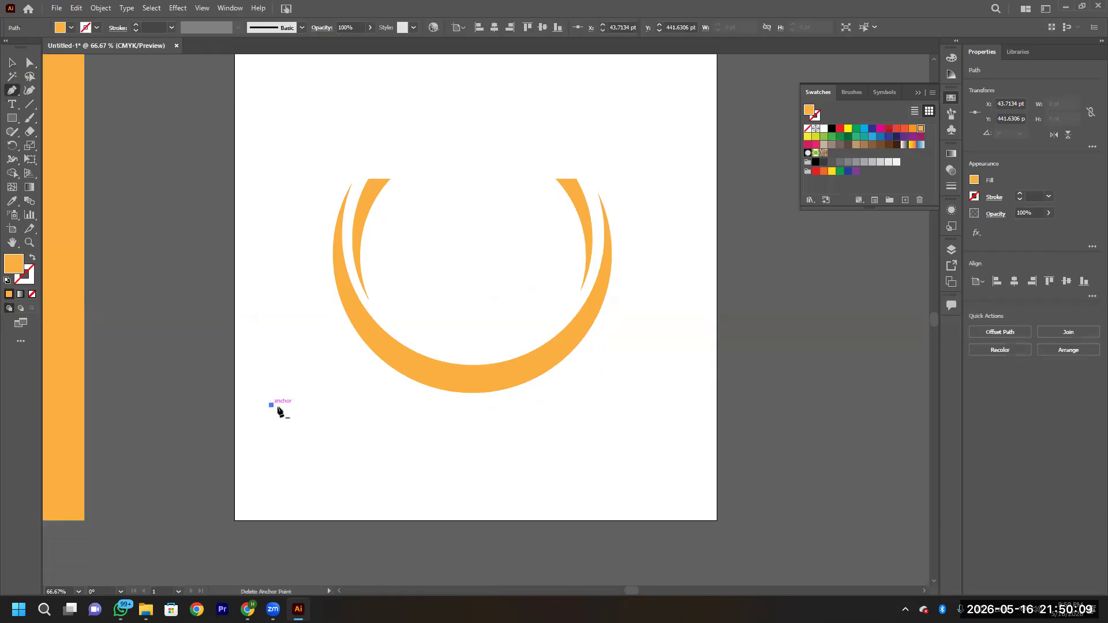
click(317, 421)
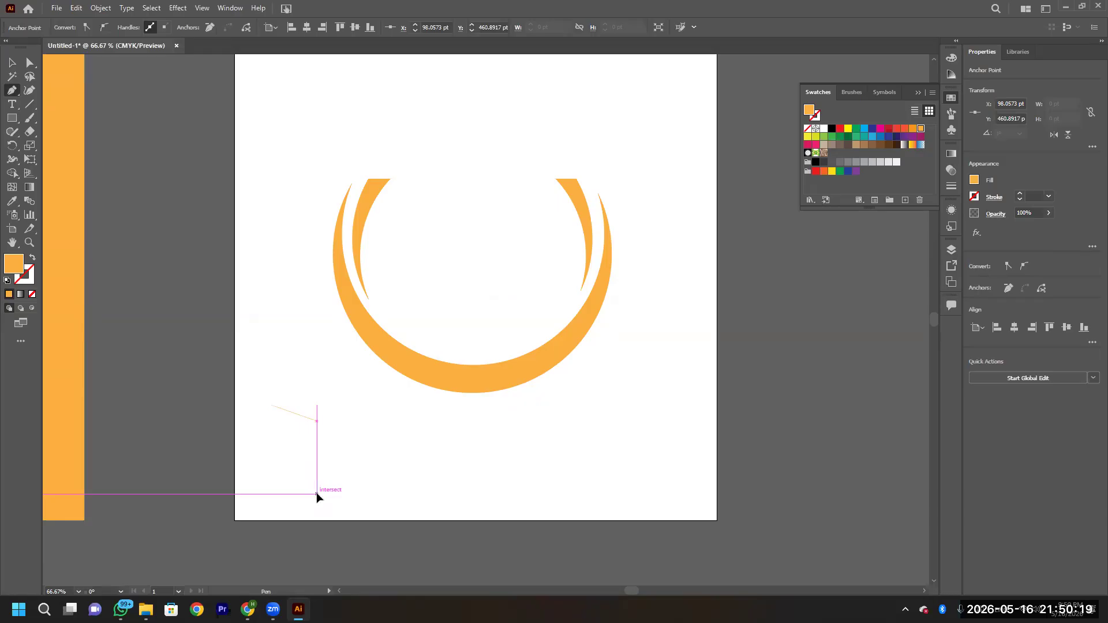
click(317, 494)
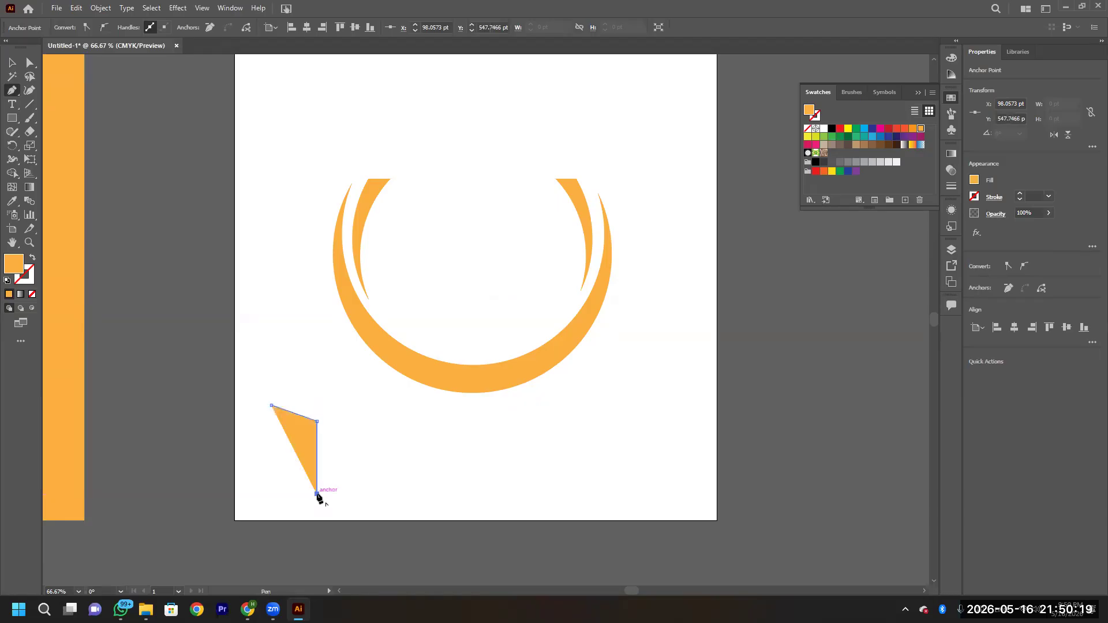
click(272, 477)
mouse_move(255, 482)
mouse_down()
mouse_move(237, 502)
mouse_move(267, 478)
mouse_move(292, 478)
mouse_move(276, 480)
mouse_move(272, 452)
mouse_move(240, 469)
mouse_up()
key(ctrl+z)
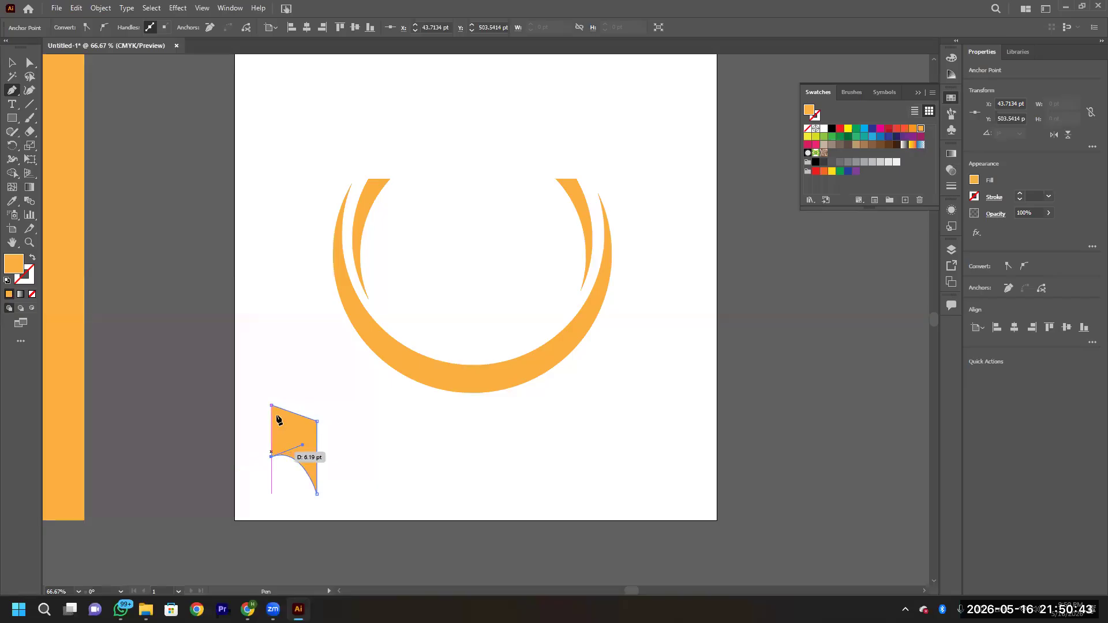
click(272, 406)
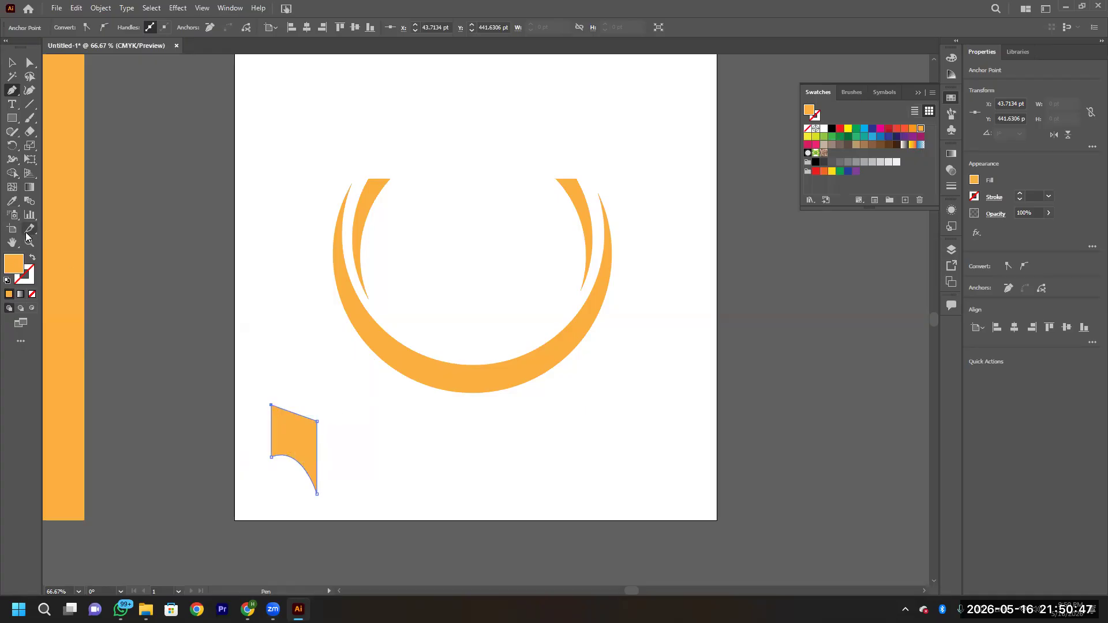
click(12, 62)
Make a first reflected copy of the page, then reselect the original page.
right_click(292, 453)
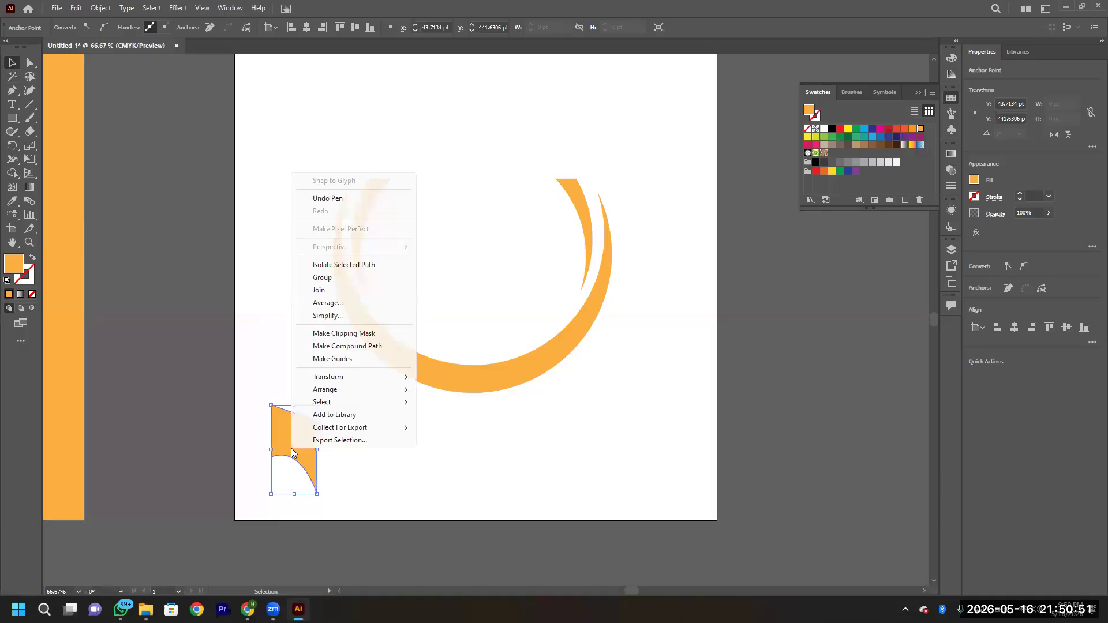
mouse_move(332, 394)
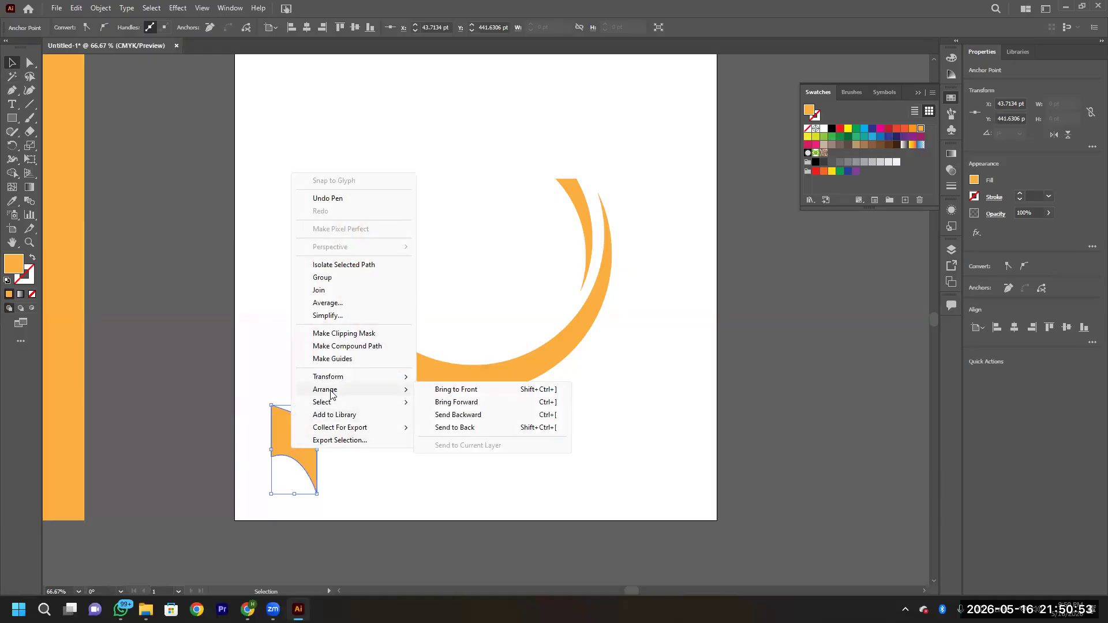
mouse_move(314, 376)
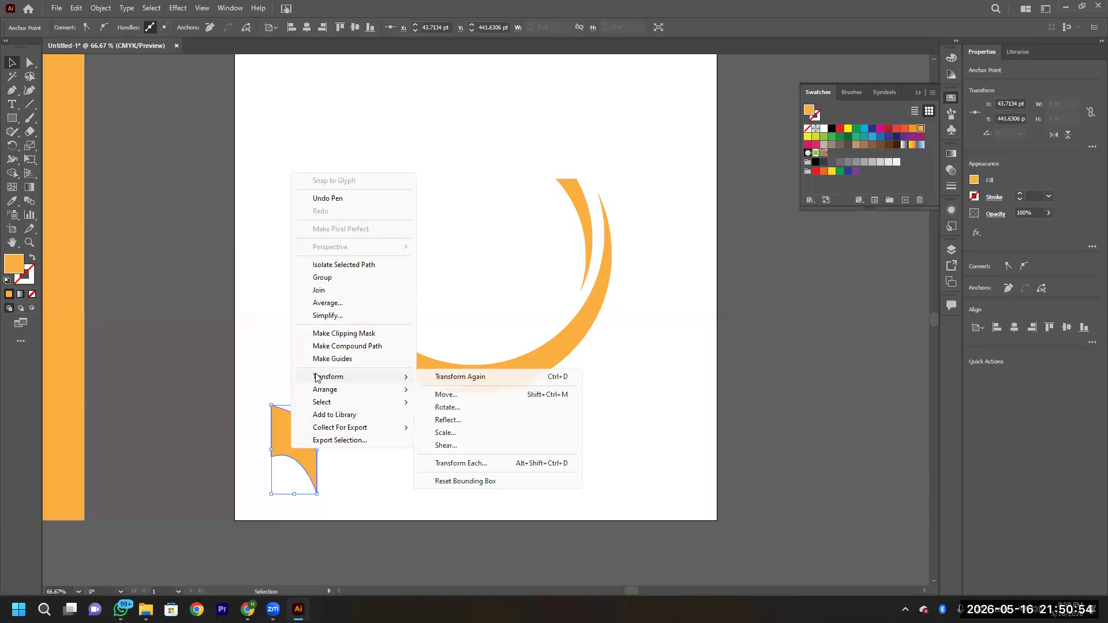
click(508, 419)
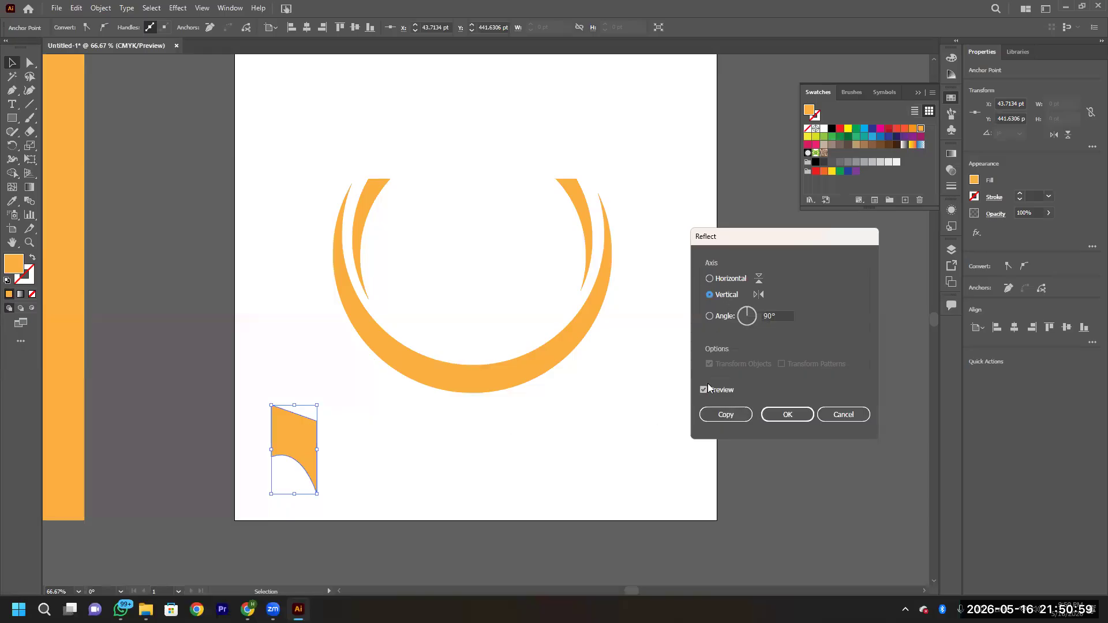
click(719, 414)
click(346, 450)
click(281, 442)
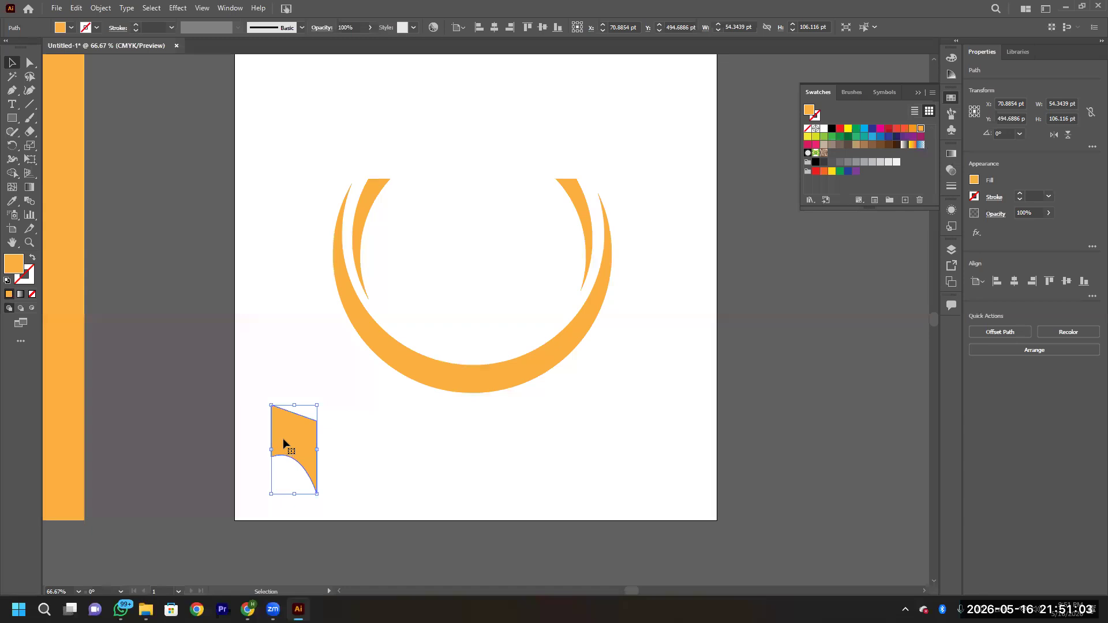
Reflect the page across the vertical axis as a copy and move it to the original's right.
right_click(283, 440)
mouse_move(340, 373)
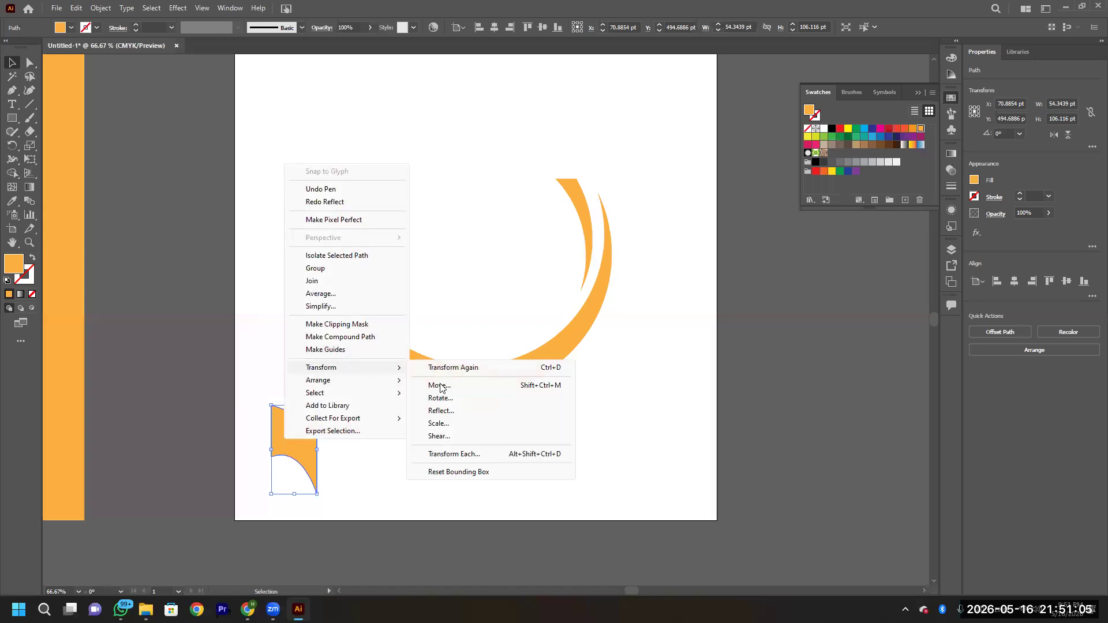
click(450, 411)
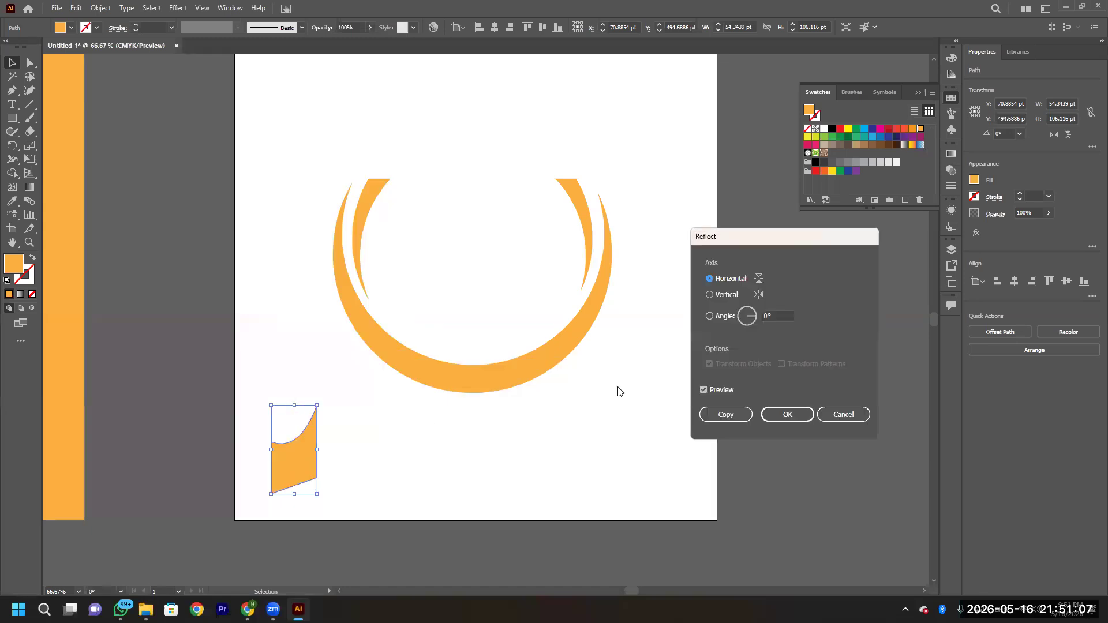
click(720, 295)
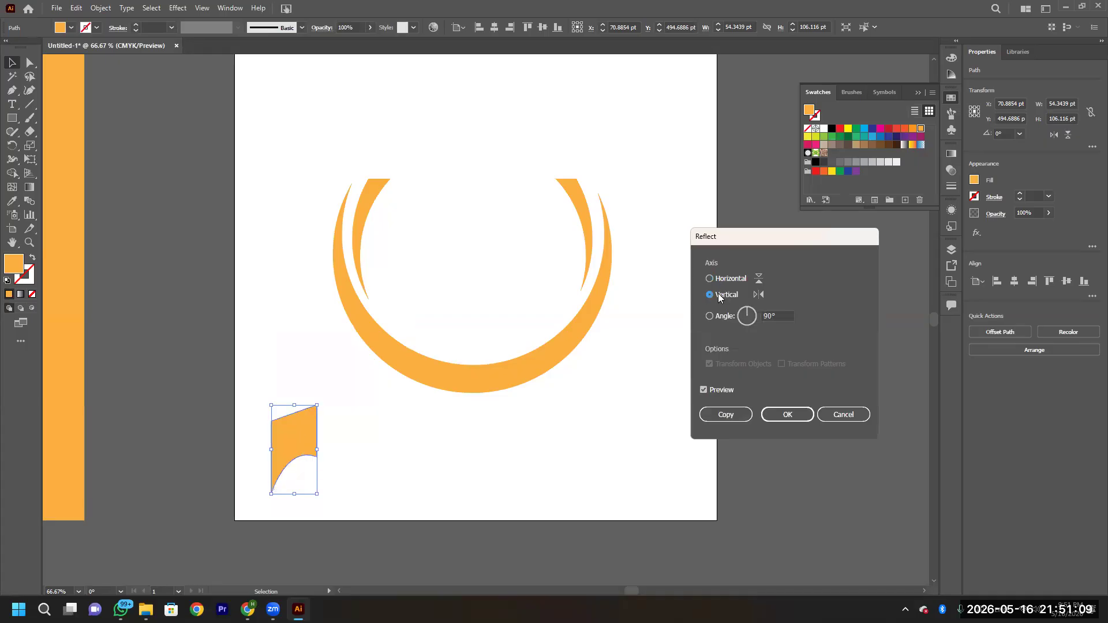
click(726, 414)
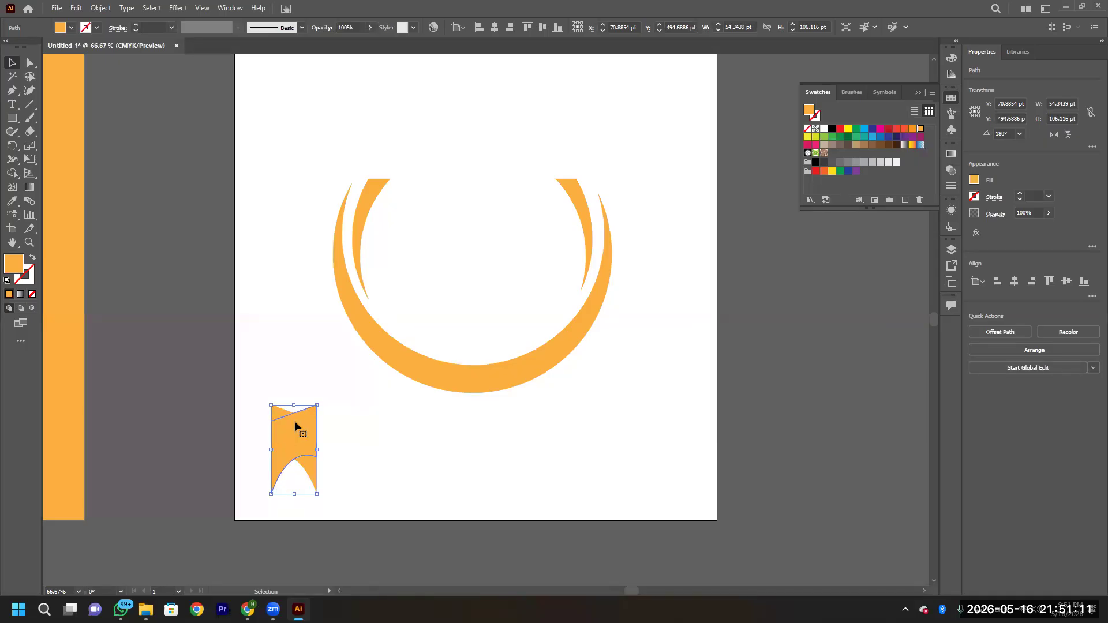
drag(323, 426, 352, 426)
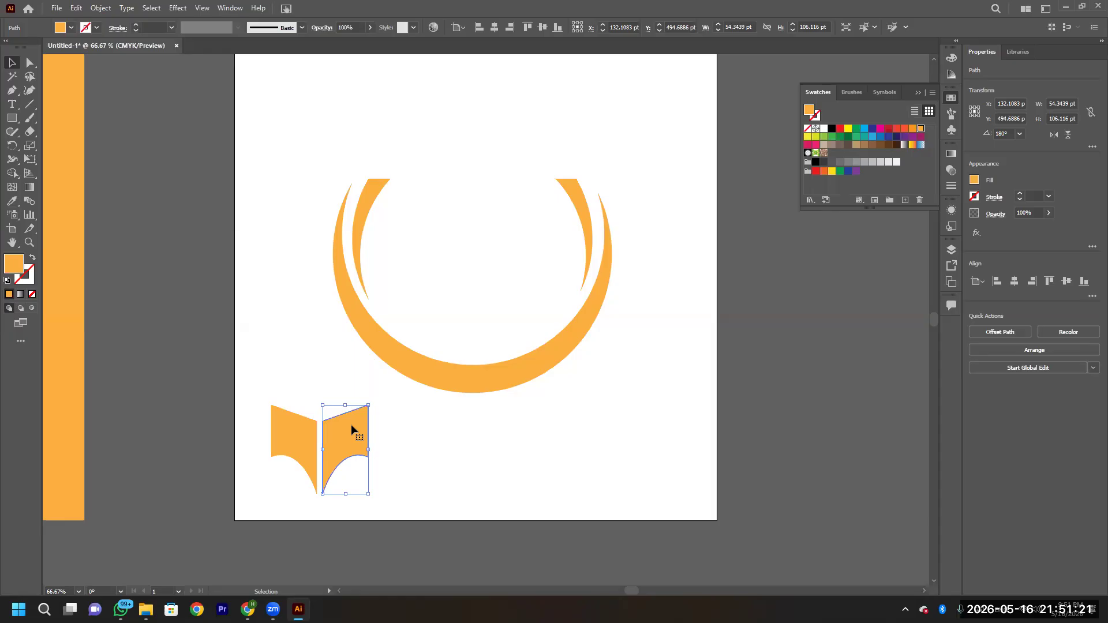
click(436, 416)
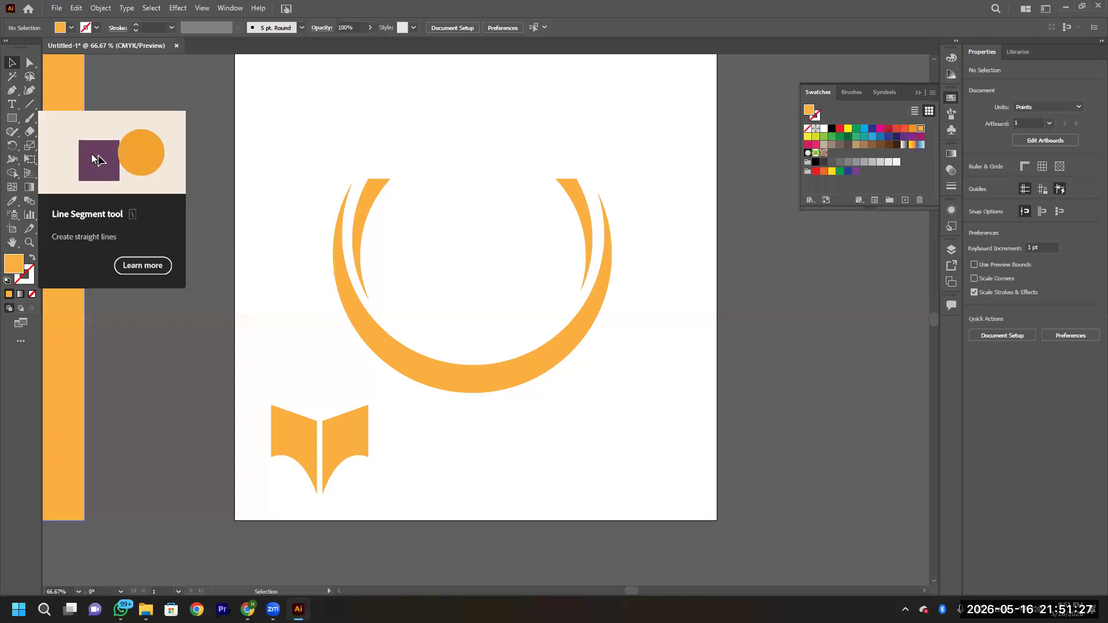
Delete the mirrored right page and zoom in on the remaining left page.
scroll(330, 397, down, 1)
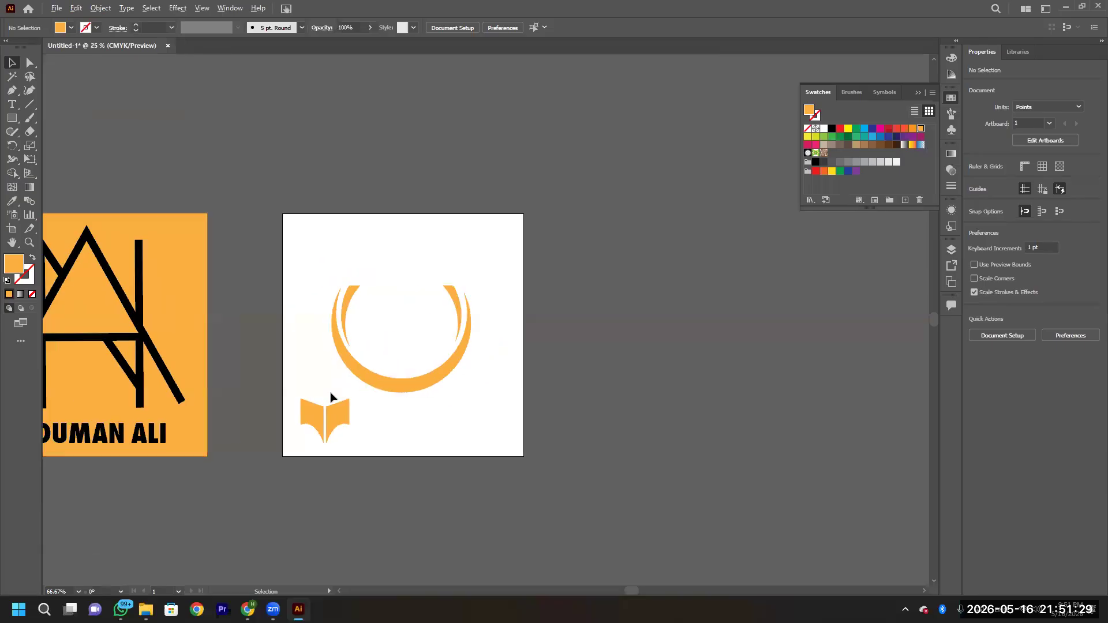
scroll(330, 397, up, 4)
scroll(330, 397, down, 1)
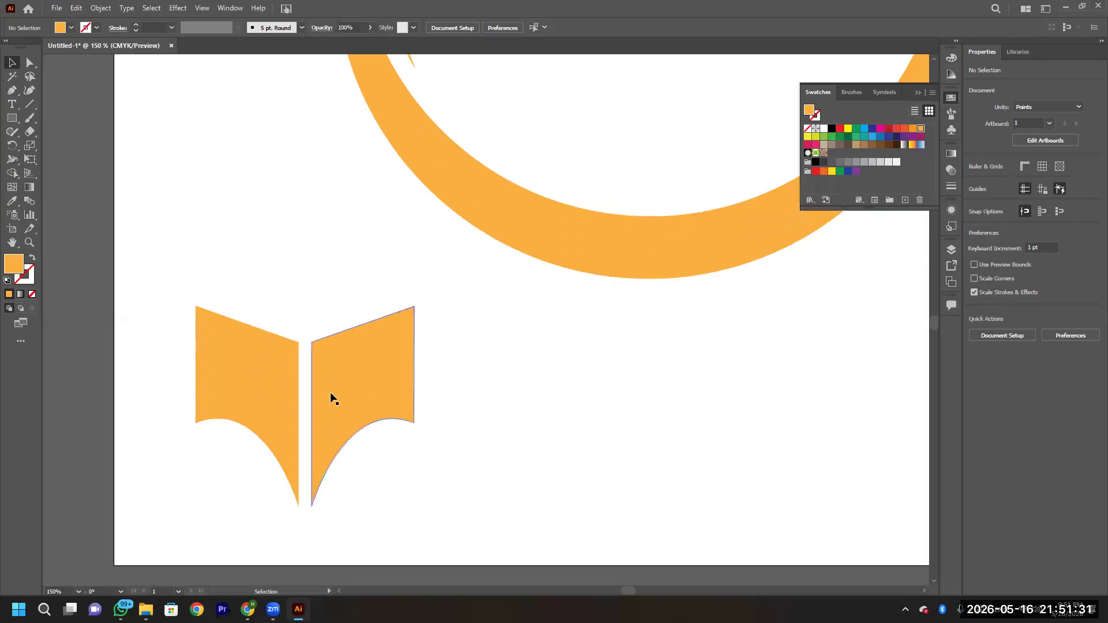
scroll(331, 396, down, 1)
scroll(331, 396, up, 4)
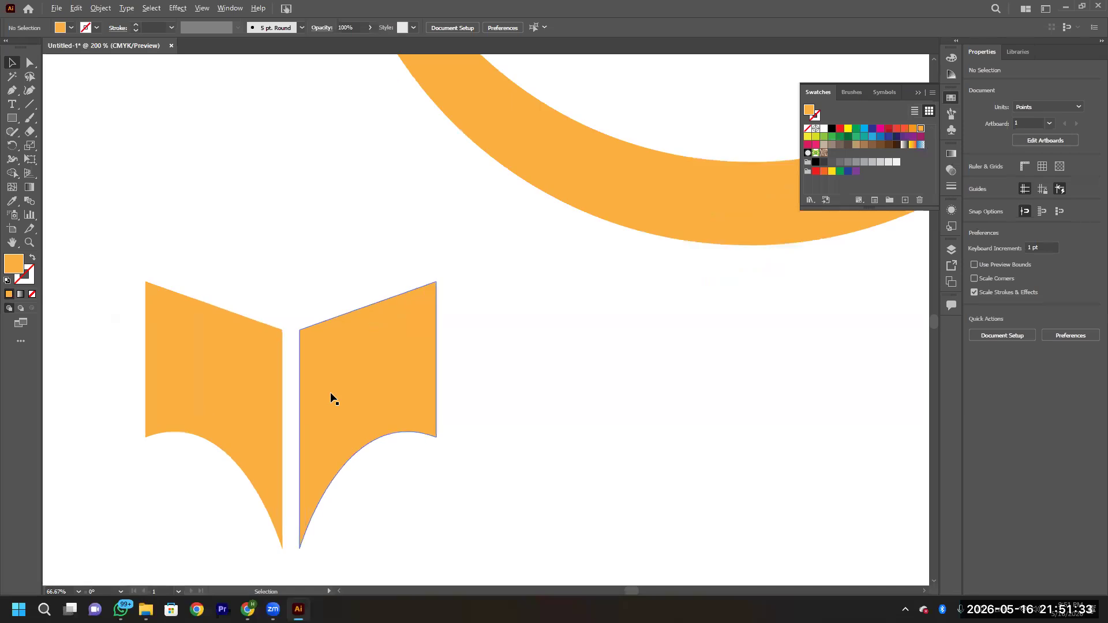
click(327, 385)
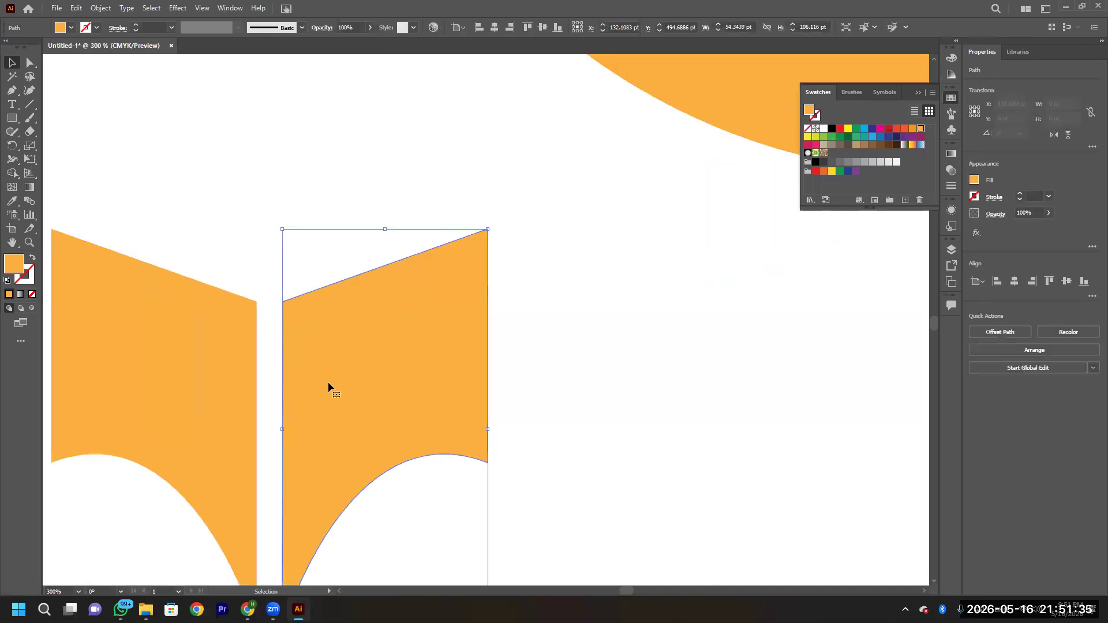
key(Delete)
key(a)
scroll(181, 366, right, 1)
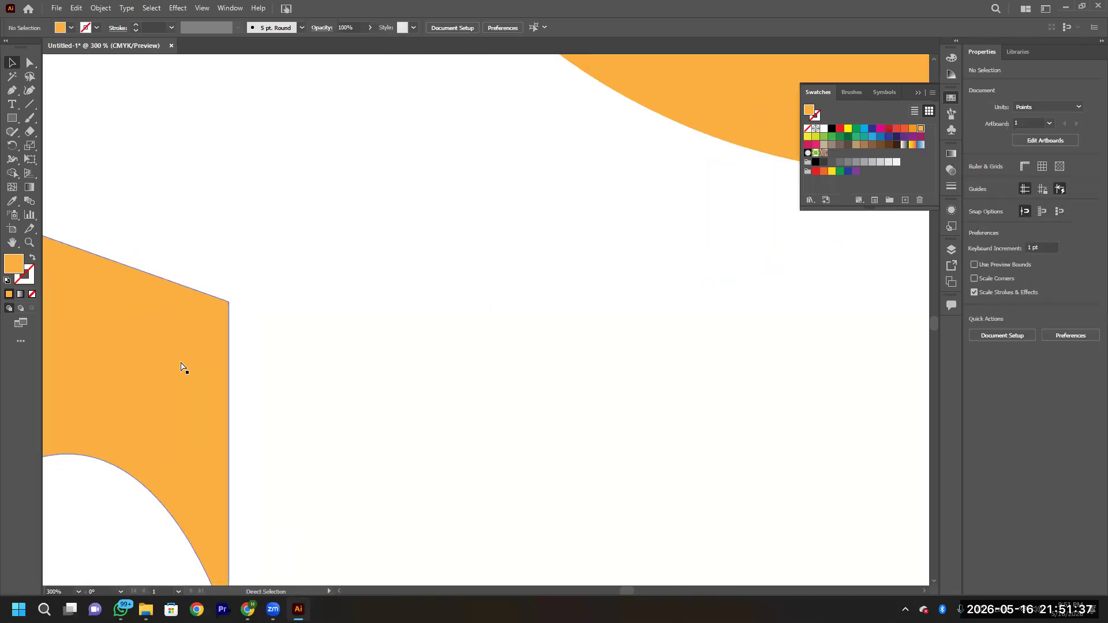
scroll(181, 366, left, 2)
scroll(180, 366, left, 3)
scroll(185, 368, down, 1)
Draw a black line along the page's slanted top edge with a 0.75 pt stroke.
key(v)
click(29, 105)
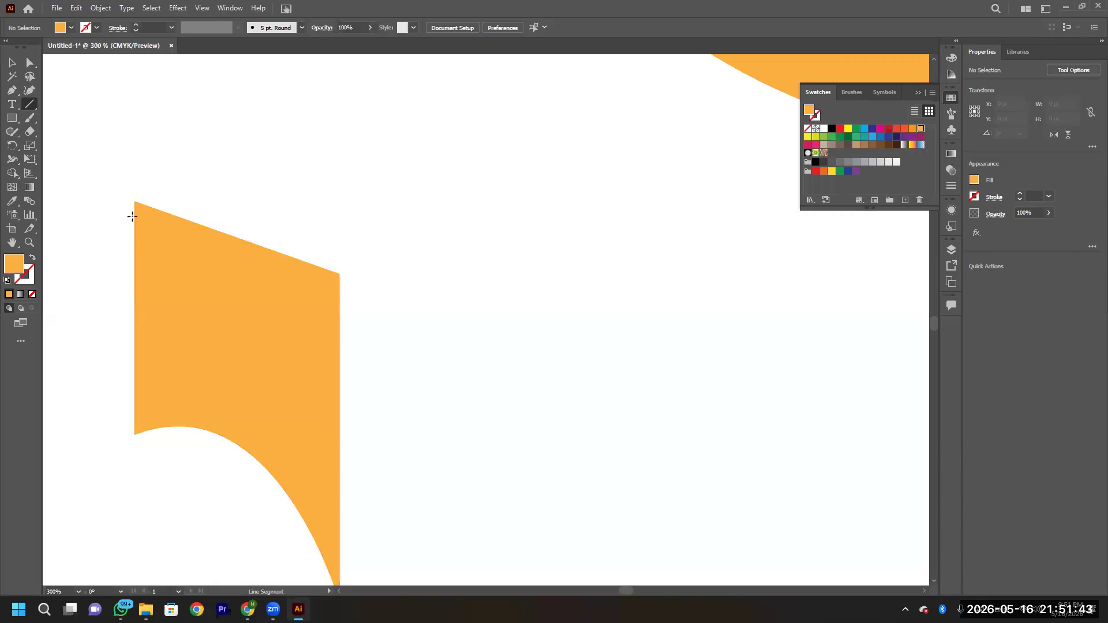
drag(133, 216, 340, 288)
key(shift)
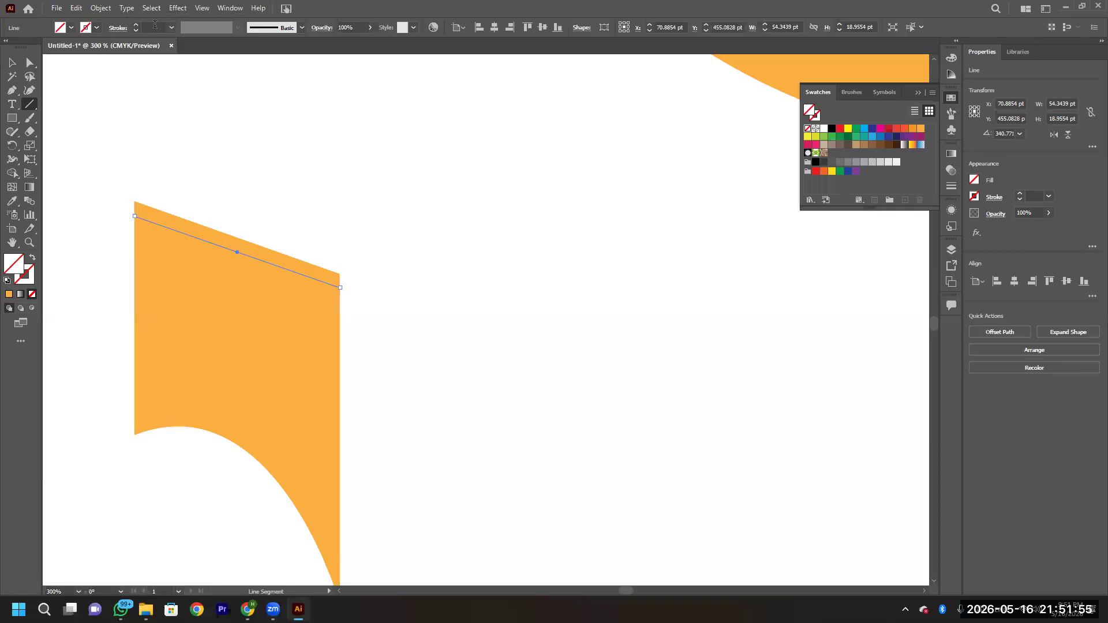
click(171, 28)
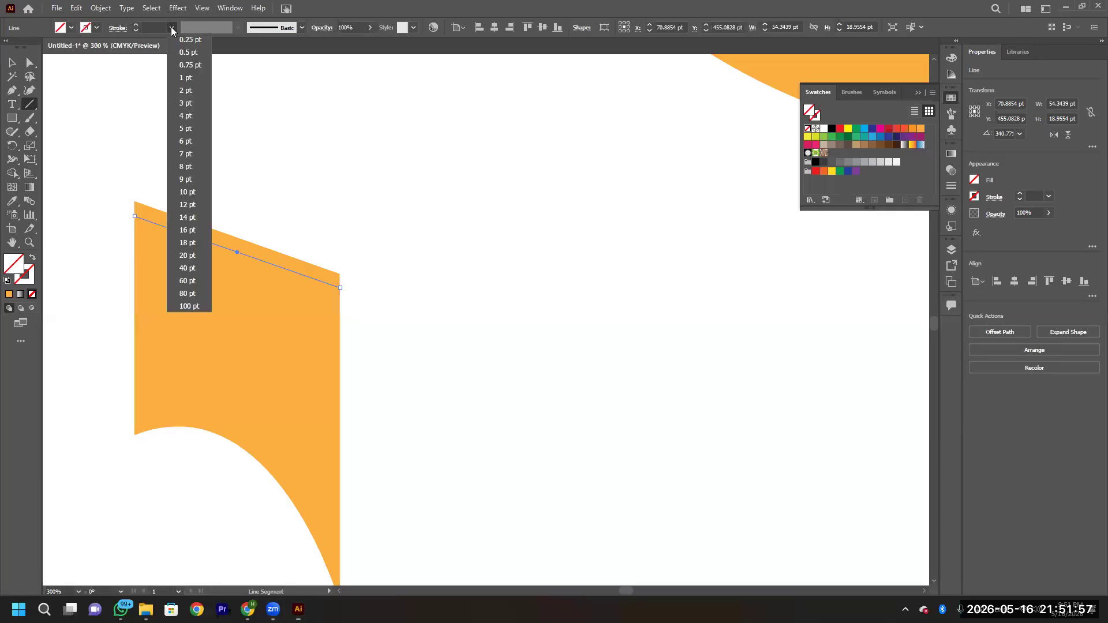
click(185, 90)
click(171, 27)
click(185, 77)
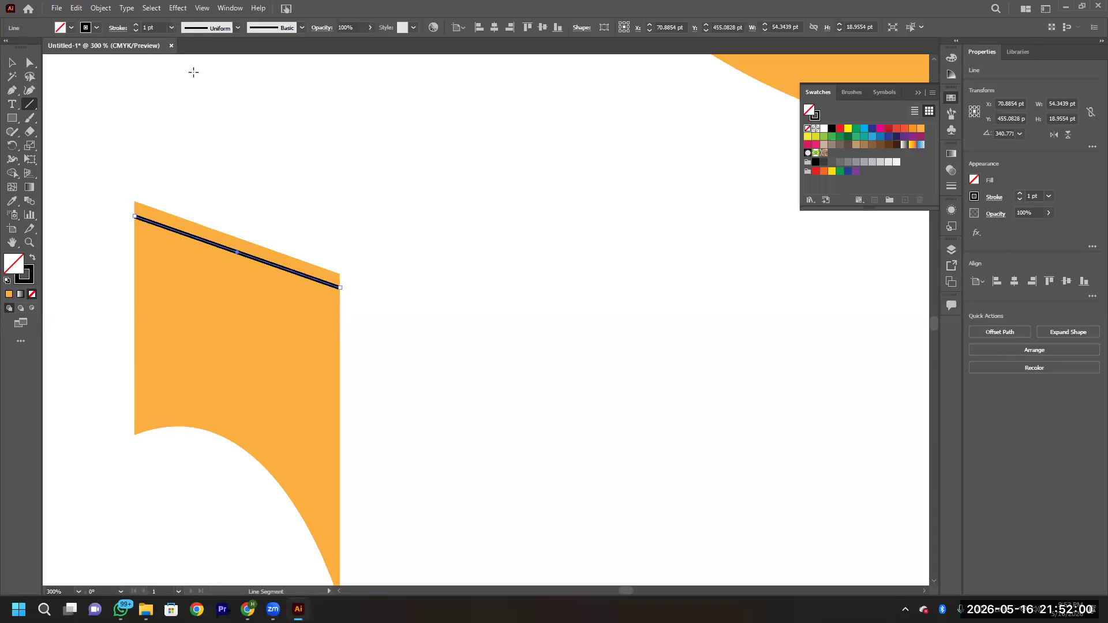
click(172, 28)
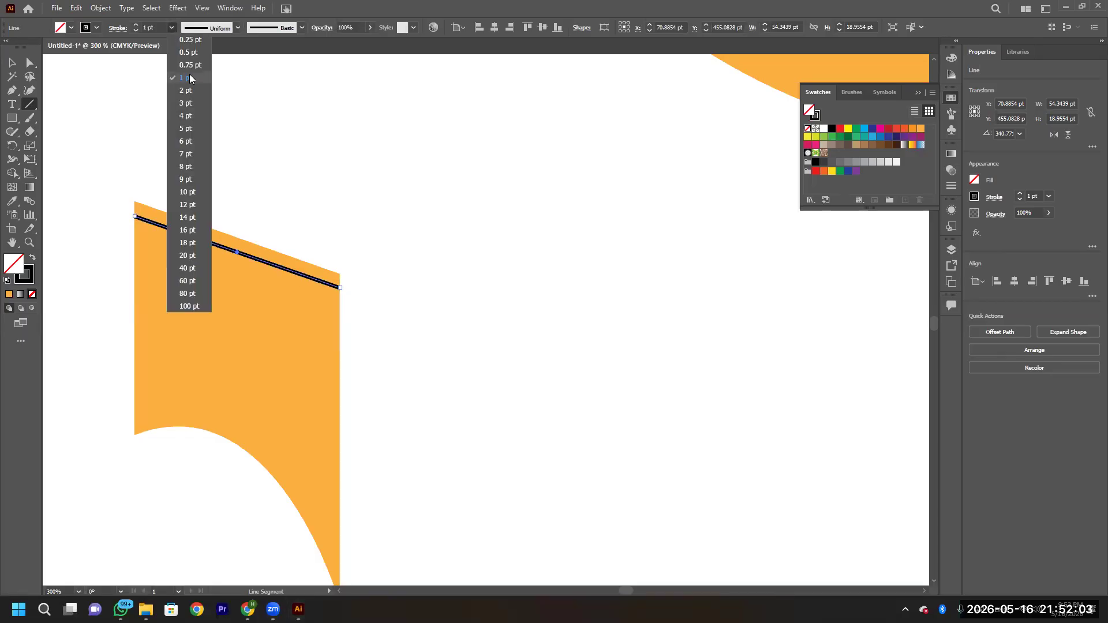
click(189, 66)
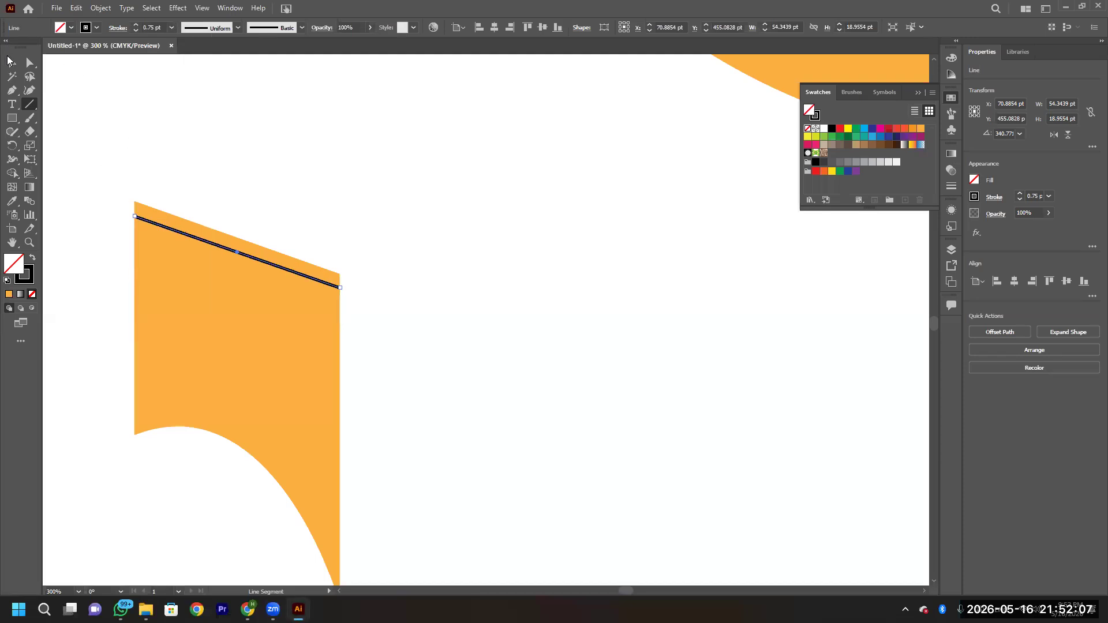
Select the black line and begin dragging a copy of it downward.
click(9, 60)
click(115, 79)
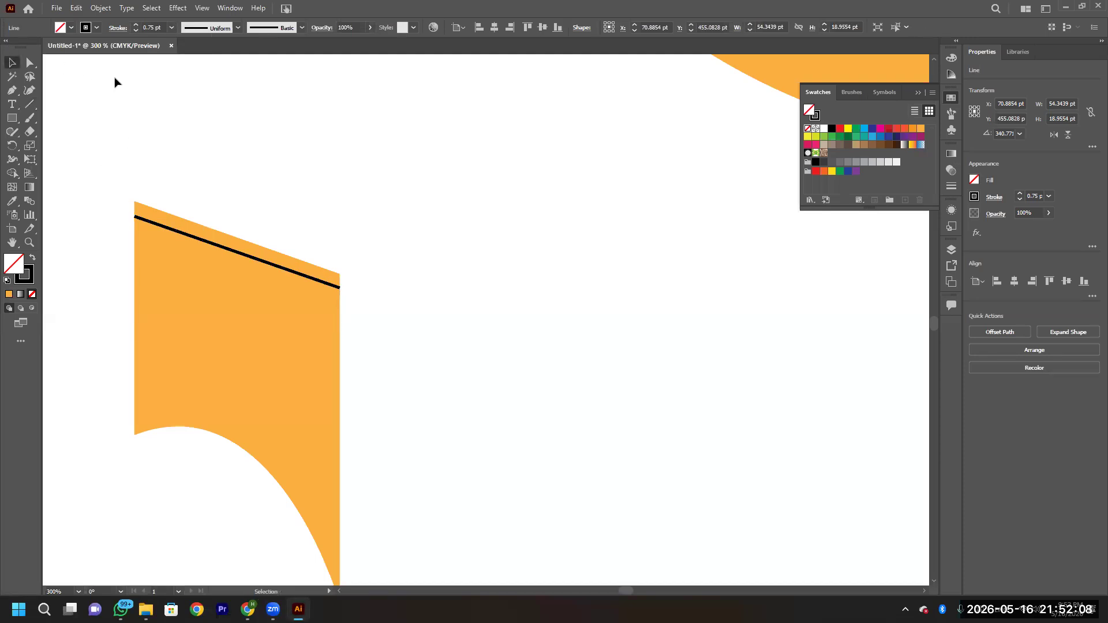
click(212, 245)
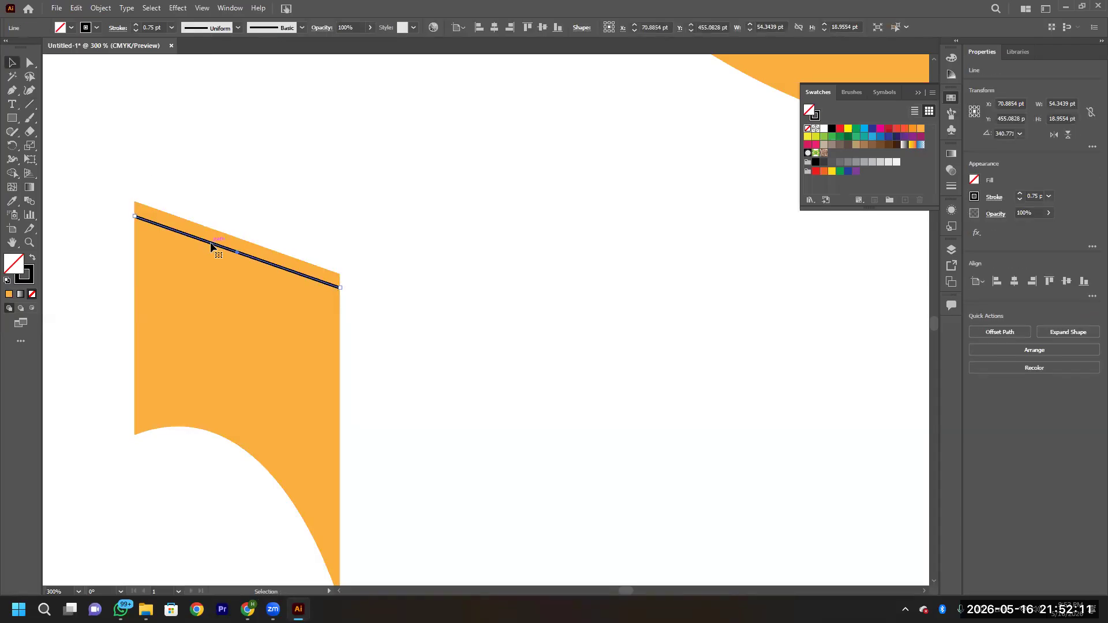
drag(212, 245, 209, 259)
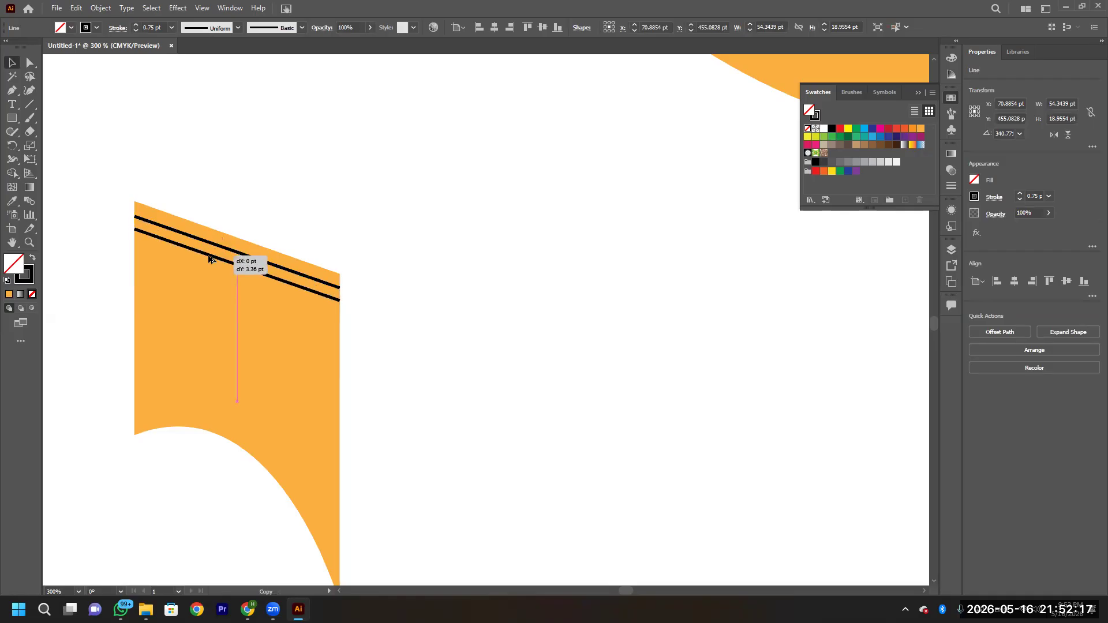
Place a line copy 3.36 pt below, then repeat it five times with Ctrl+D.
mouse_move(209, 259)
mouse_down()
mouse_move(209, 283)
mouse_move(209, 272)
mouse_up()
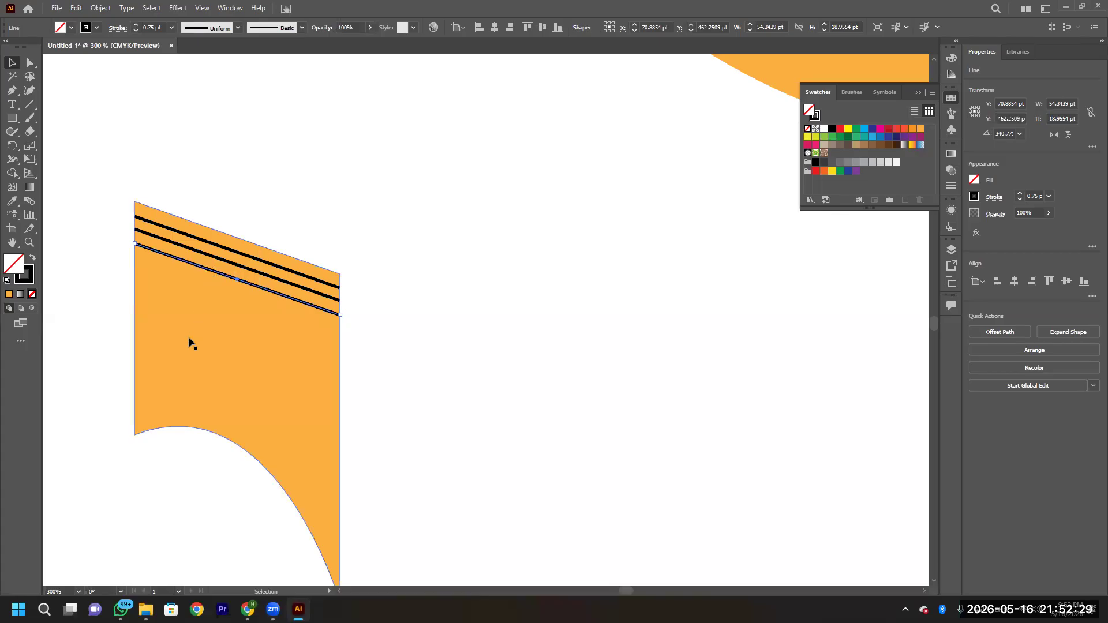
key(a)
key(ctrl+d)
key(ctrl+d)
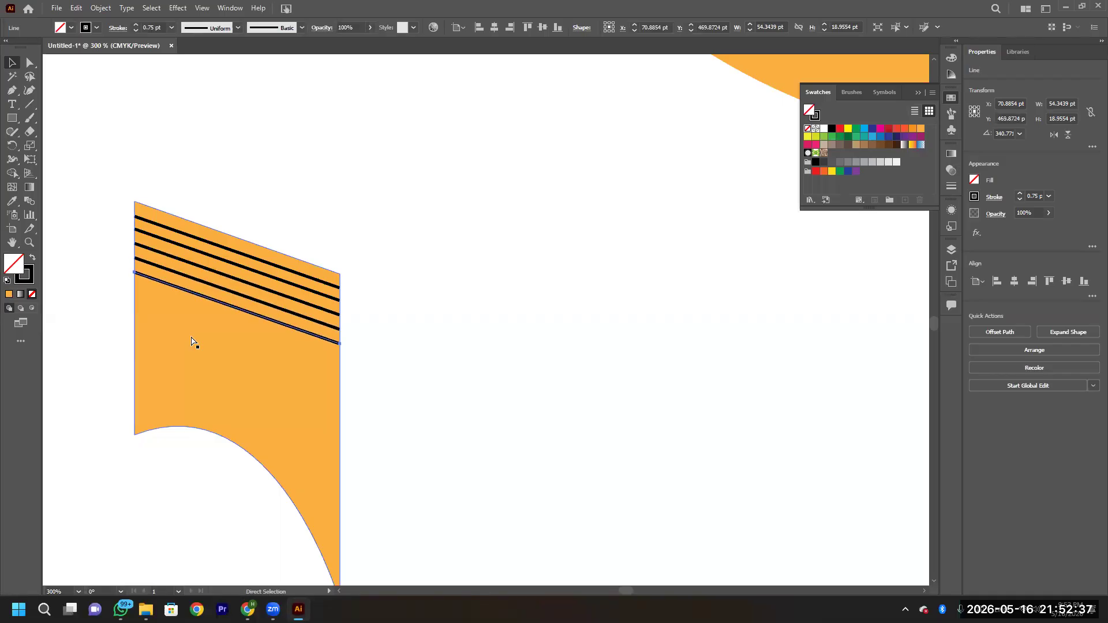
key(ctrl+d)
key(ctrl+d)
key(ctrl+d)
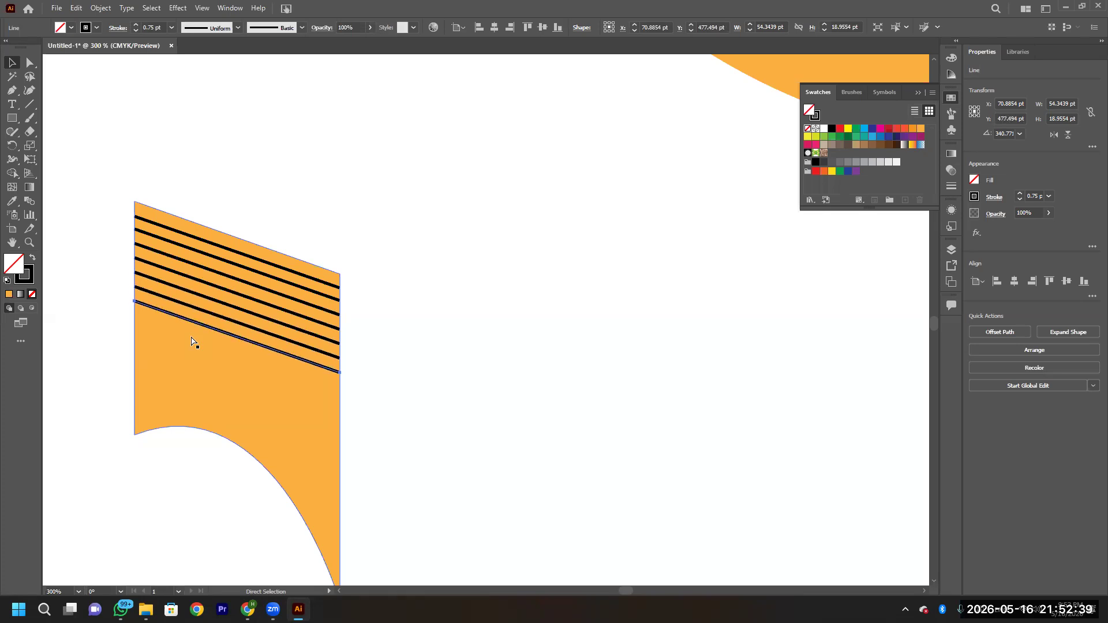
key(ctrl+d)
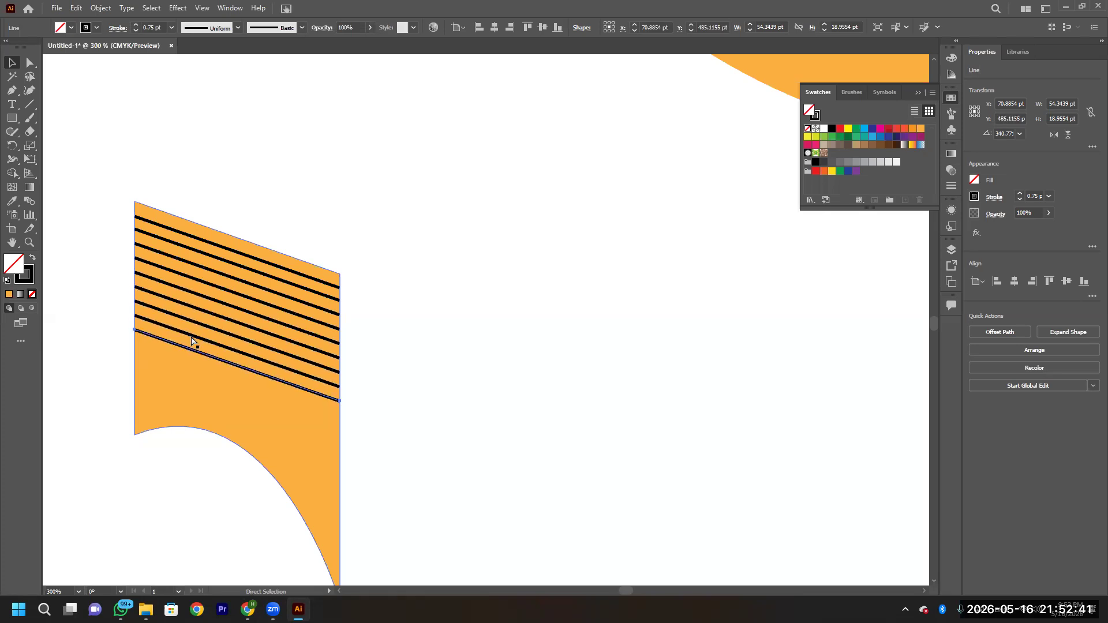
key(ctrl+d)
key(ctrl+d)
key(ctrl+d)
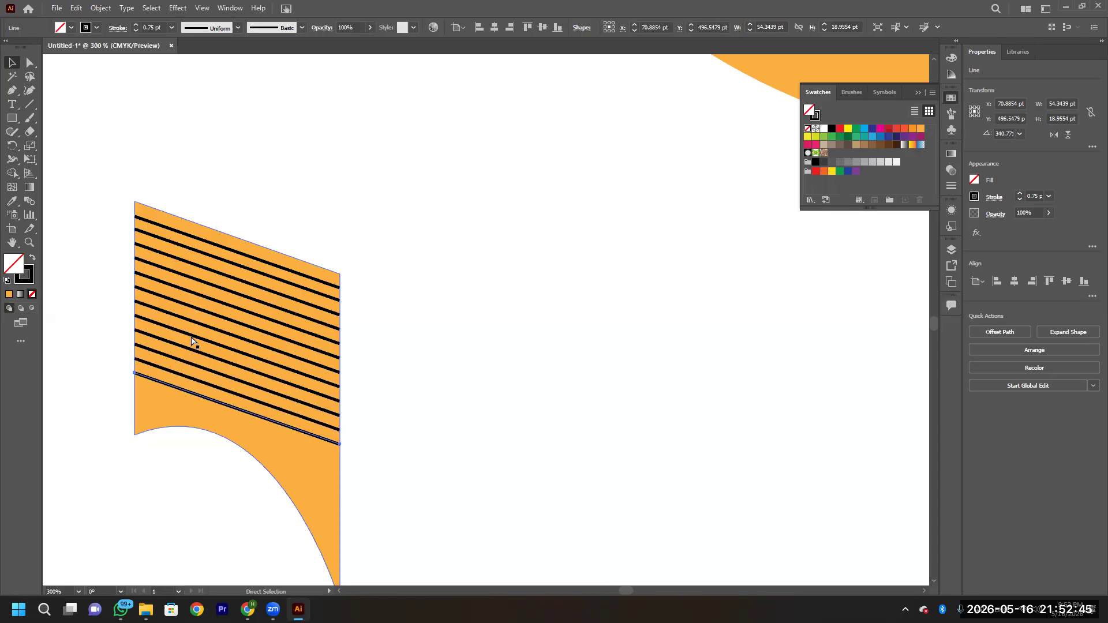
key(ctrl+d)
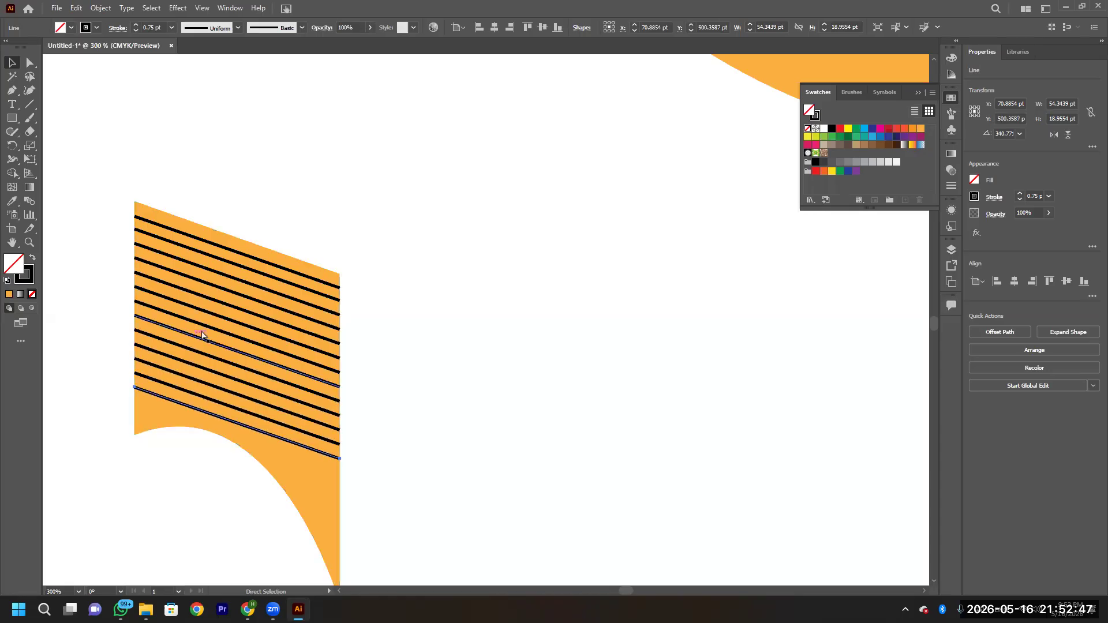
click(415, 348)
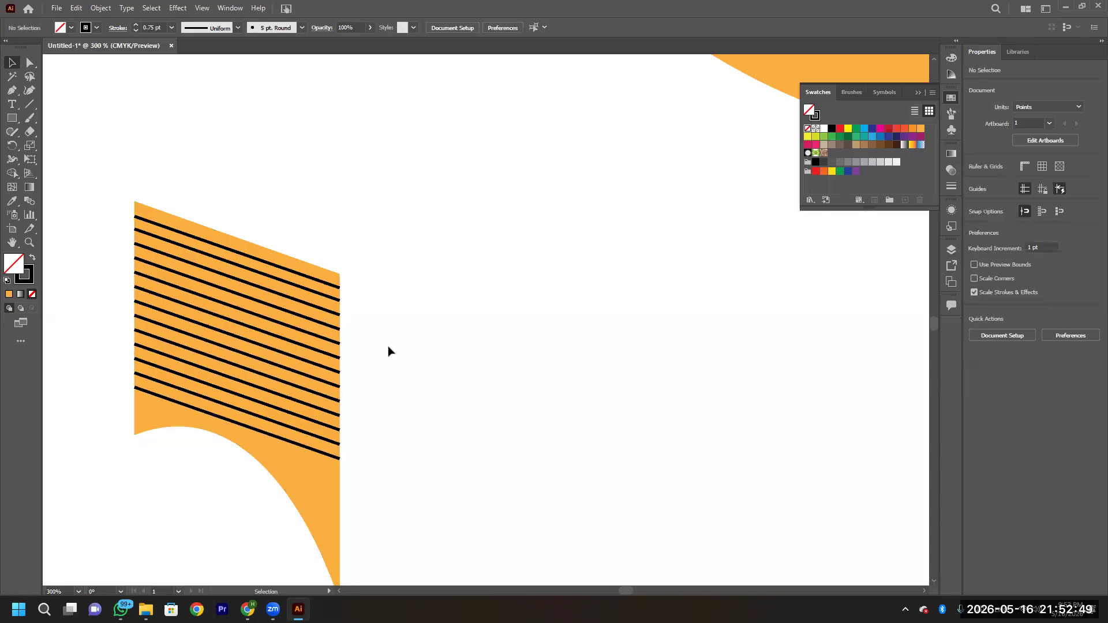
Select all fourteen stripe lines and give them no fill and a white stroke.
click(150, 223)
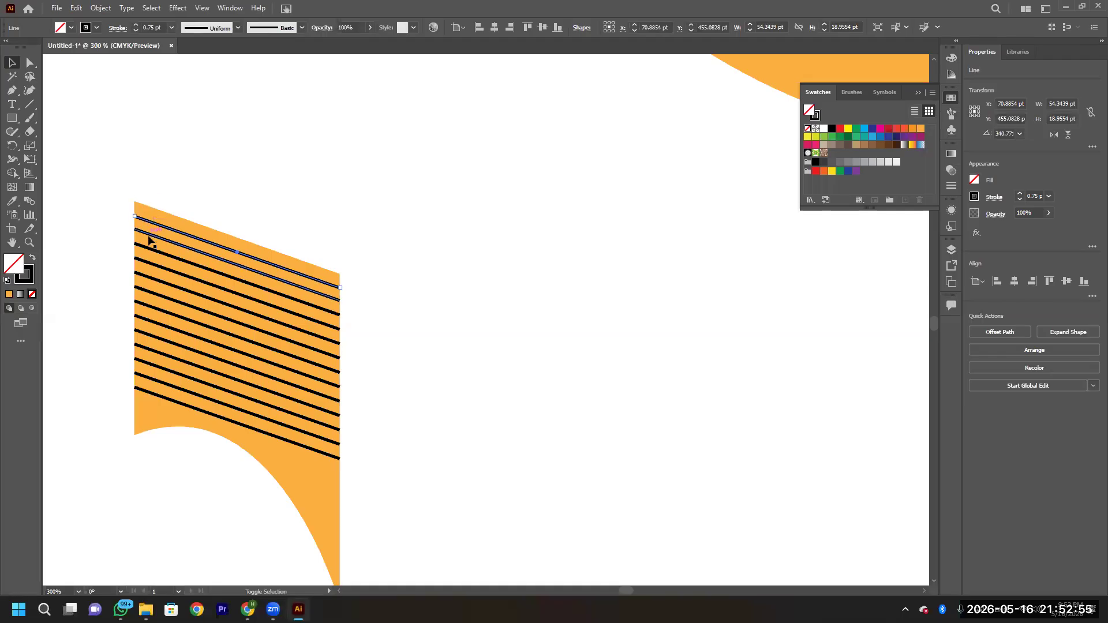
shift+click(144, 233)
shift+click(151, 249)
shift+click(153, 266)
shift+click(155, 280)
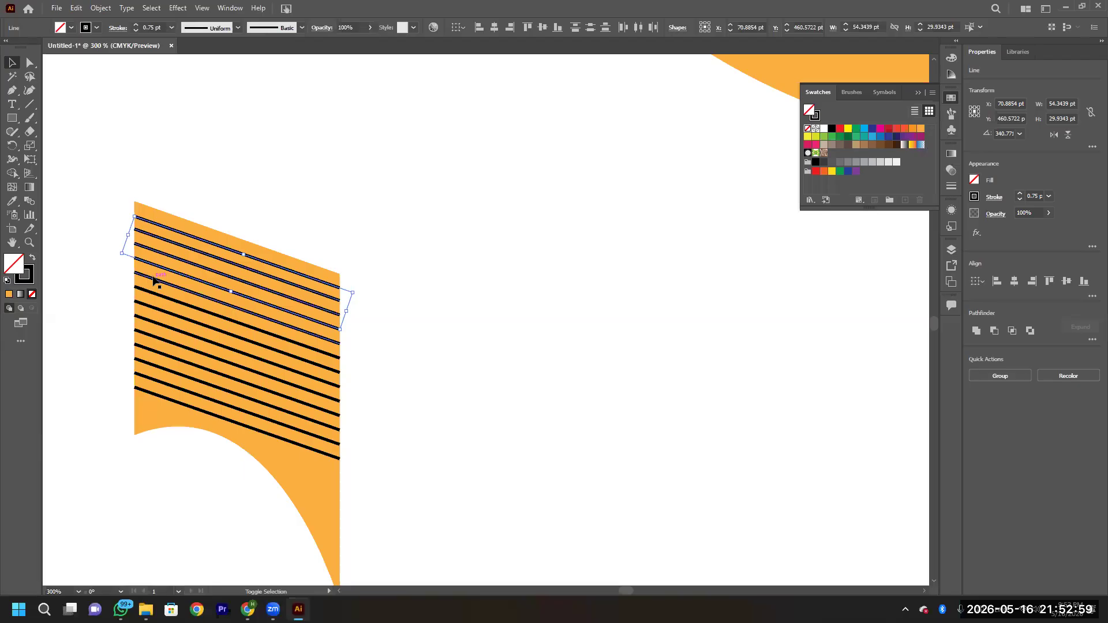
shift+click(148, 304)
shift+click(149, 312)
shift+click(148, 321)
shift+click(148, 336)
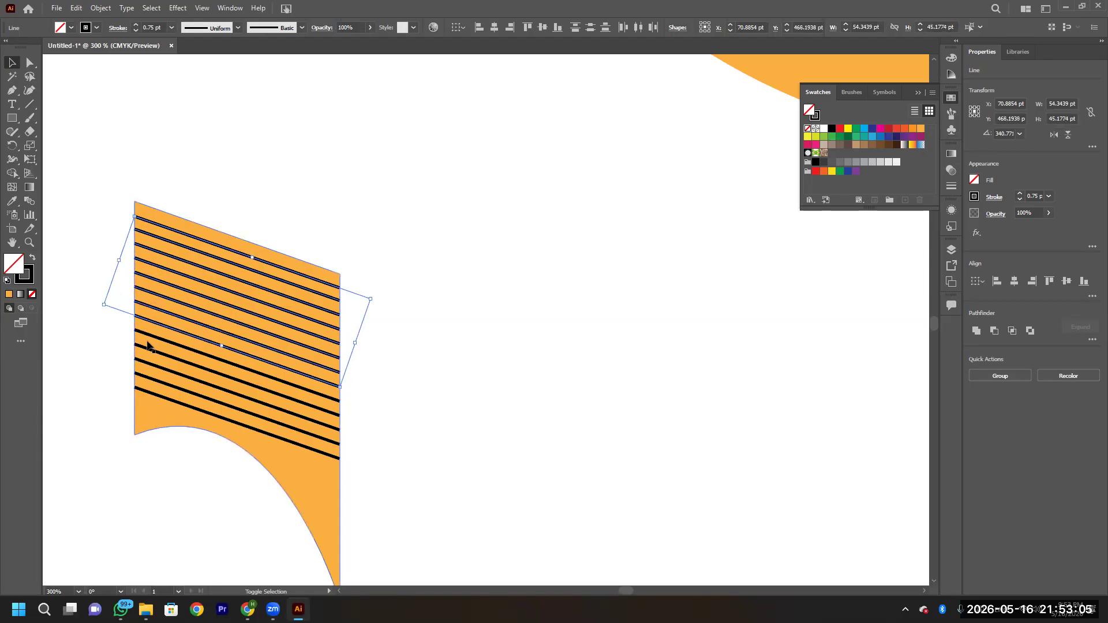
shift+click(148, 346)
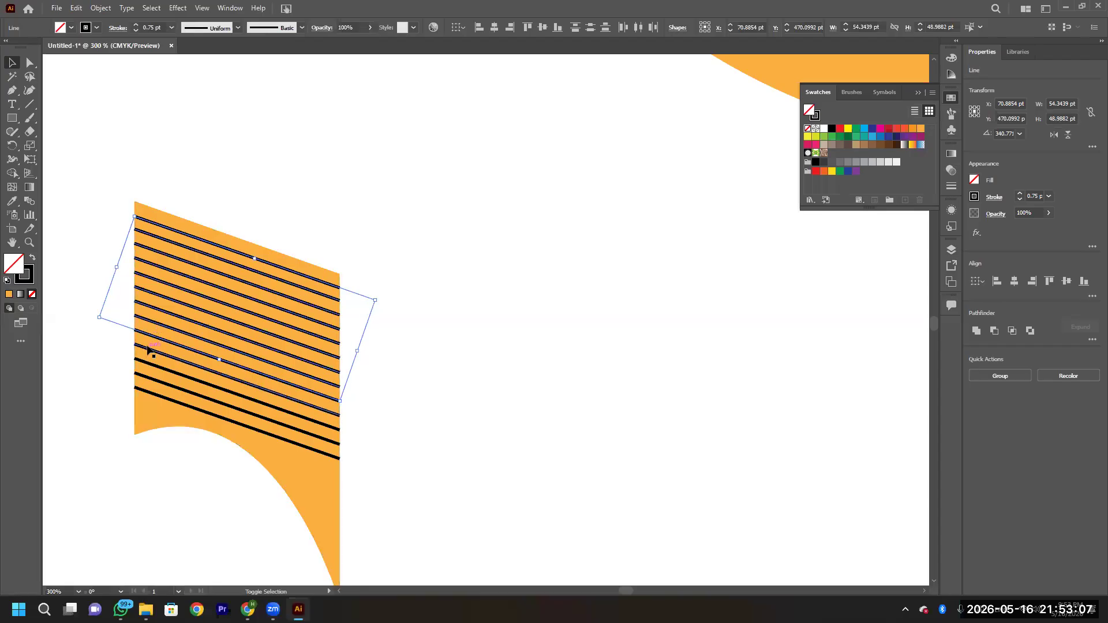
shift+click(152, 365)
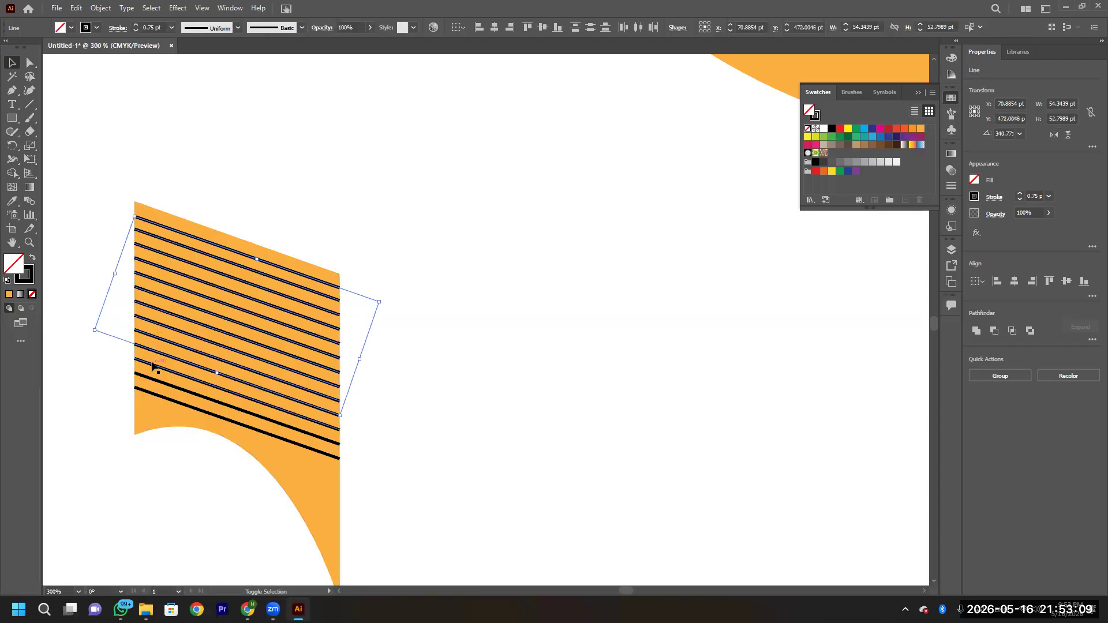
shift+click(154, 383)
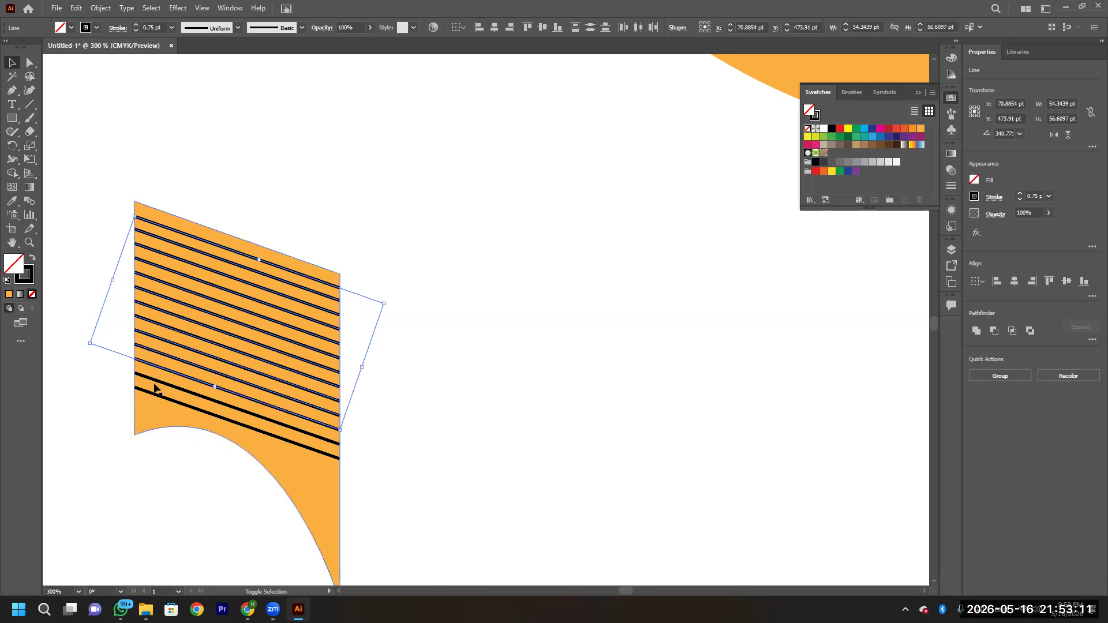
shift+click(156, 385)
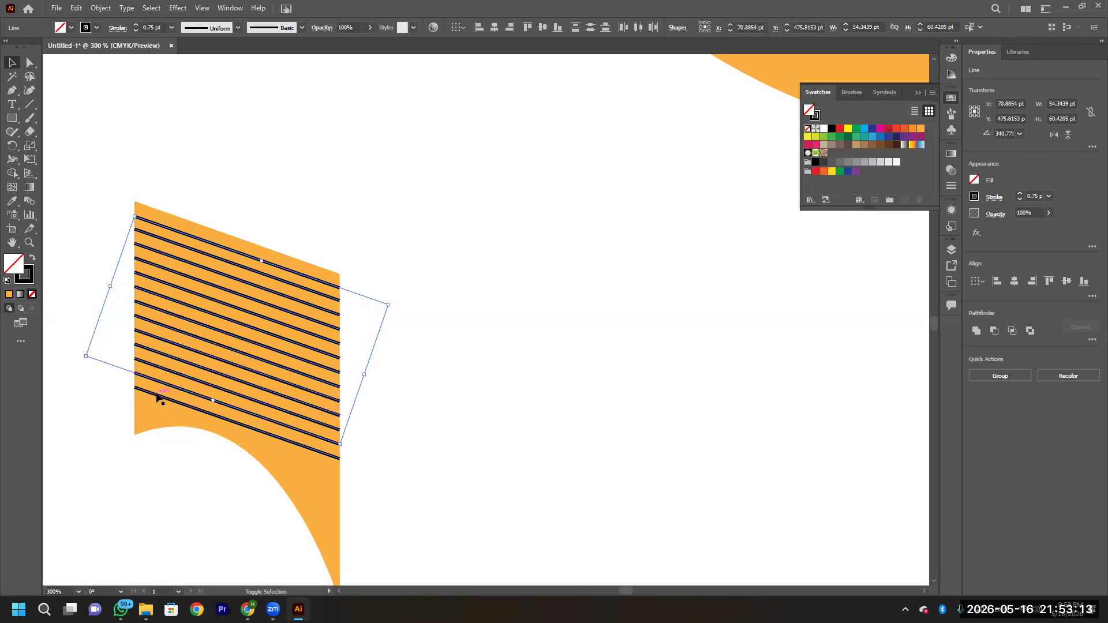
shift+click(158, 407)
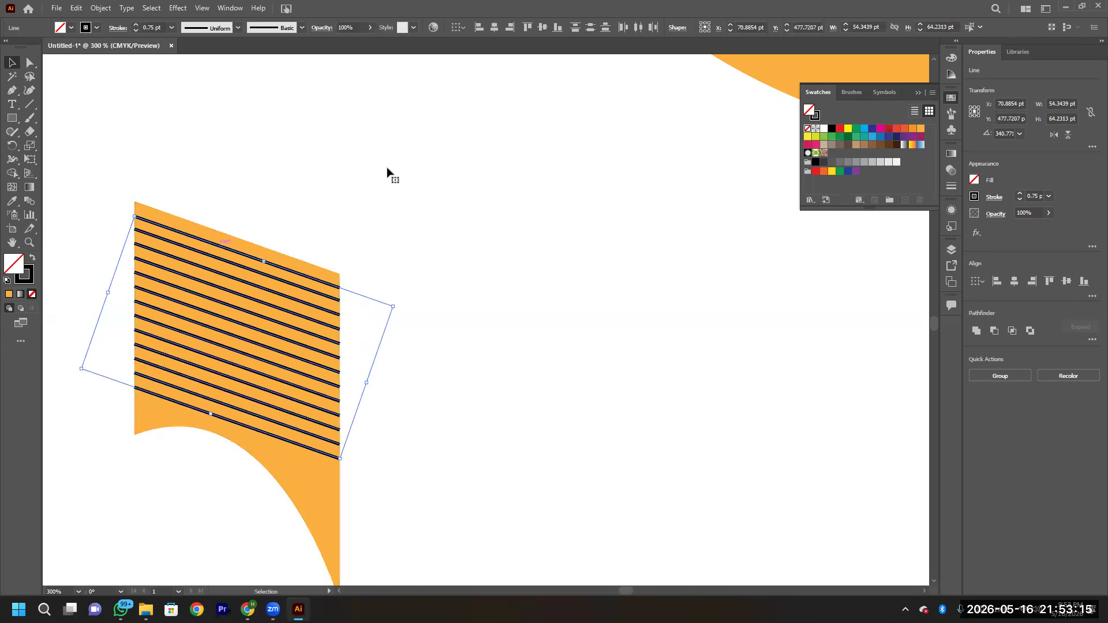
click(824, 129)
click(807, 129)
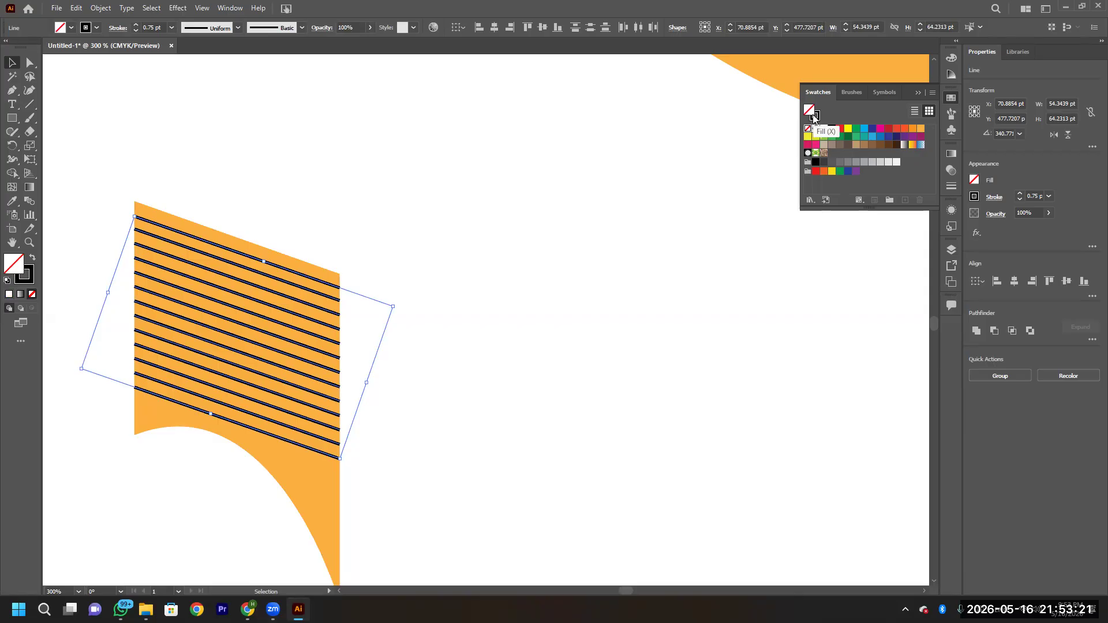
click(816, 115)
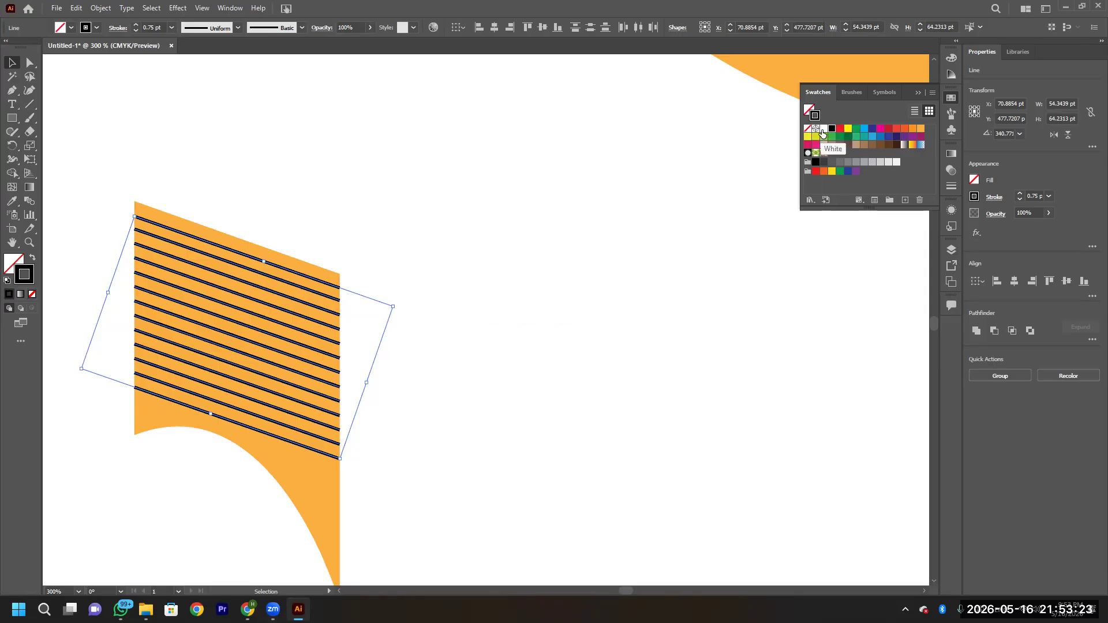
click(823, 129)
Fill the striped page shape with solid black instead of orange.
click(330, 475)
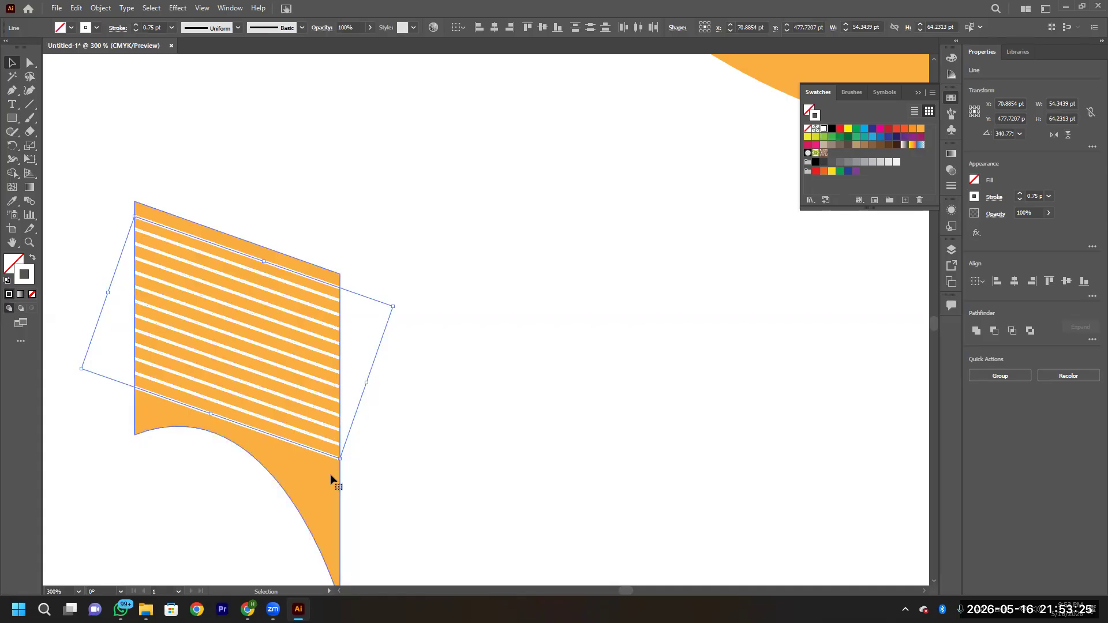
click(832, 129)
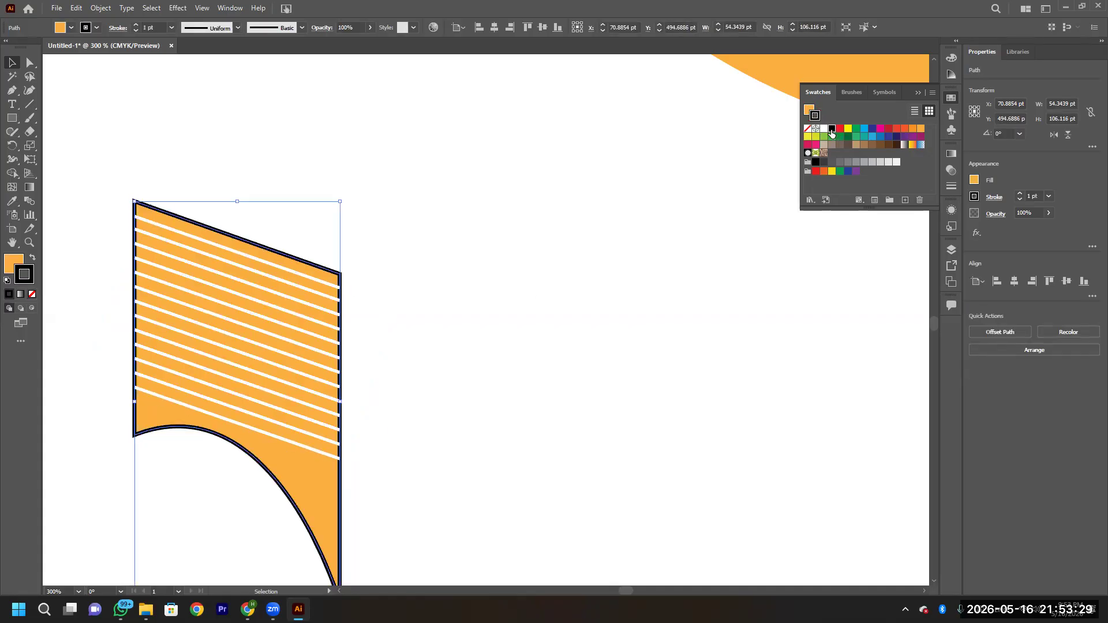
key(slash)
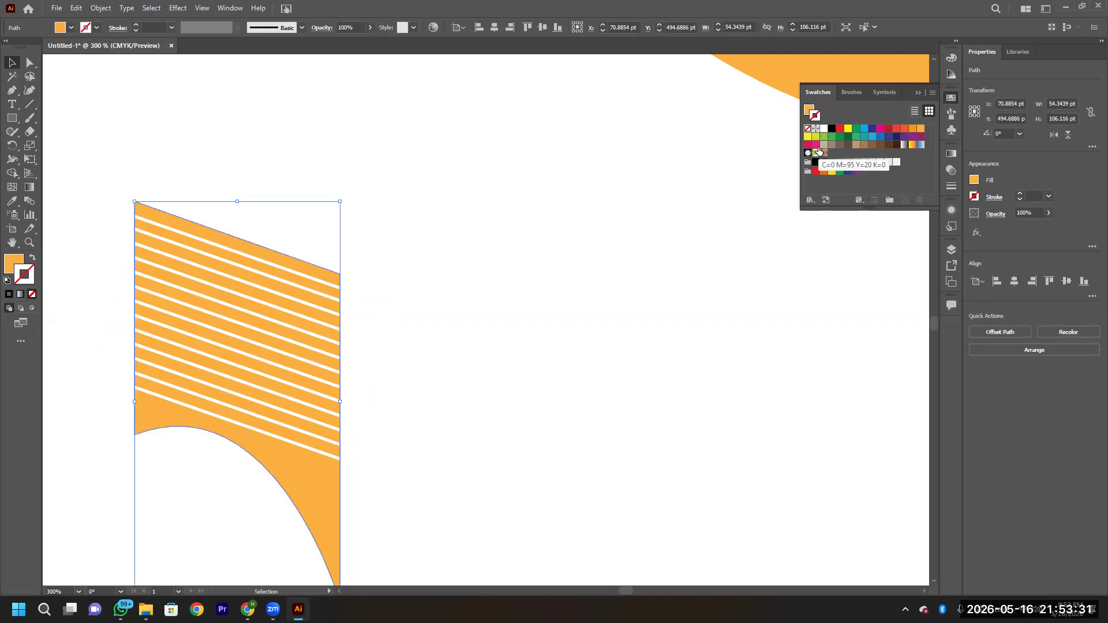
click(809, 110)
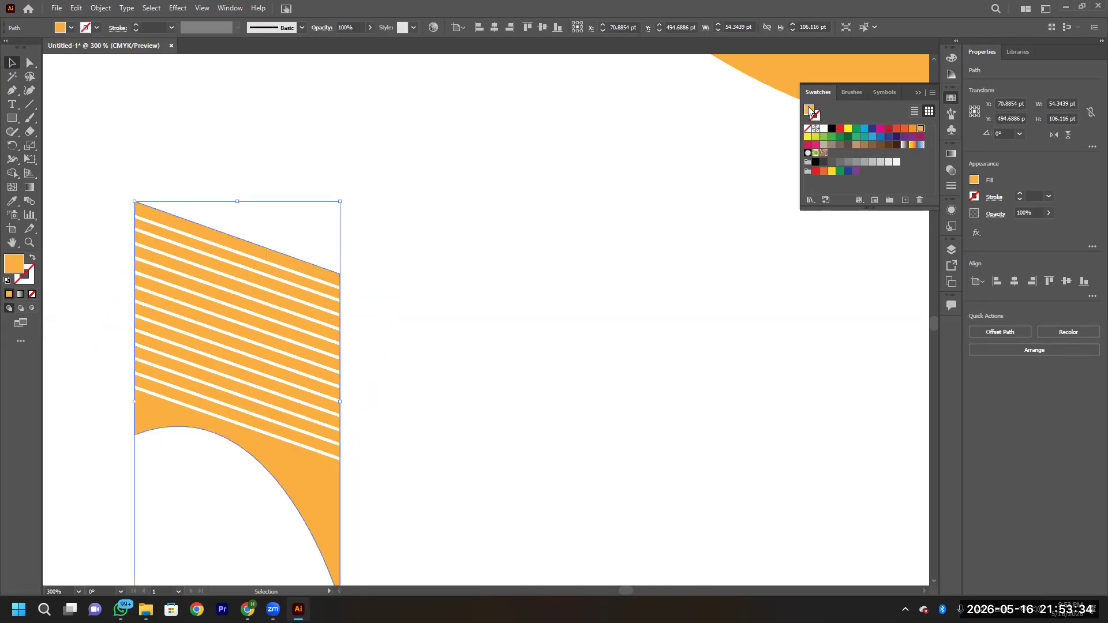
click(831, 128)
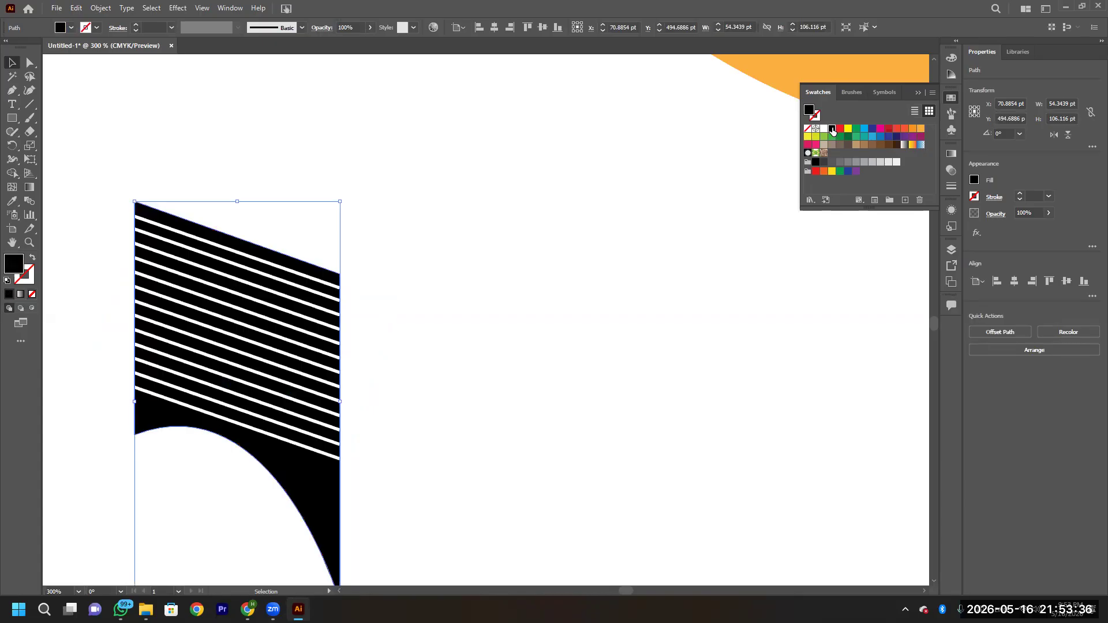
click(441, 315)
Group the striped black page and place a vertically reflected copy beside it.
drag(101, 183, 292, 508)
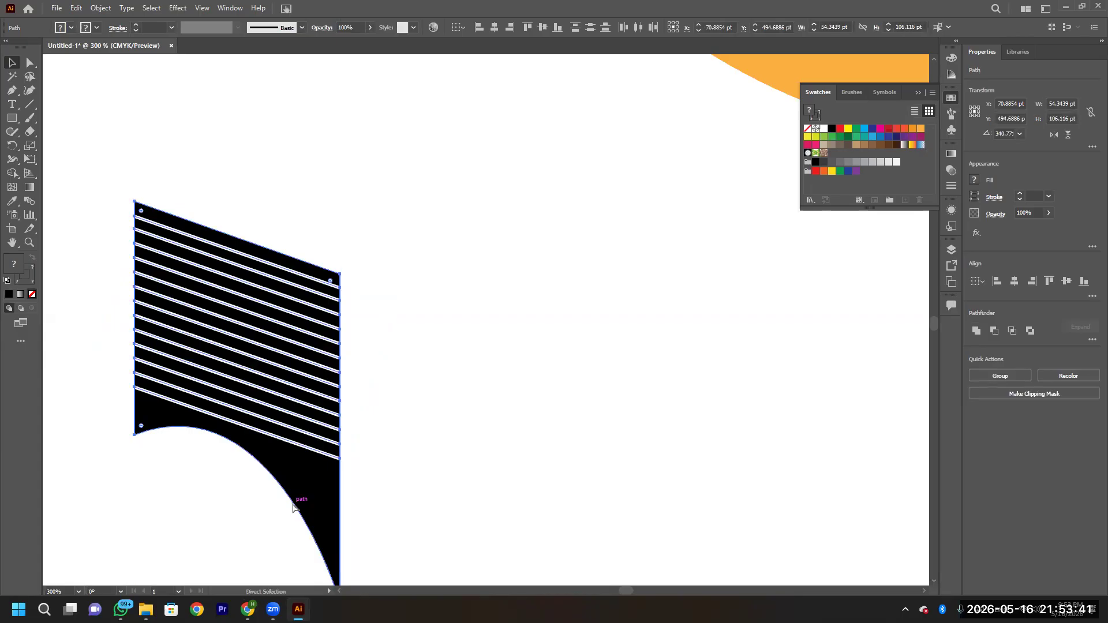
key(ctrl+g)
right_click(266, 350)
mouse_move(322, 487)
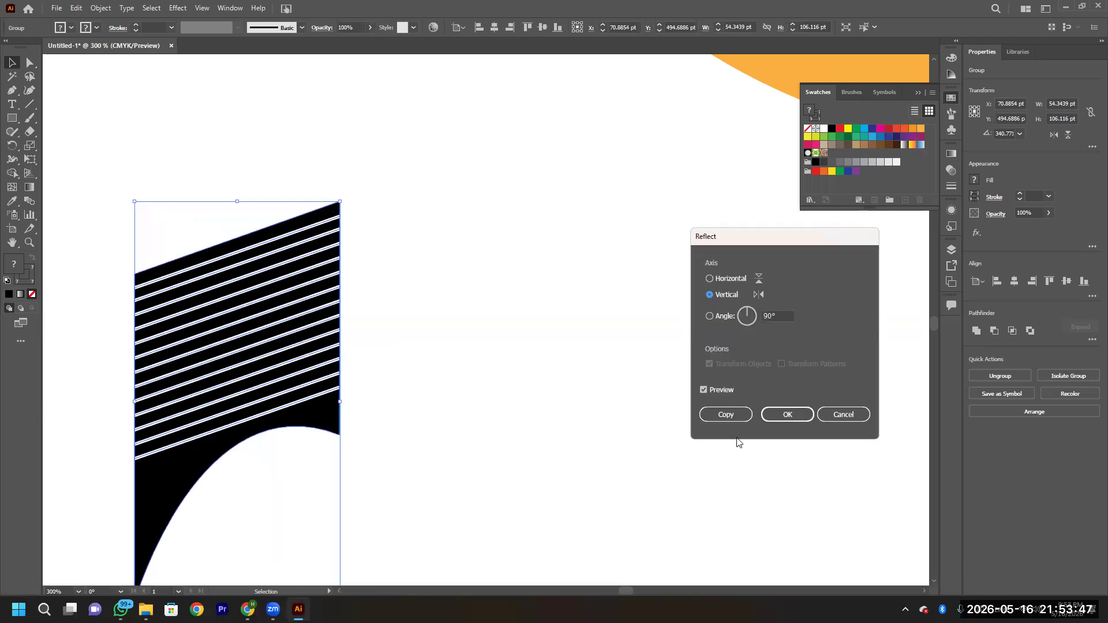
click(725, 415)
drag(176, 340, 393, 339)
Select both book halves and group them into one object.
click(99, 263)
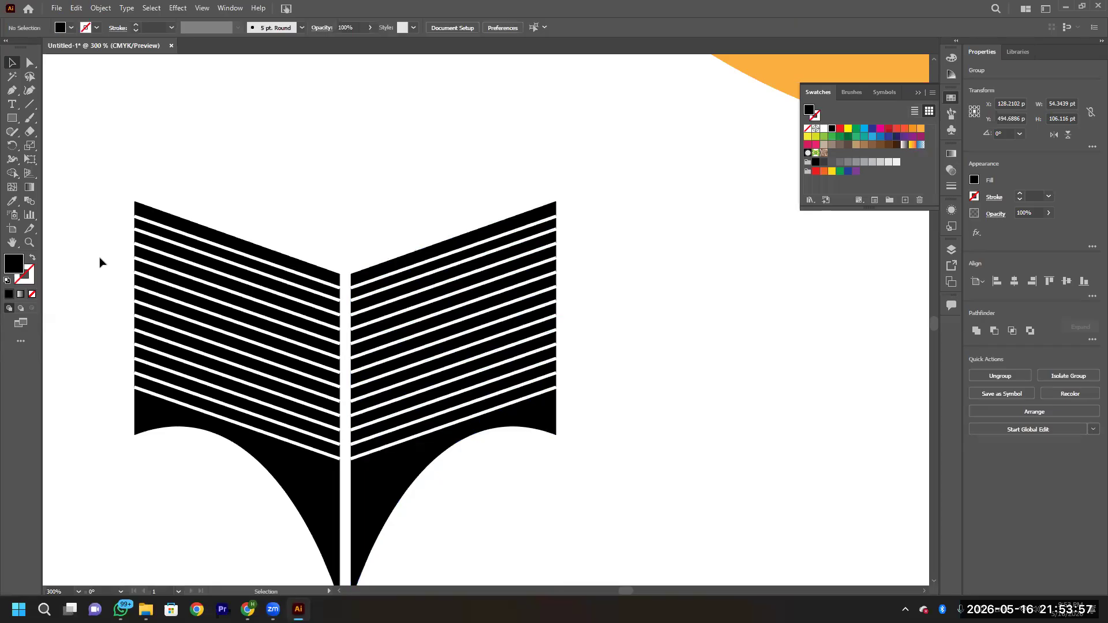
scroll(99, 263, down, 2)
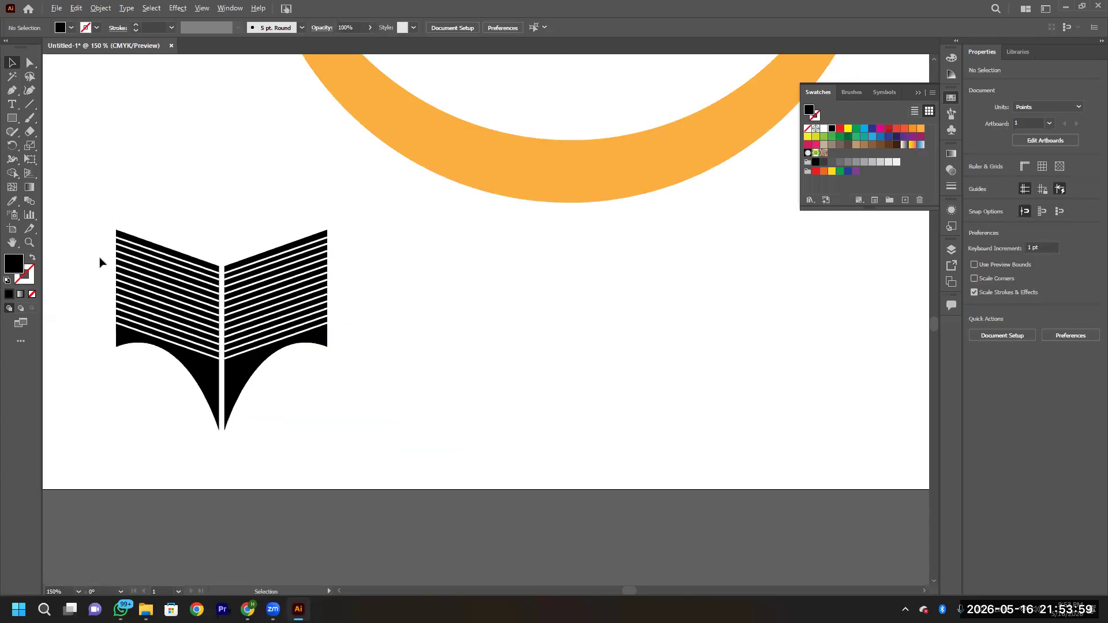
drag(75, 238, 332, 408)
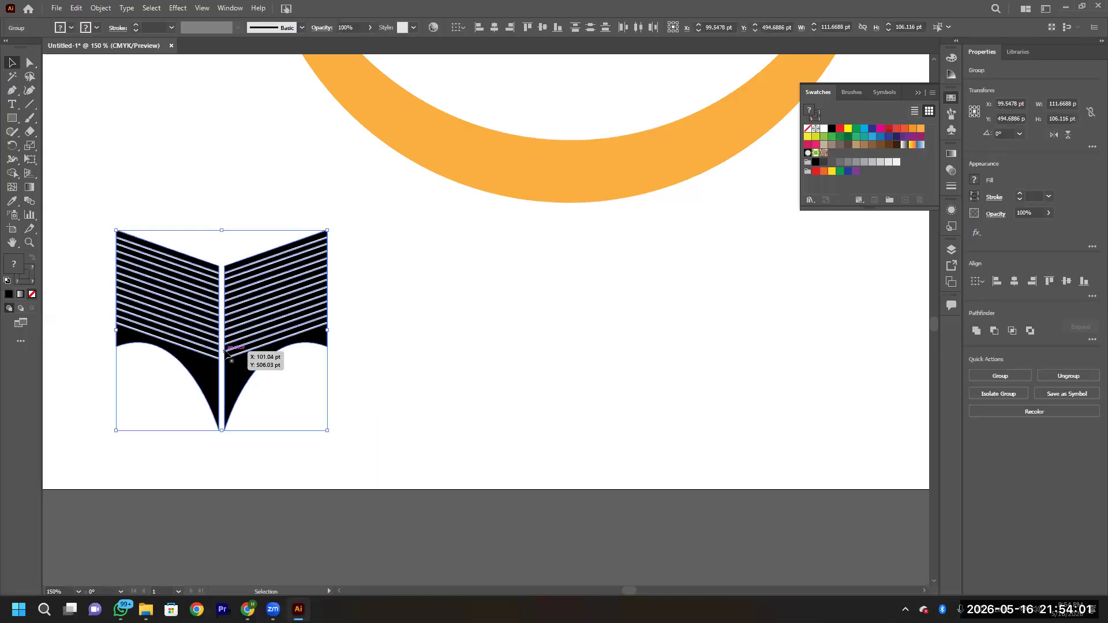
key(ctrl+g)
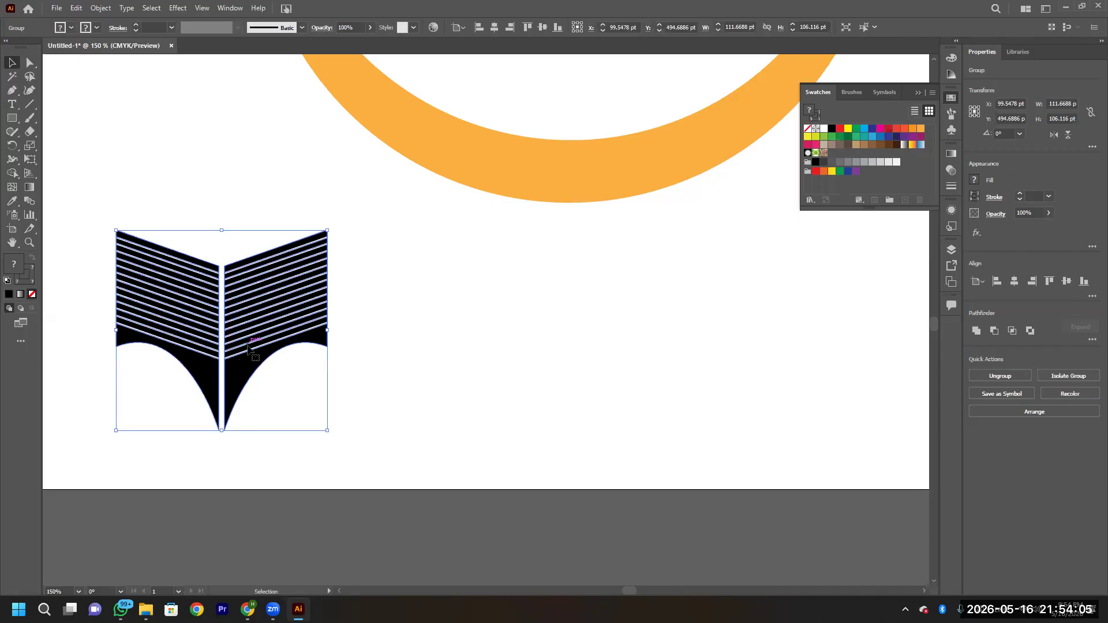
Centre the book inside the orange ring and enlarge it to about 197 × 187 pt.
drag(249, 346, 461, 228)
key(ctrl+minus)
key(ctrl+minus)
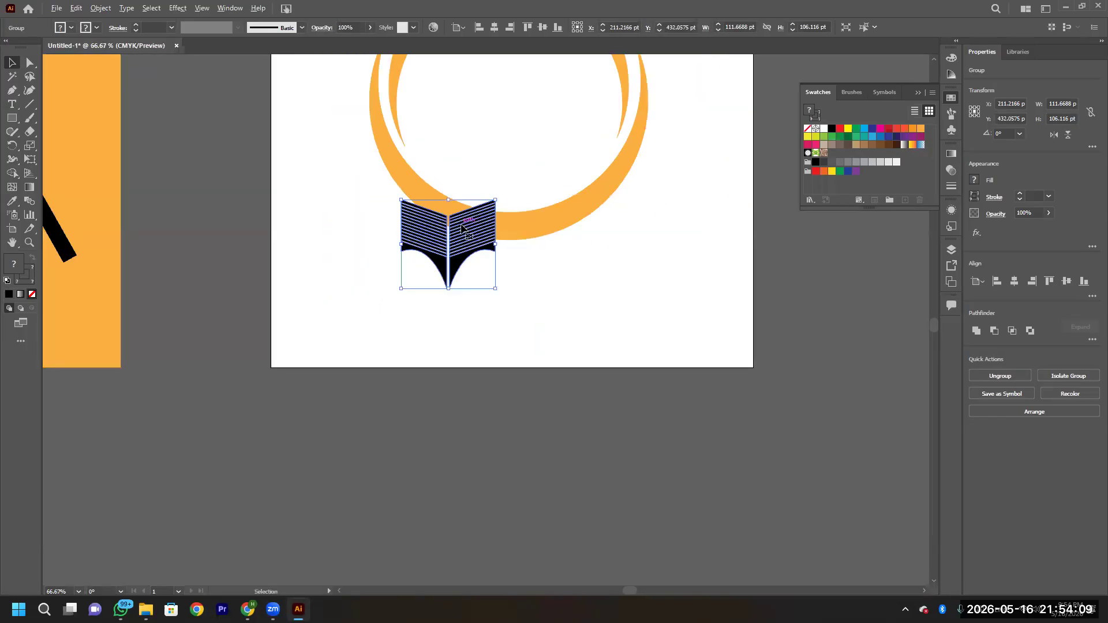
scroll(462, 228, up, 3)
drag(482, 298, 539, 159)
drag(557, 229, 598, 268)
drag(458, 128, 427, 98)
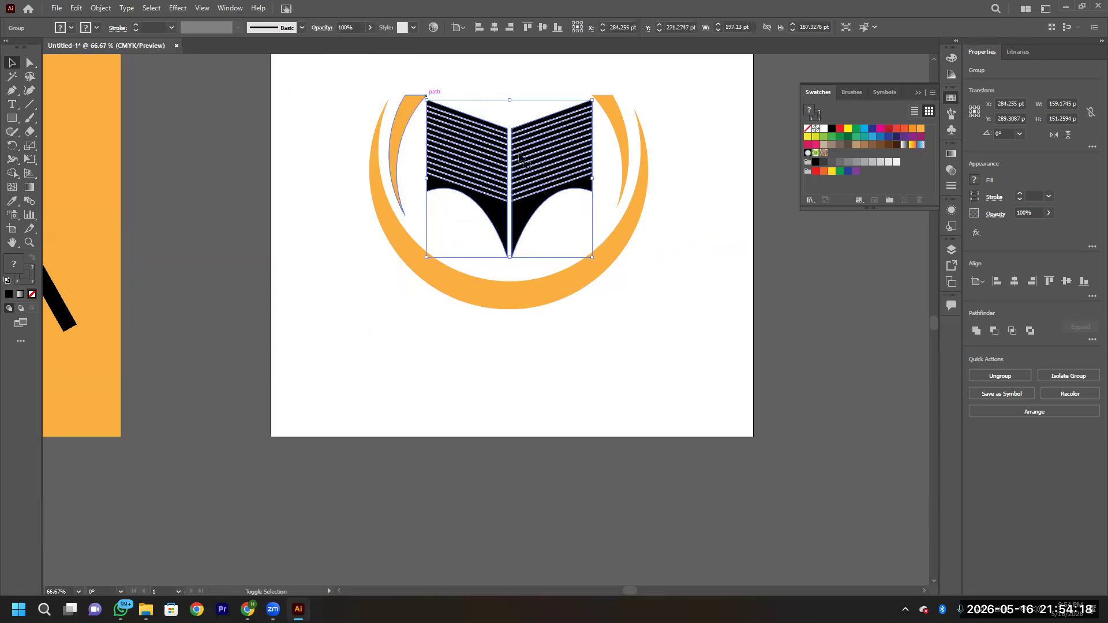
click(729, 220)
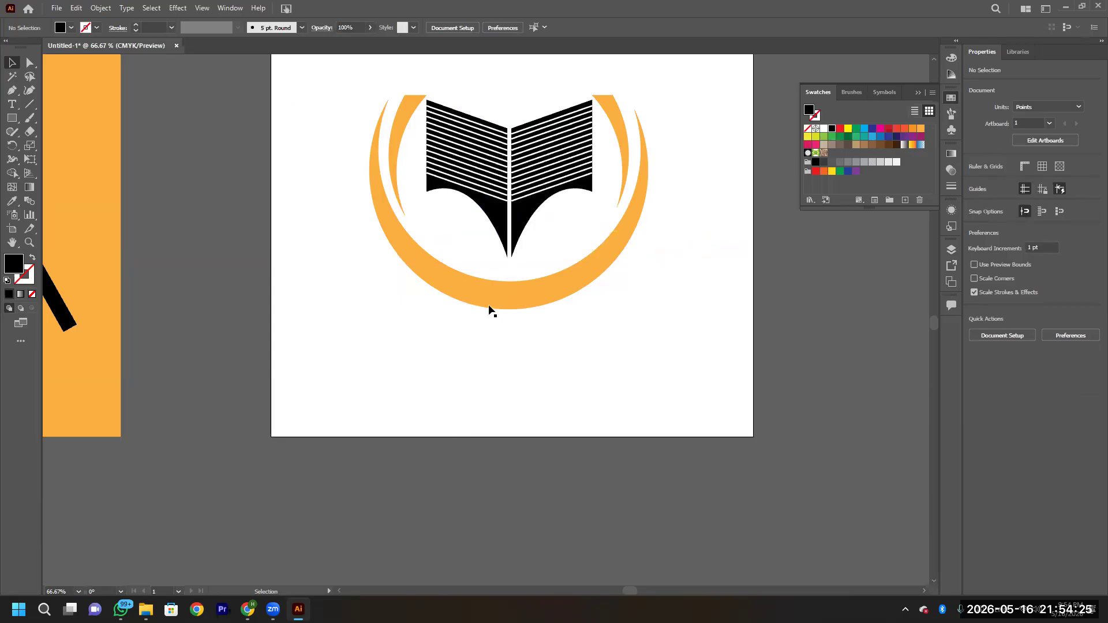
click(12, 117)
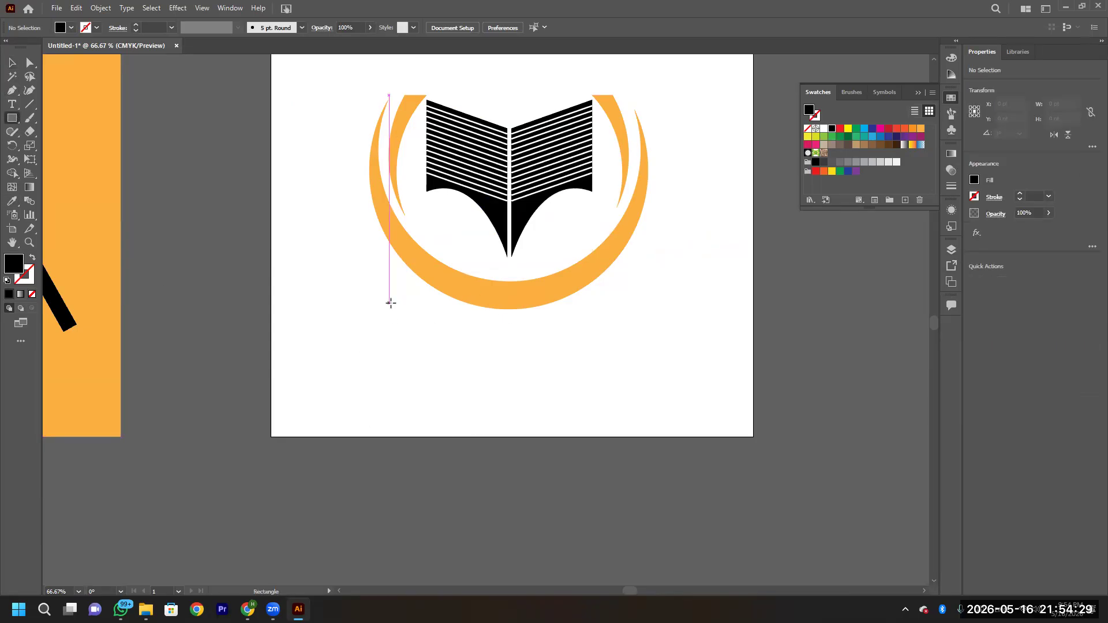
Draw a black bar about 332 × 36 pt spanning the full width beneath the ring.
drag(382, 304, 648, 335)
drag(380, 319, 369, 318)
click(11, 67)
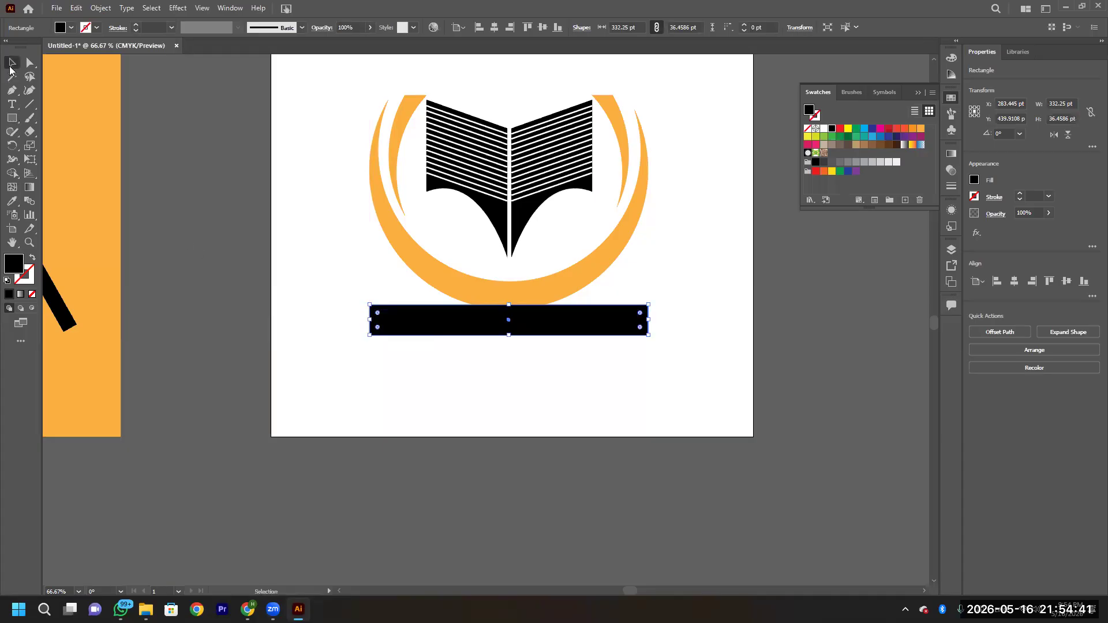
click(322, 297)
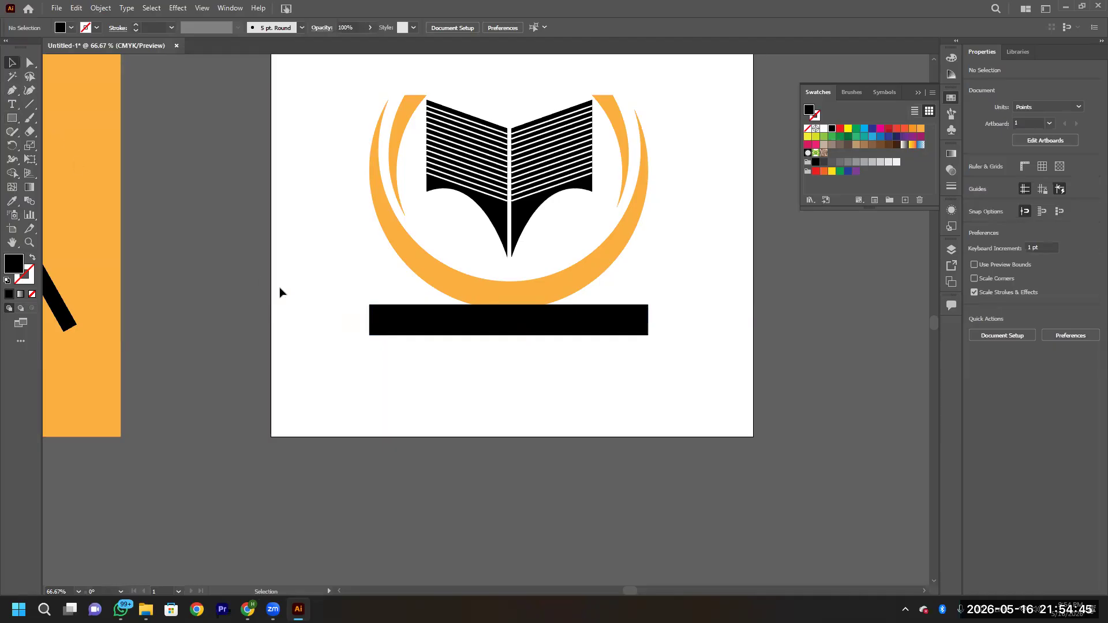
click(12, 118)
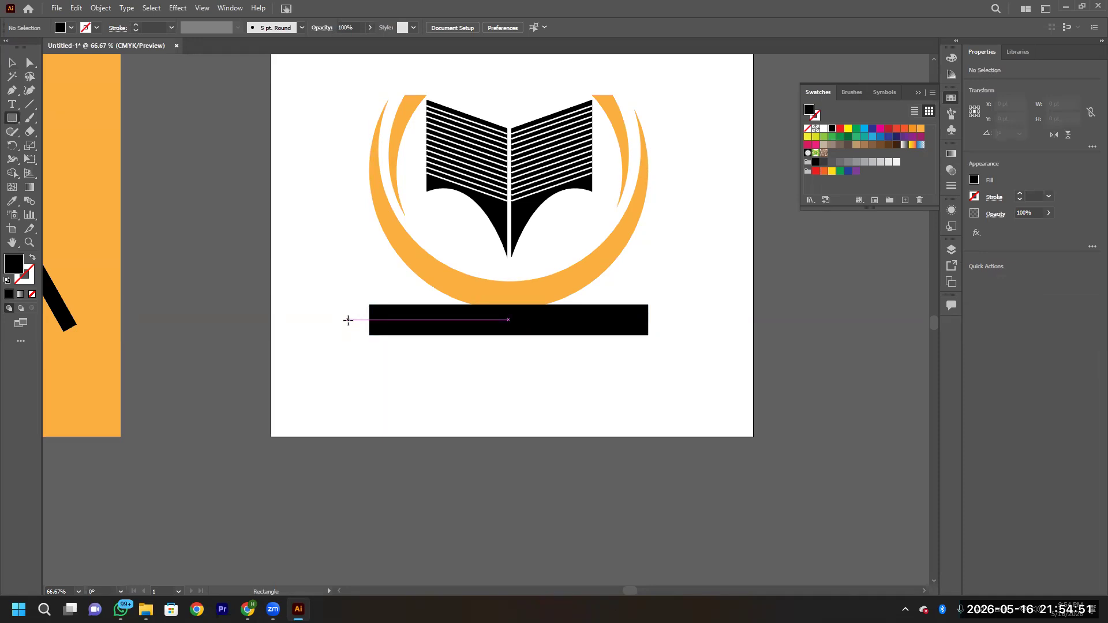
Draw a 56 × 40 pt black block under the bar's left end and copy it to the right end.
drag(348, 320, 395, 353)
click(14, 65)
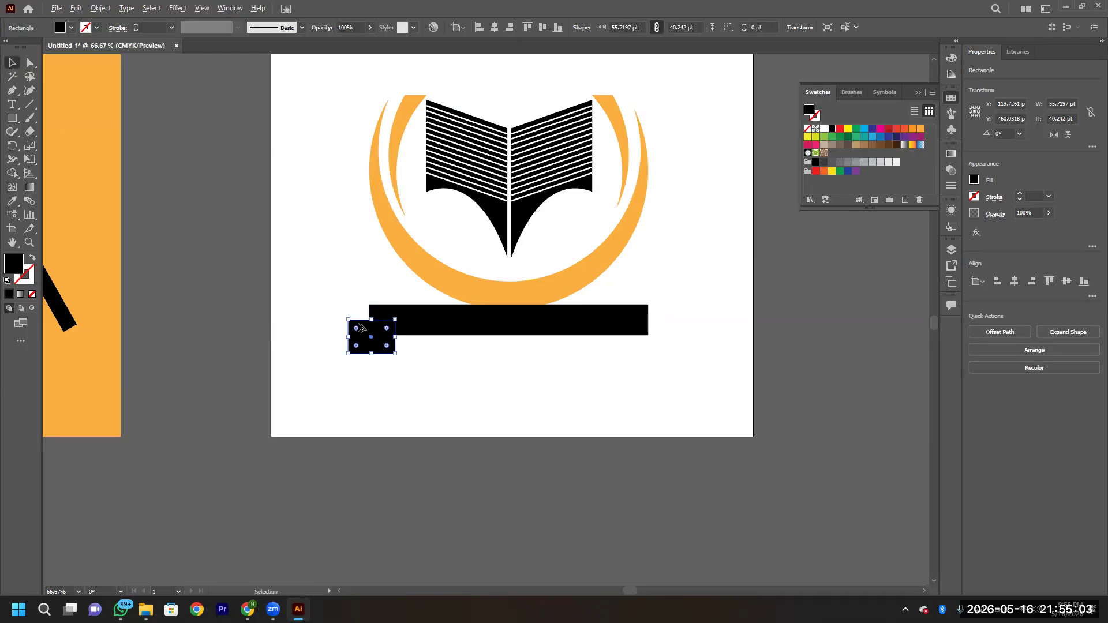
drag(367, 342, 642, 343)
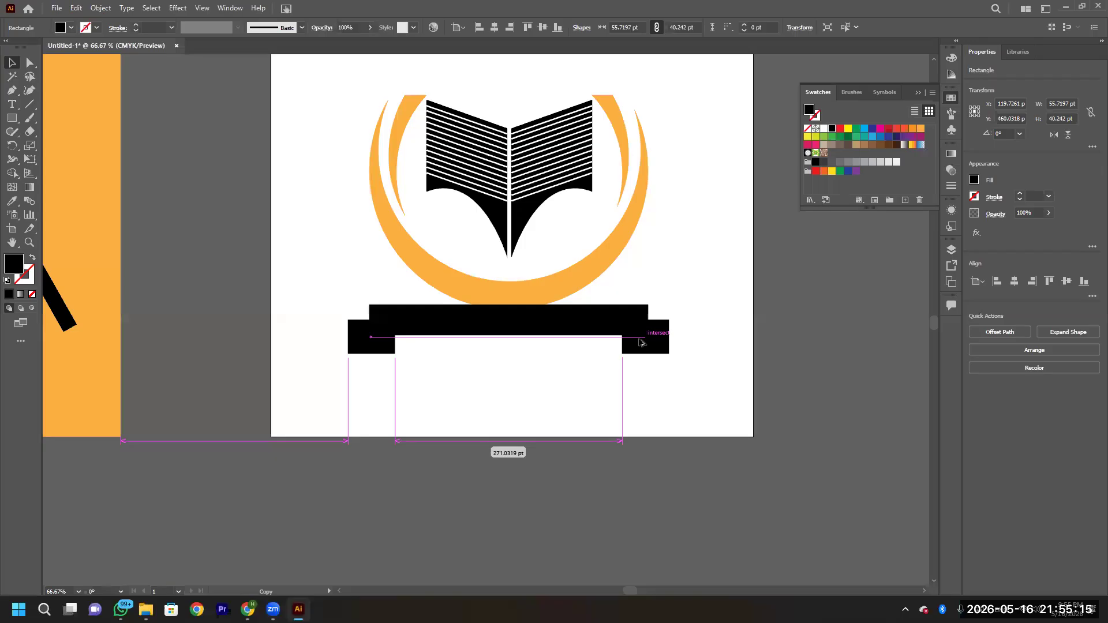
drag(643, 343, 642, 343)
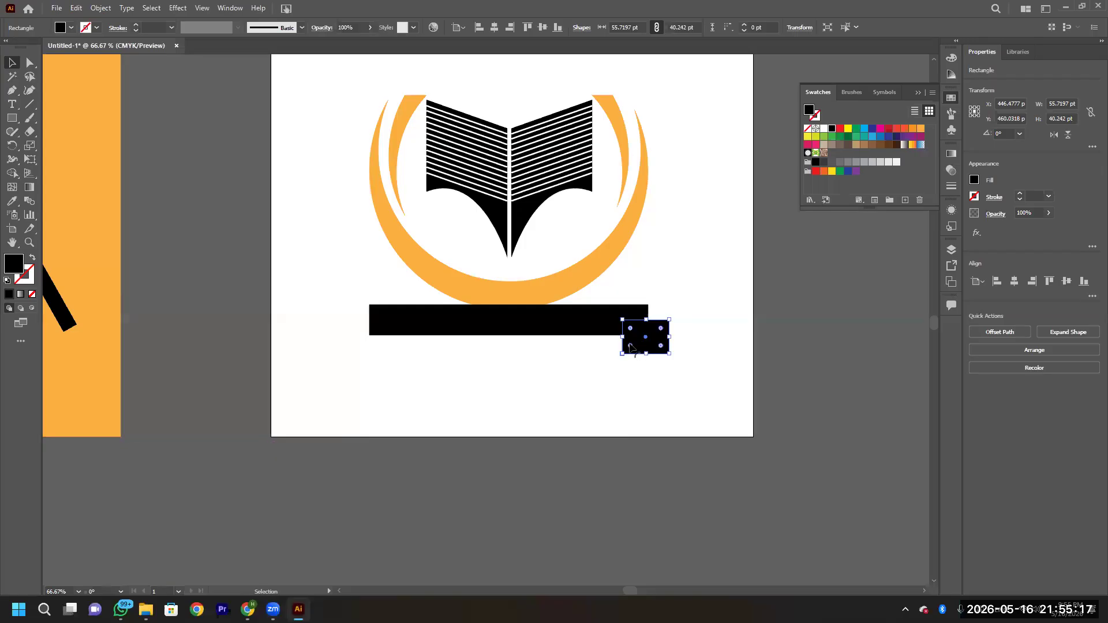
key(ctrl+z)
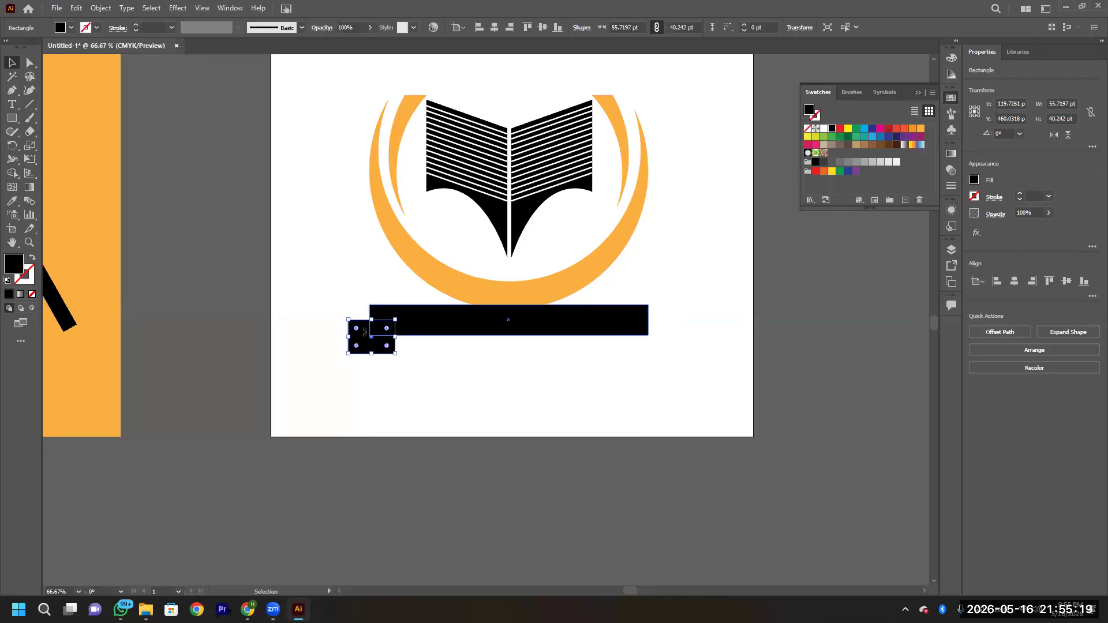
drag(371, 341, 645, 341)
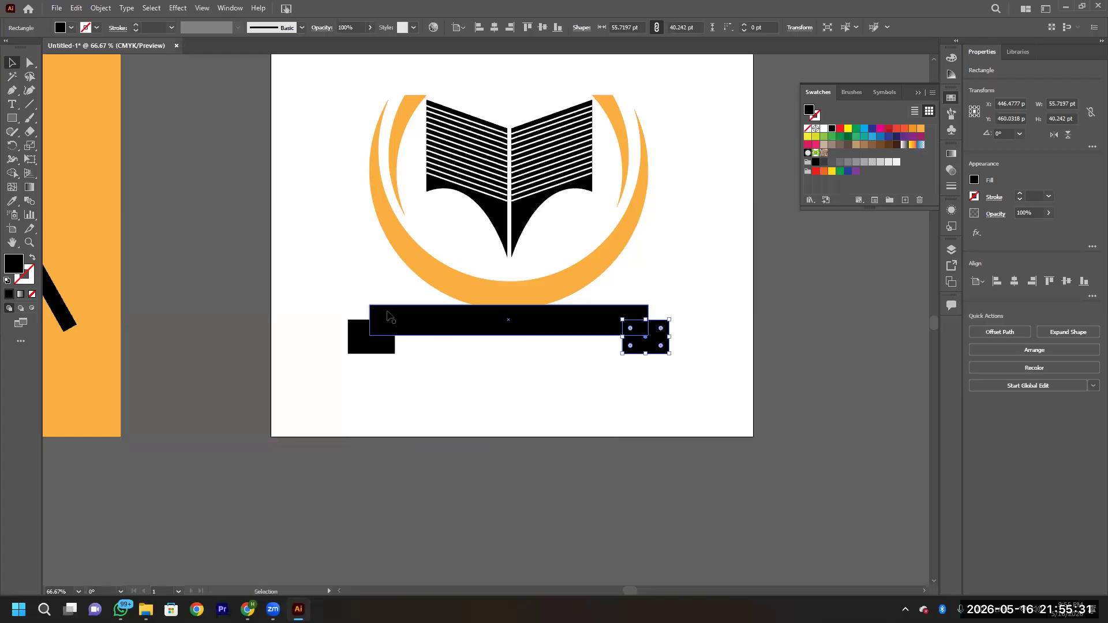
click(321, 301)
Try white and red fills on the two end rectangles, then revert both to black.
click(359, 324)
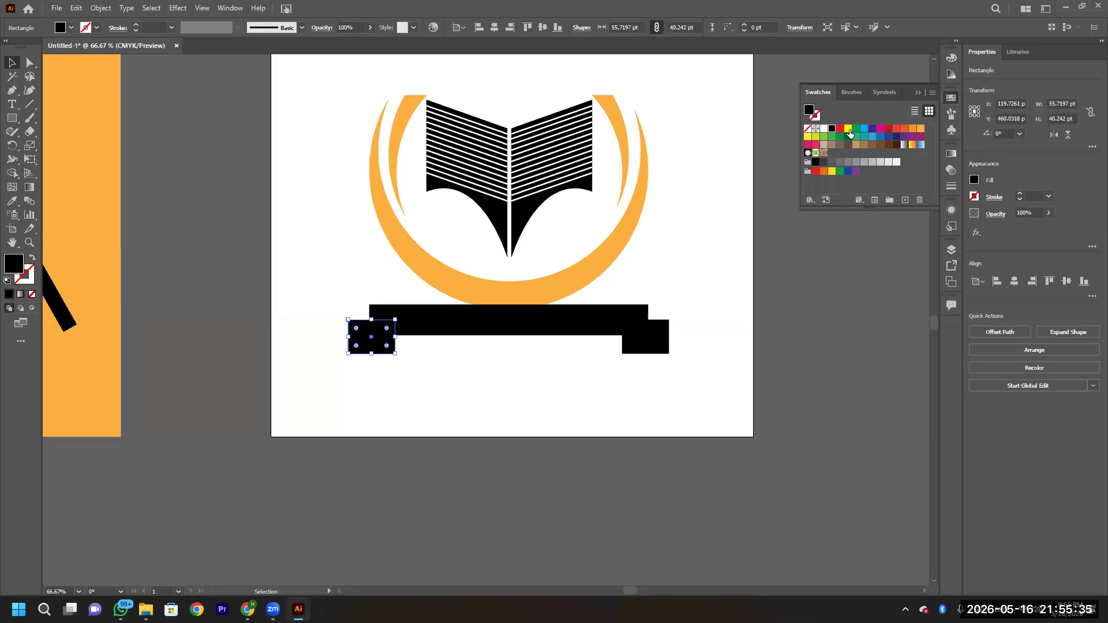
click(824, 129)
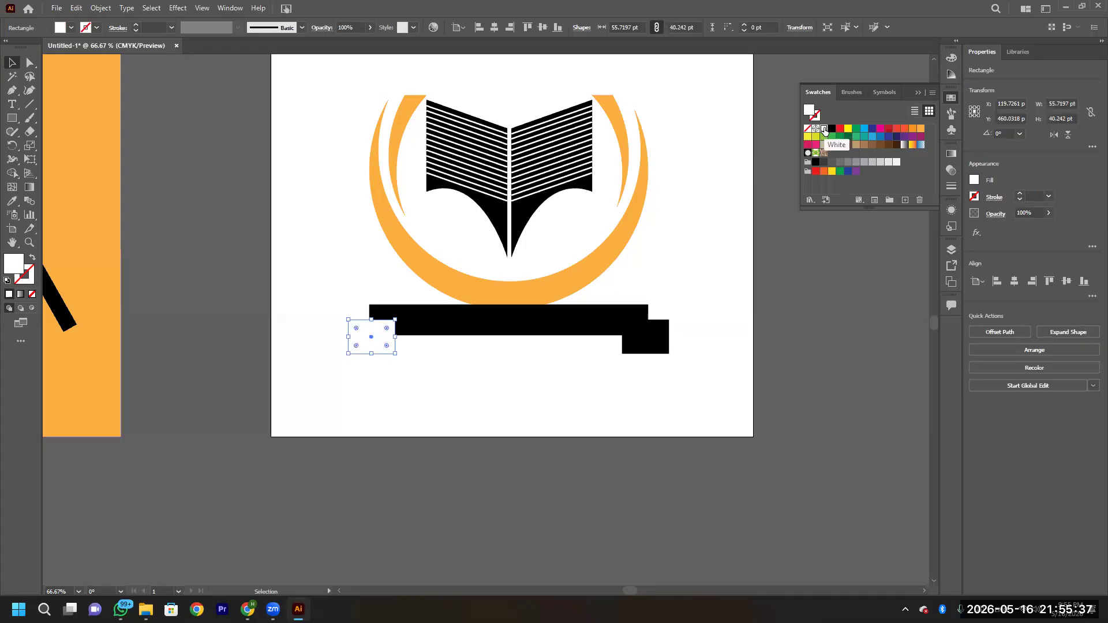
click(839, 128)
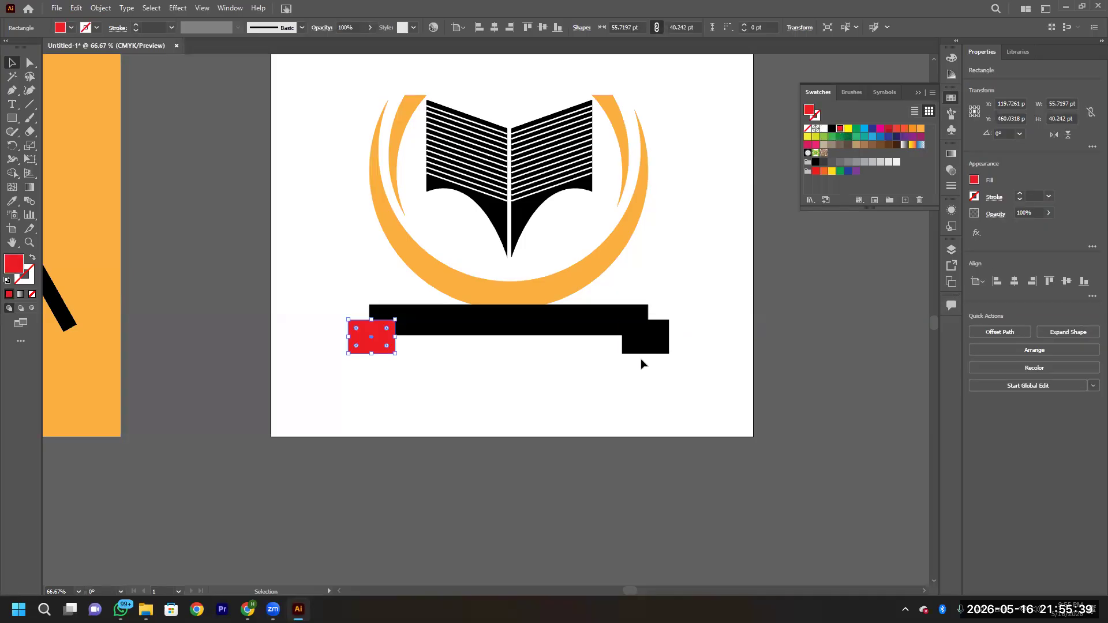
click(642, 348)
click(839, 129)
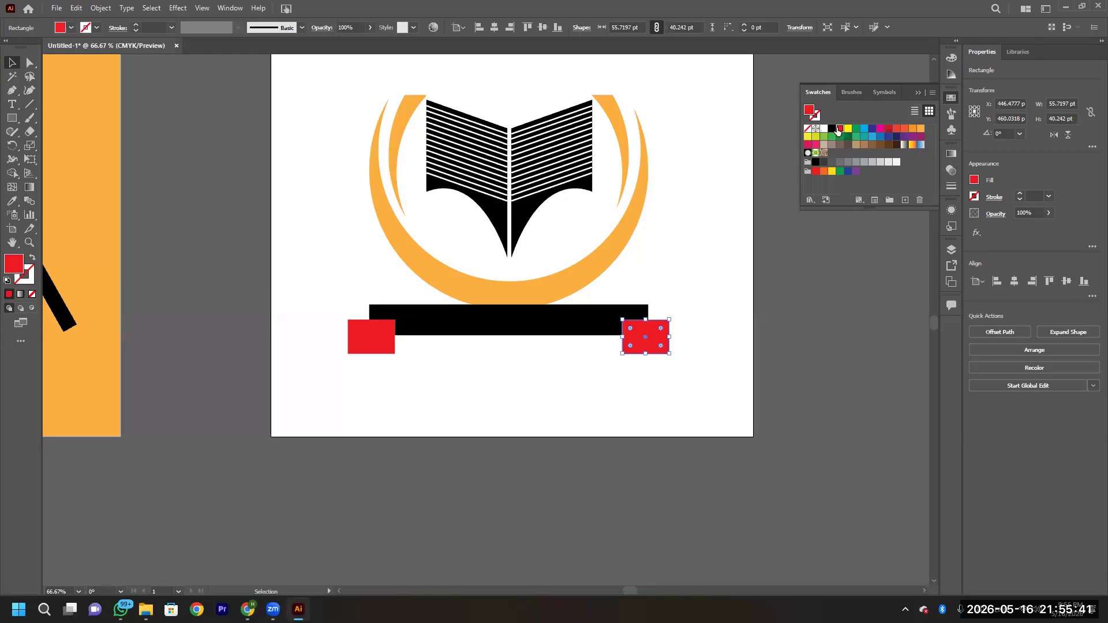
click(366, 338)
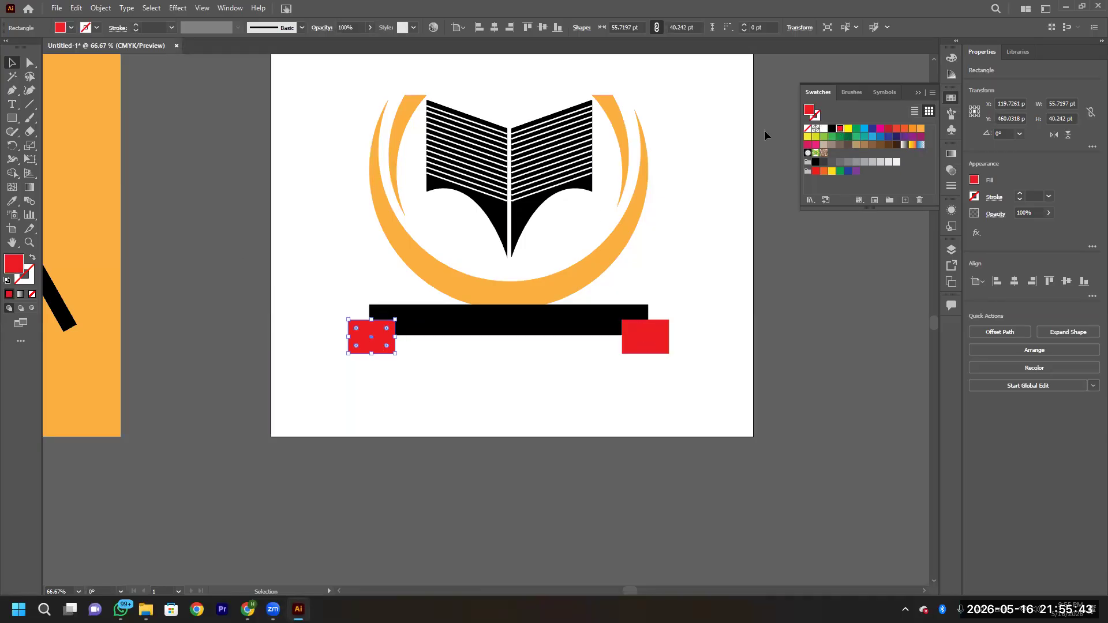
click(832, 129)
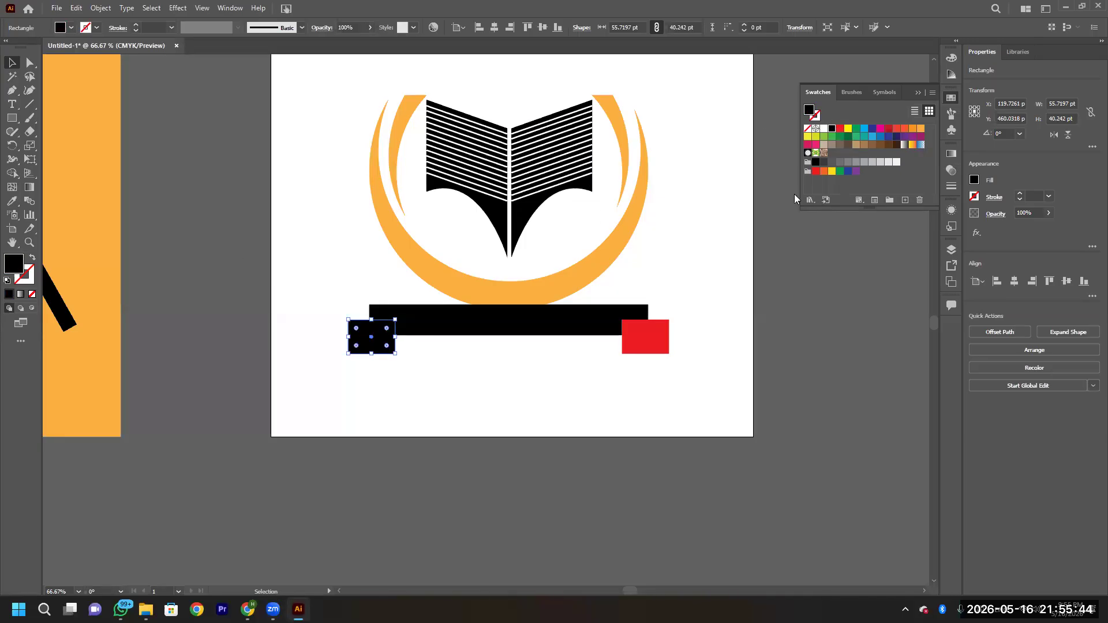
click(635, 349)
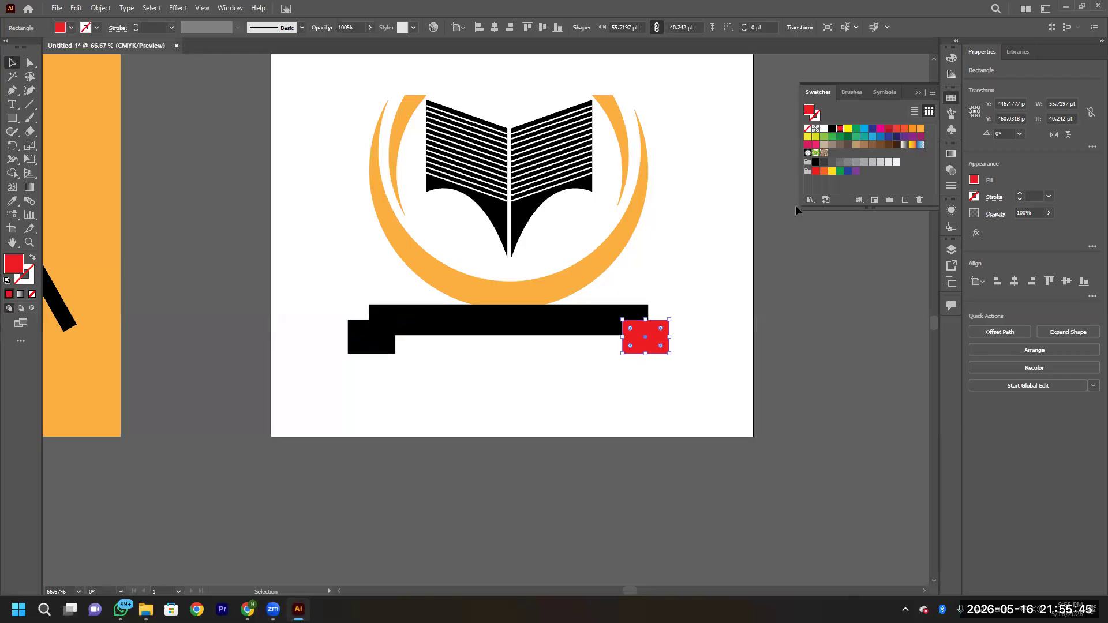
click(831, 128)
Fill the bar and both end blocks with orange and nudge them slightly lower.
drag(289, 317, 721, 369)
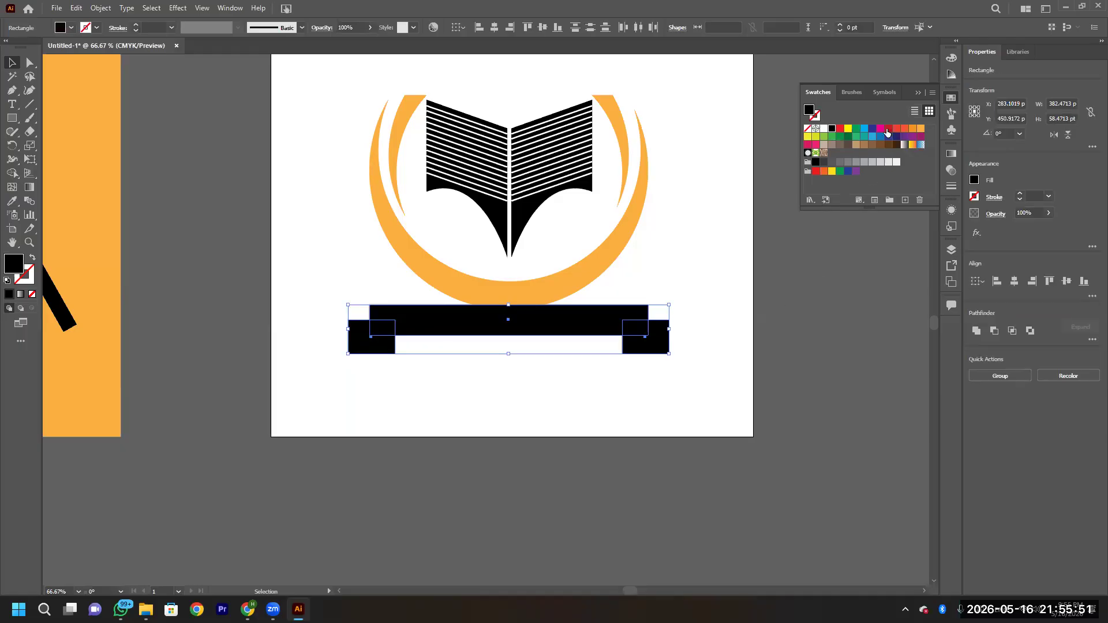
click(921, 128)
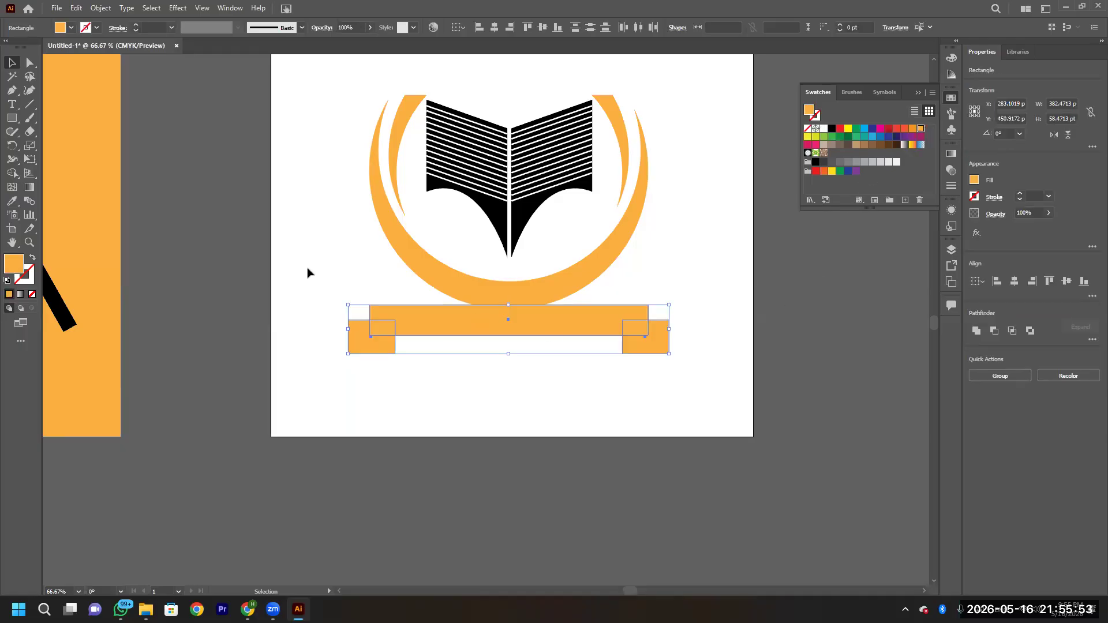
drag(507, 327, 508, 331)
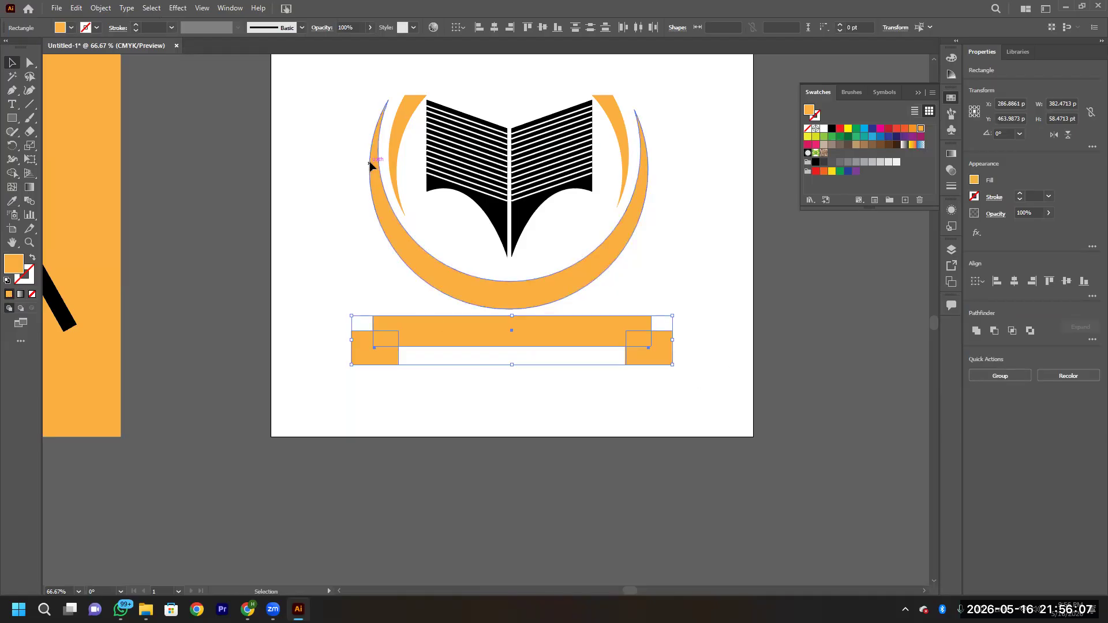
click(176, 9)
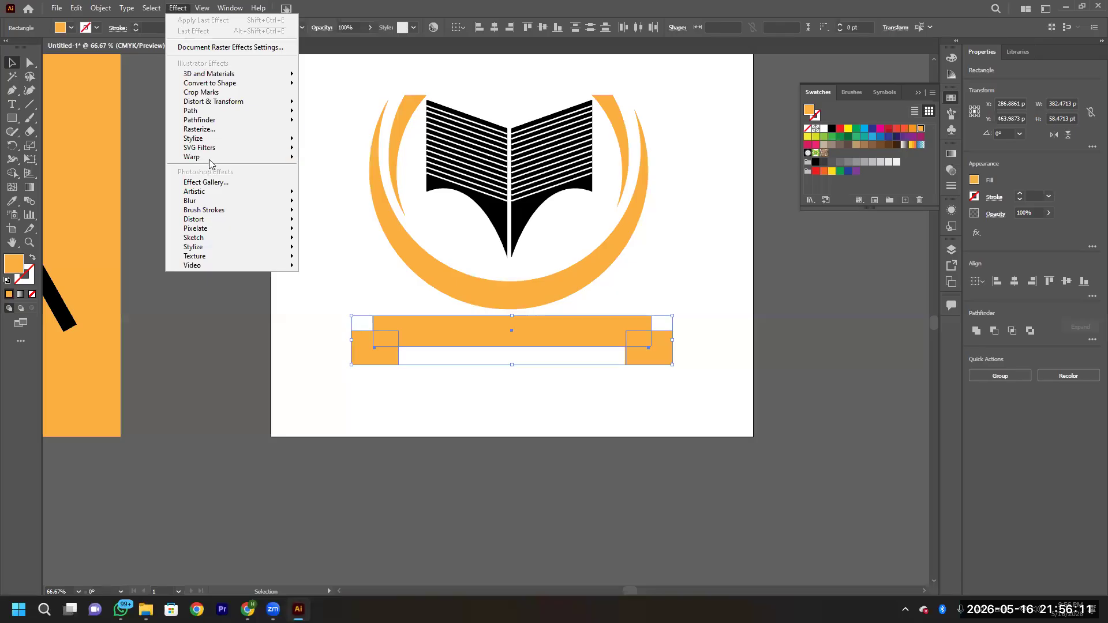
mouse_move(209, 164)
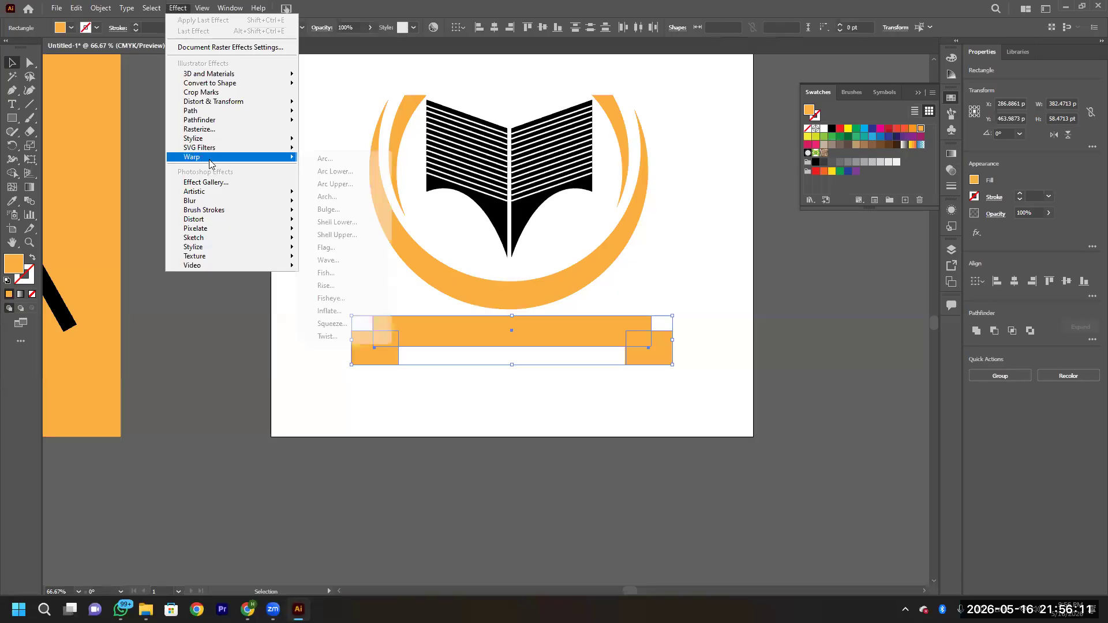
click(323, 159)
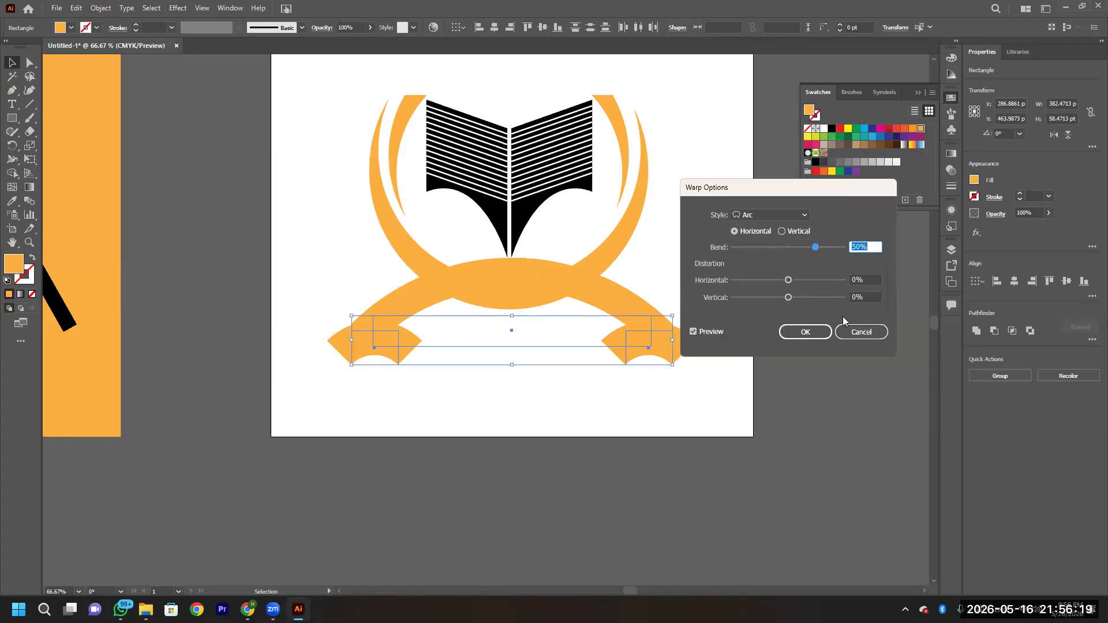
click(861, 332)
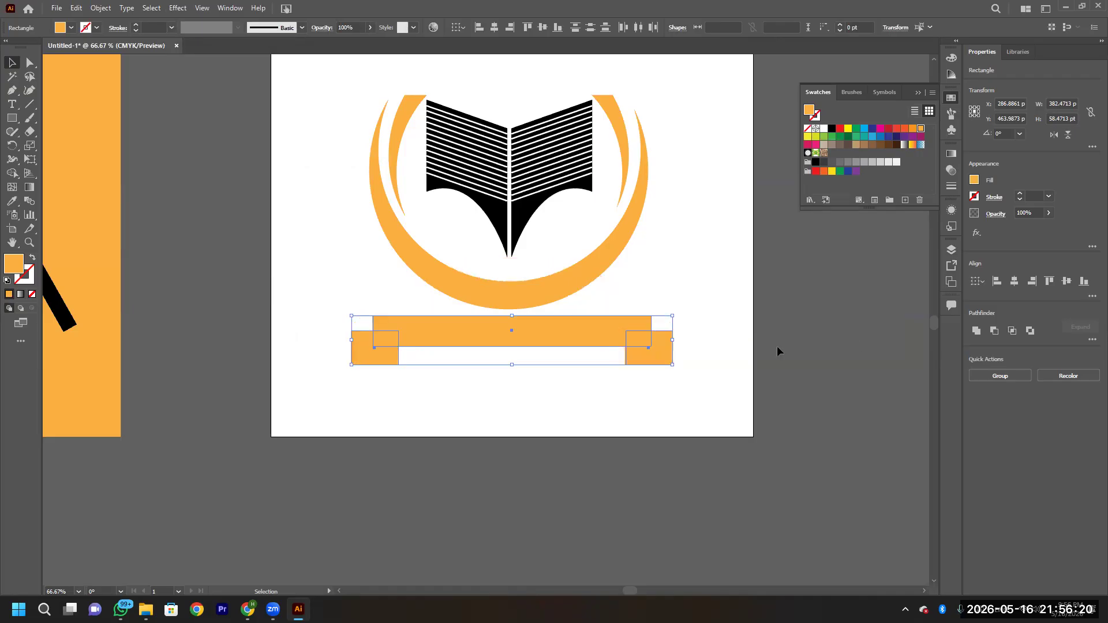
click(321, 374)
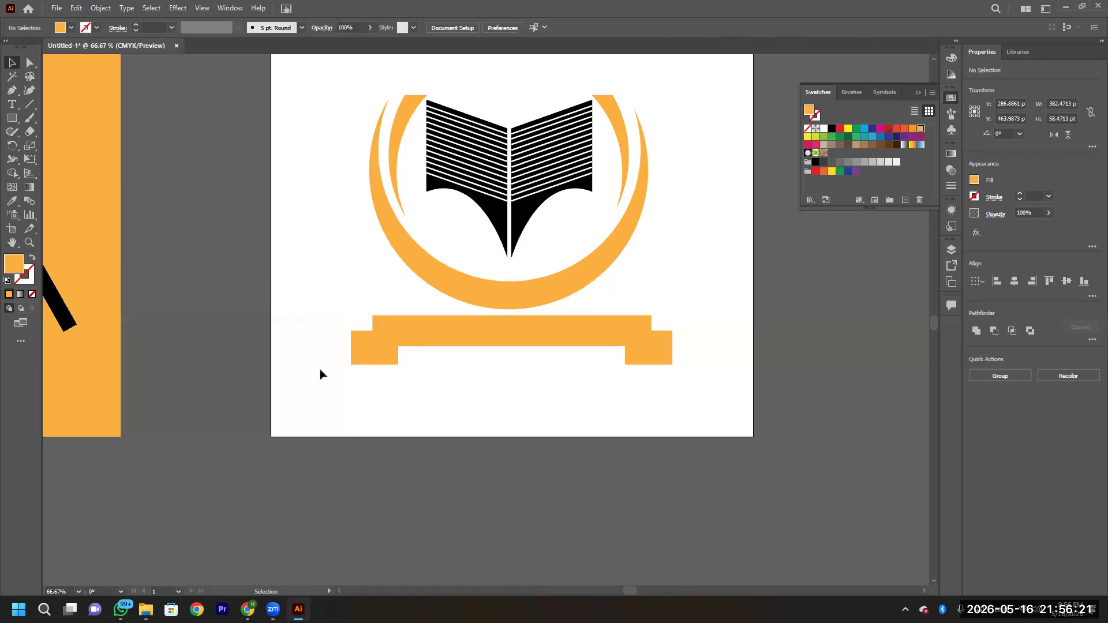
click(352, 348)
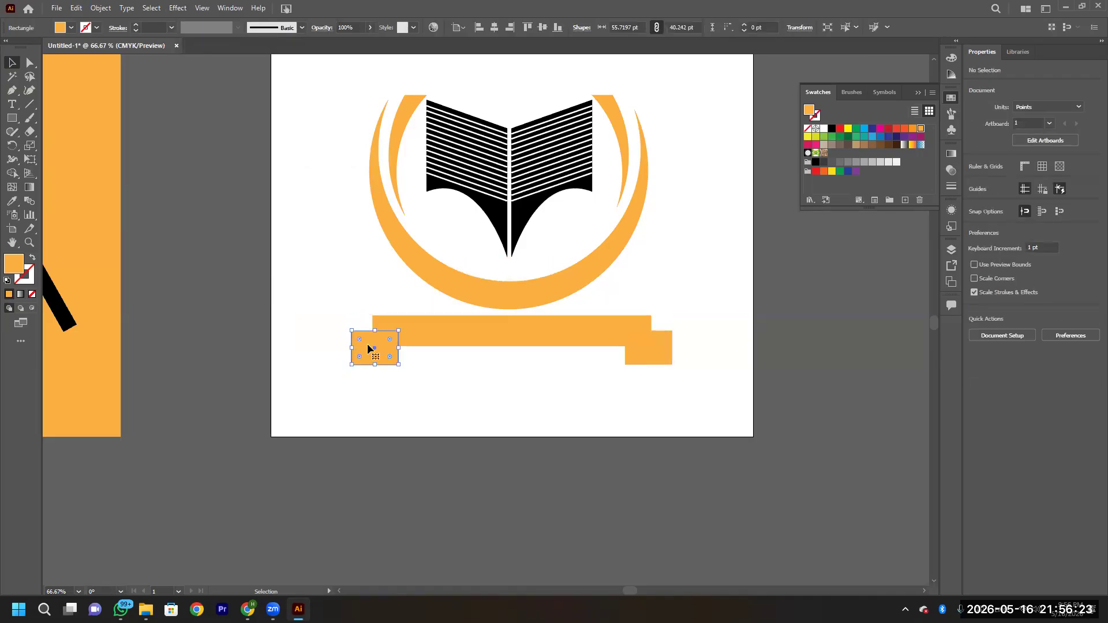
Add a midpoint anchor on the outer edge of each end rectangle.
click(20, 93)
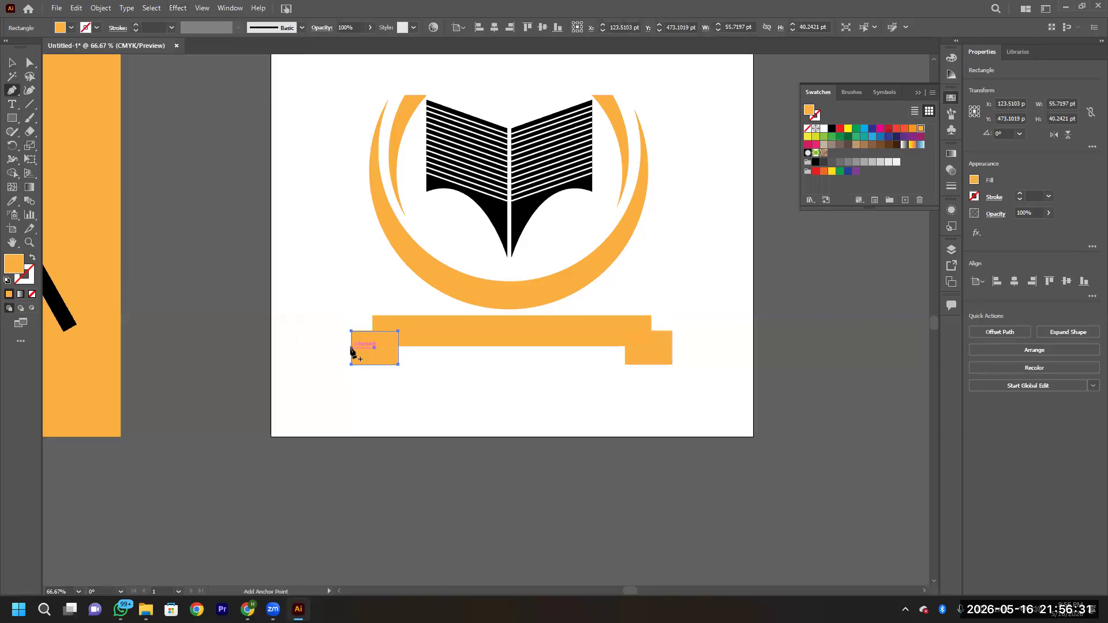
click(351, 348)
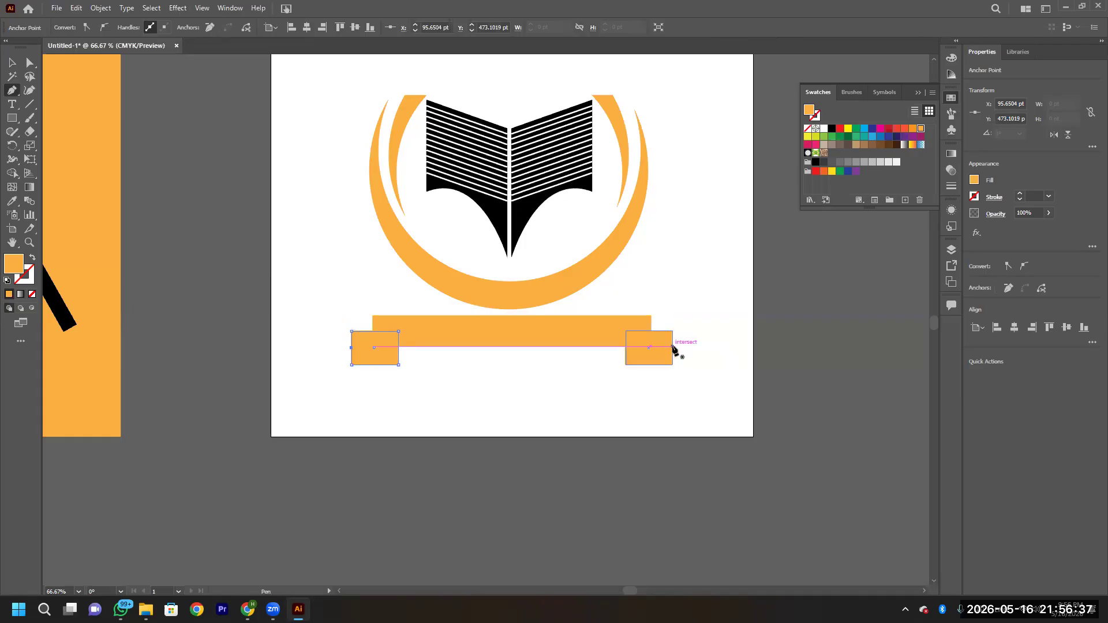
click(674, 346)
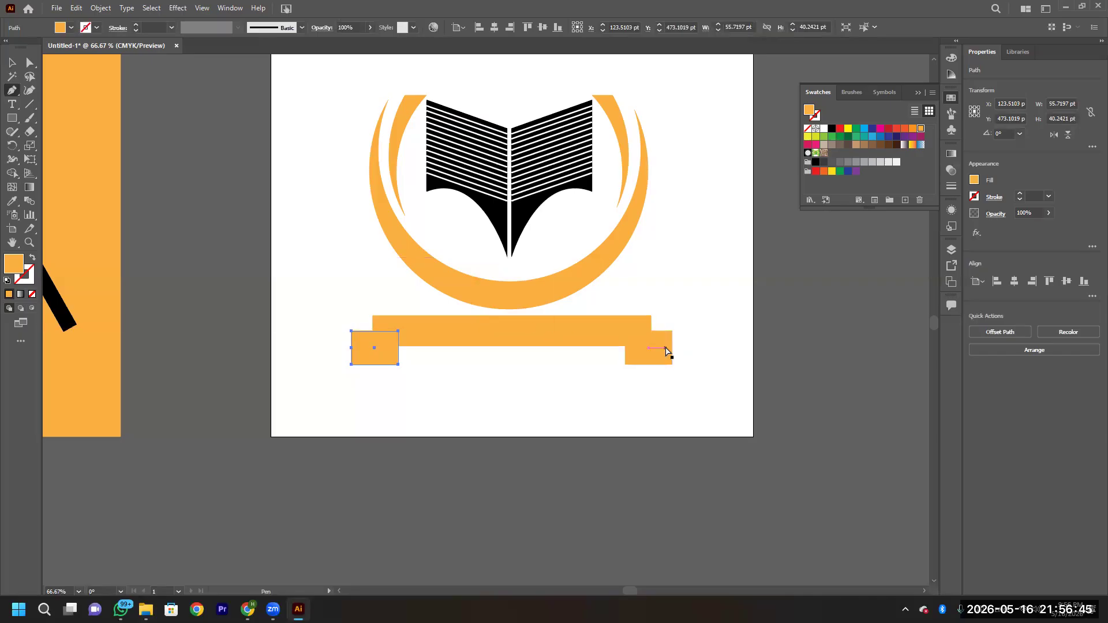
click(667, 350)
key(ctrl)
ctrl+click(666, 351)
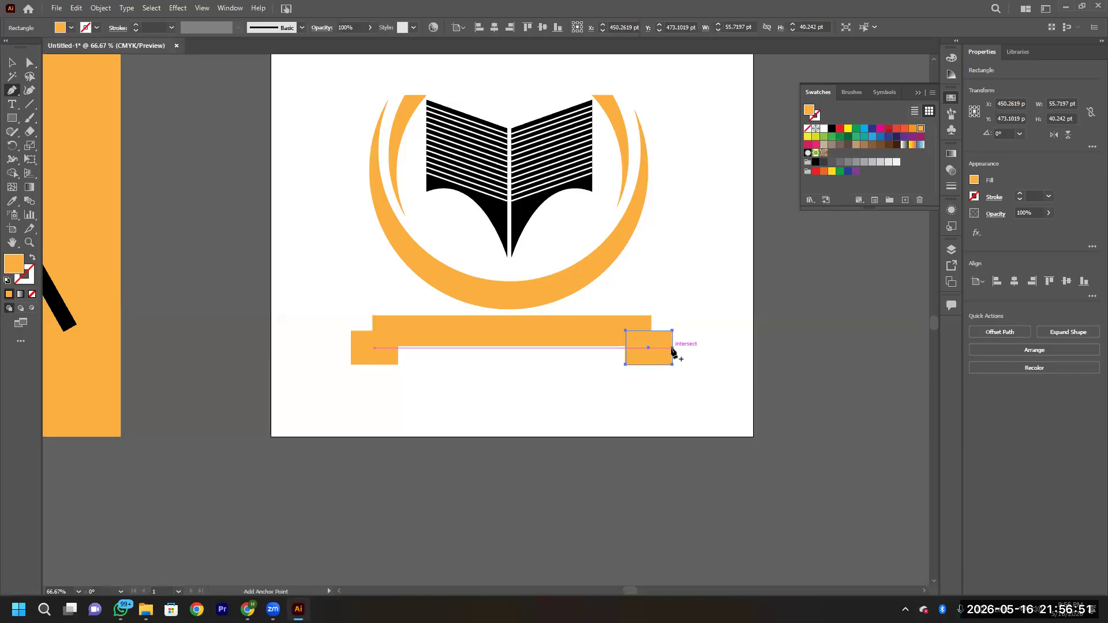
click(672, 349)
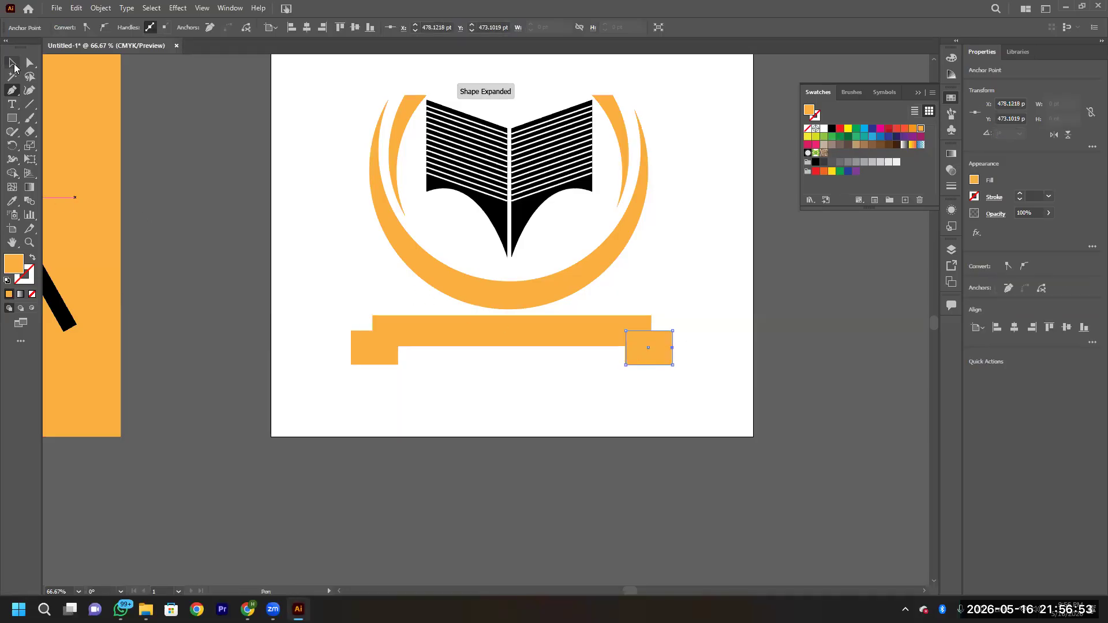
Drag each new anchor inward to cut V-shaped notches, then select all ribbon pieces.
click(29, 62)
click(356, 354)
click(352, 349)
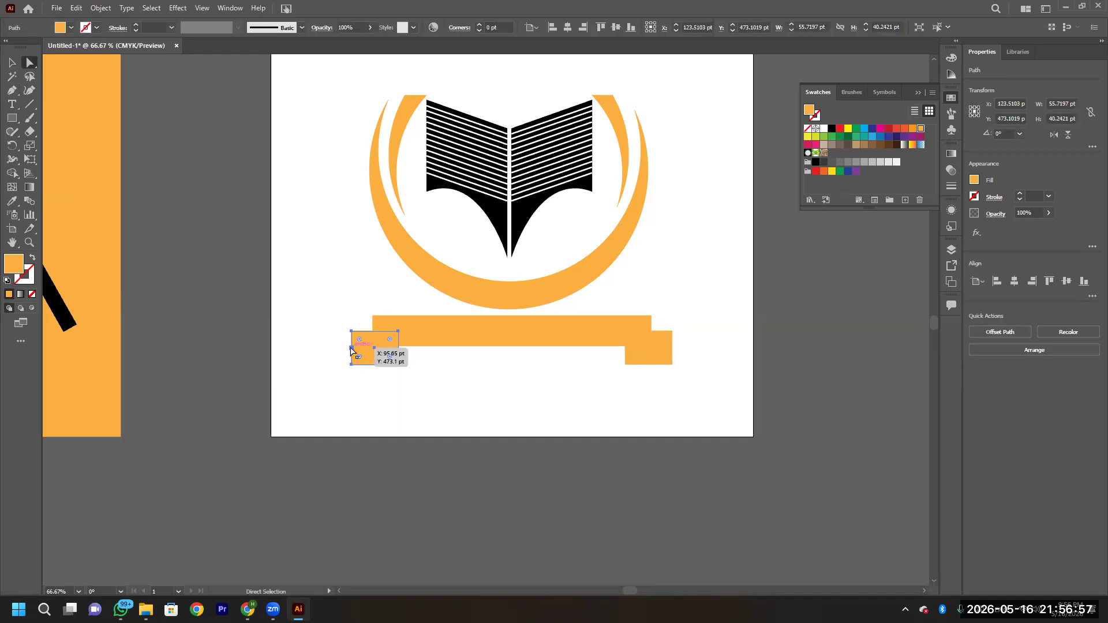
drag(351, 349, 372, 348)
click(666, 353)
click(672, 349)
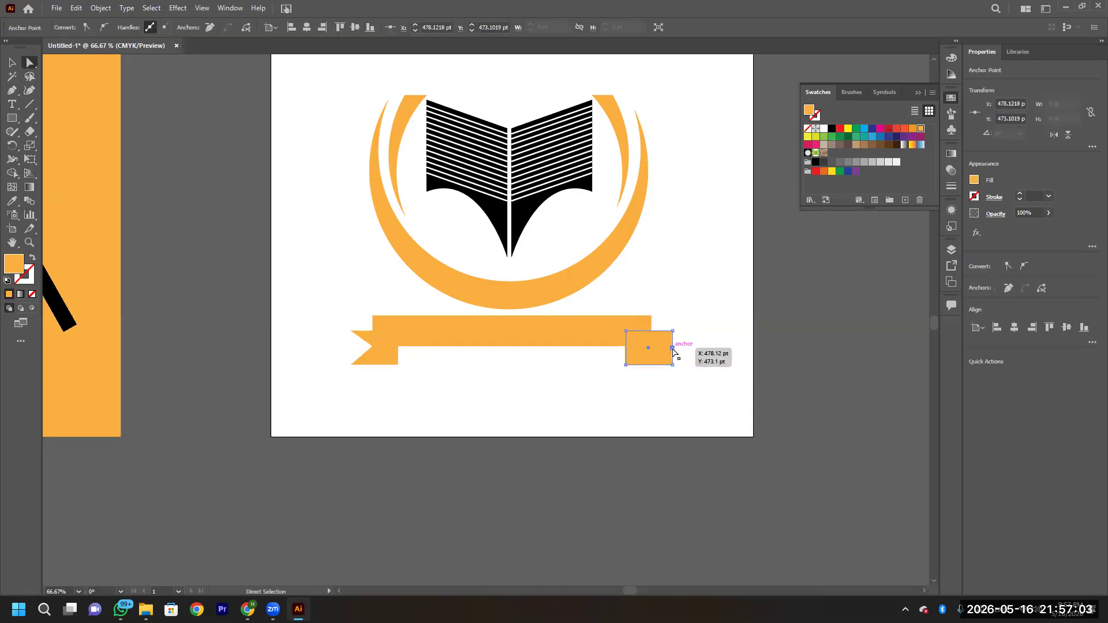
drag(673, 349, 652, 349)
drag(652, 350, 648, 346)
click(292, 347)
drag(289, 322, 682, 383)
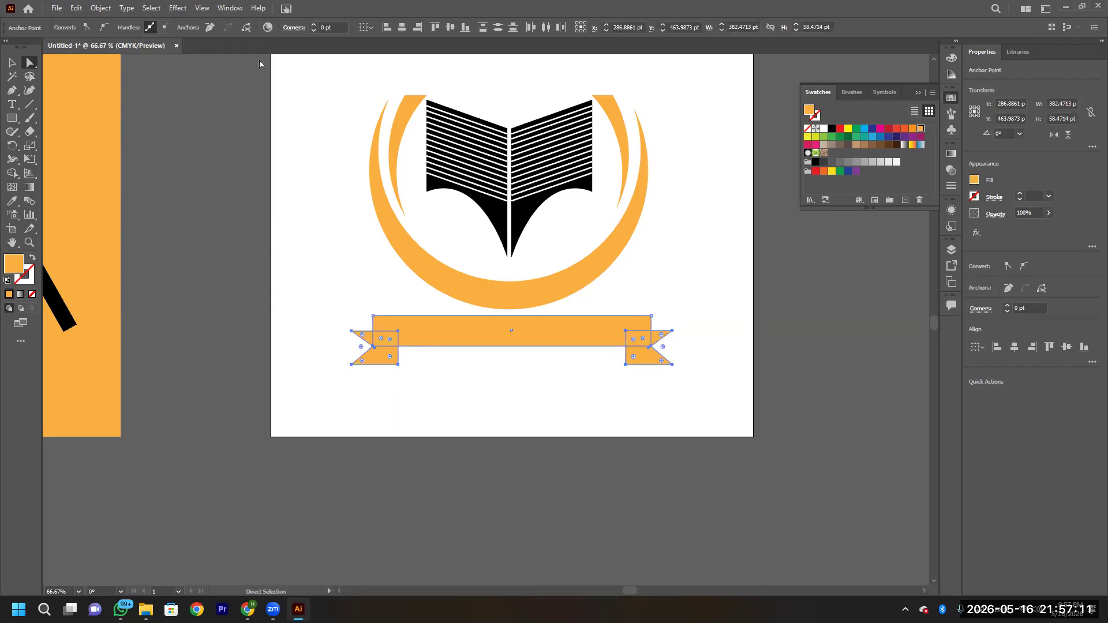
click(174, 10)
Apply a horizontal Arc warp with -16% bend to the ribbon.
mouse_move(212, 161)
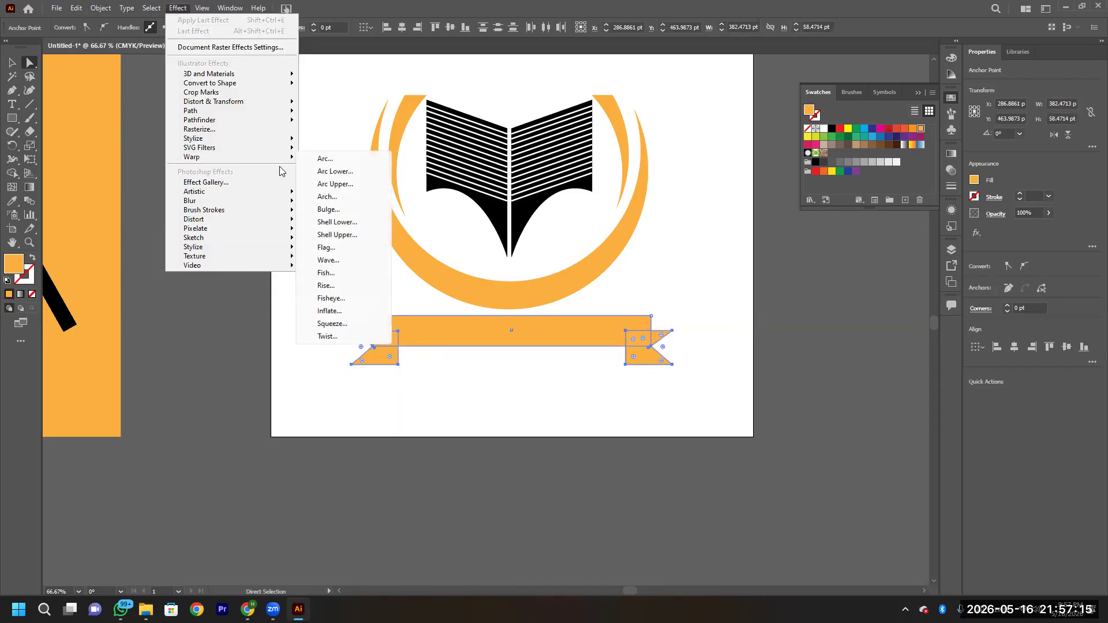
click(323, 161)
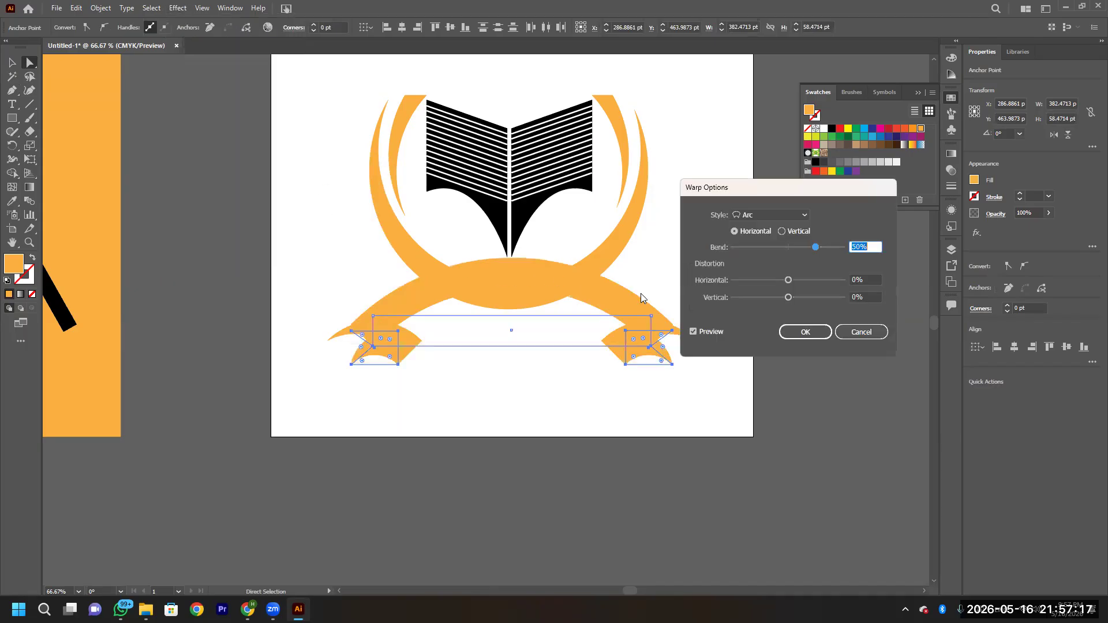
drag(817, 249, 798, 248)
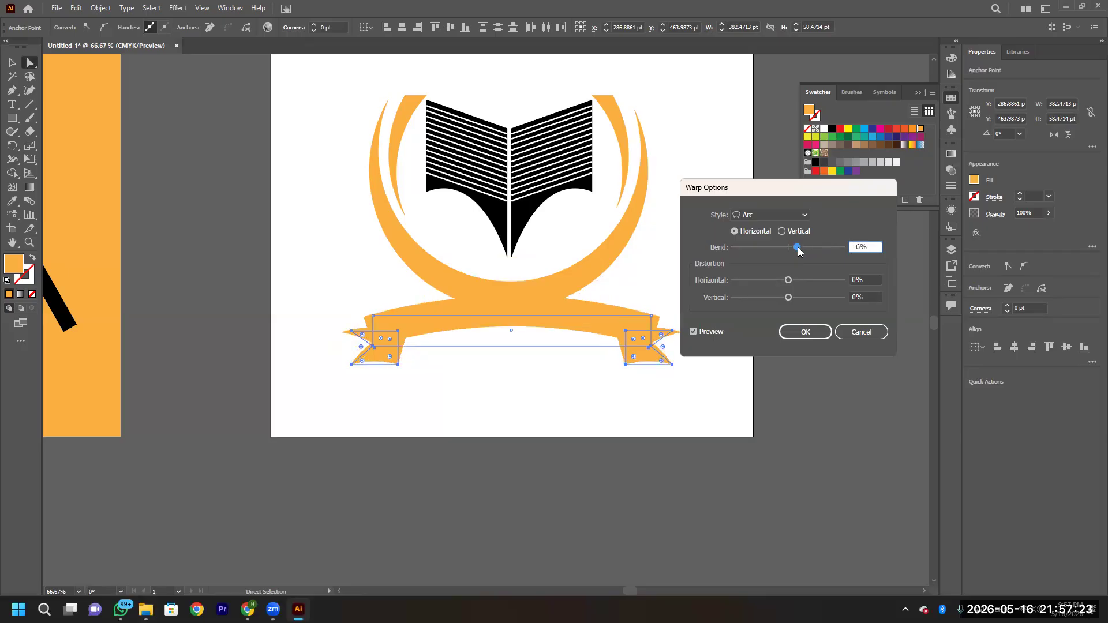
drag(800, 247, 798, 249)
click(786, 219)
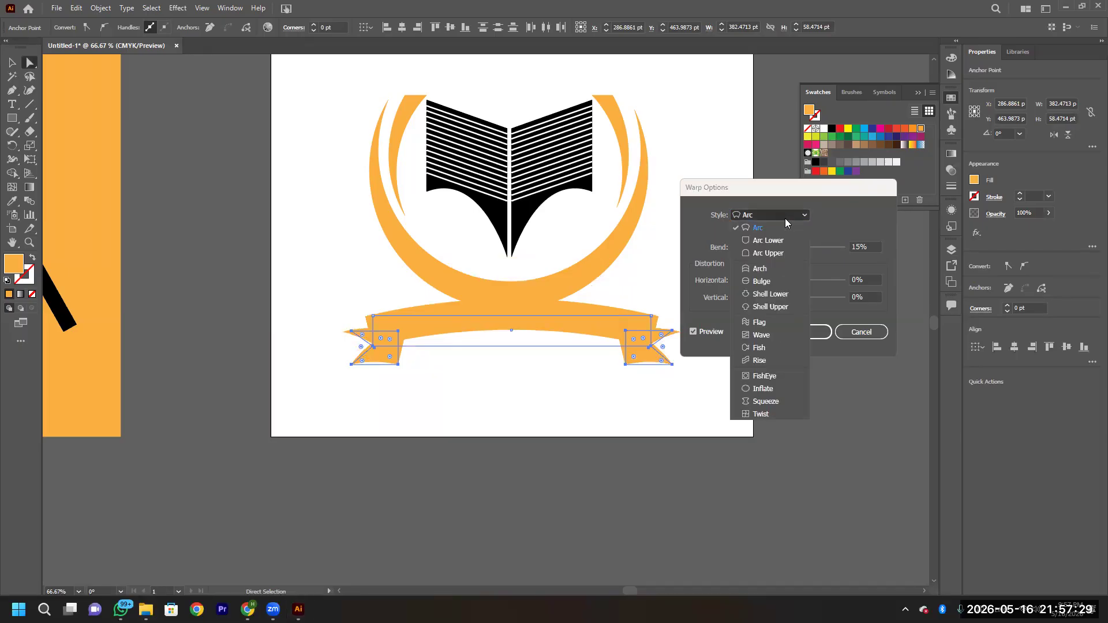
click(776, 269)
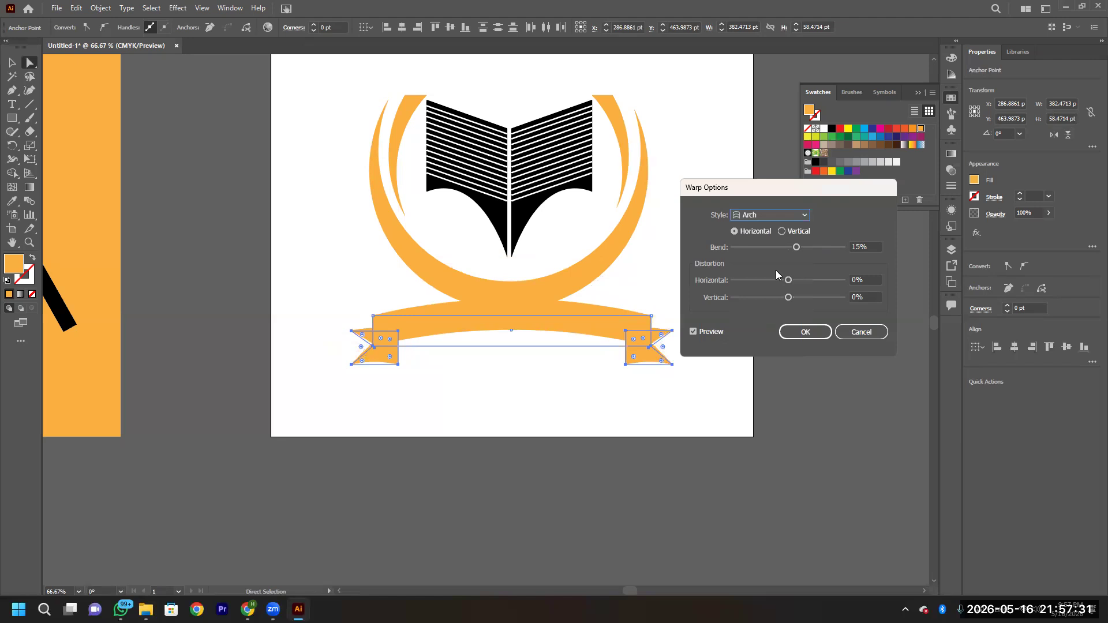
click(763, 214)
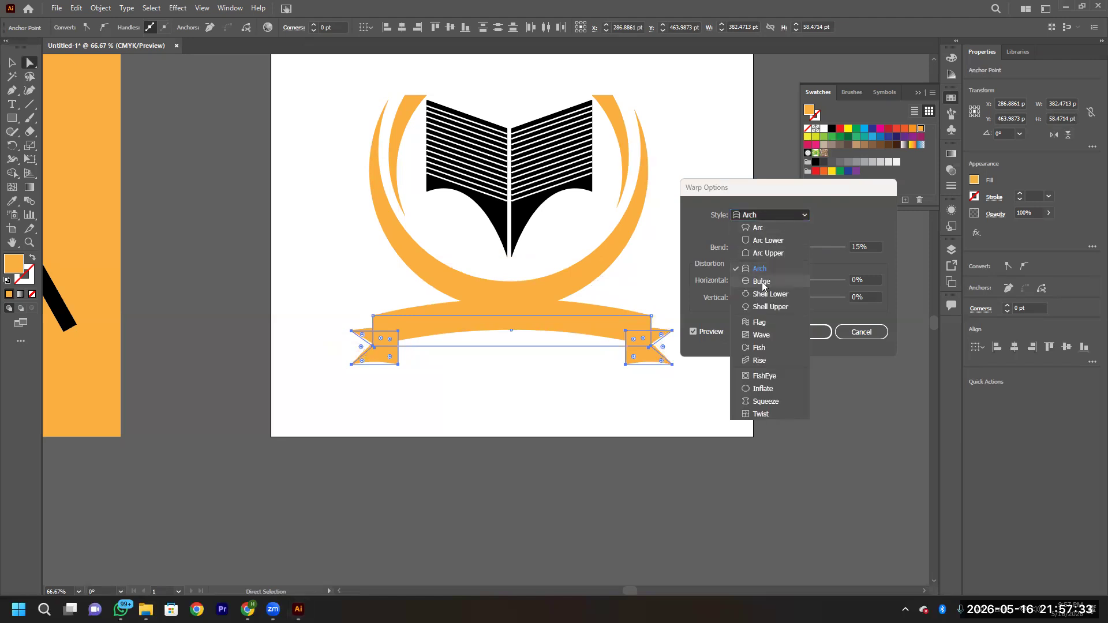
click(756, 227)
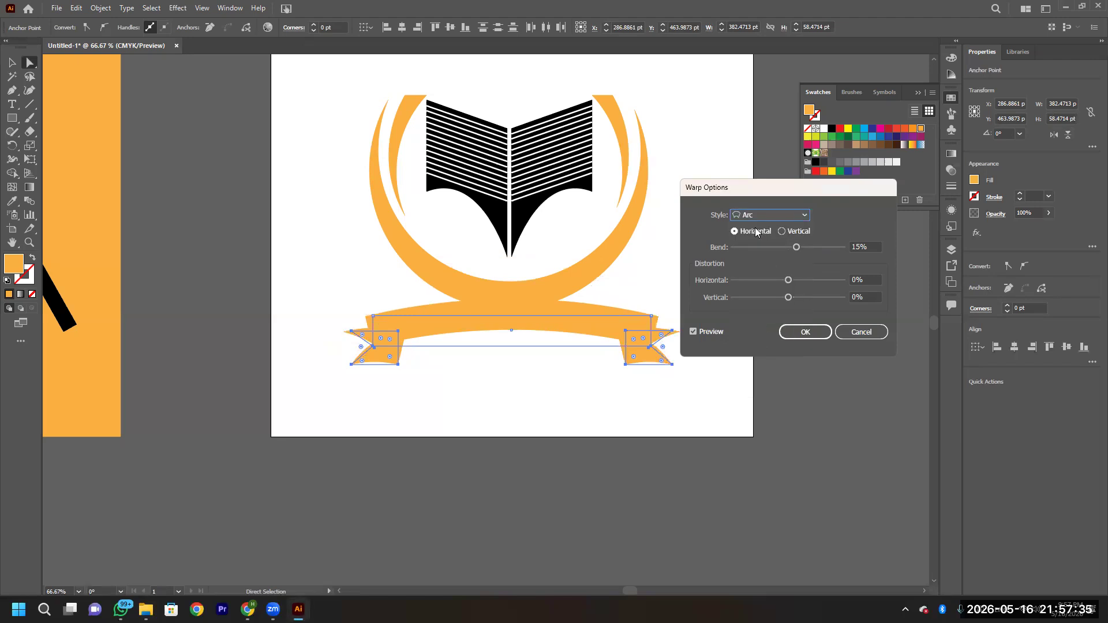
drag(796, 247, 780, 248)
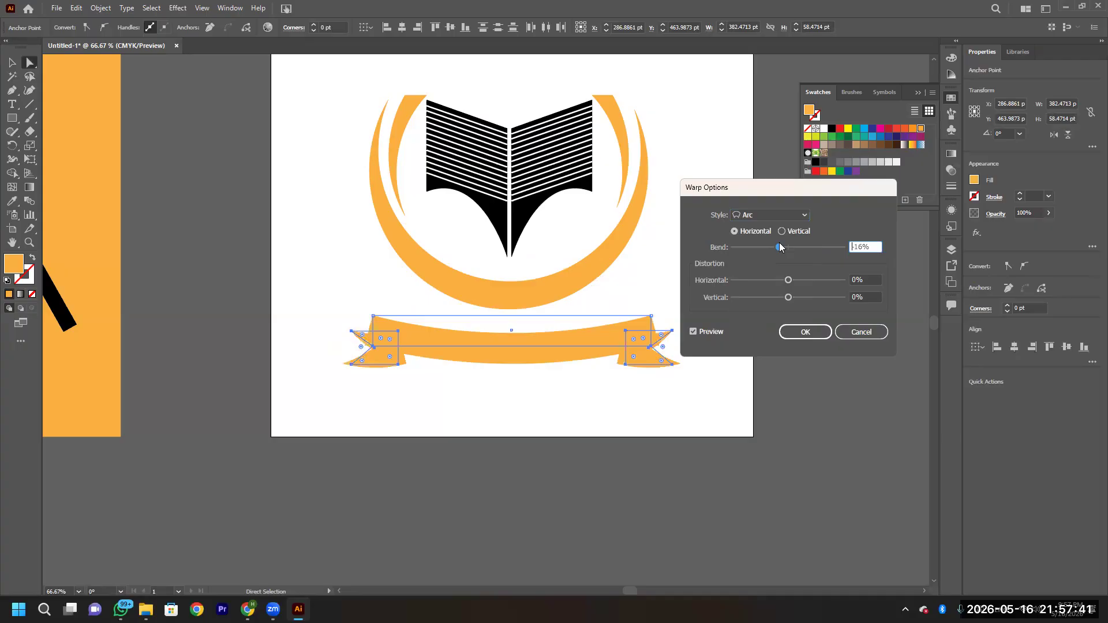
click(811, 331)
Select the whole warped ribbon and nudge it up under the ring.
click(510, 391)
drag(516, 365, 517, 354)
drag(306, 304, 685, 423)
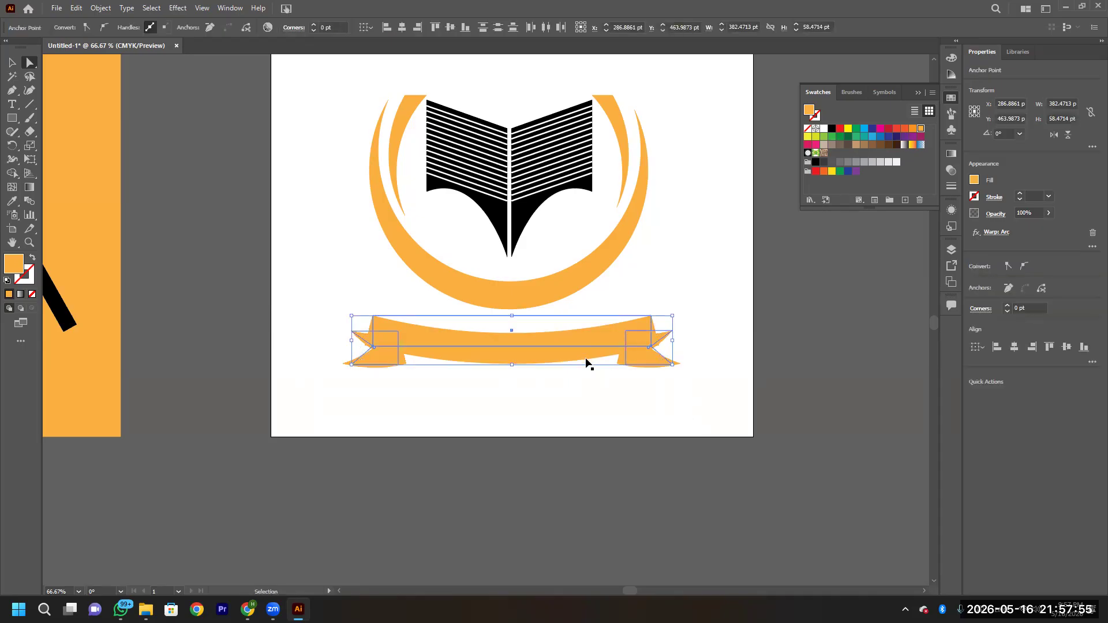
click(584, 360)
drag(581, 352, 578, 335)
click(555, 375)
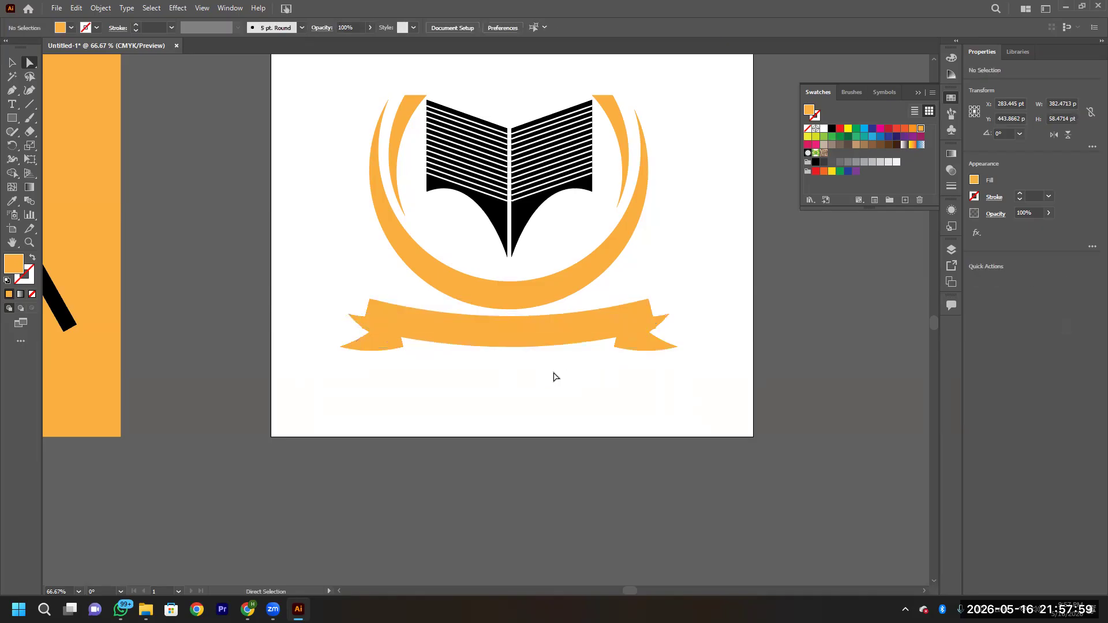
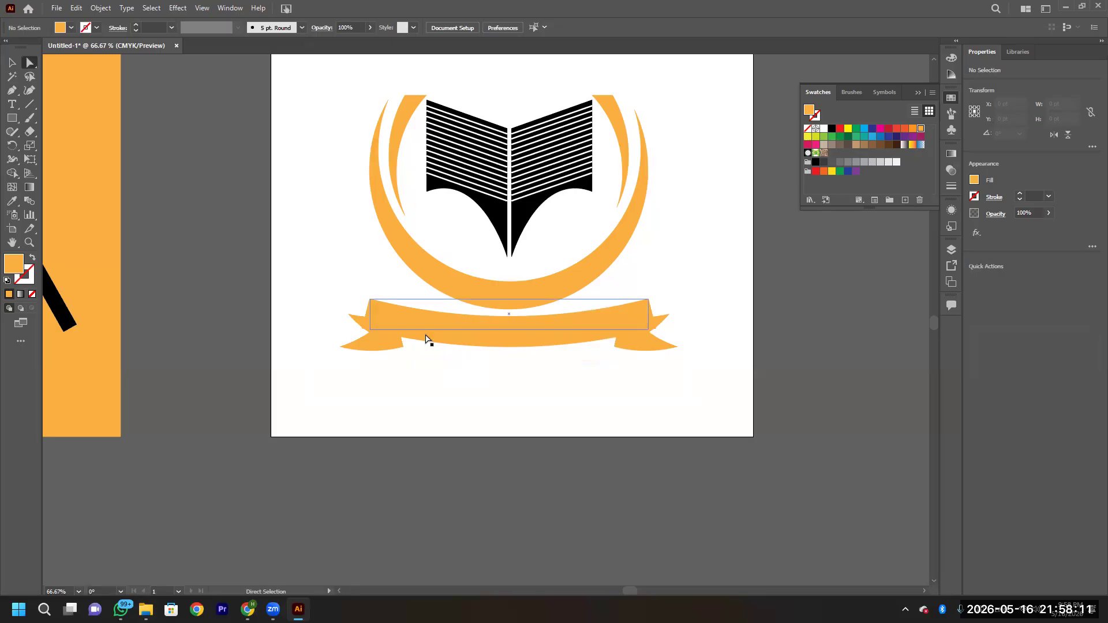
Try a black fill on the ribbon and its tails, then undo it.
click(438, 345)
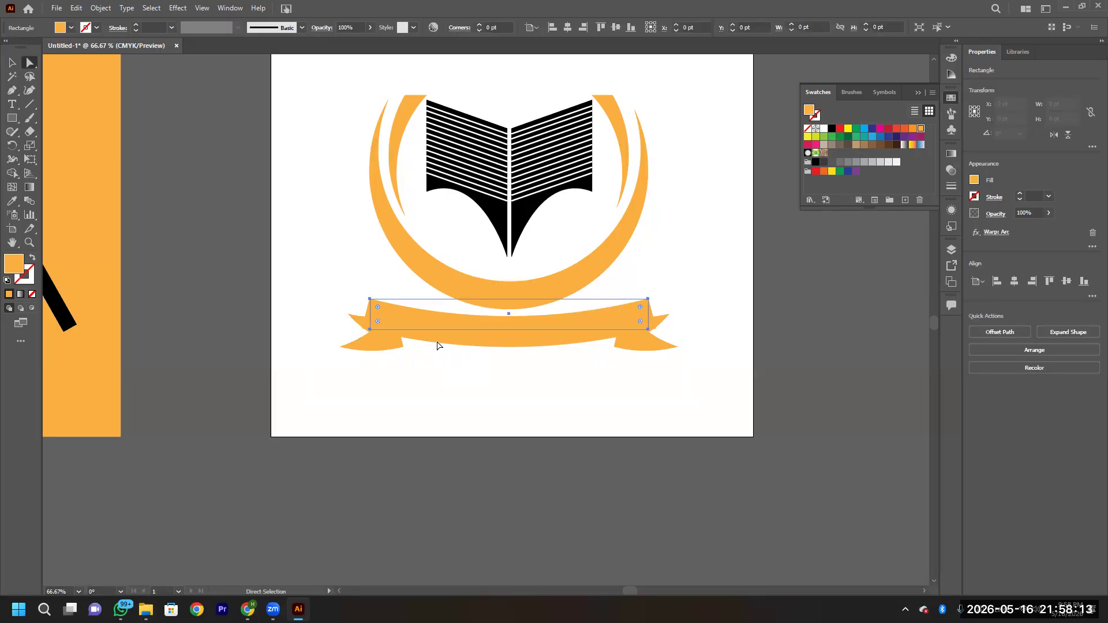
click(833, 129)
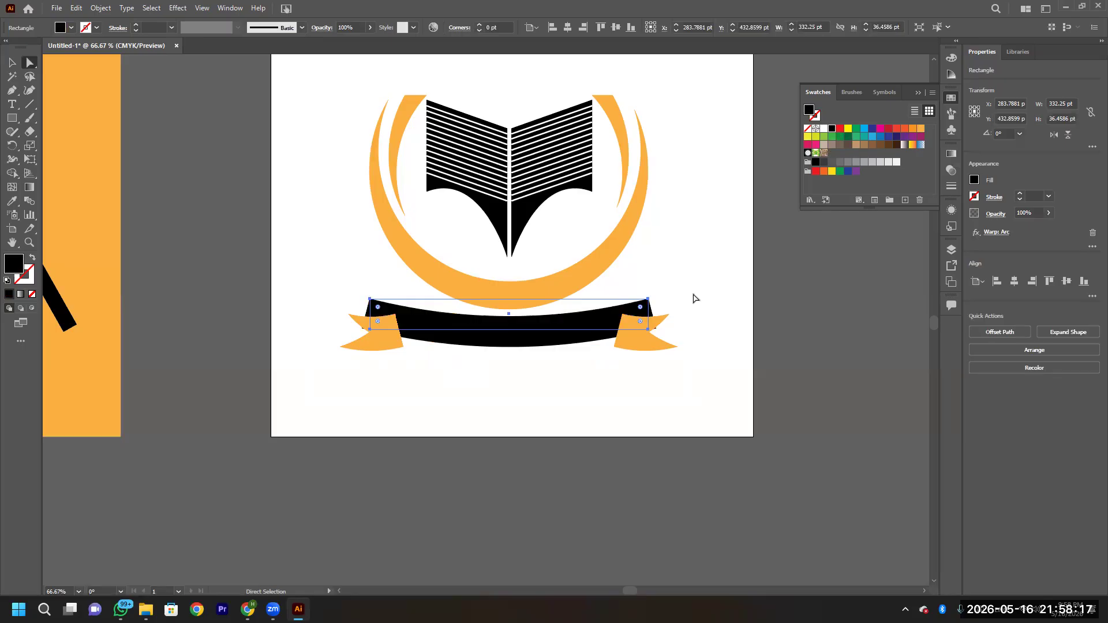
click(671, 346)
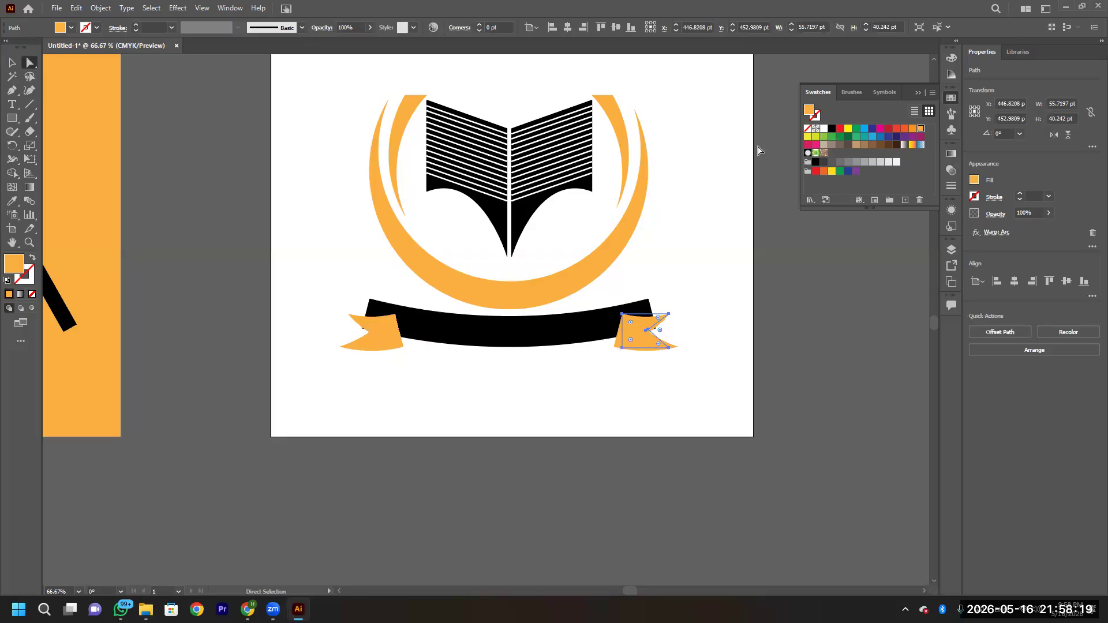
key(ctrl+z)
drag(288, 313, 702, 396)
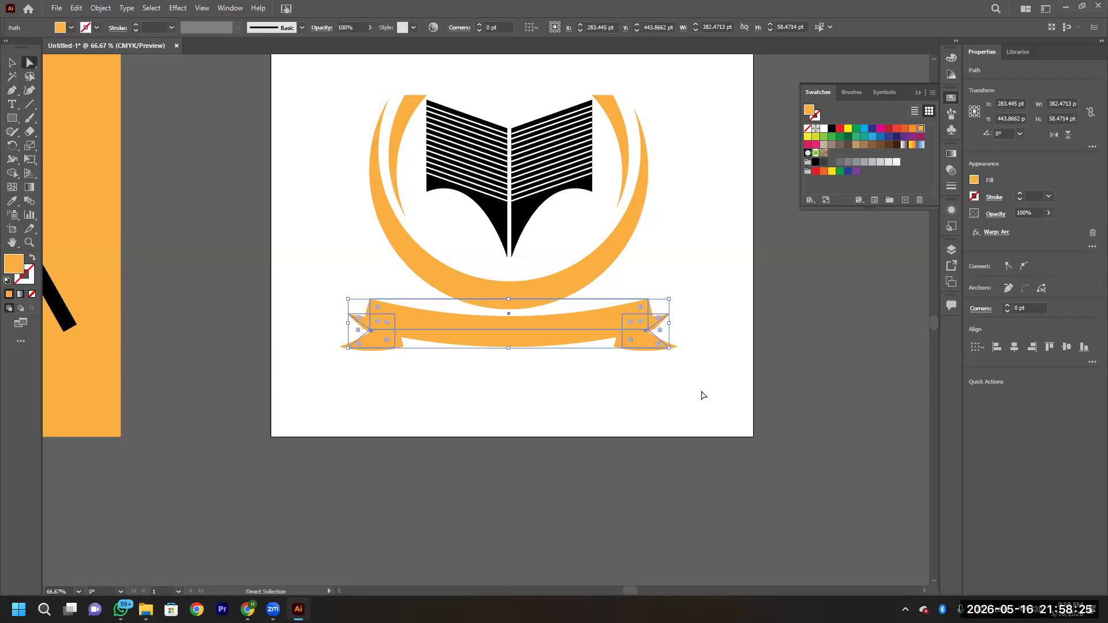
click(832, 129)
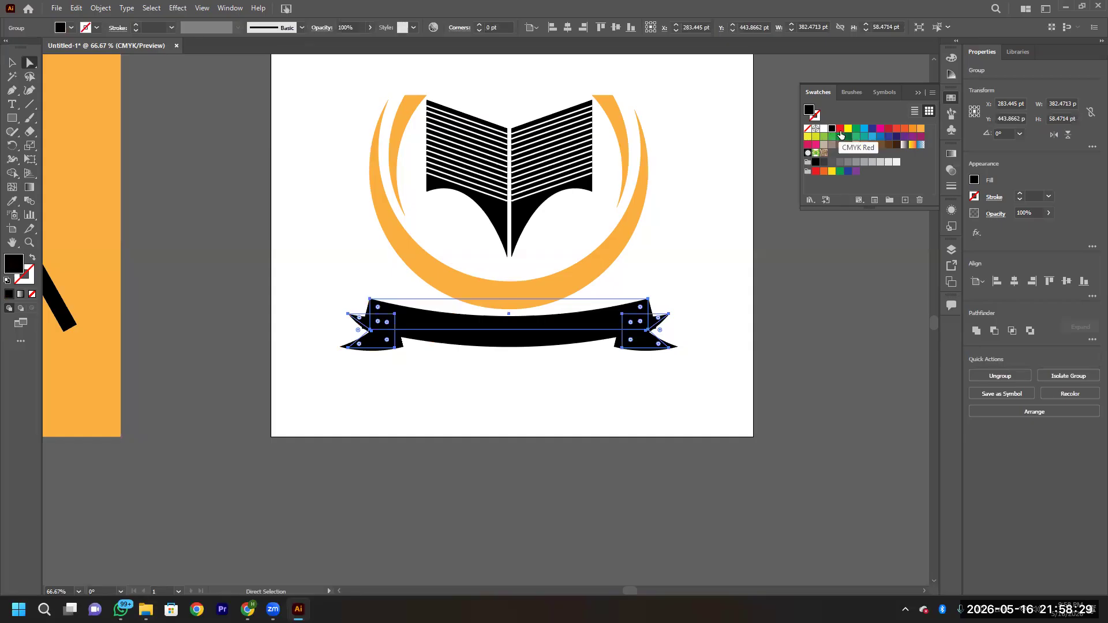
key(ctrl+z)
click(693, 361)
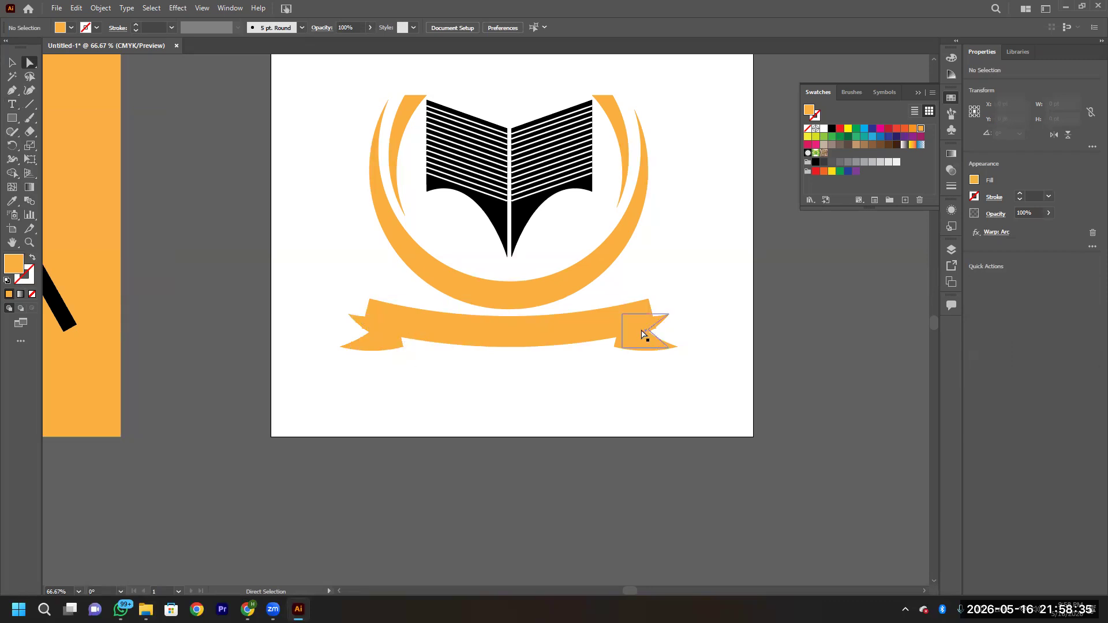
Draw a wide ellipse across the ribbon band with no fill and an orange outline.
right_click(13, 120)
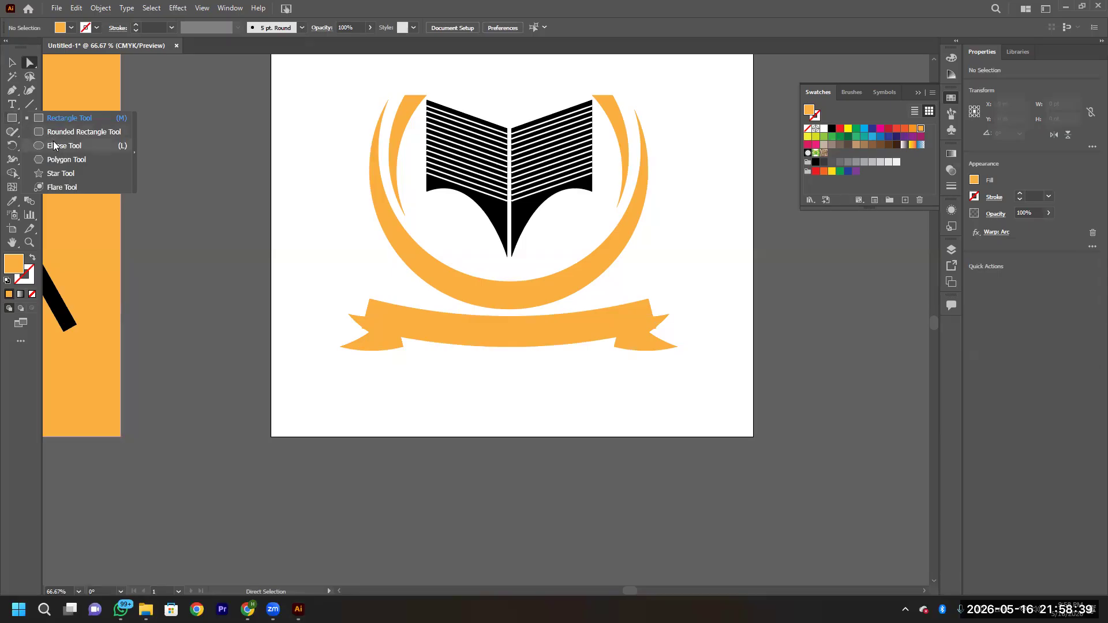
click(55, 147)
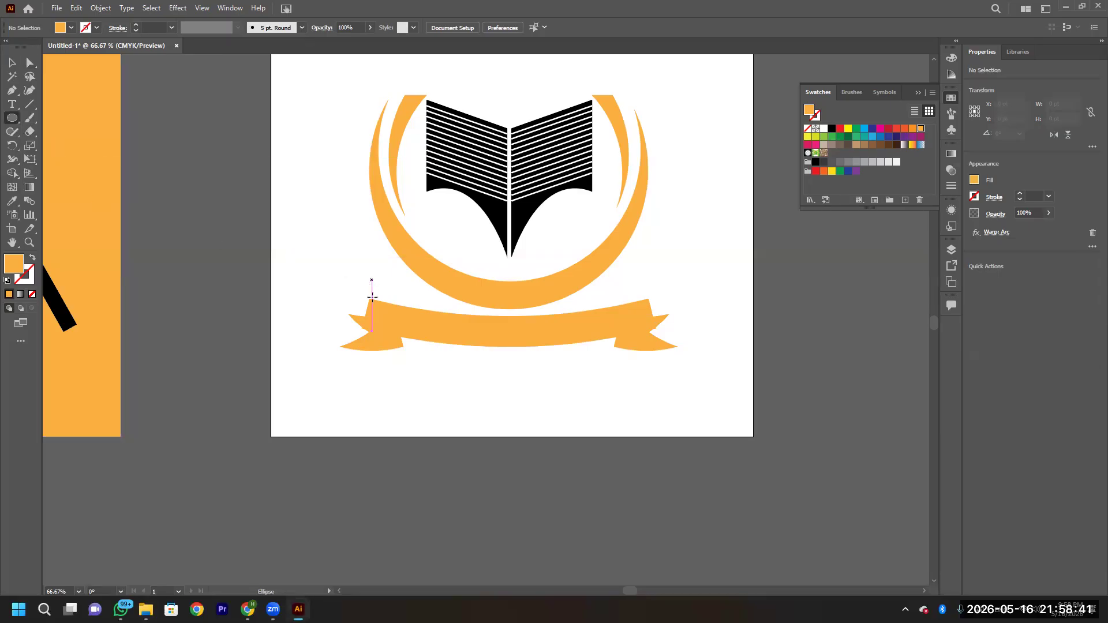
drag(369, 296, 646, 328)
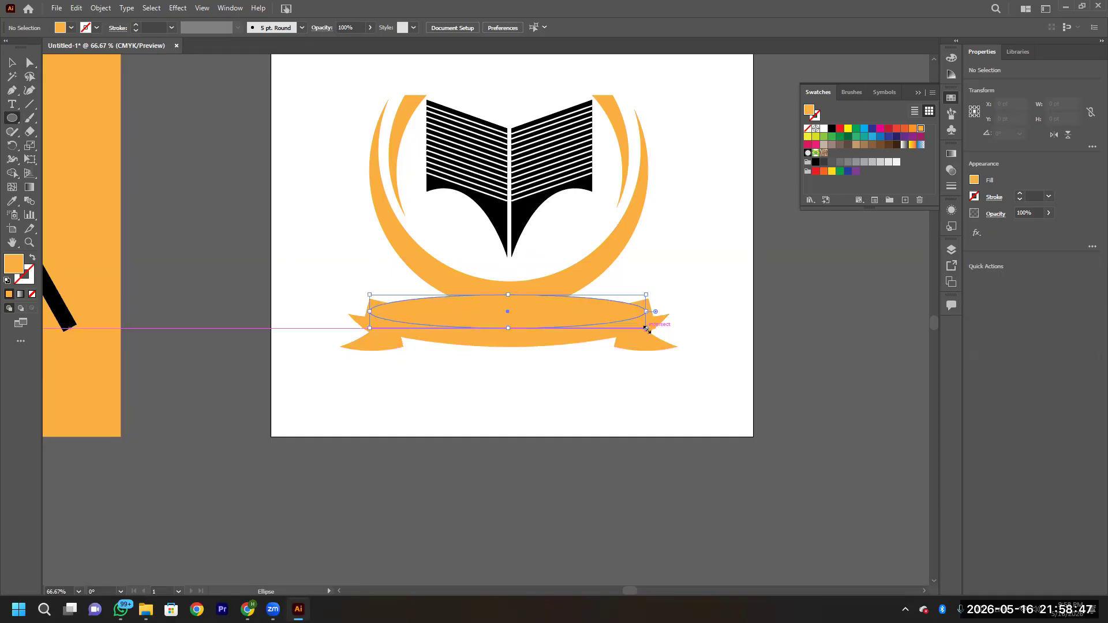
click(32, 258)
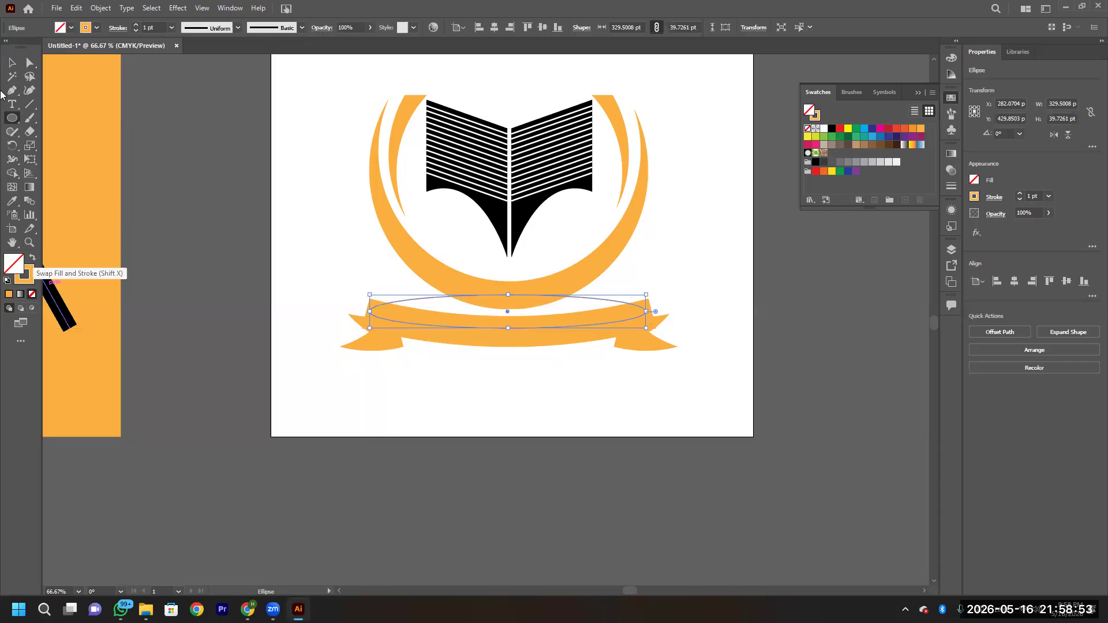
click(13, 104)
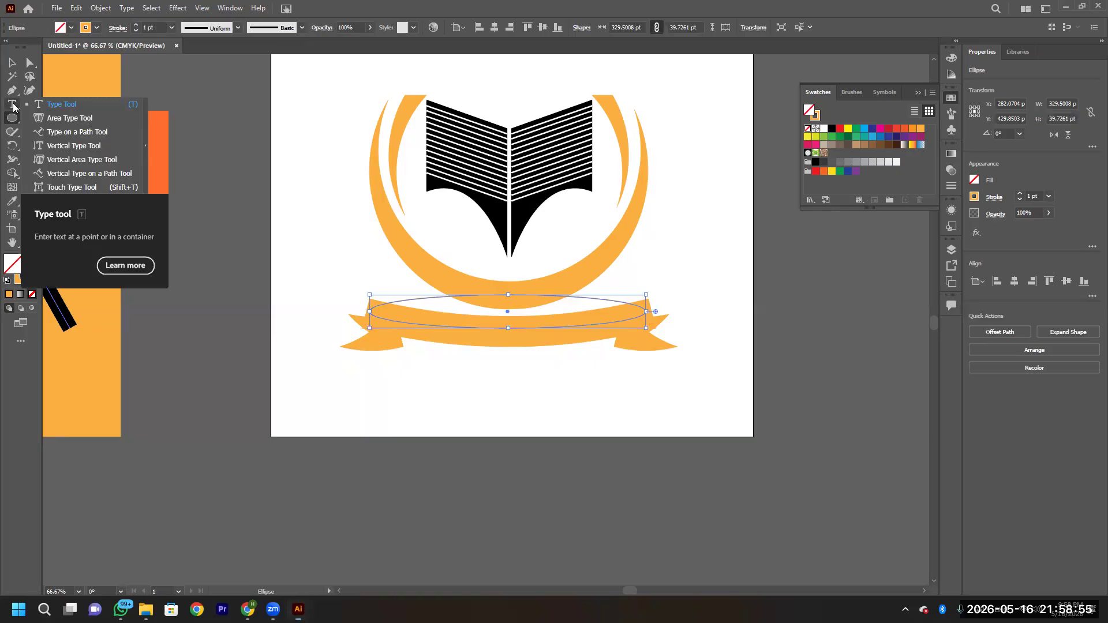
click(62, 132)
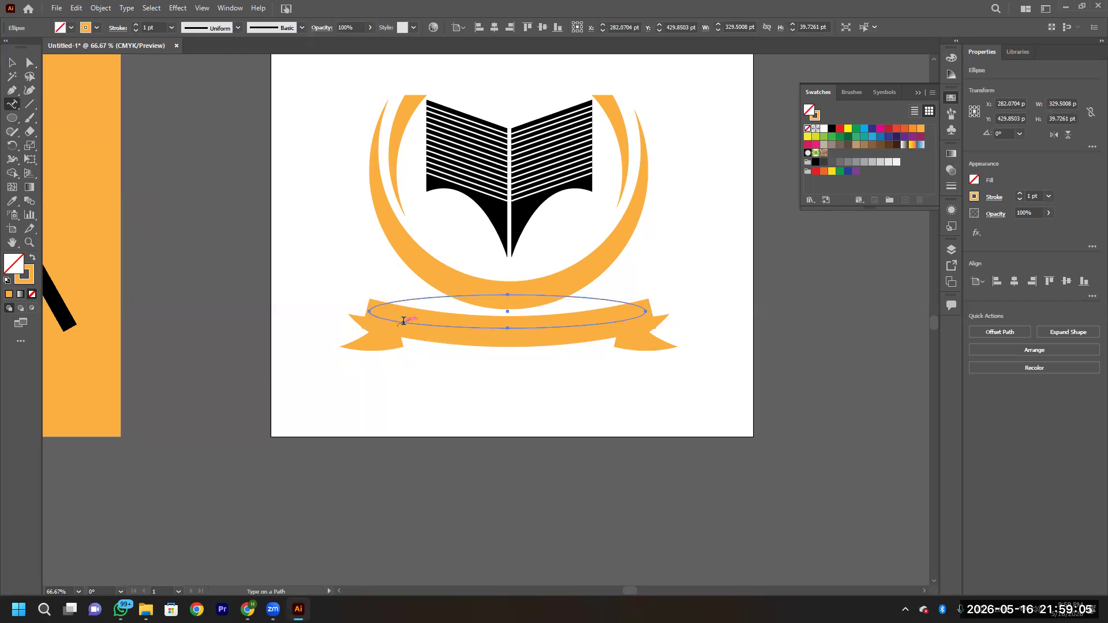
Add Lorem ipsum placeholder text running along the ellipse's edge.
scroll(403, 321, up, 3)
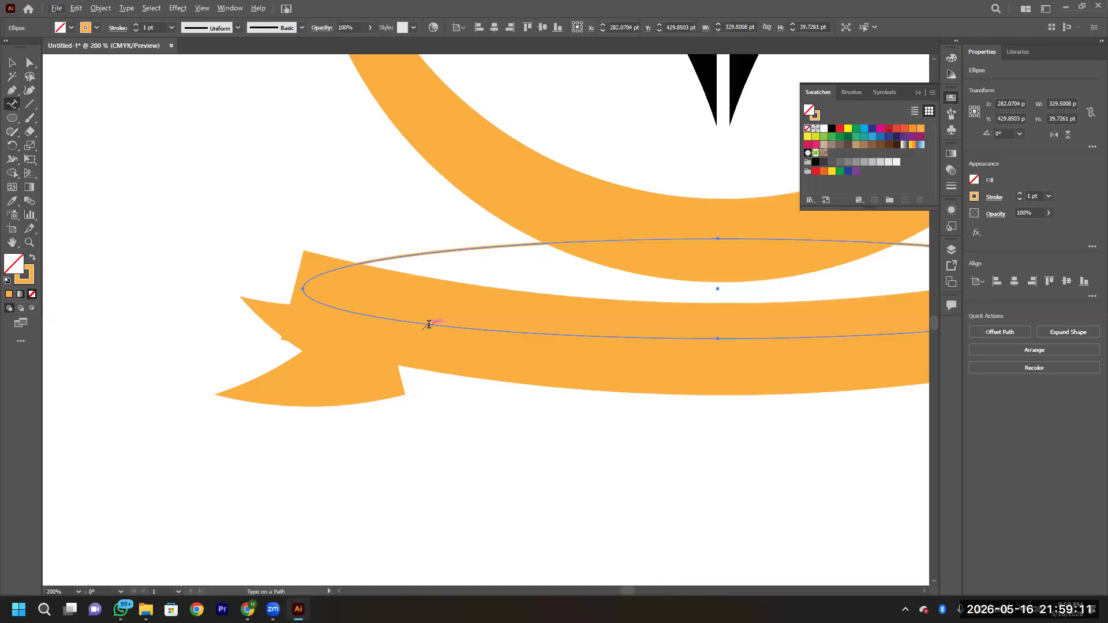
click(400, 320)
click(403, 319)
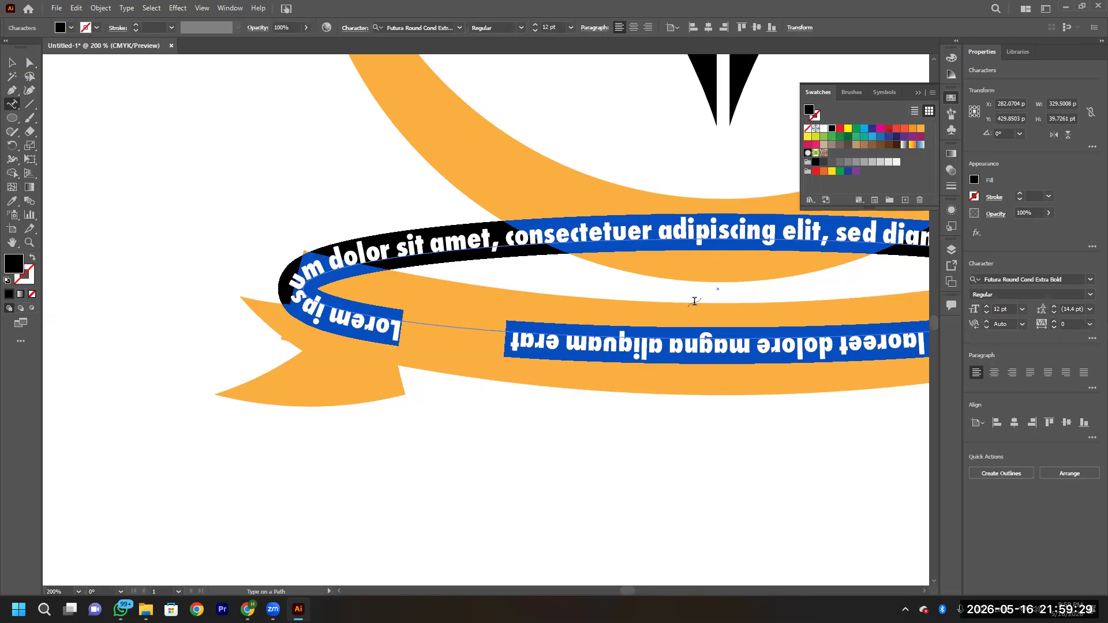
Replace the placeholder with 'DARULHUDA SCHOOL' in capitals, correcting the stray semicolon.
text(pp)
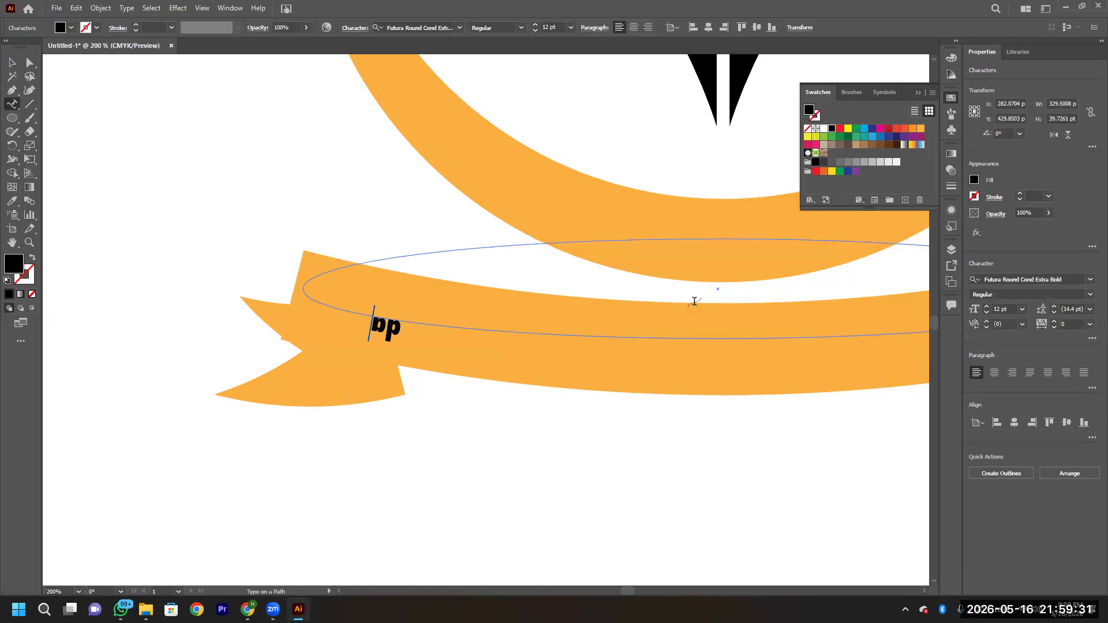
key(BackSpace)
key(BackSpace)
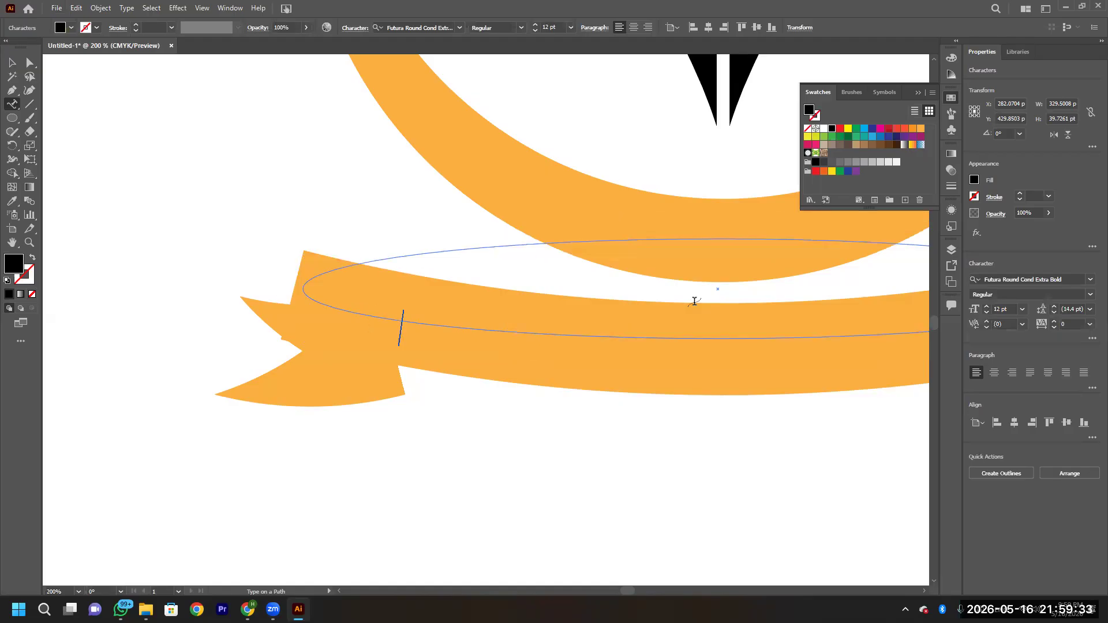
key(Caps_Lock)
text(DA)
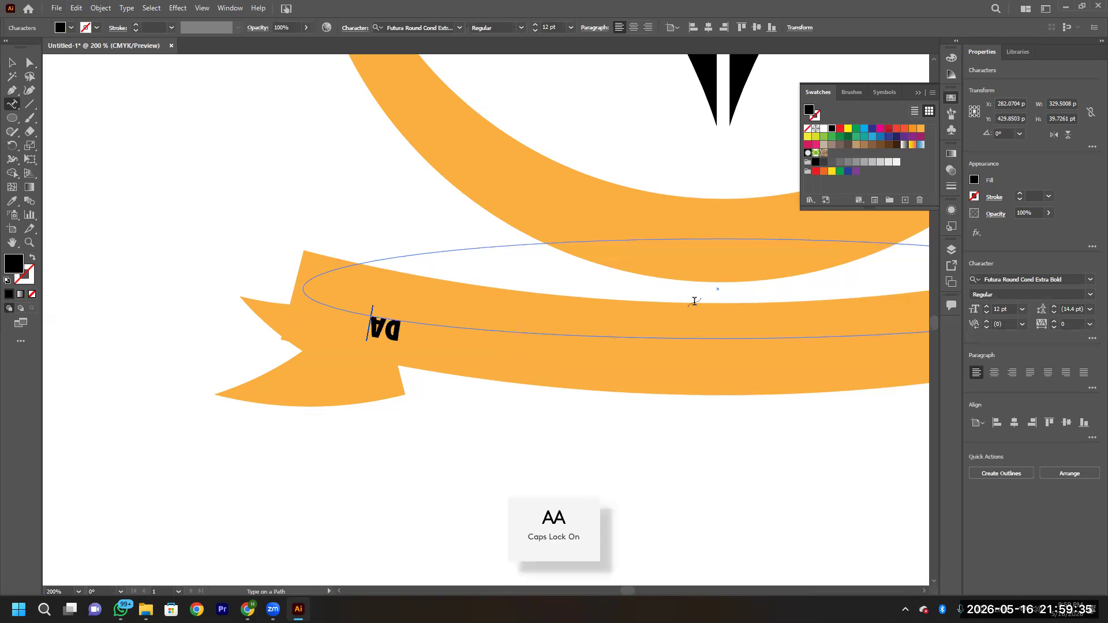
text(RU)
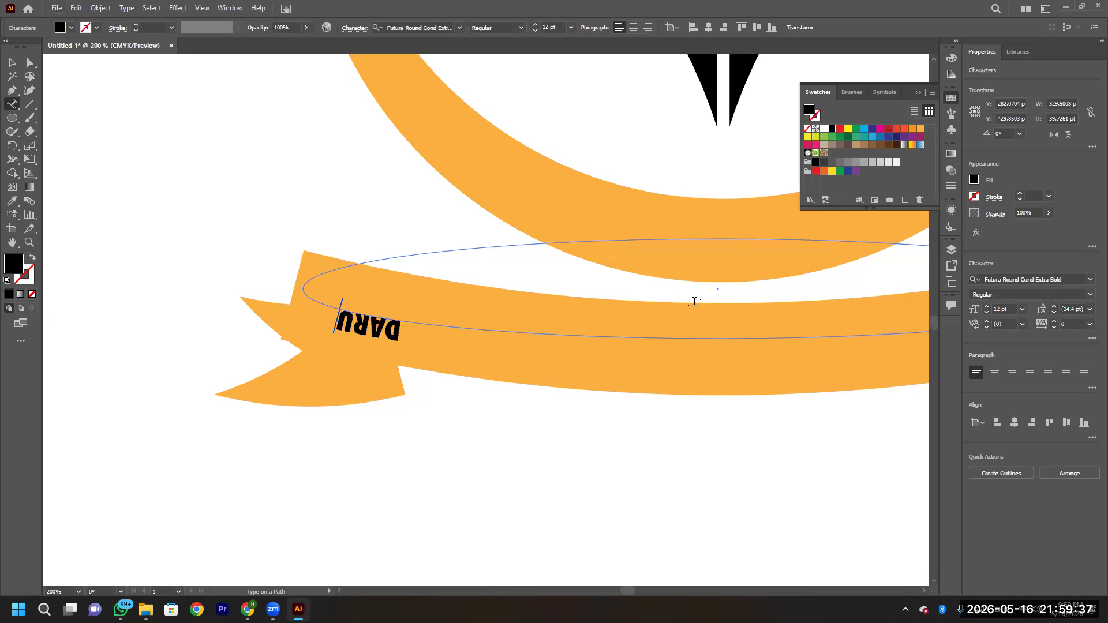
text(LHUDA)
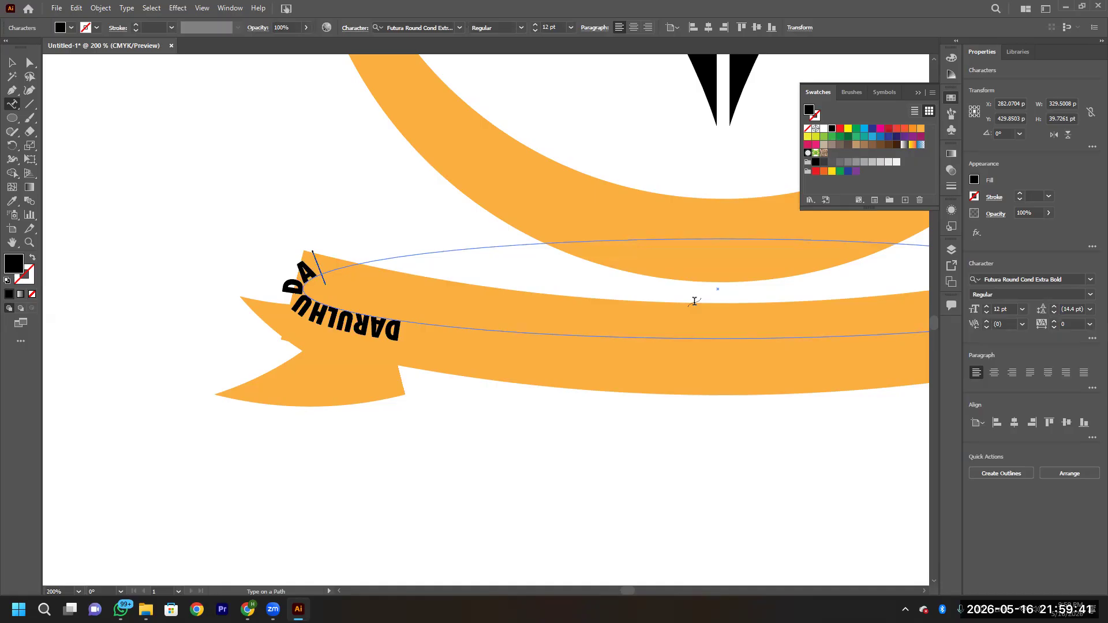
text( S)
text(CHOO;)
key(BackSpace)
text(L)
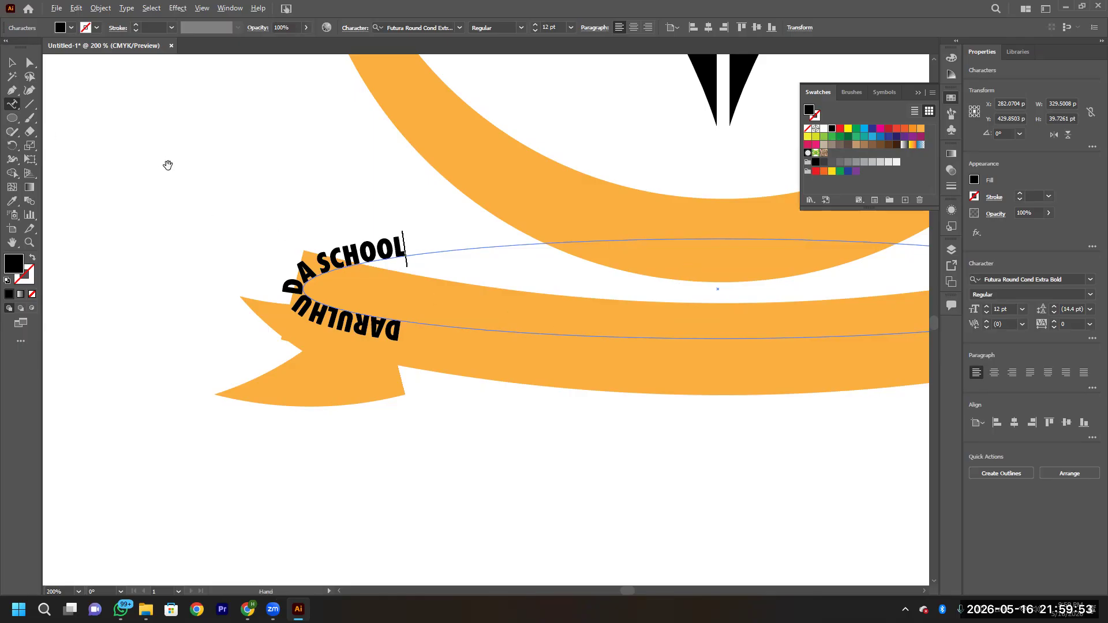
scroll(213, 177, down, 3)
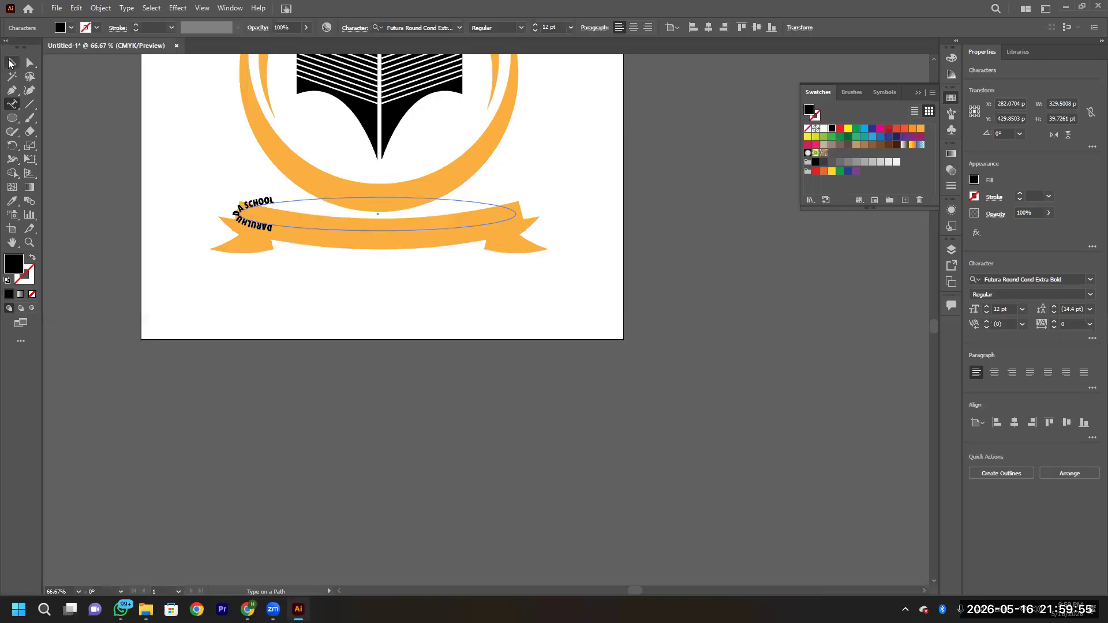
click(12, 62)
Drag the path-text bracket across the ellipse so DARULHUDA SCHOOL reads upright along the bottom.
scroll(394, 211, up, 1)
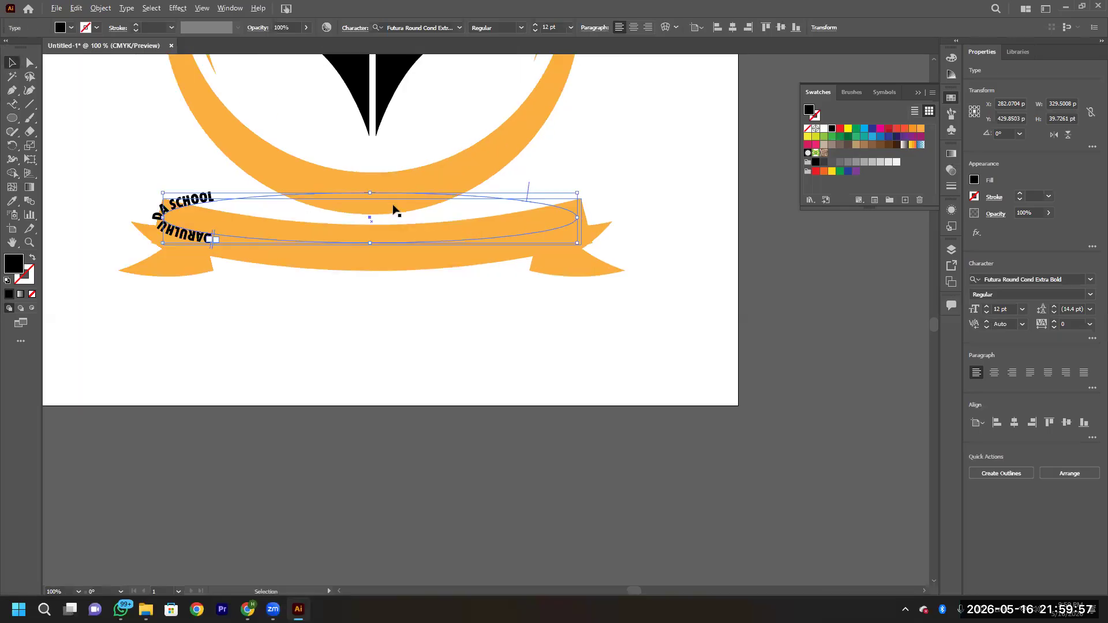
scroll(394, 211, up, 1)
key(a)
scroll(361, 288, right, 1)
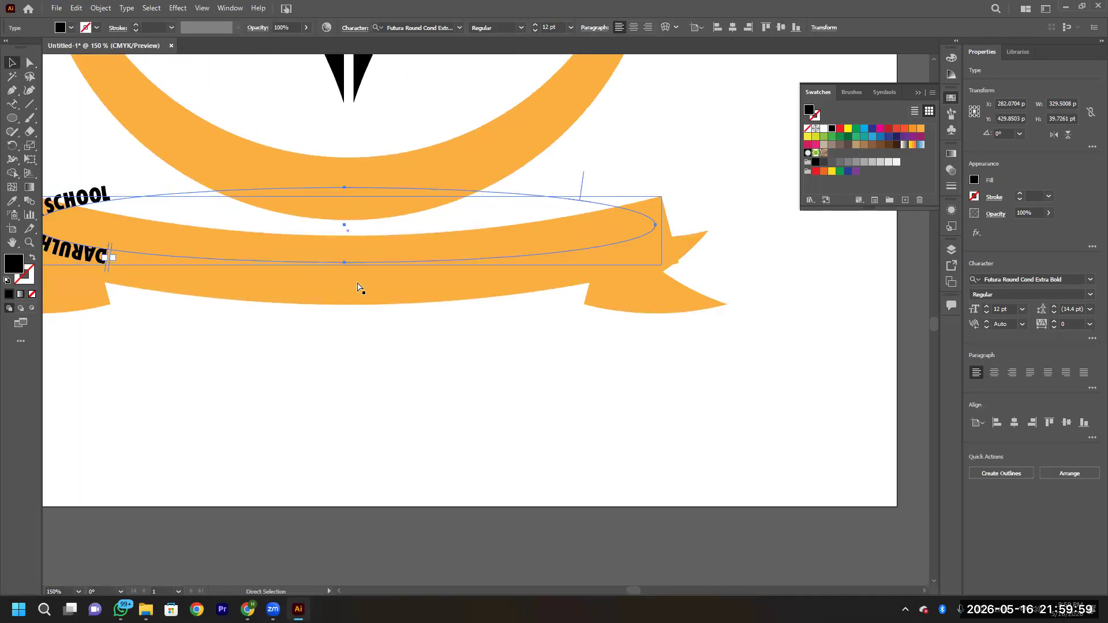
scroll(357, 287, left, 2)
key(v)
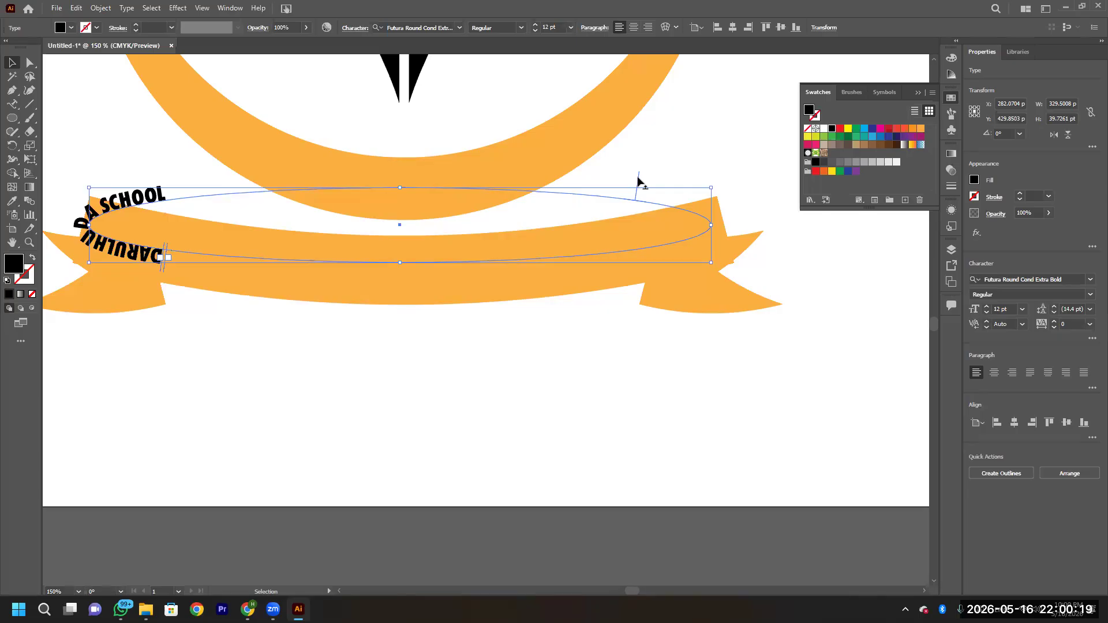
drag(637, 181, 408, 191)
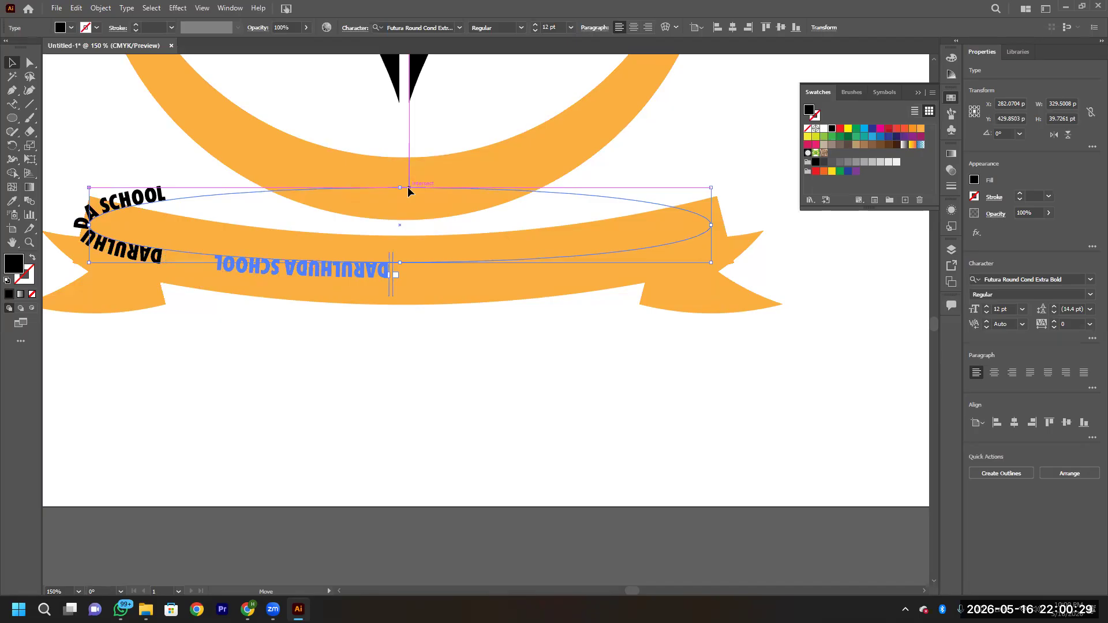
drag(408, 191, 408, 184)
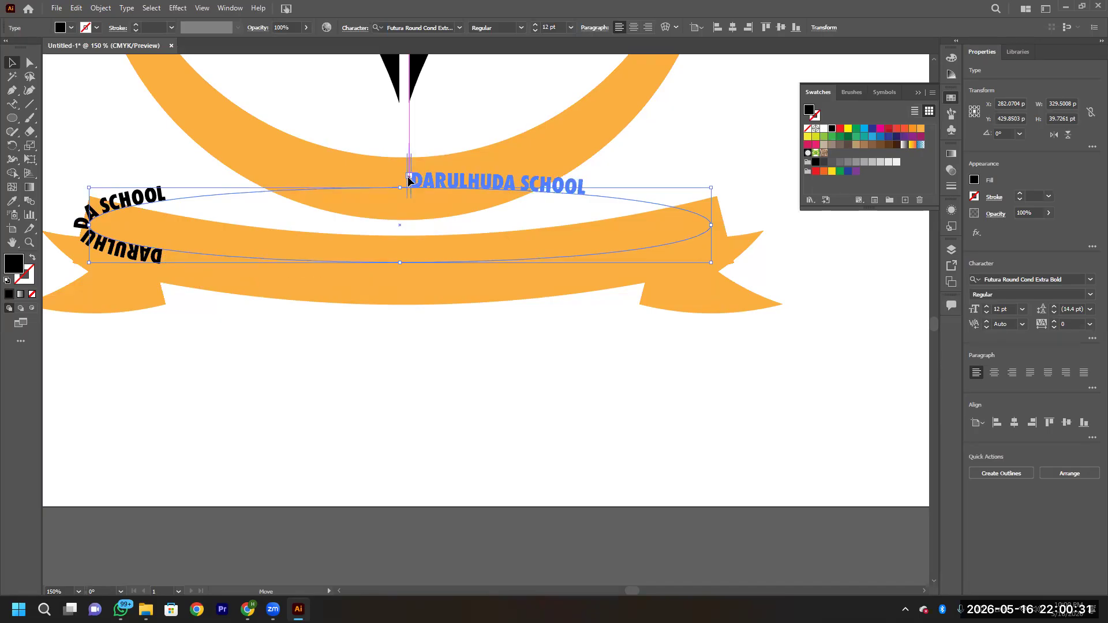
drag(409, 170, 421, 192)
Set all the DARULHUDA SCHOOL text to 36 pt.
double_click(433, 259)
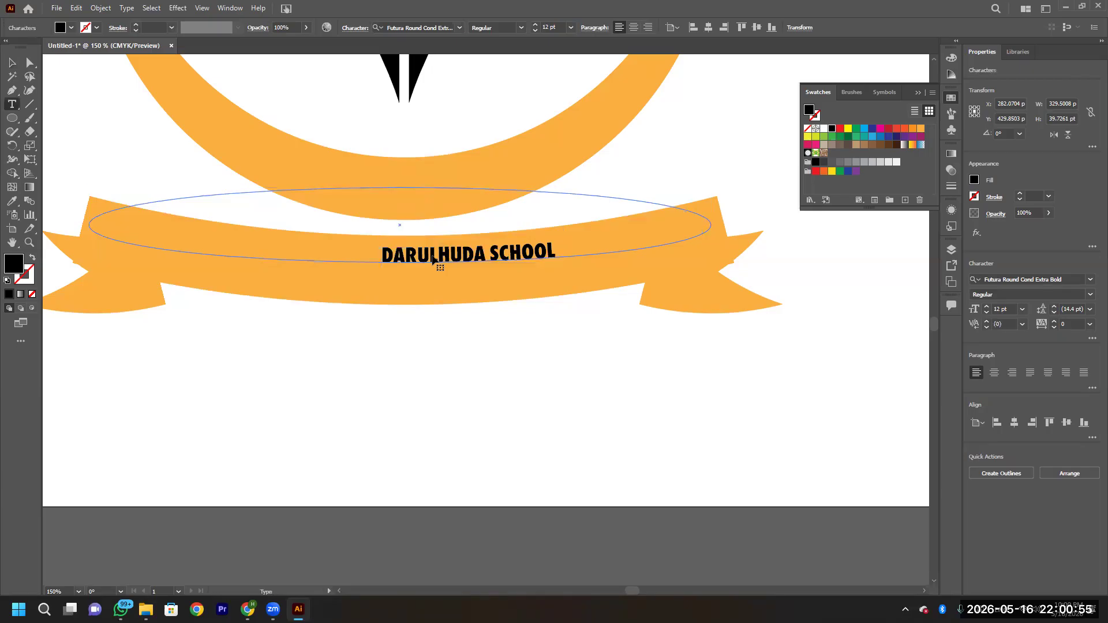
key(ctrl+a)
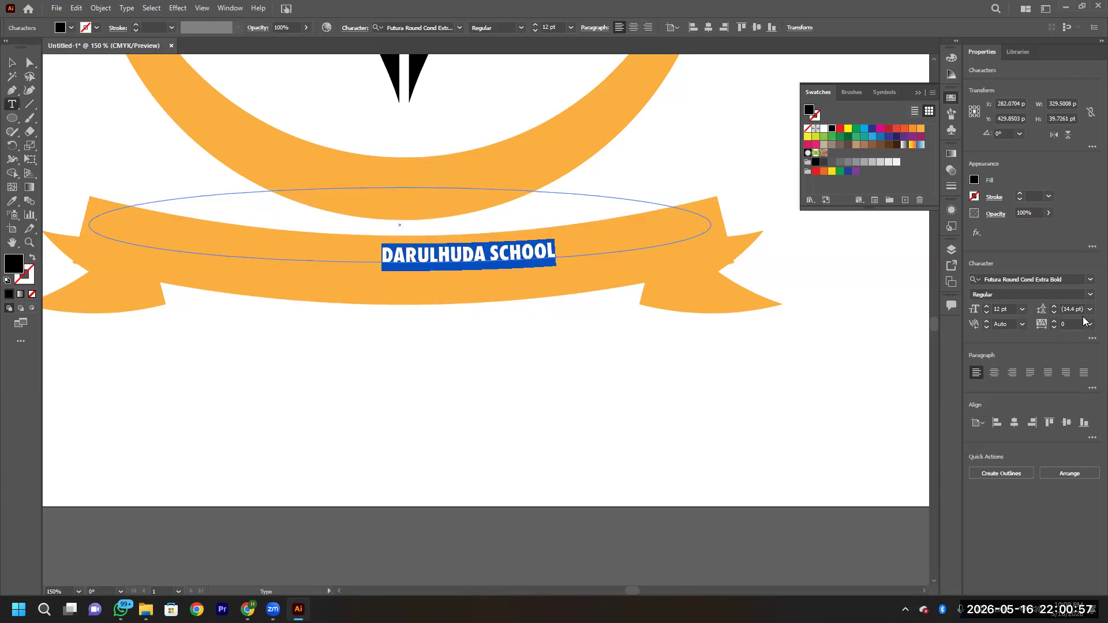
click(1022, 309)
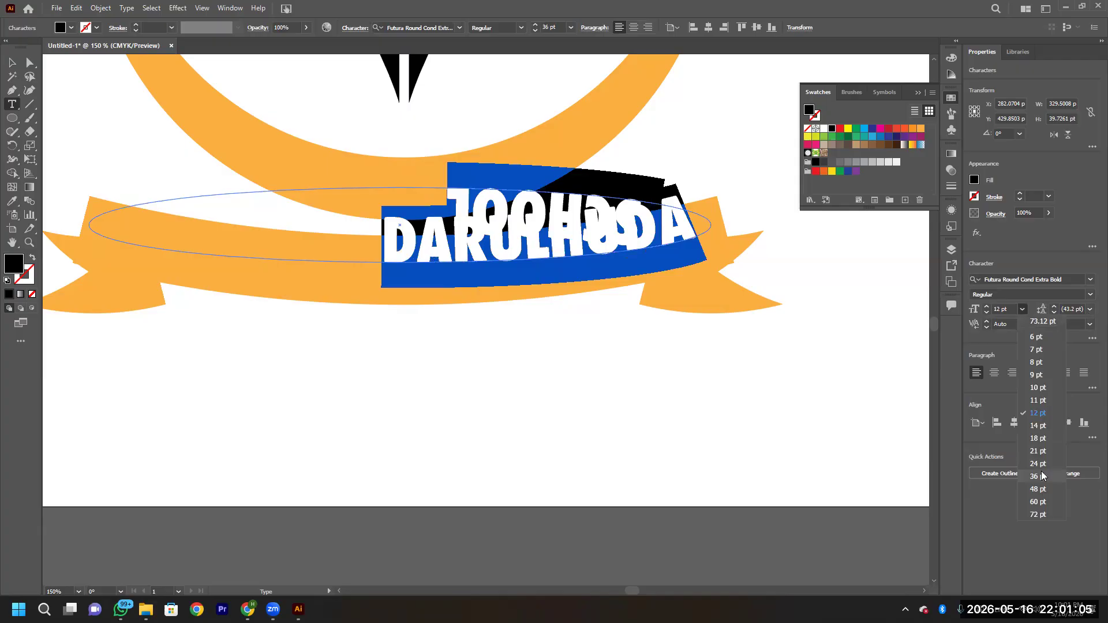
click(1042, 475)
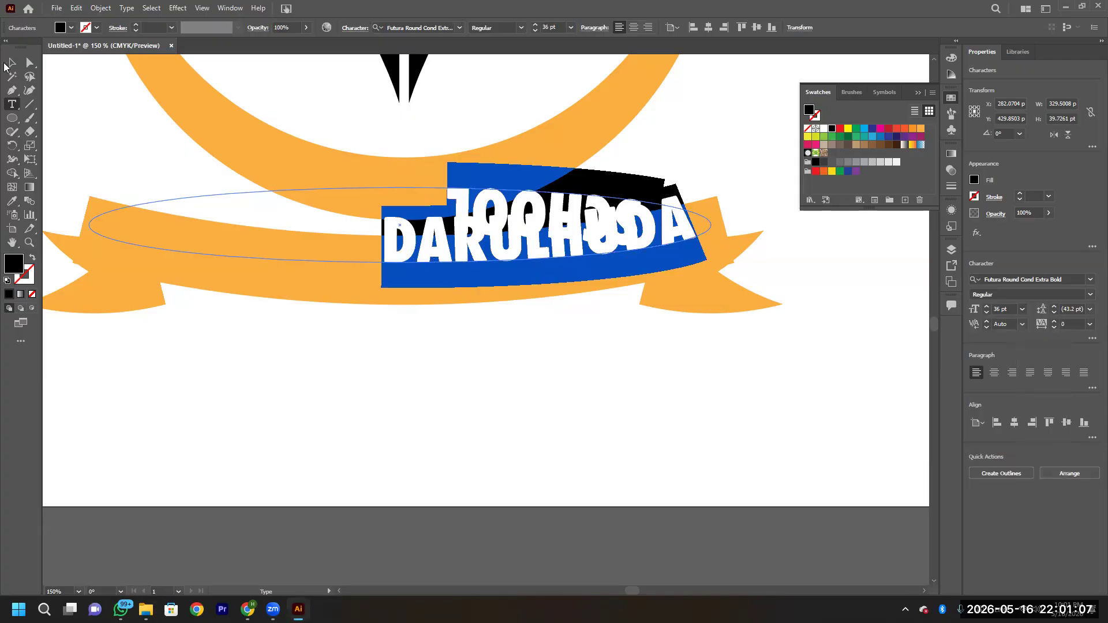
click(10, 77)
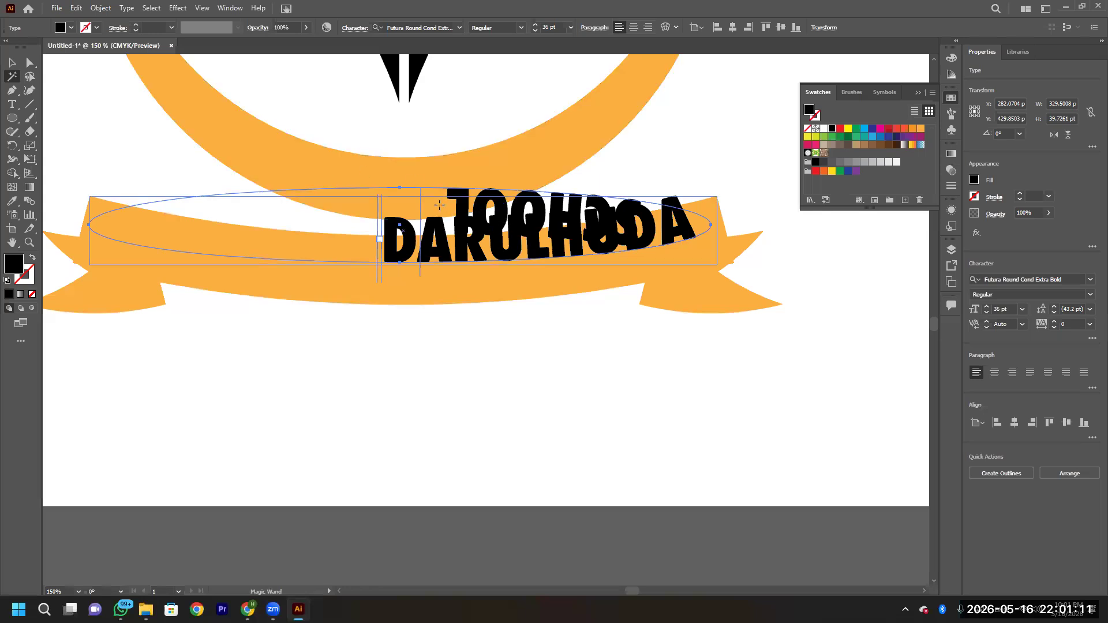
Try sliding the path text leftward along the ellipse, undoing each attempt.
click(11, 61)
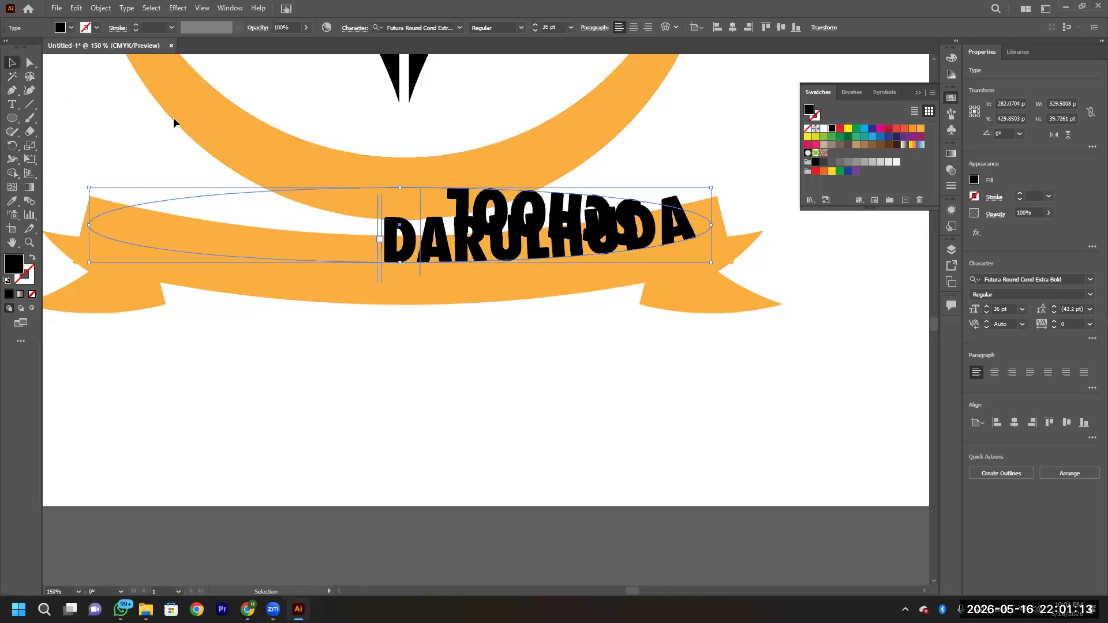
drag(423, 202, 185, 207)
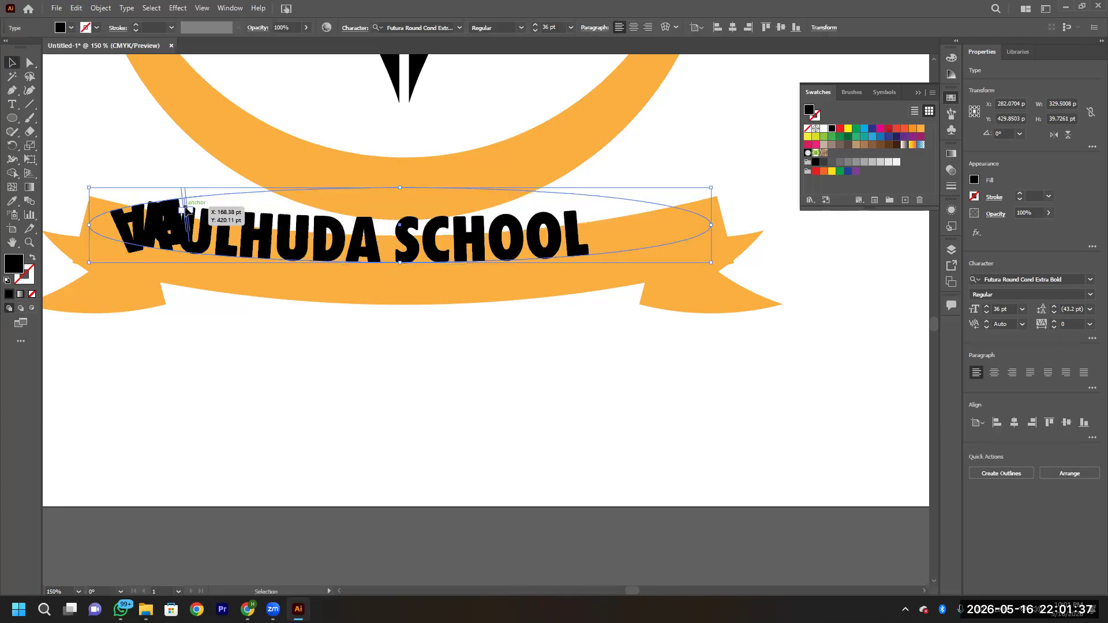
key(ctrl+z)
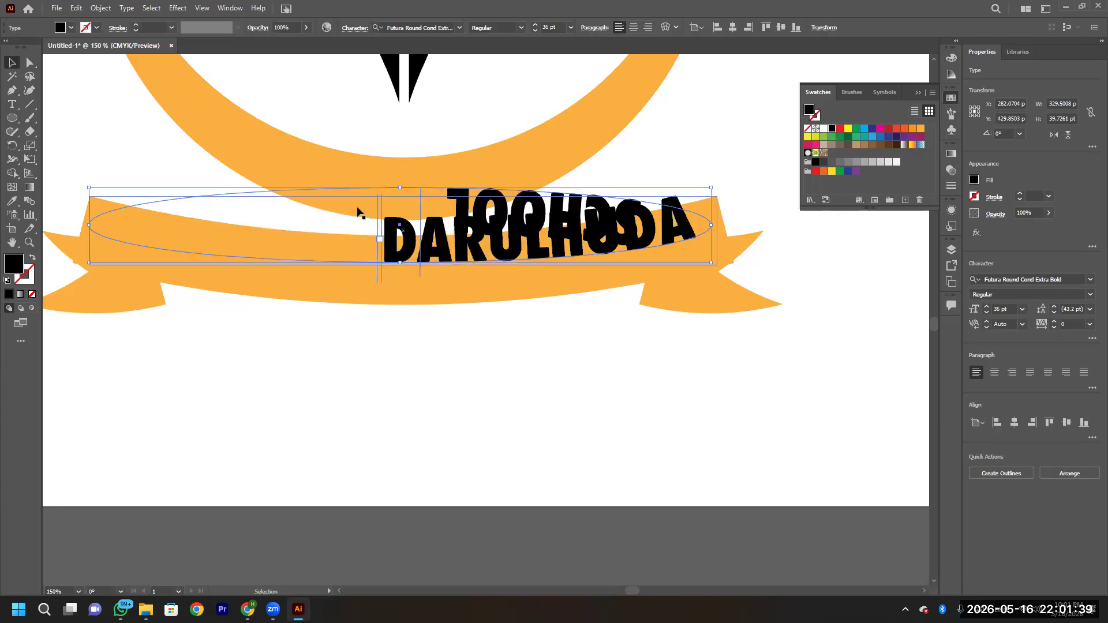
drag(419, 206, 183, 230)
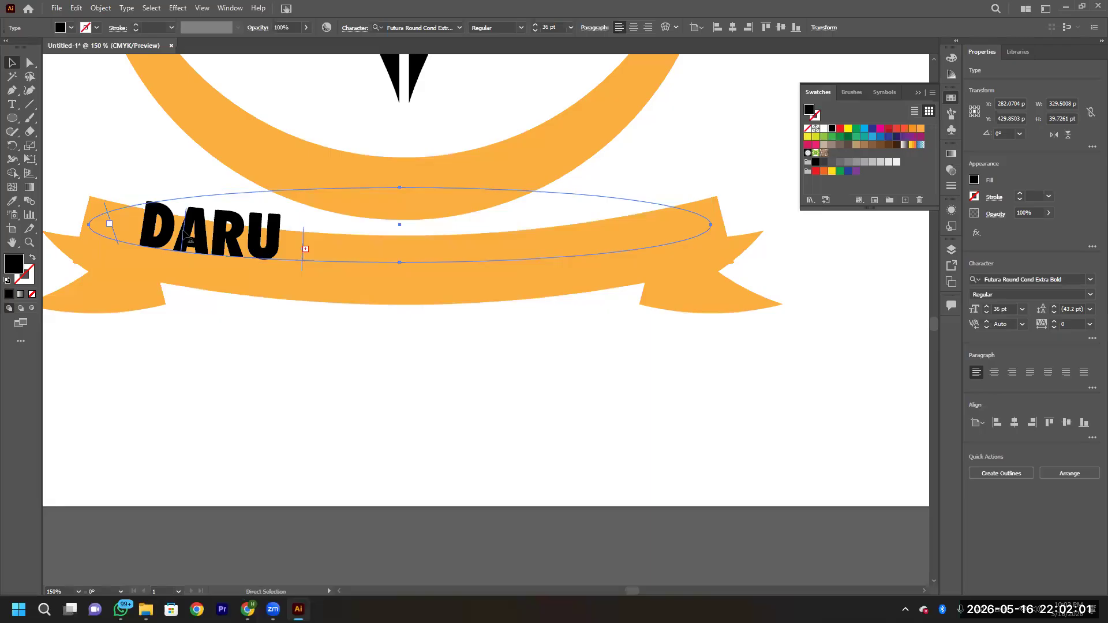
key(ctrl+z)
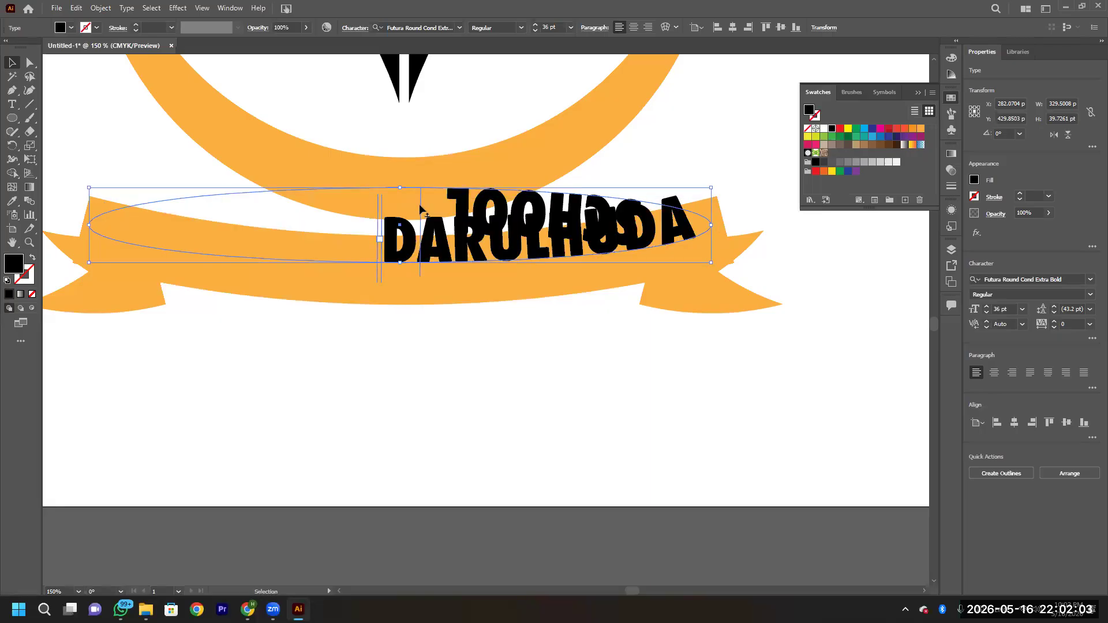
Reduce the ribbon text to 24 pt and shift it along the ellipse.
key(t)
key(ctrl+a)
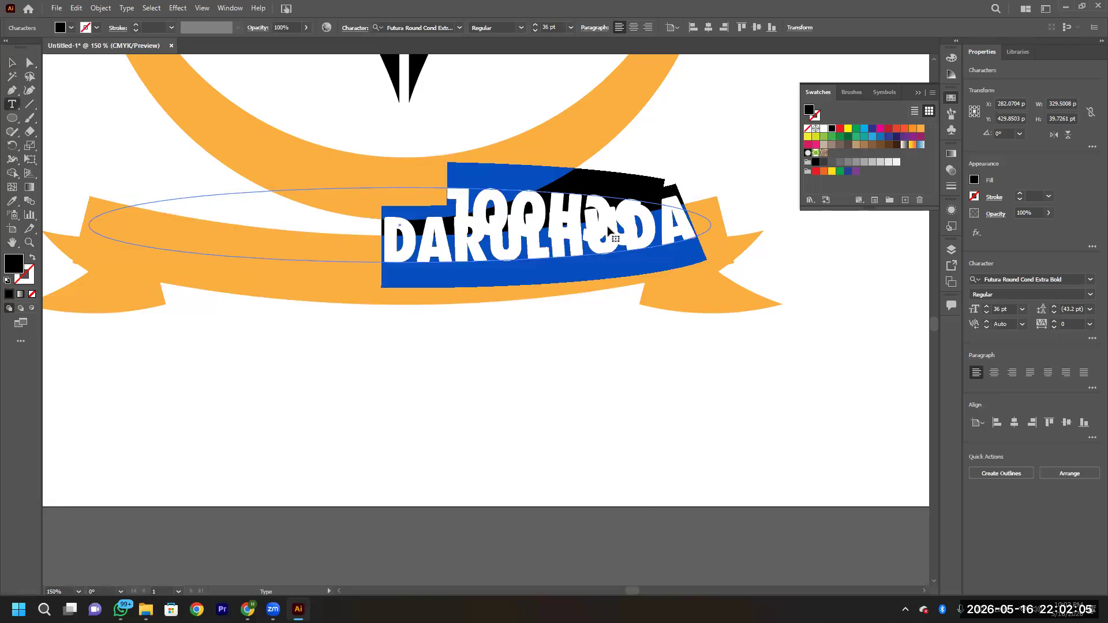
click(1022, 309)
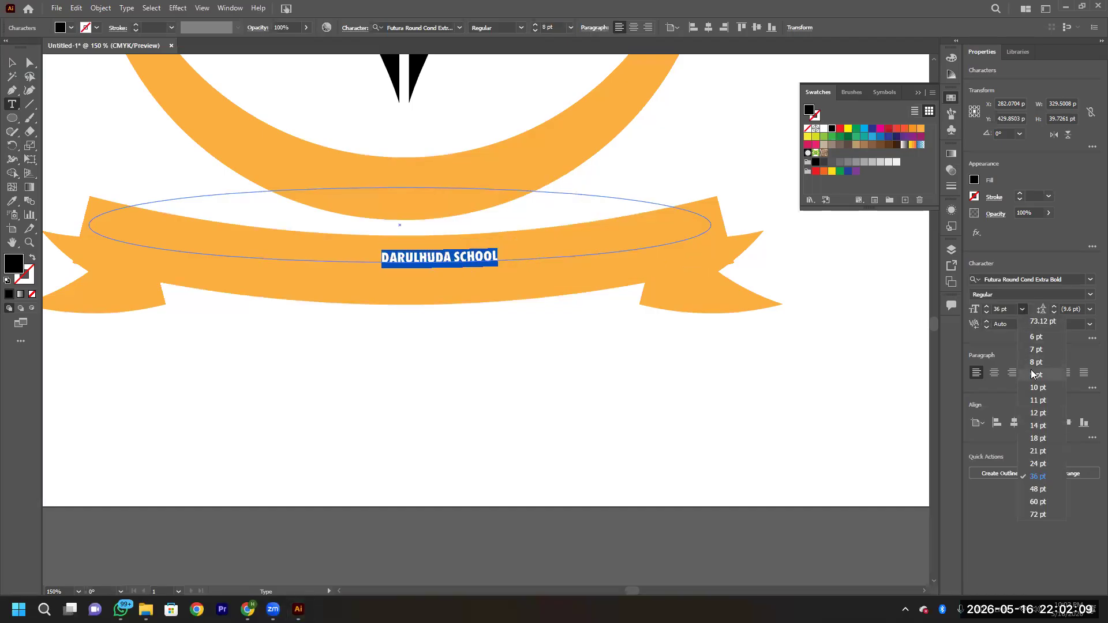
click(1039, 465)
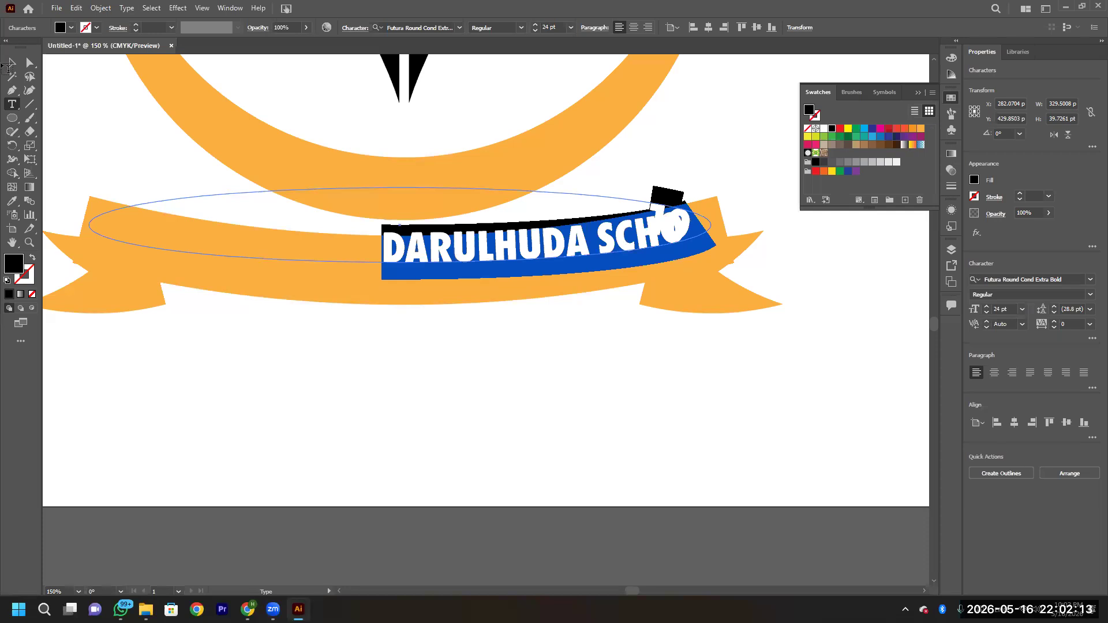
click(10, 63)
drag(419, 196, 178, 234)
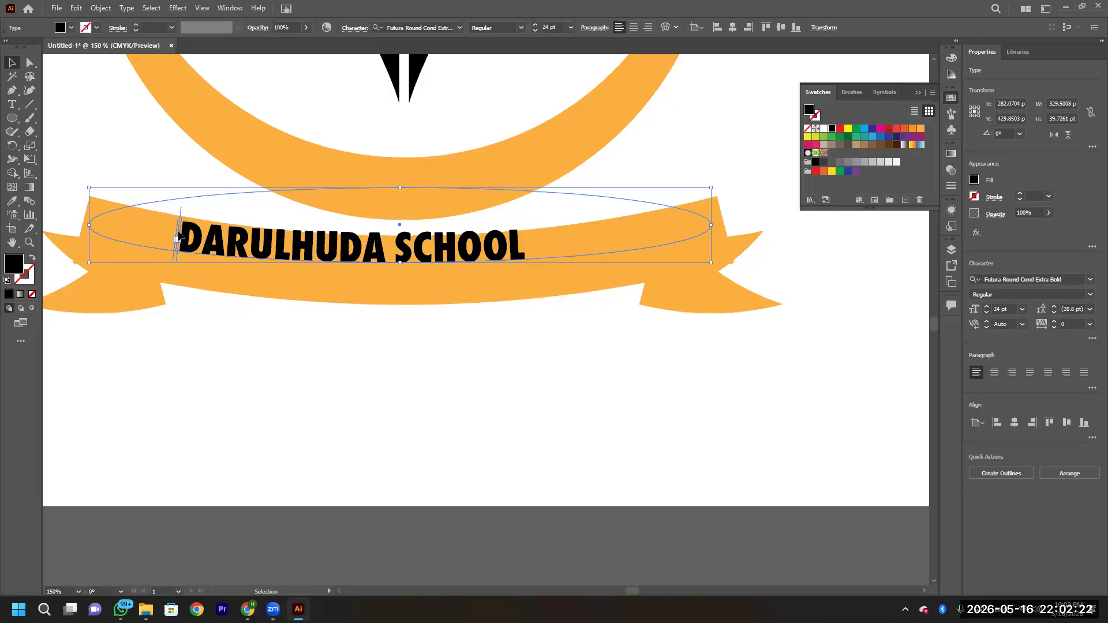
Set DARULHUDA SCHOOL back to 36 pt and deselect it.
triple_click(263, 253)
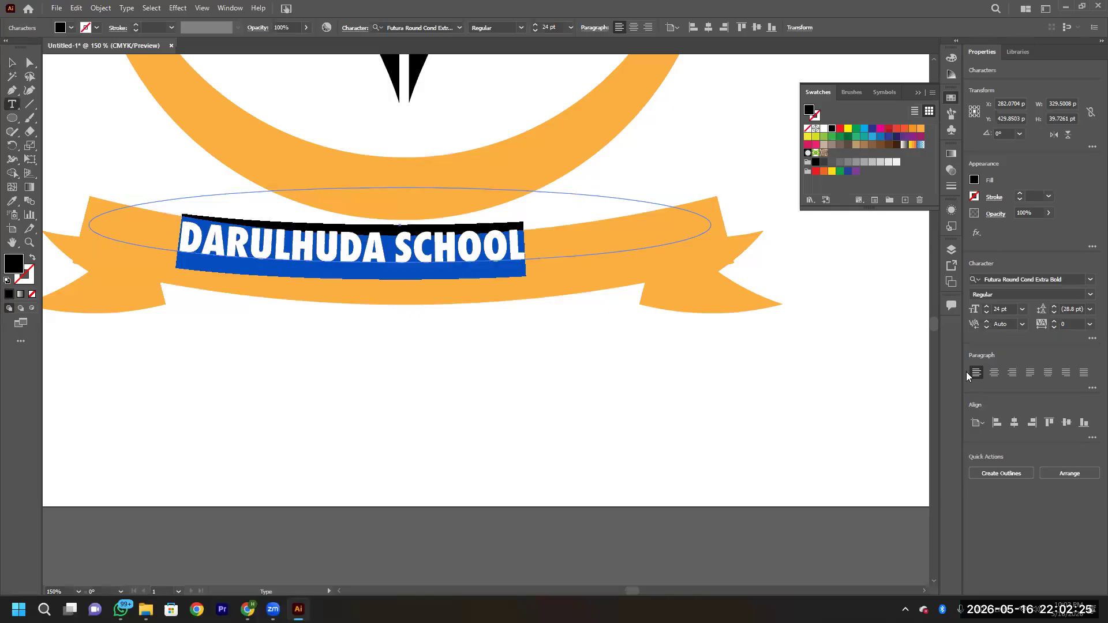
click(1022, 309)
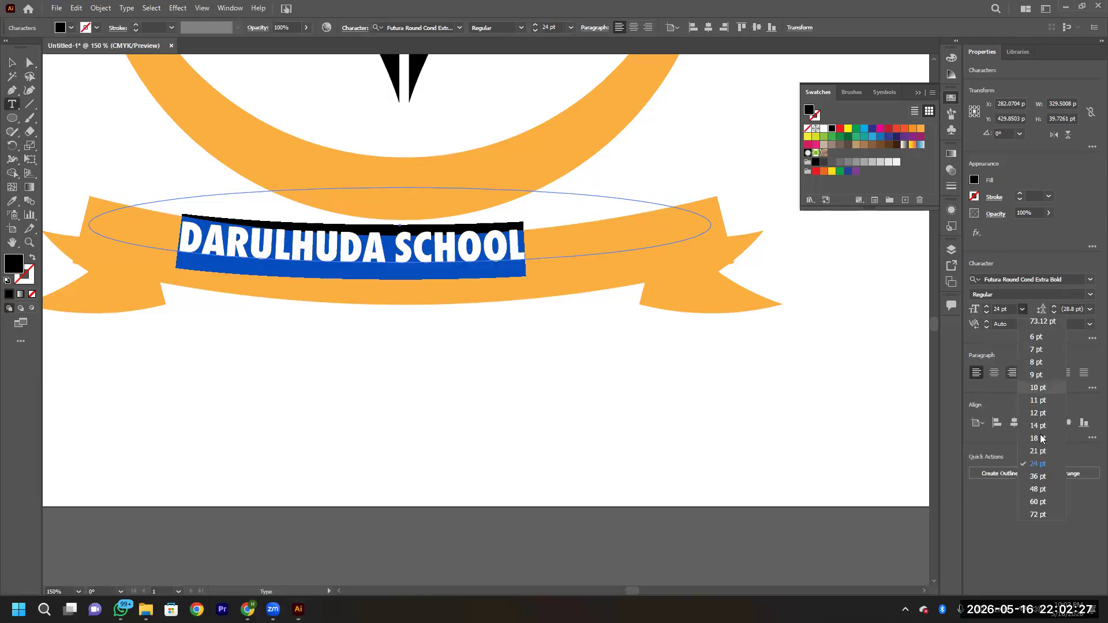
click(1038, 477)
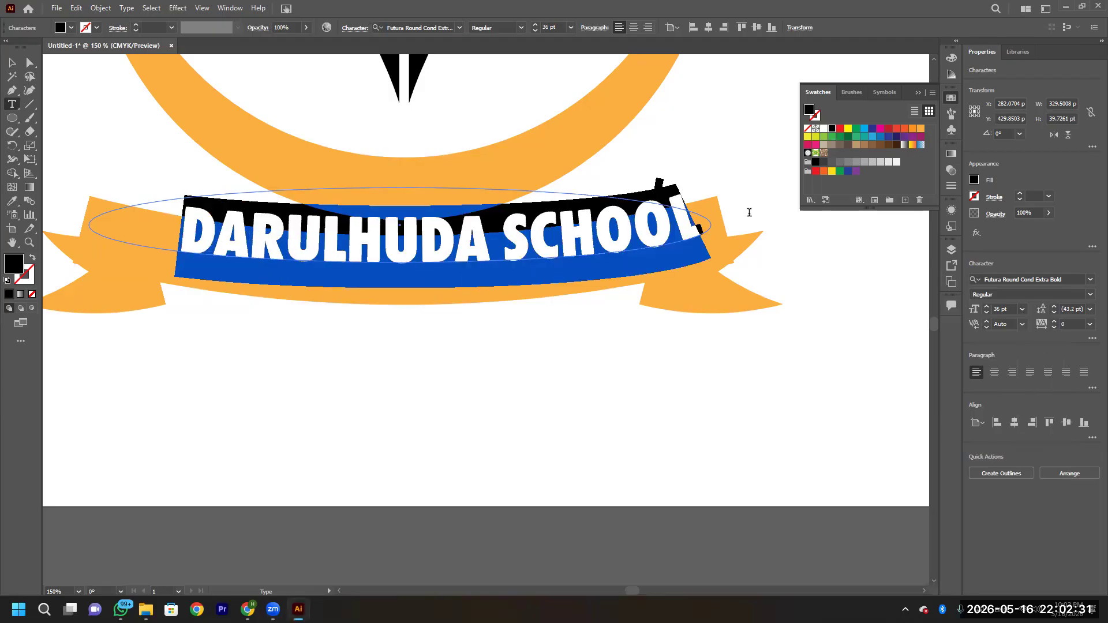
click(12, 62)
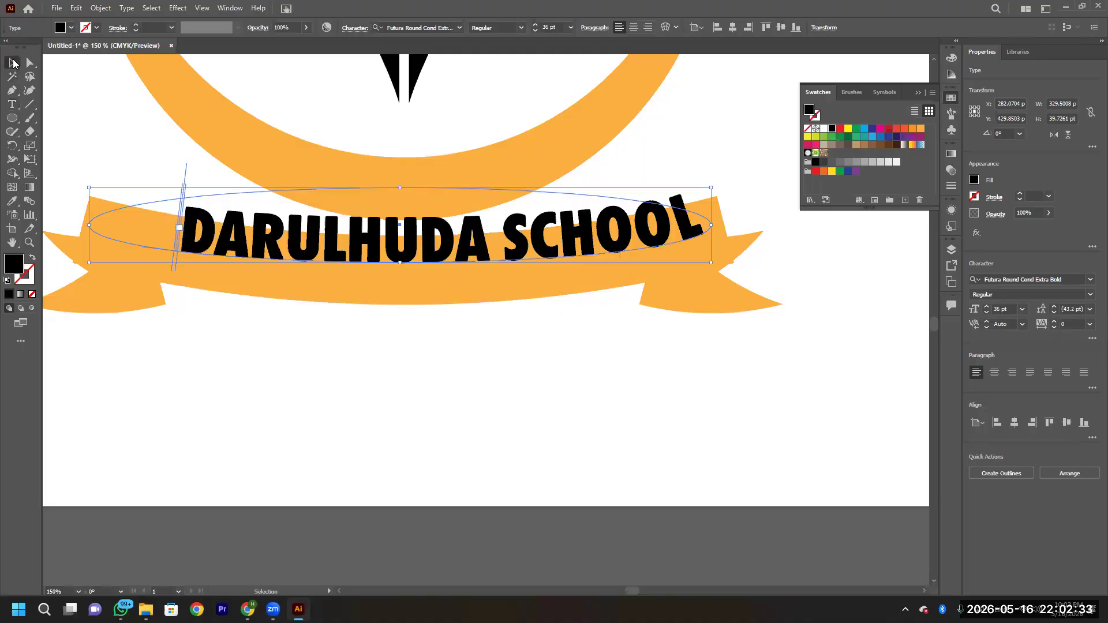
click(757, 110)
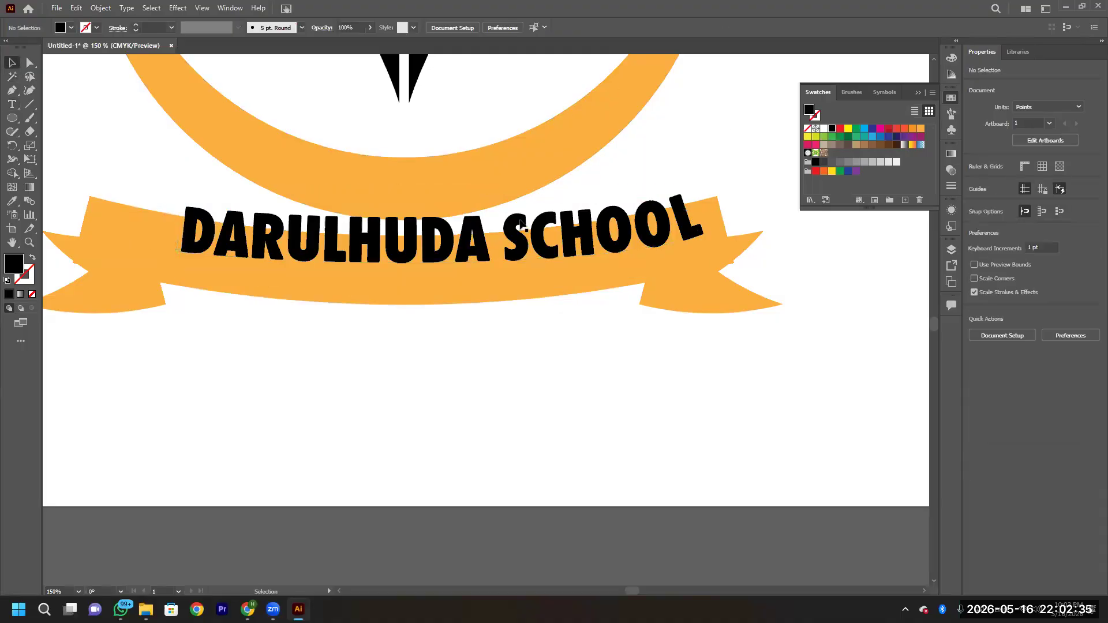
Nudge DARULHUDA SCHOOL left and down, tilt it slightly, and fit the artboard in view.
drag(478, 252, 462, 271)
drag(694, 287, 694, 293)
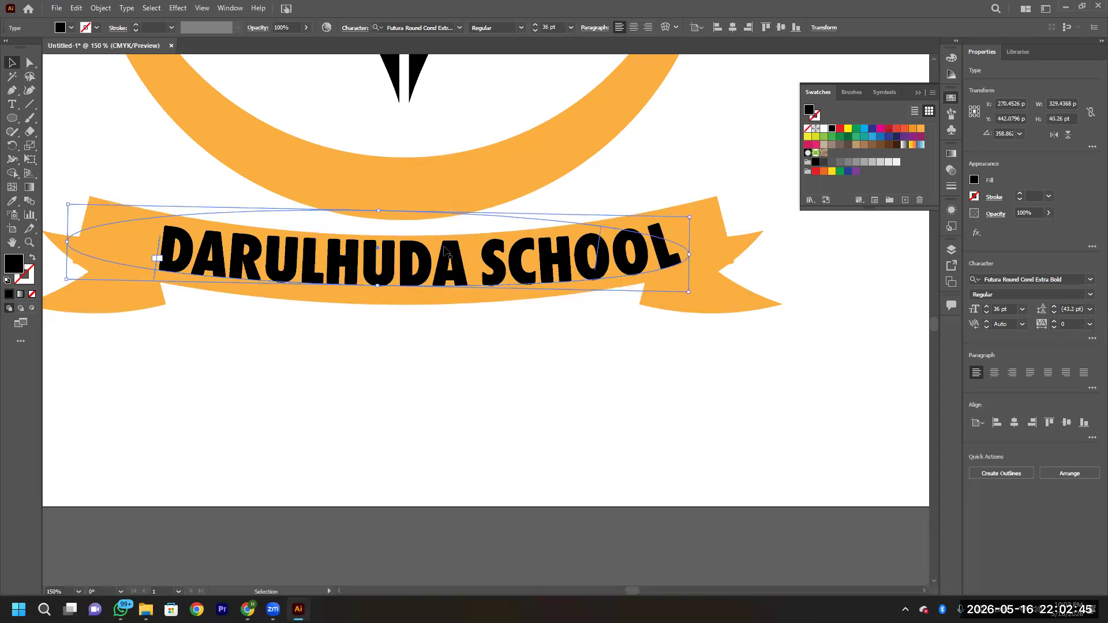
drag(441, 258, 430, 262)
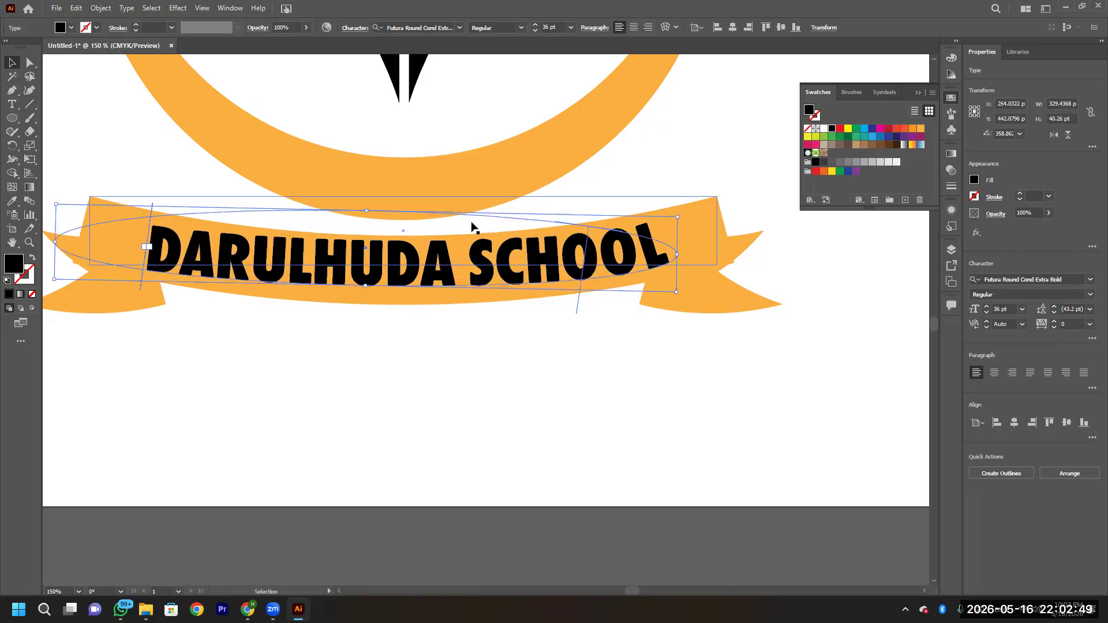
click(662, 395)
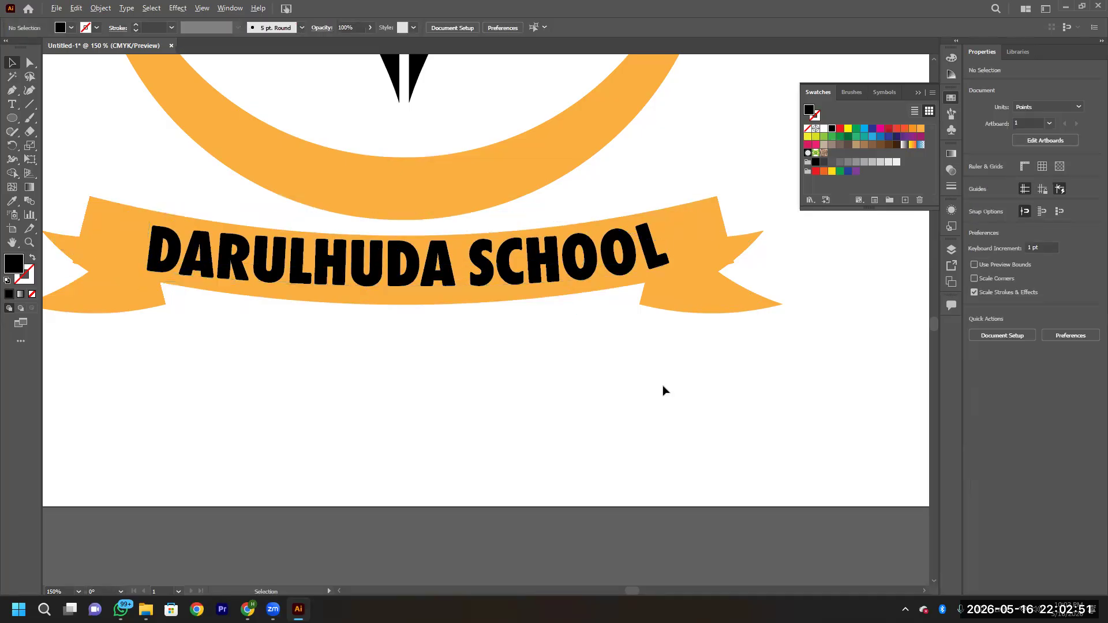
key(ctrl+0)
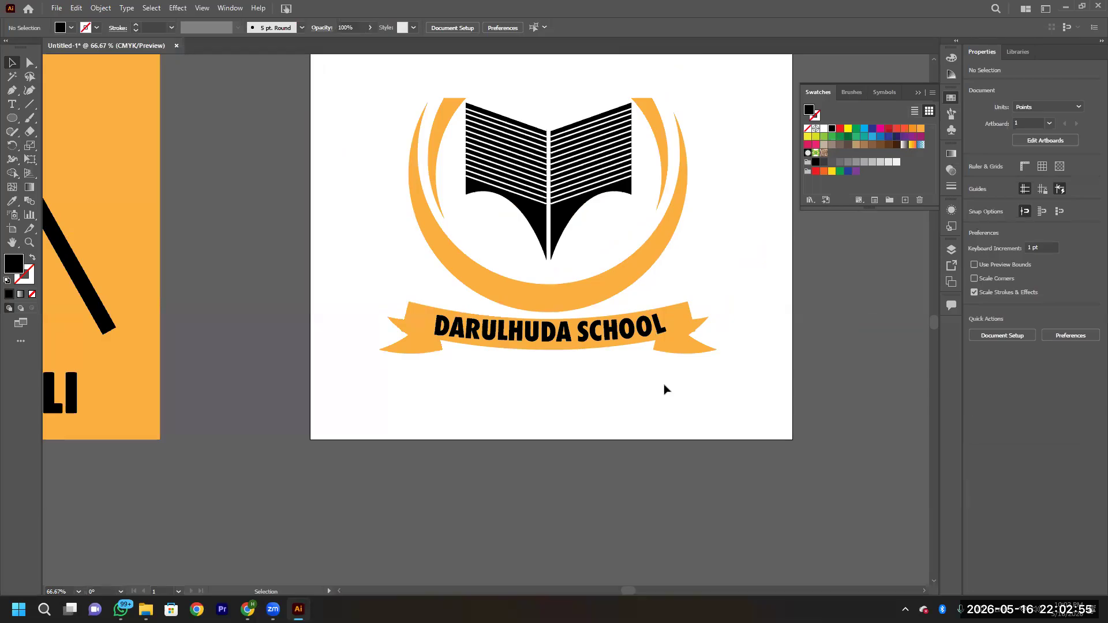
click(12, 104)
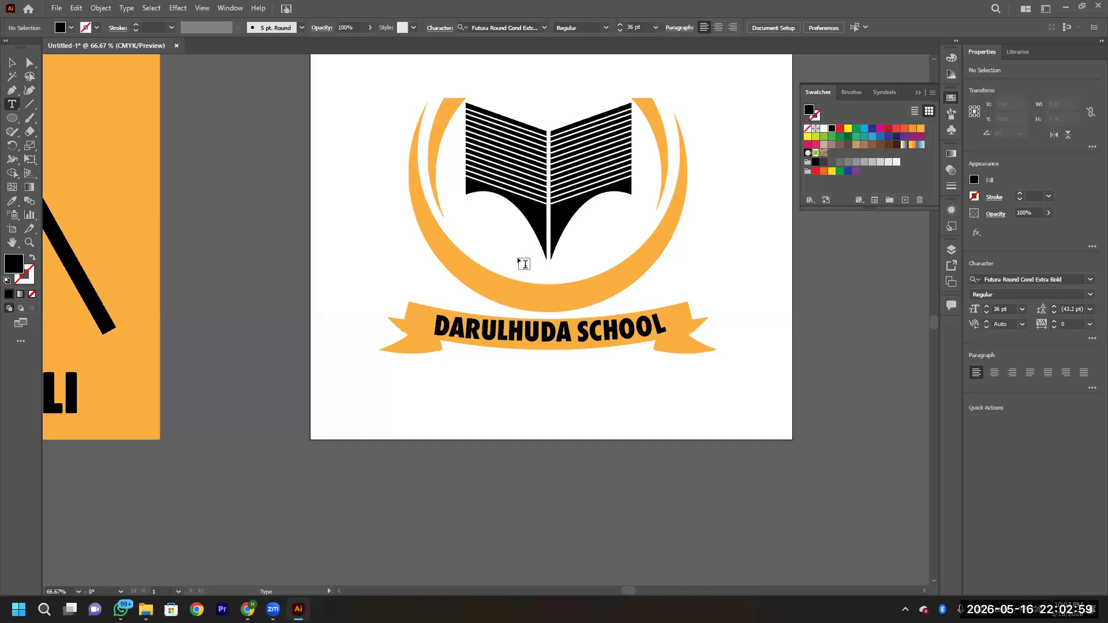
Type '1990' and 'SINCE' on two stacked lines below the book.
click(517, 259)
text(1)
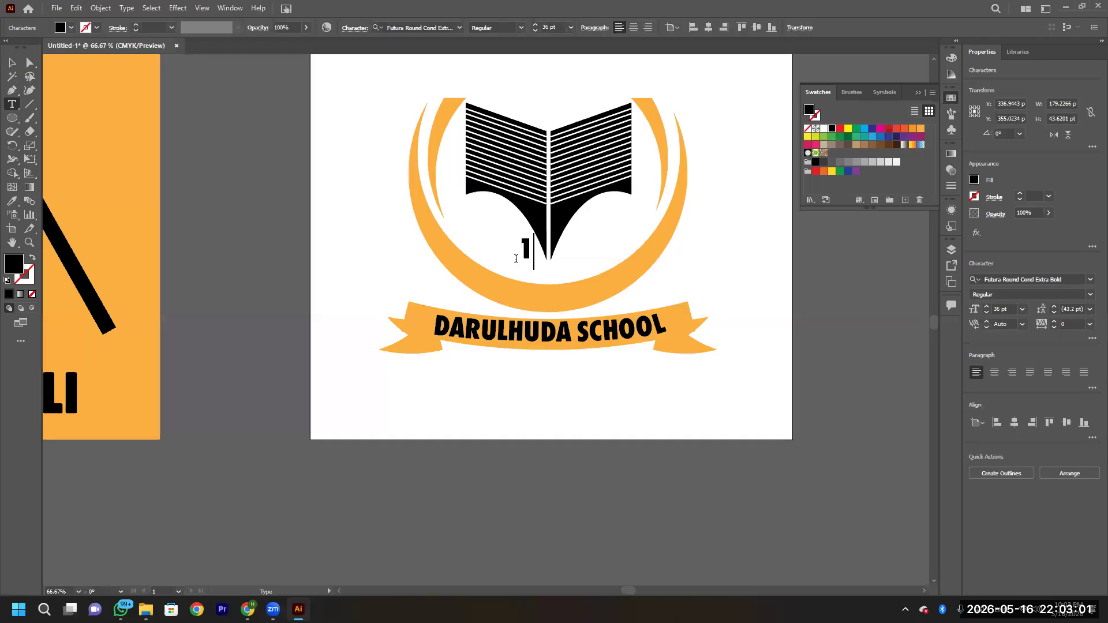
text(889)
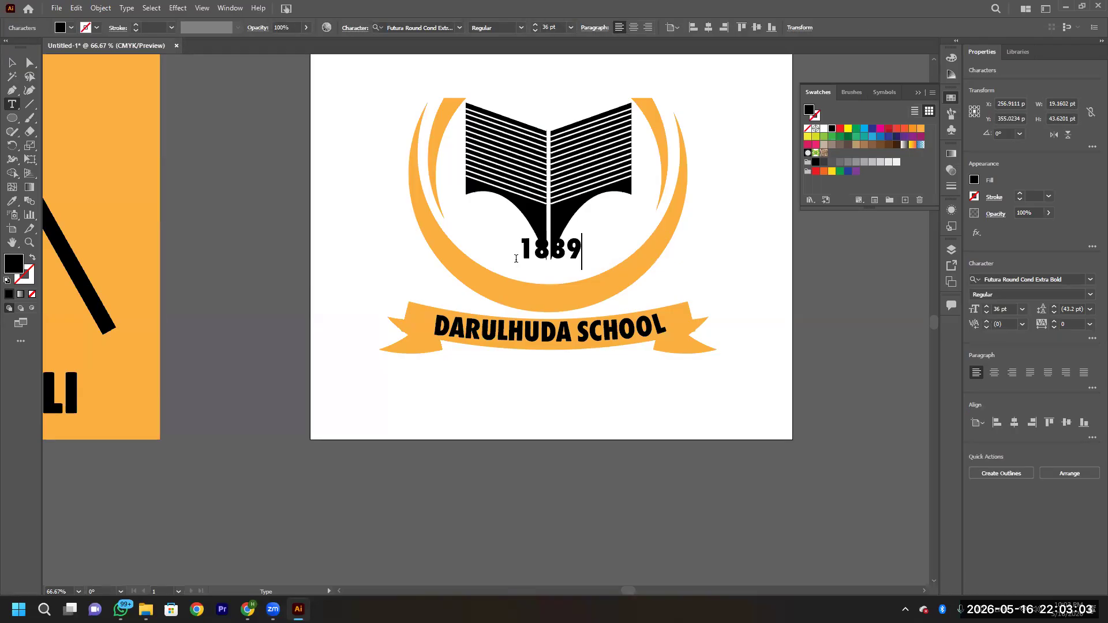
key(BackSpace)
key(BackSpace)
key(BackSpace)
text(990)
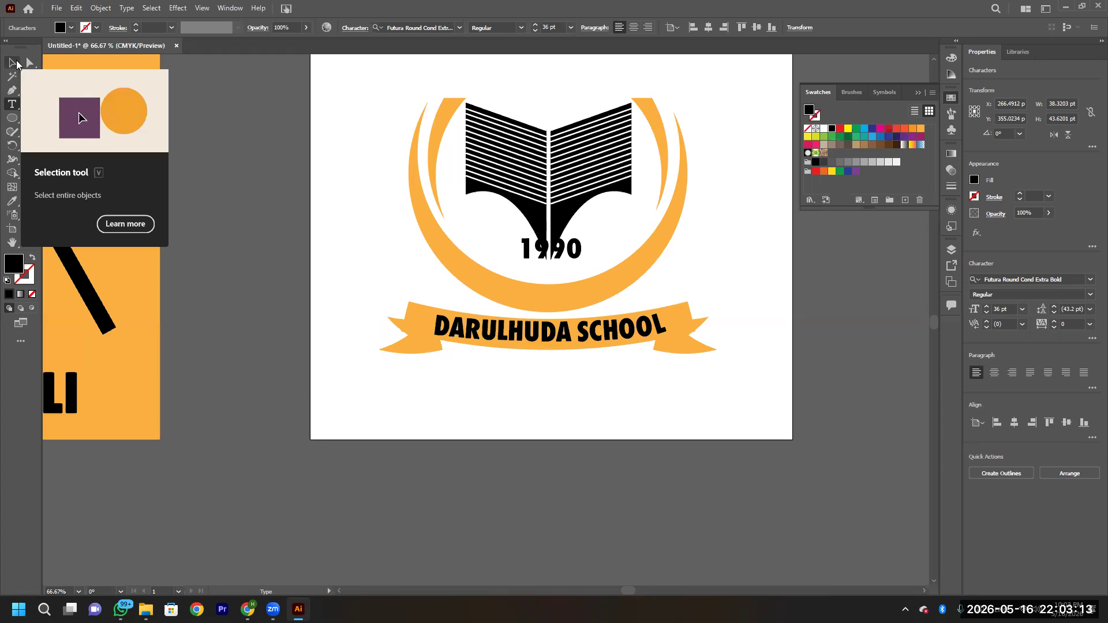
key(Return)
text(SIN)
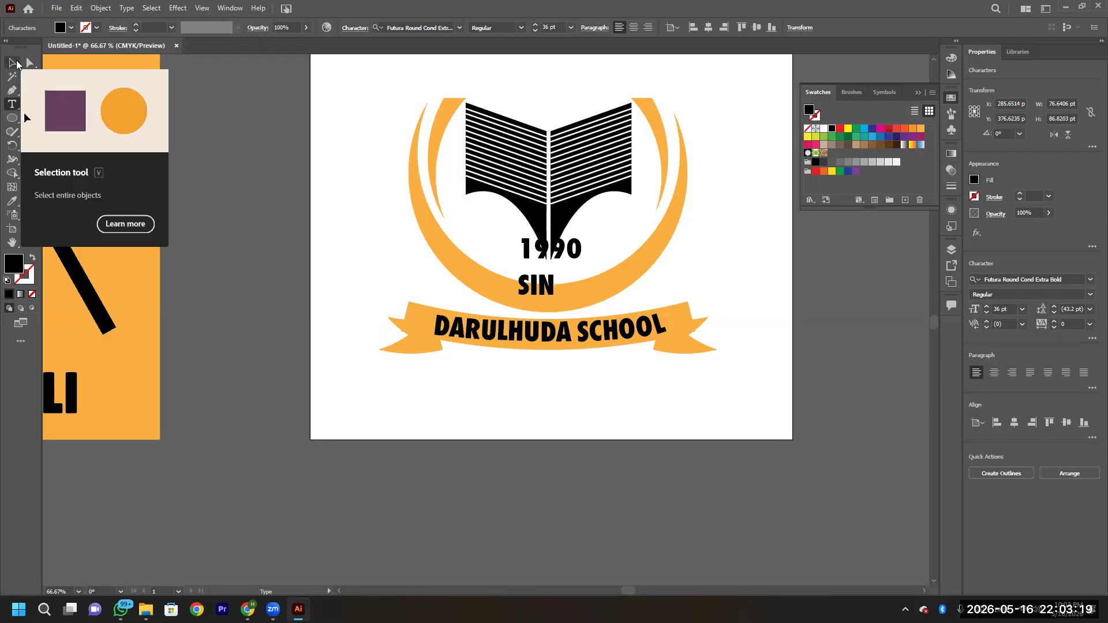
text(CE)
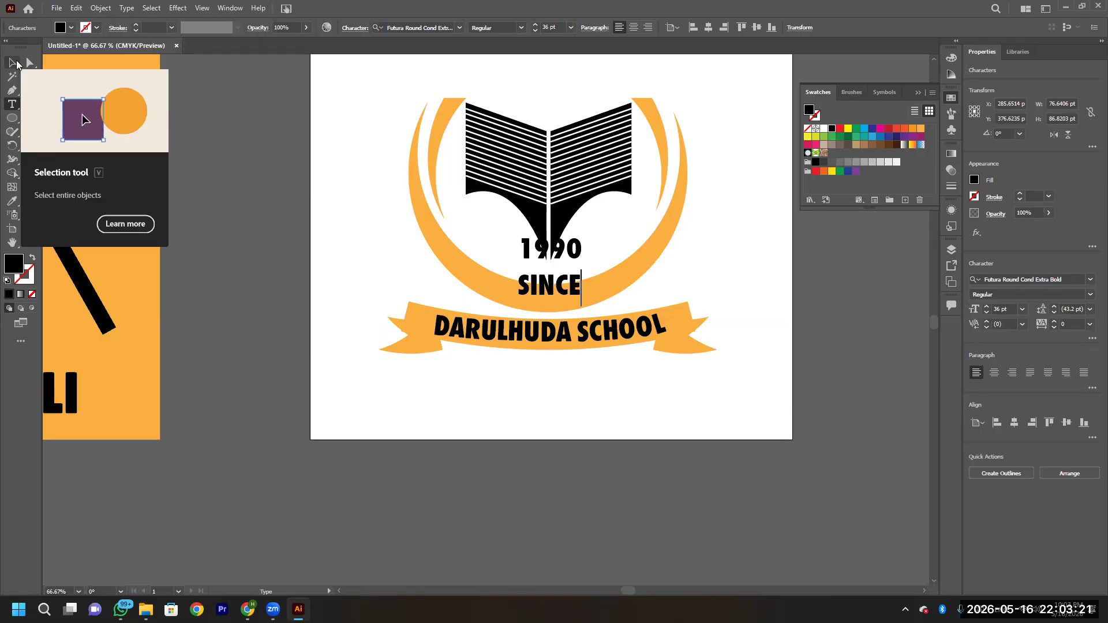
click(12, 62)
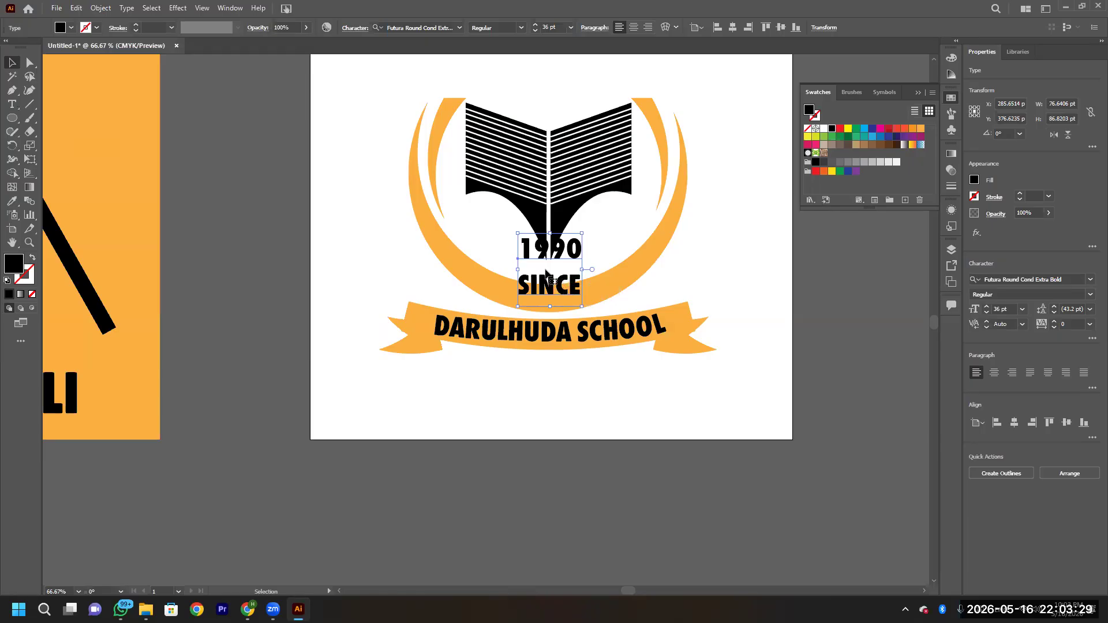
shift+click(576, 243)
Scale the 1990 SINCE text down and set its leading to 18 pt.
drag(575, 243, 562, 266)
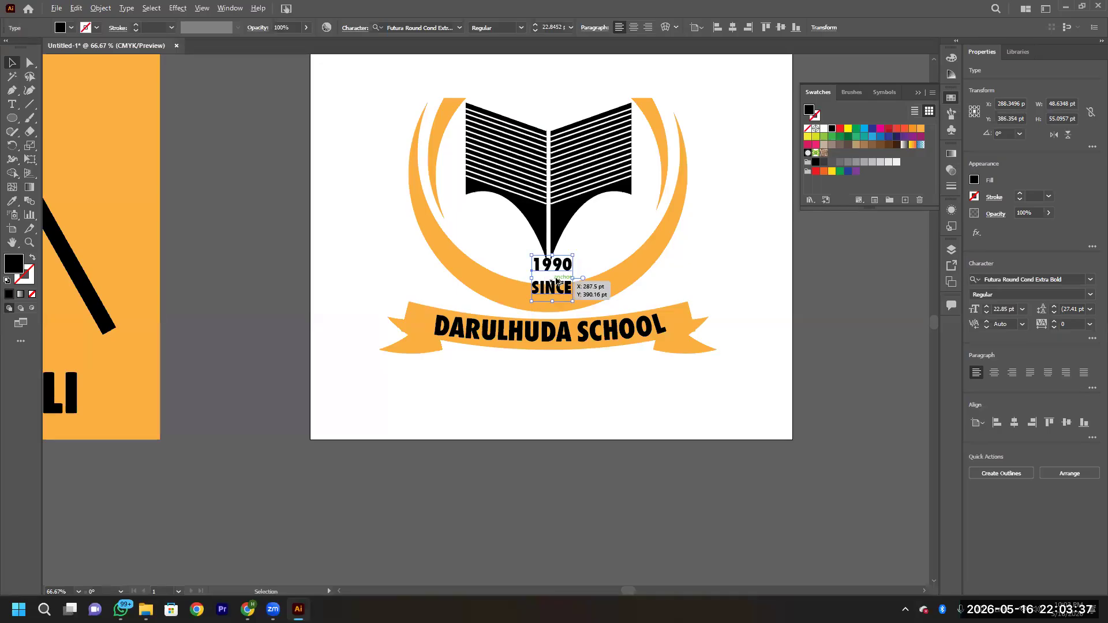
scroll(551, 283, up, 2)
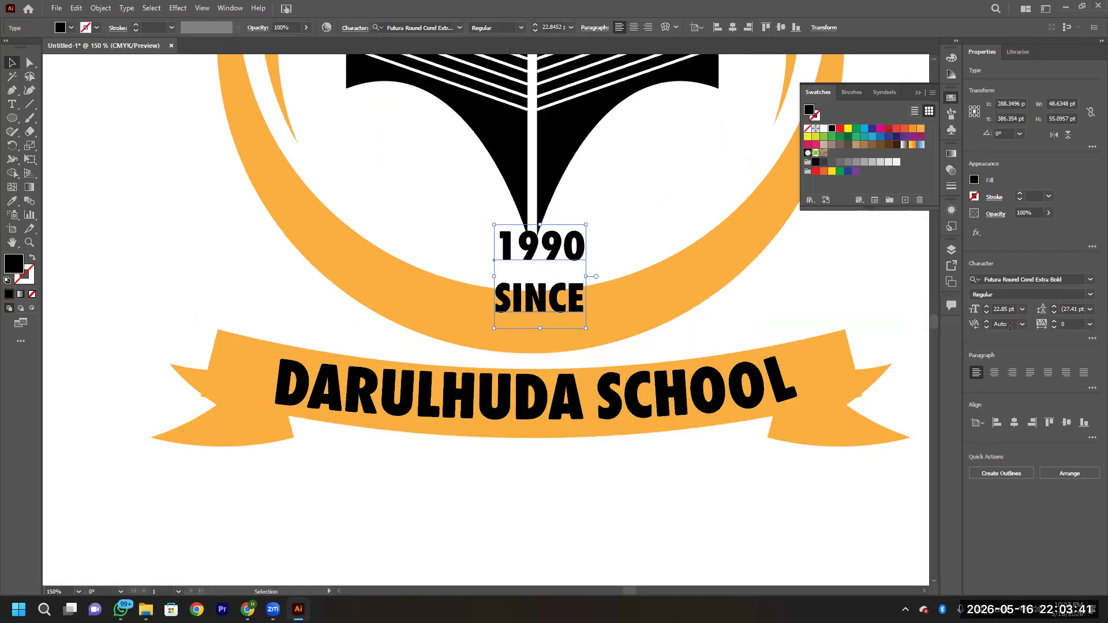
click(1090, 313)
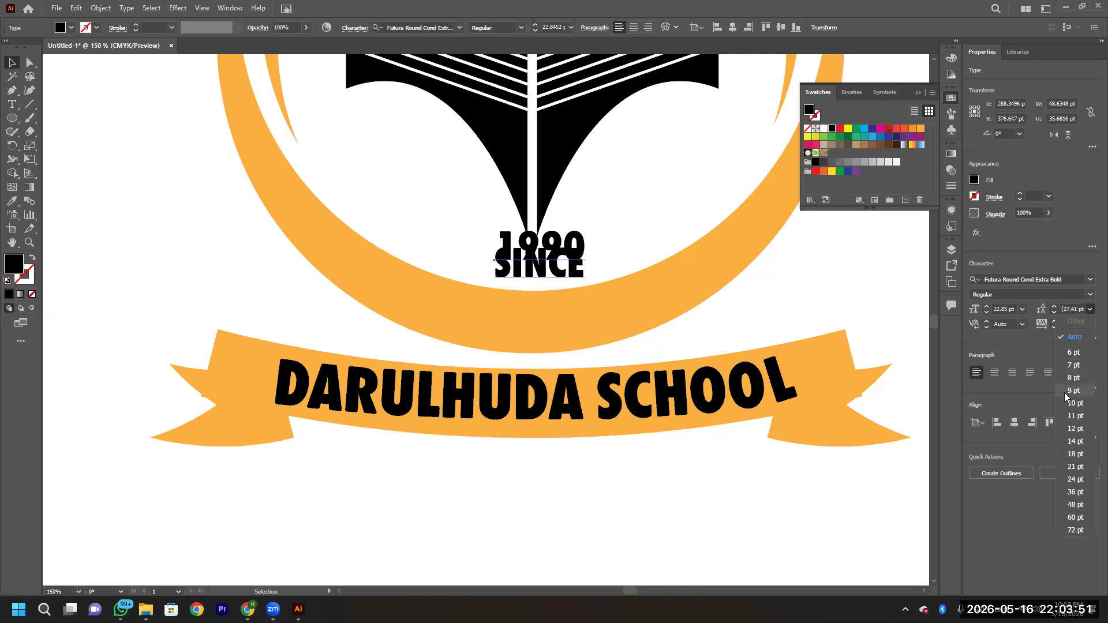
click(1074, 455)
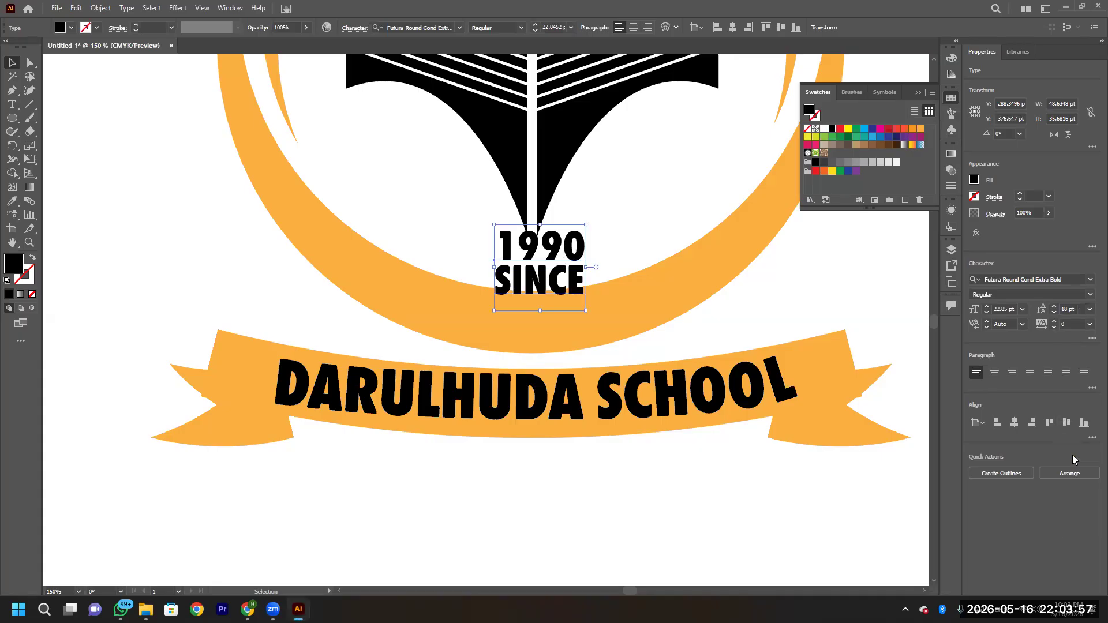
double_click(545, 286)
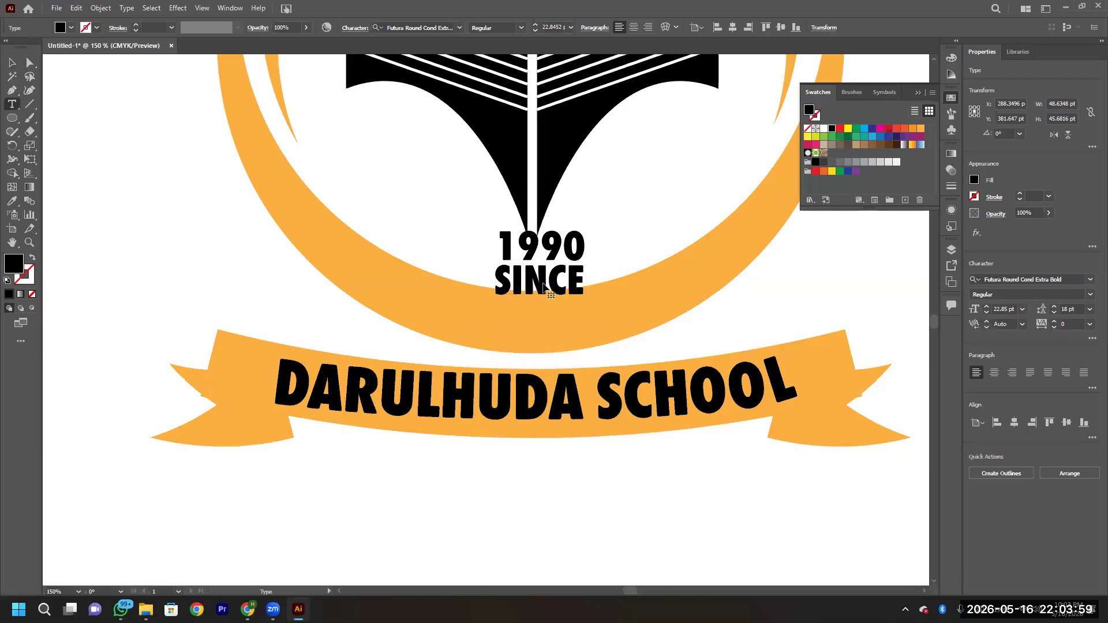
double_click(545, 286)
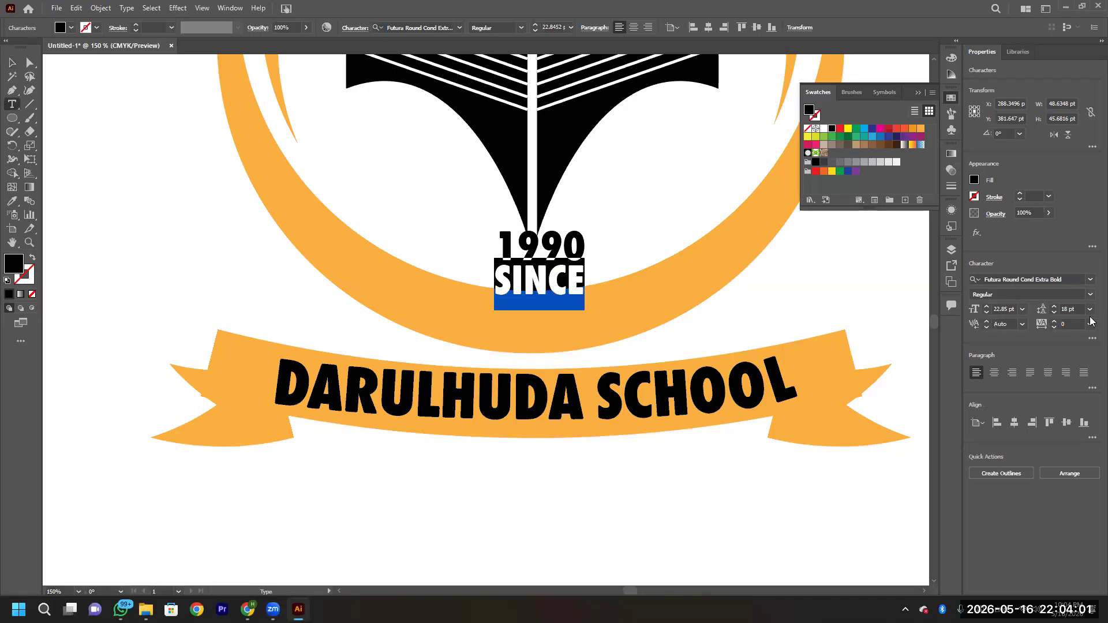
click(1023, 310)
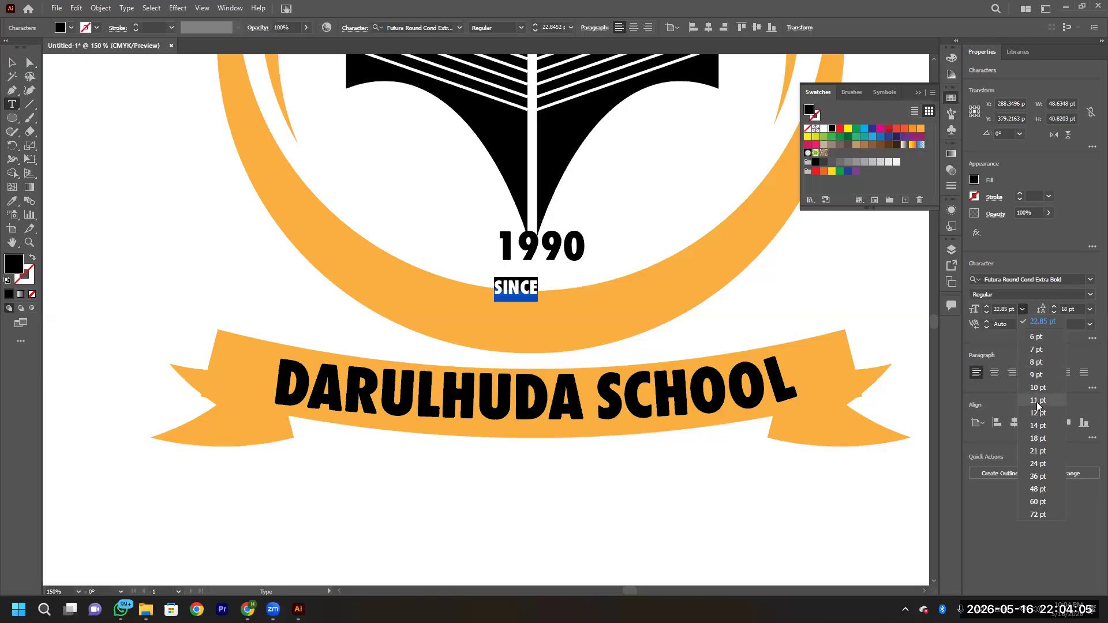
Set SINCE to 14 pt with 400 tracking.
click(1041, 431)
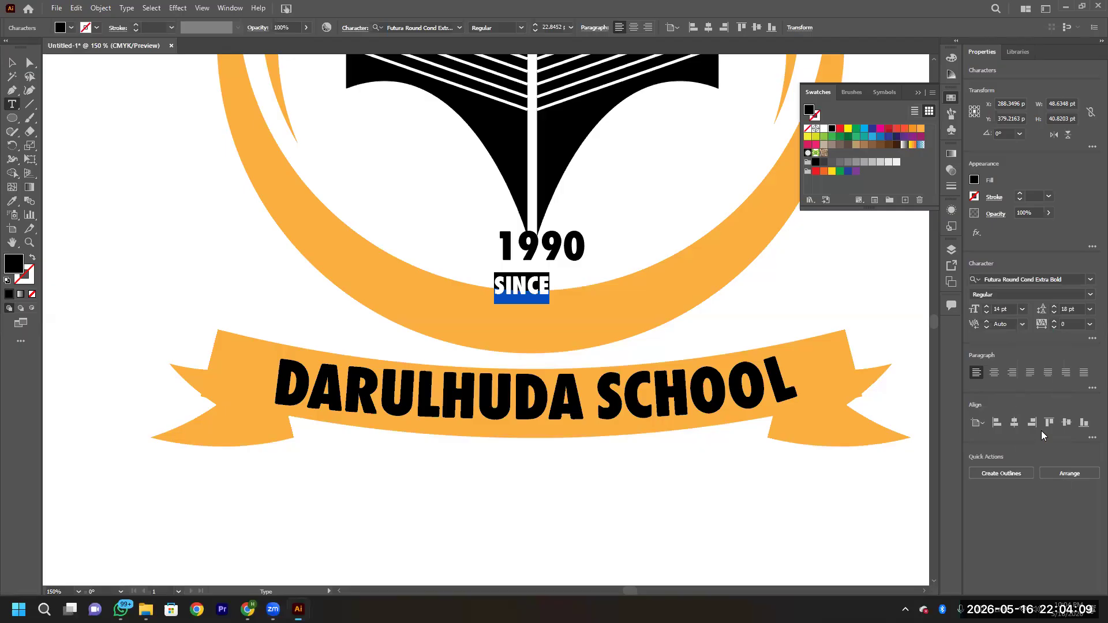
click(1091, 324)
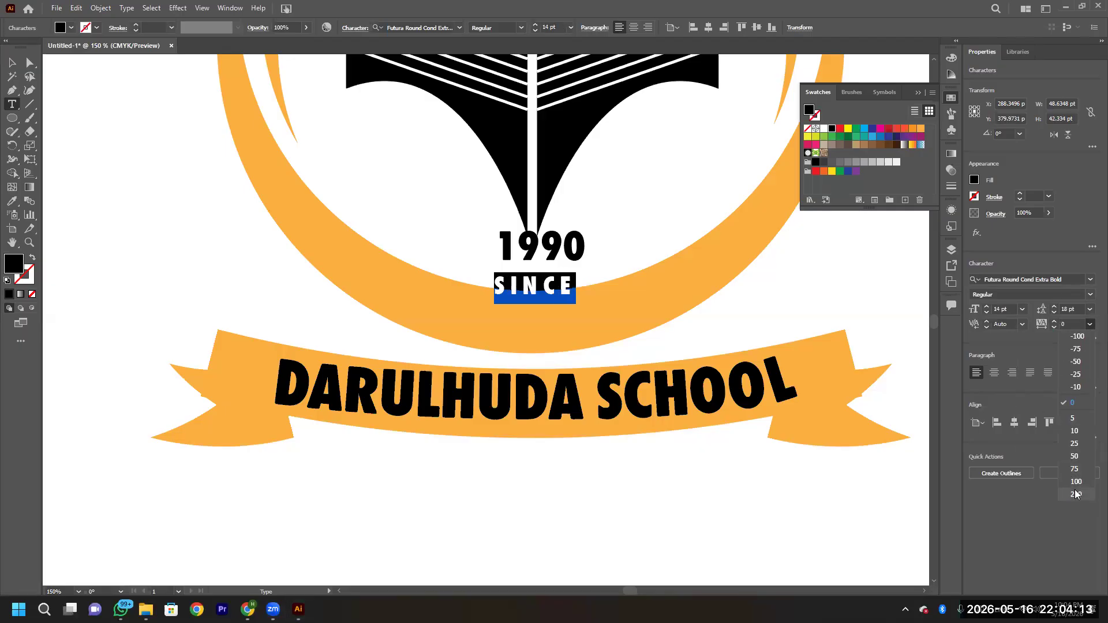
click(1068, 324)
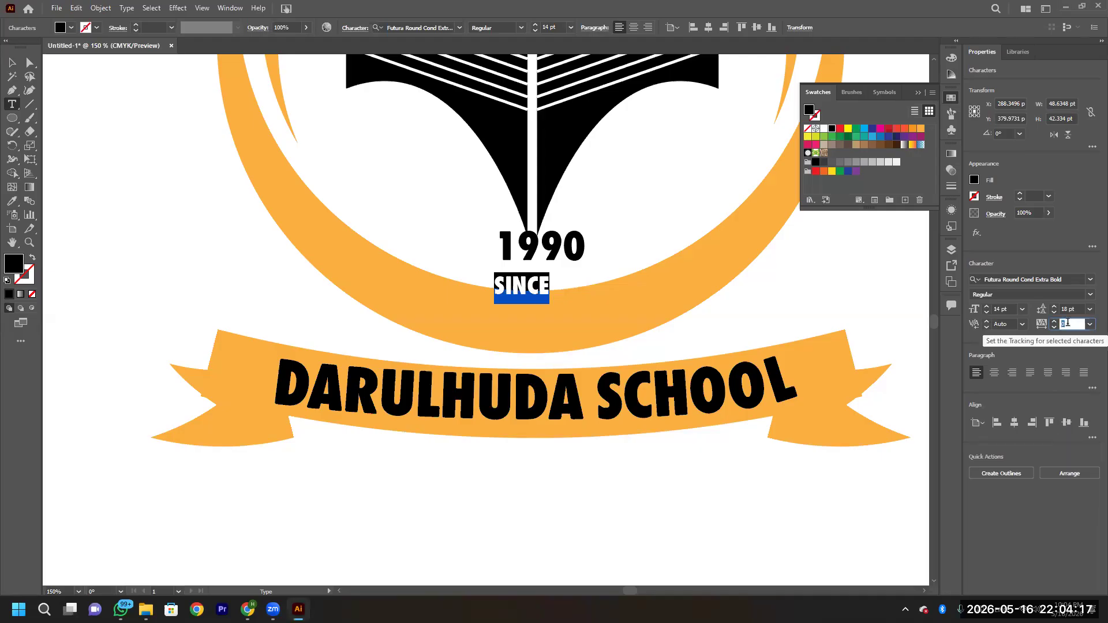
text(400)
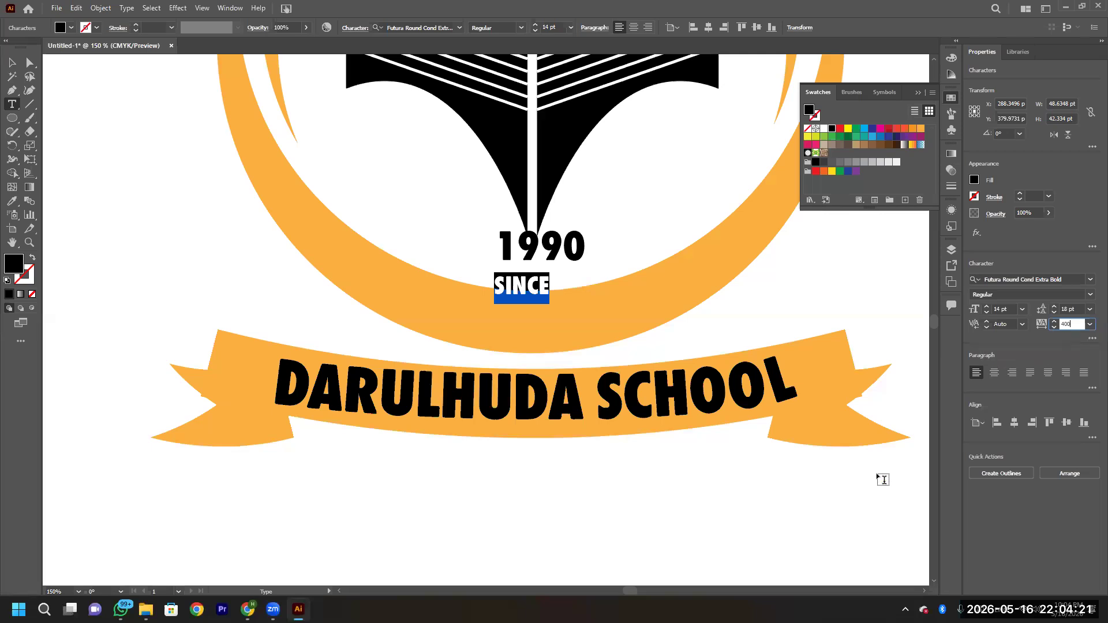
key(Return)
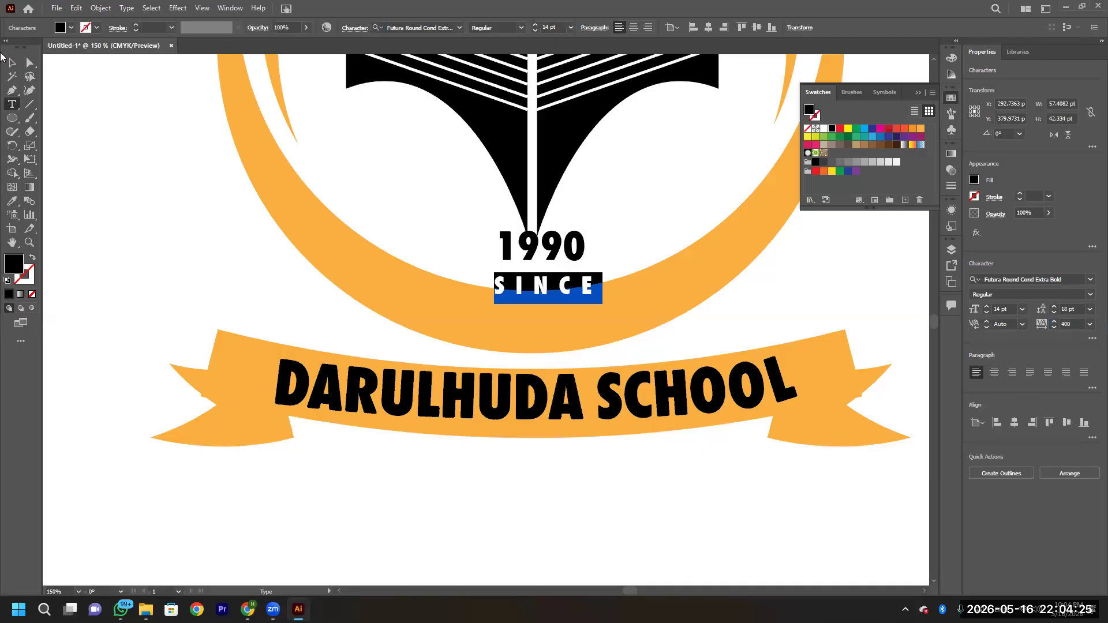
Scale the 1990 SINCE block smaller, set 10 pt leading, and move it slightly lower.
click(30, 64)
click(12, 65)
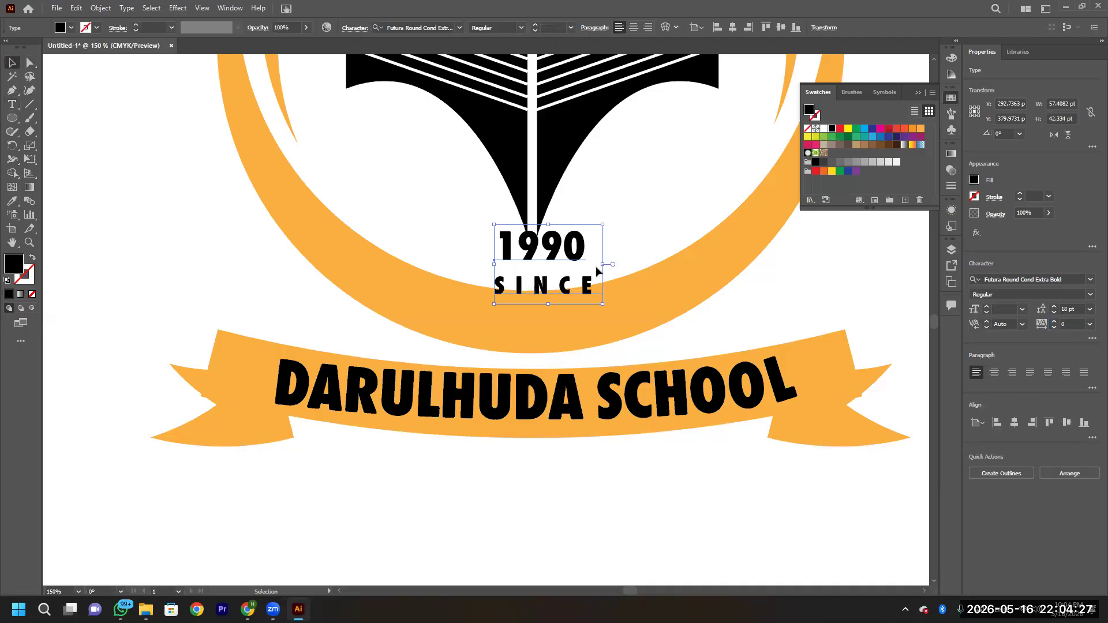
drag(603, 224, 563, 249)
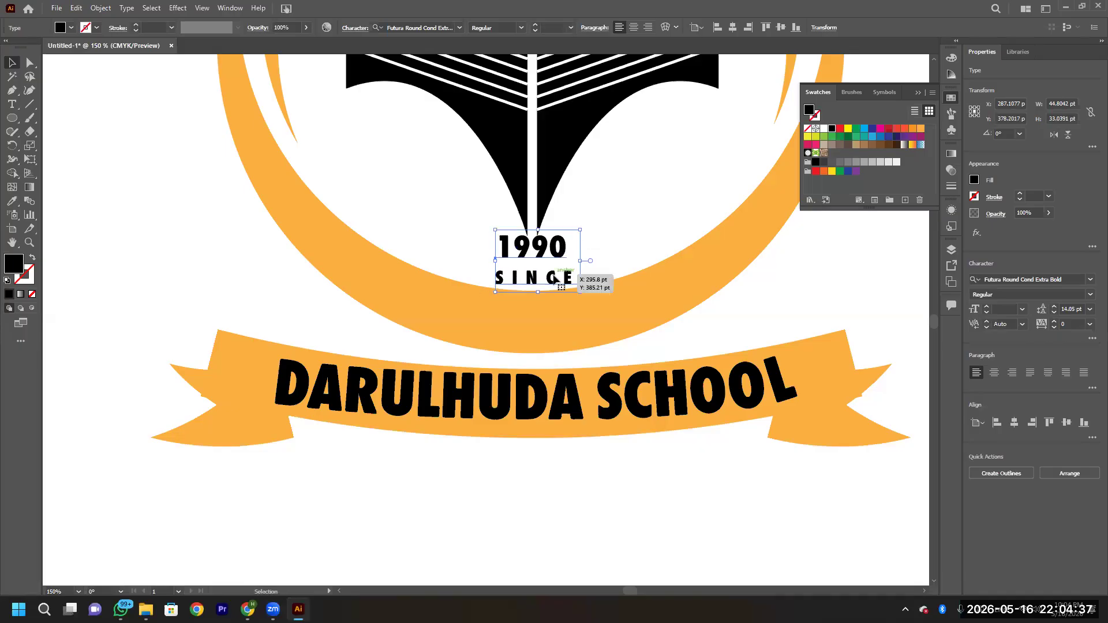
click(1090, 309)
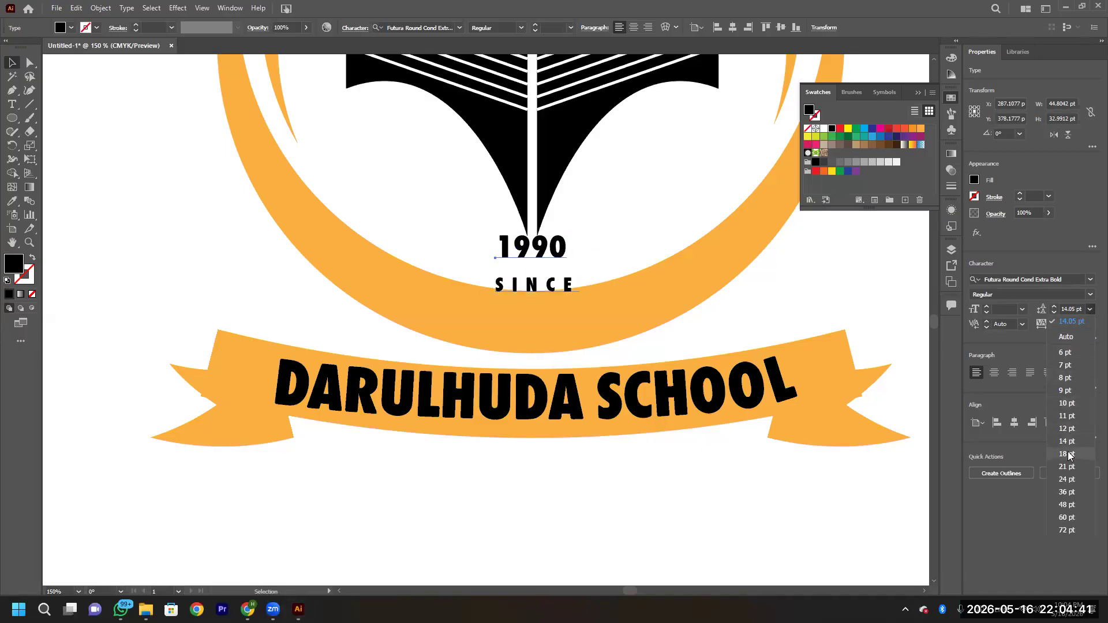
click(1067, 403)
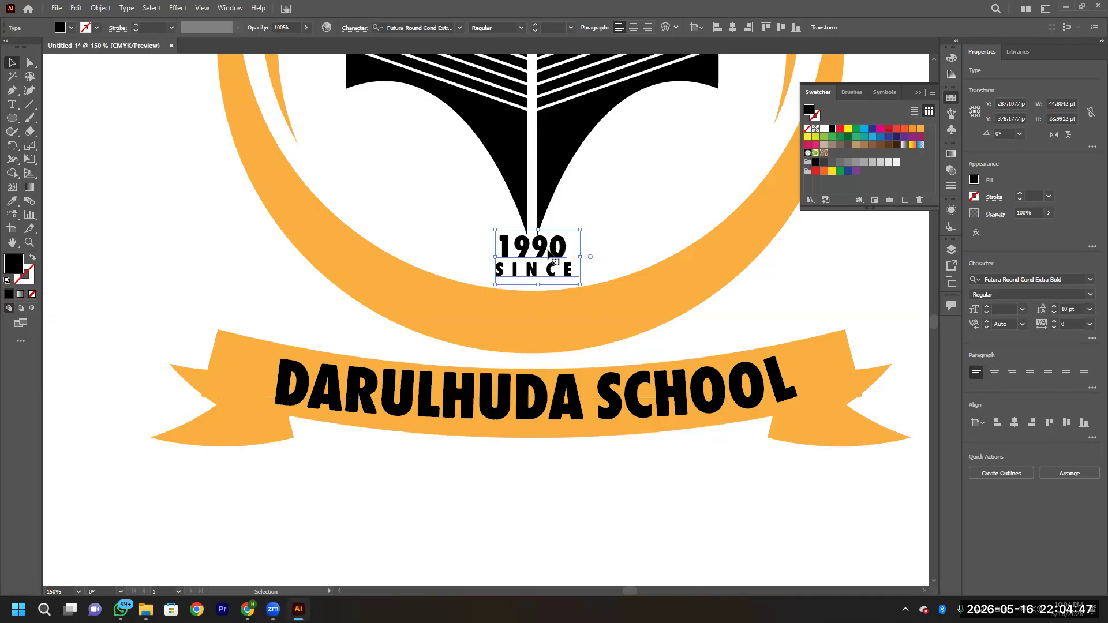
drag(548, 255, 549, 262)
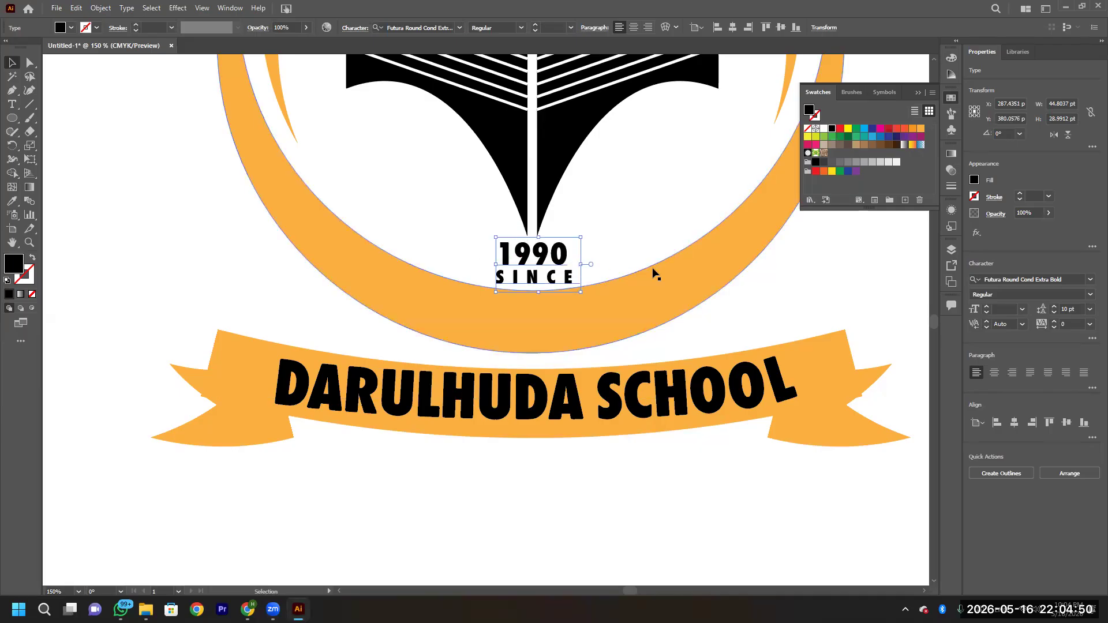
click(814, 314)
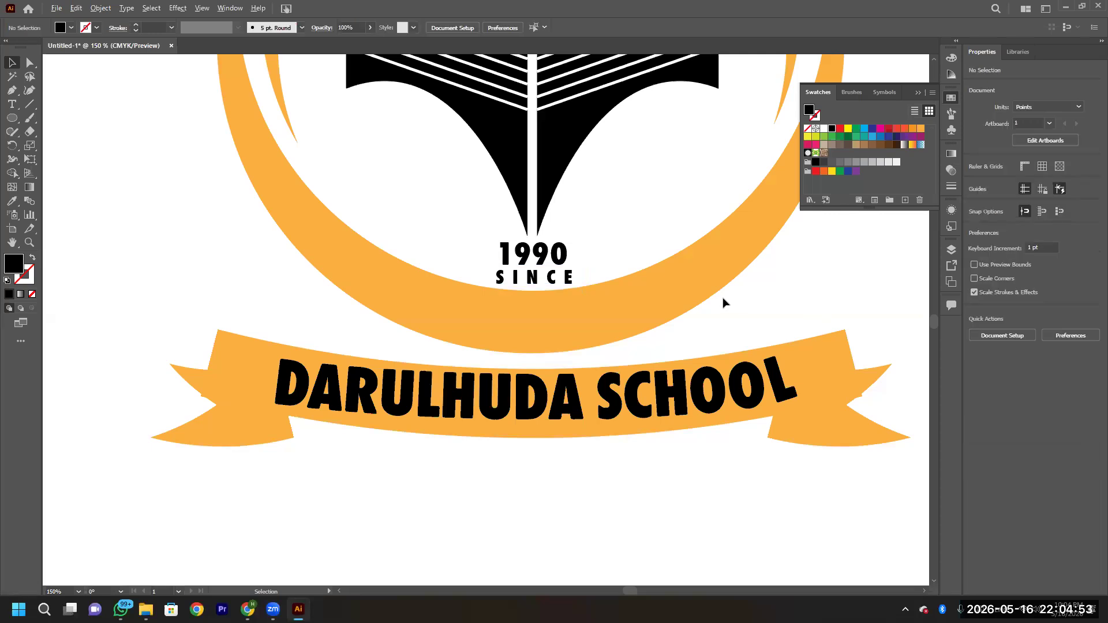
scroll(723, 301, down, 2)
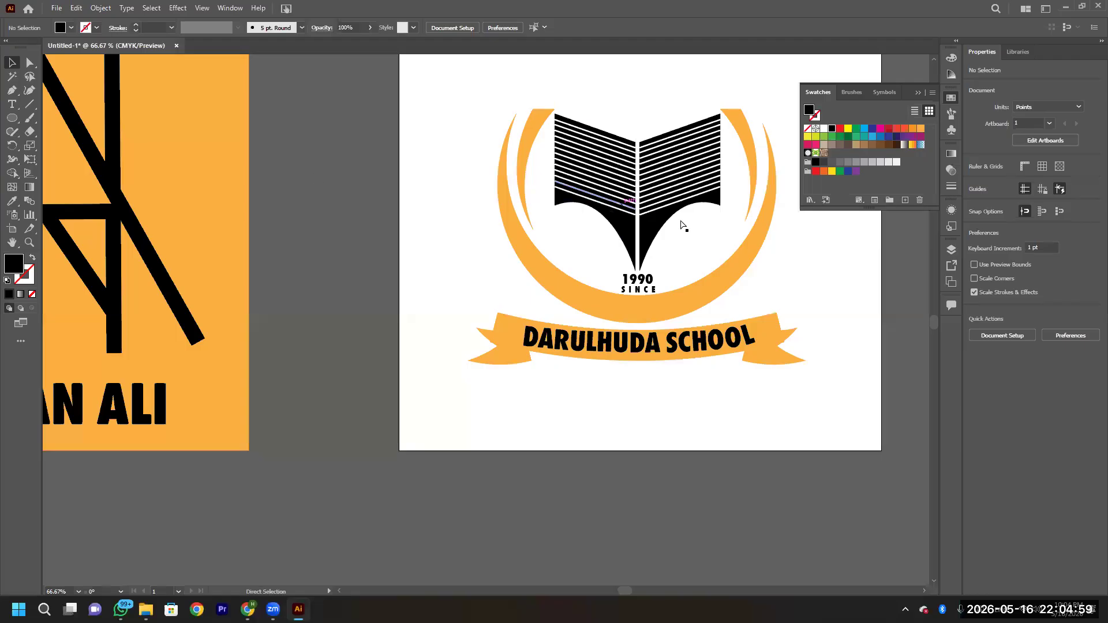
Marquee-select every part of the emblem and group it with Ctrl+G.
scroll(800, 305, right, 2)
scroll(799, 308, right, 10)
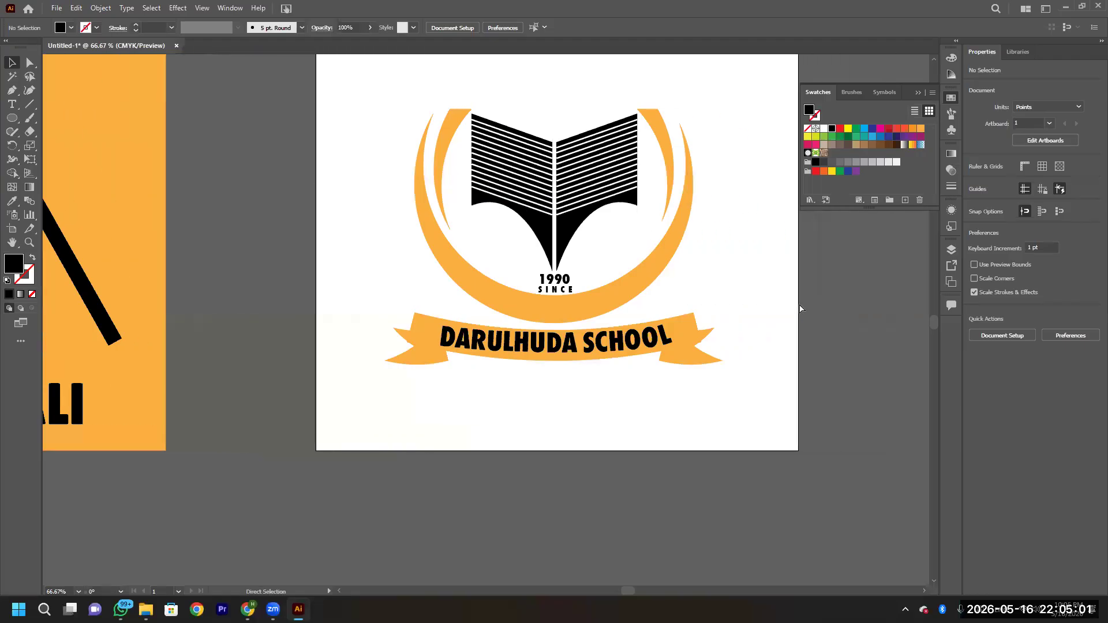
scroll(799, 309, up, 2)
scroll(799, 303, up, 7)
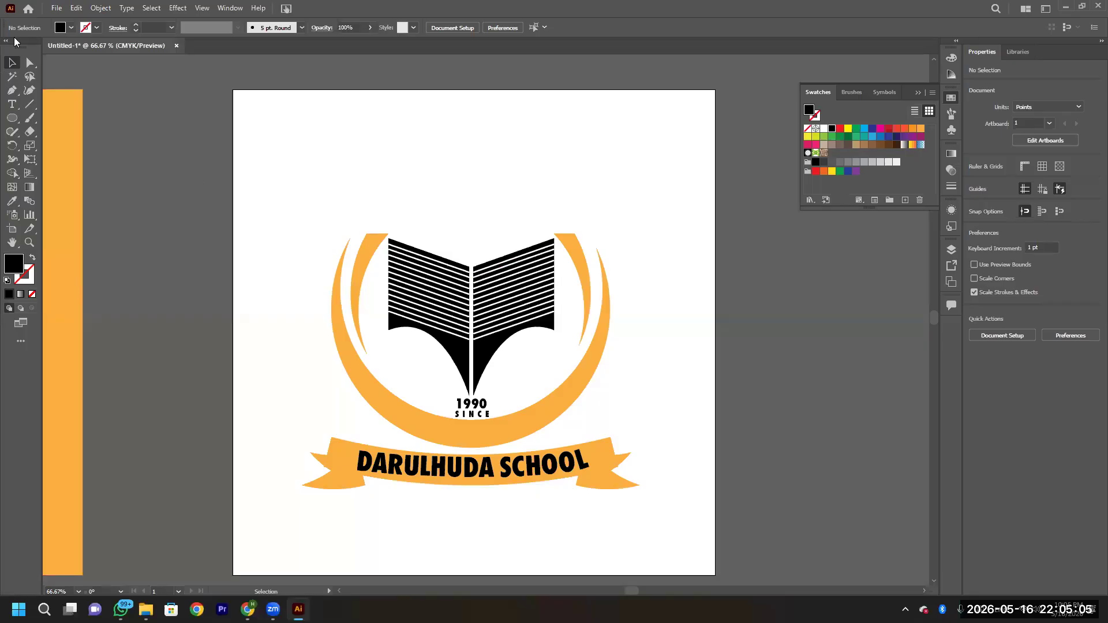
drag(291, 198, 681, 527)
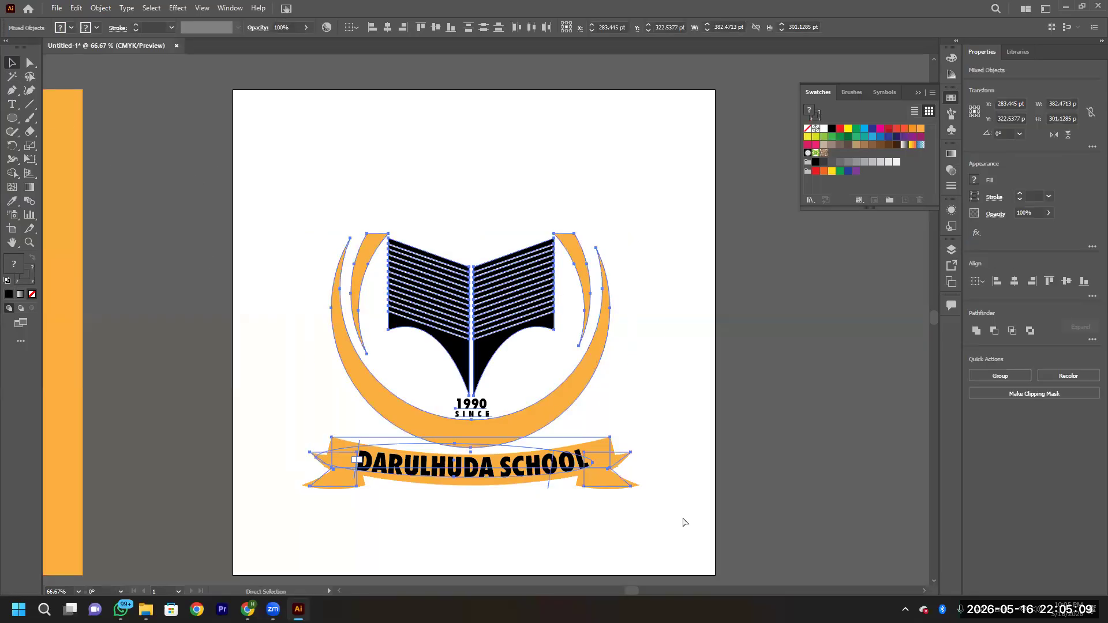
key(ctrl+g)
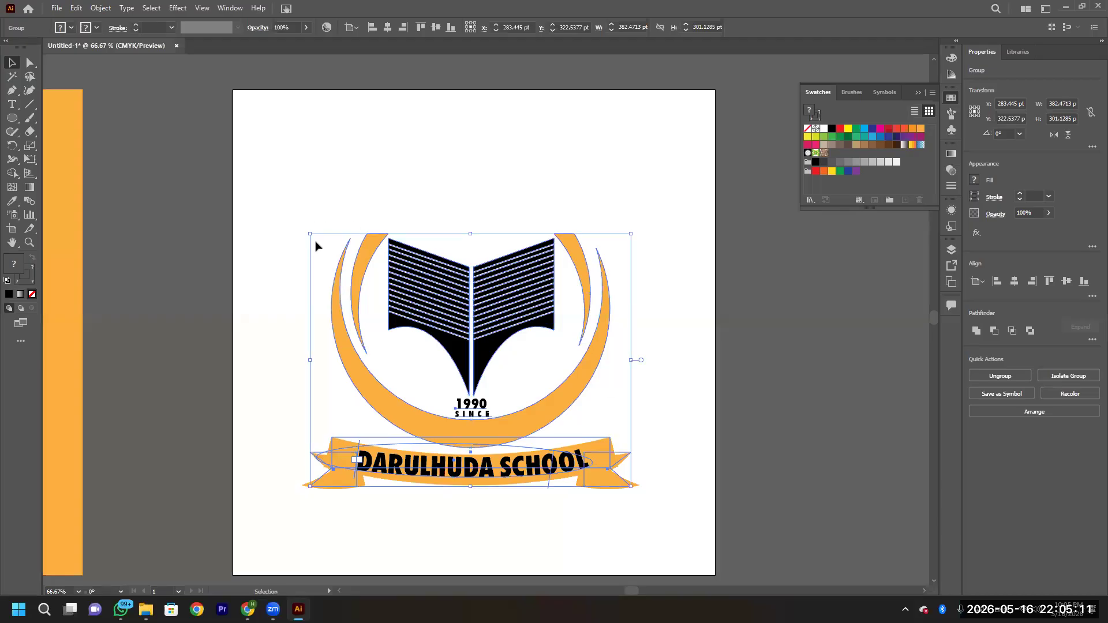
Scale the grouped emblem up until it spans nearly the full artboard width, then deselect.
drag(310, 235, 250, 187)
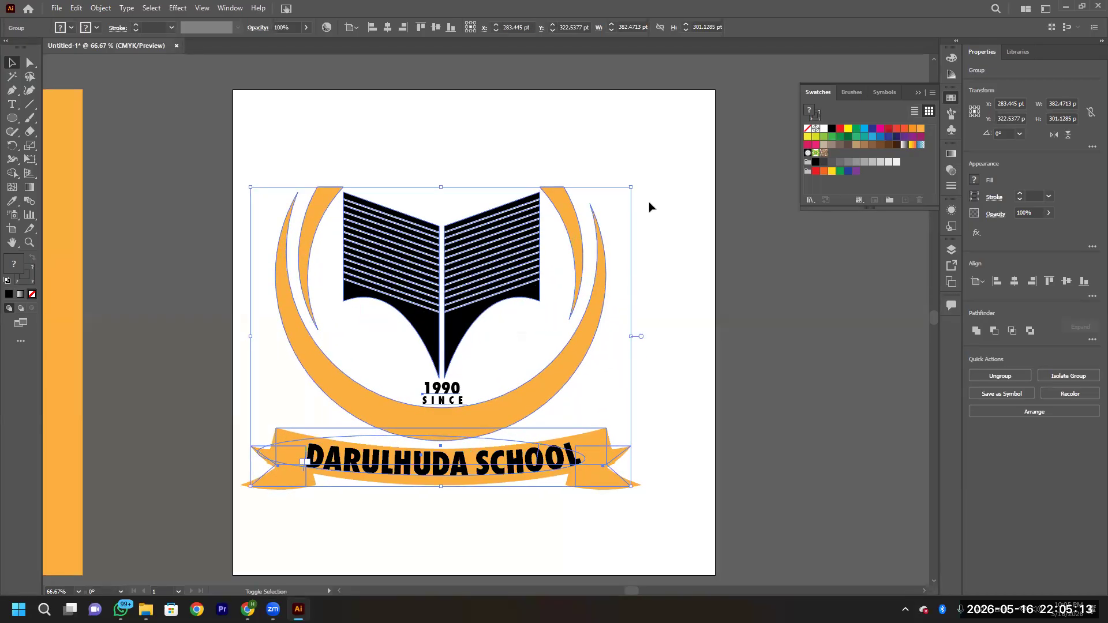
drag(631, 187, 743, 135)
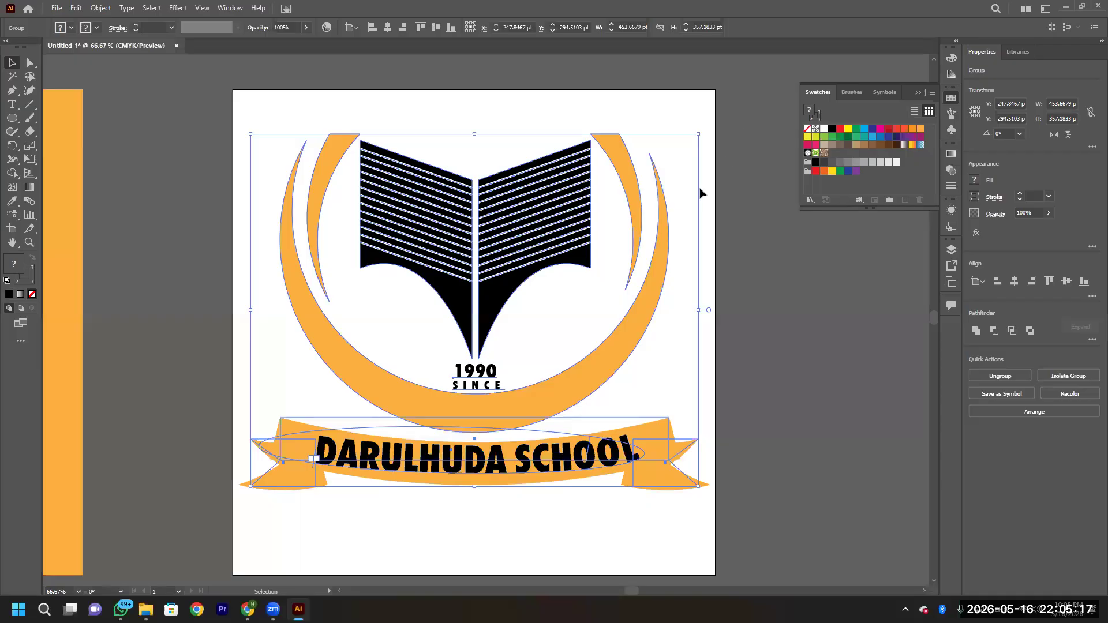
click(818, 342)
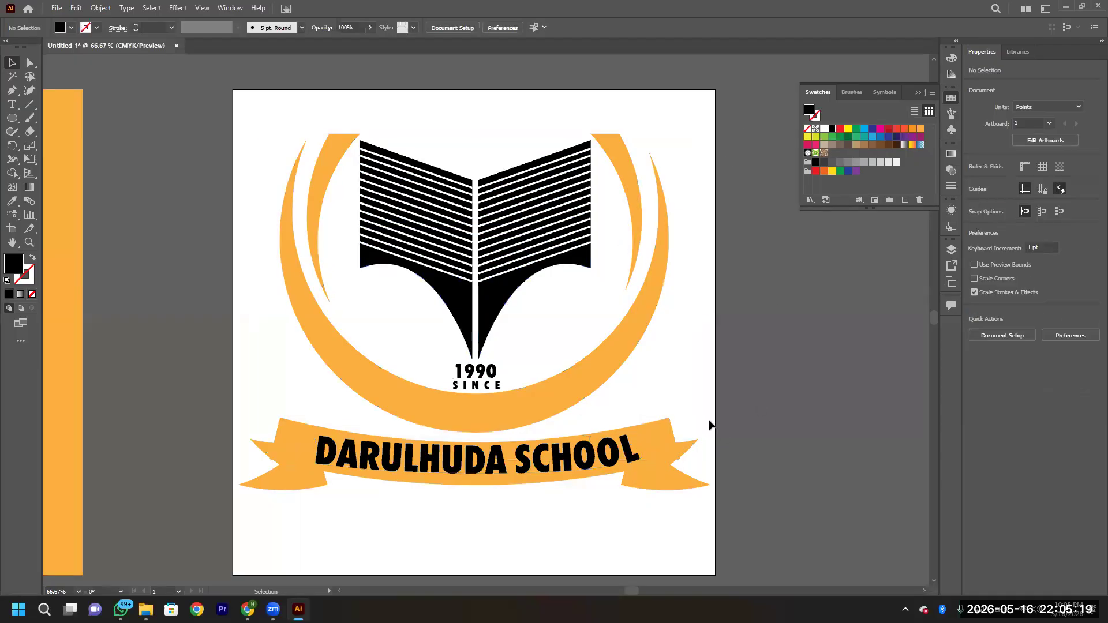
scroll(717, 393, down, 2)
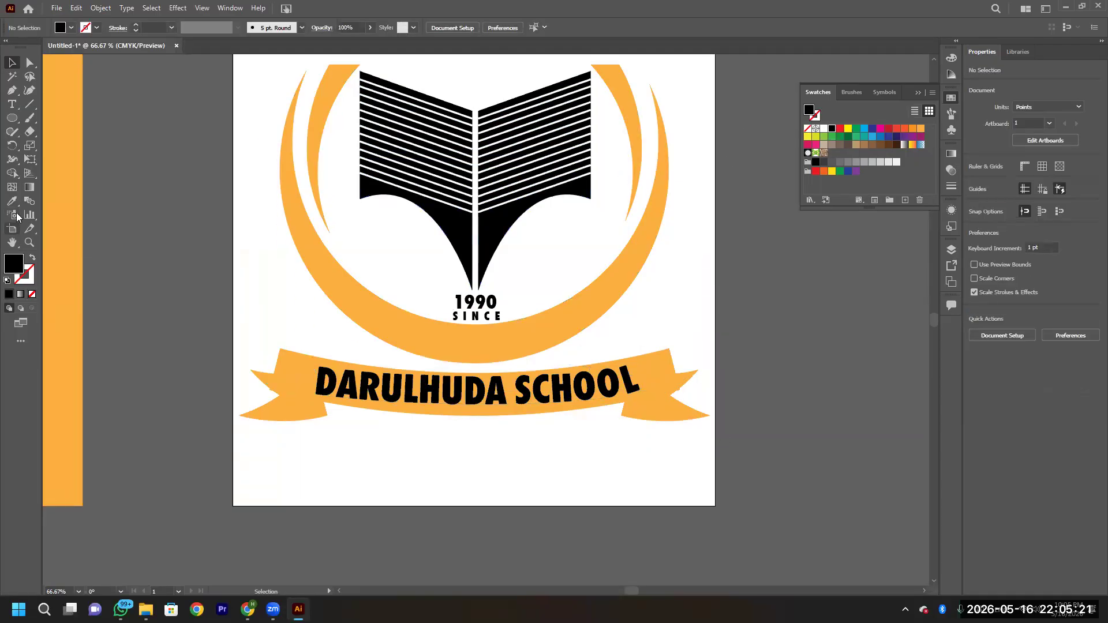
click(11, 228)
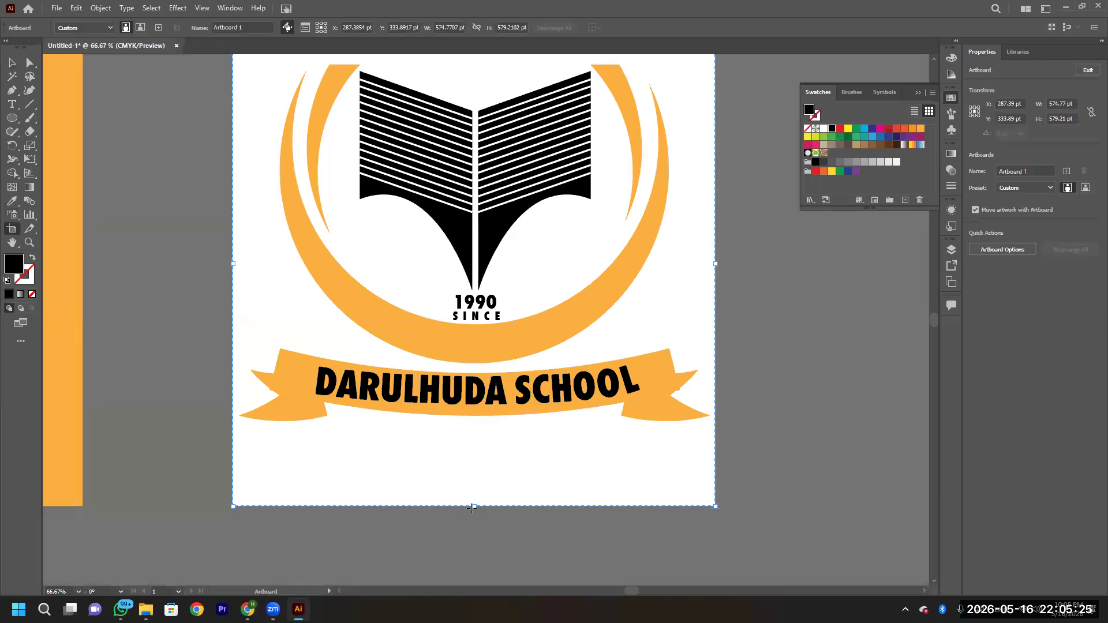
Pull the artboard's bottom edge up to the ribbon and its top edge down to the ring.
drag(474, 506, 484, 461)
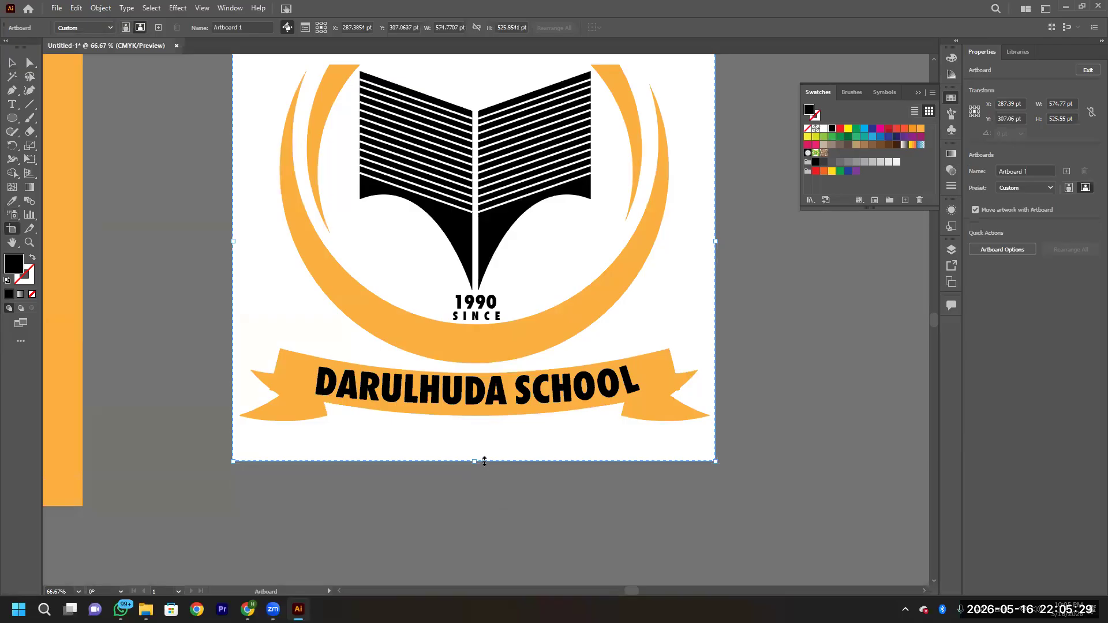
scroll(482, 323, up, 3)
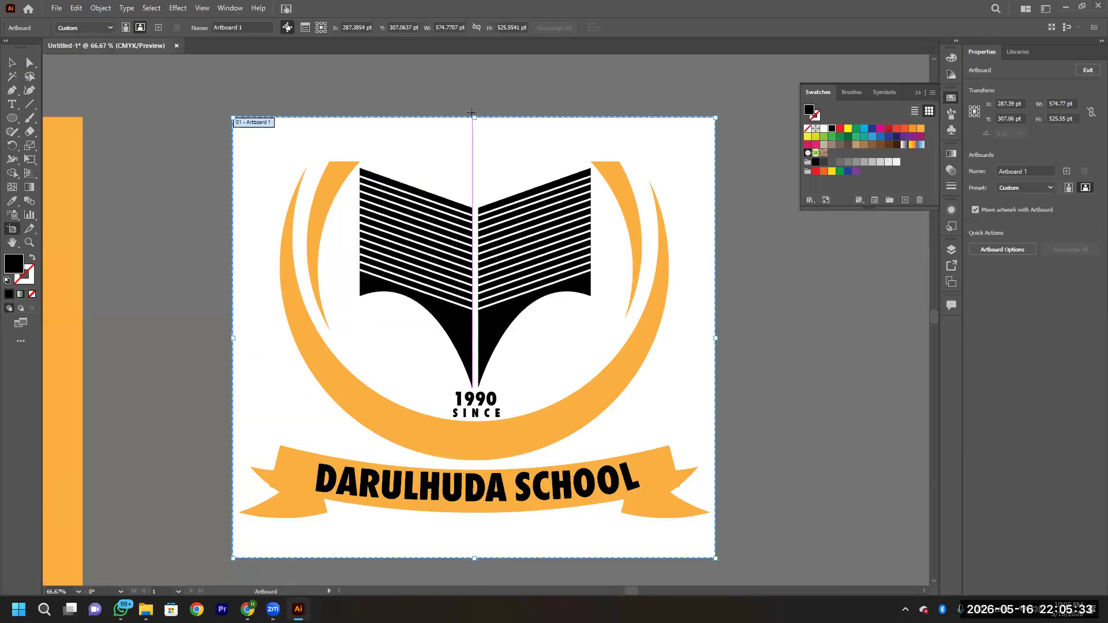
drag(474, 117, 474, 128)
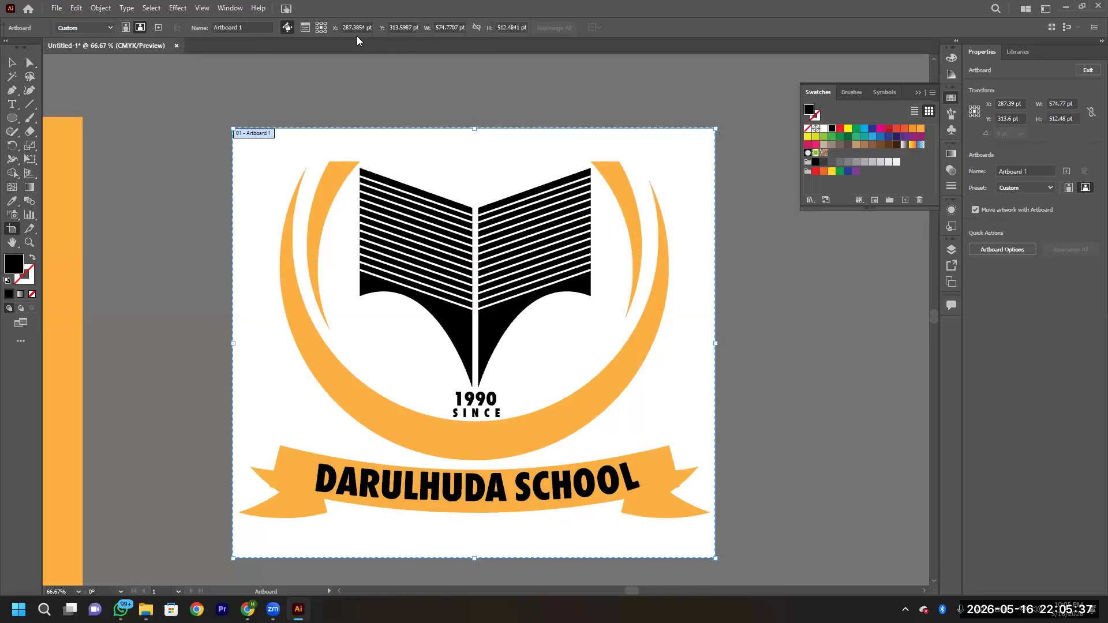
click(11, 62)
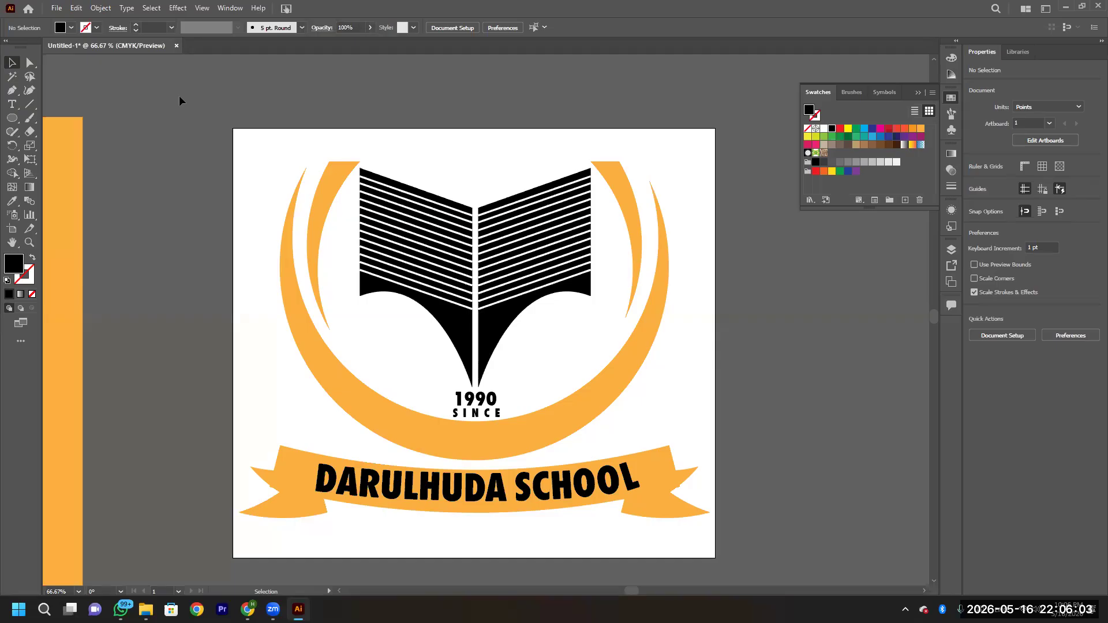
click(57, 8)
Export with Use Artboards as JPEG to Downloads, keeping default JPEG options and replacing Untitled-1-01.jpg.
mouse_move(86, 238)
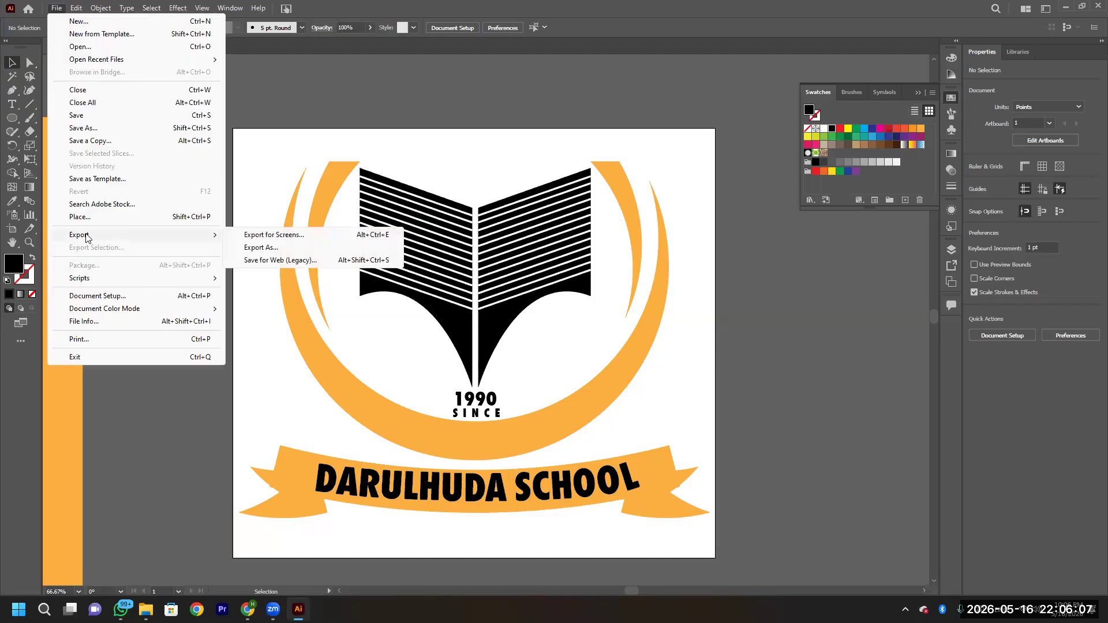
click(243, 252)
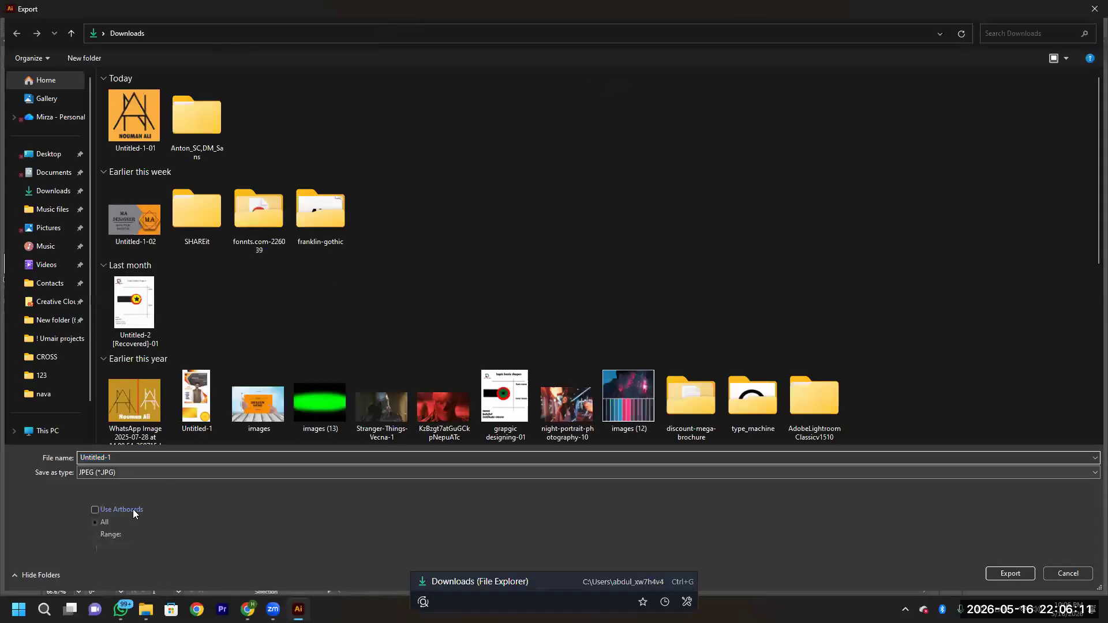
click(133, 509)
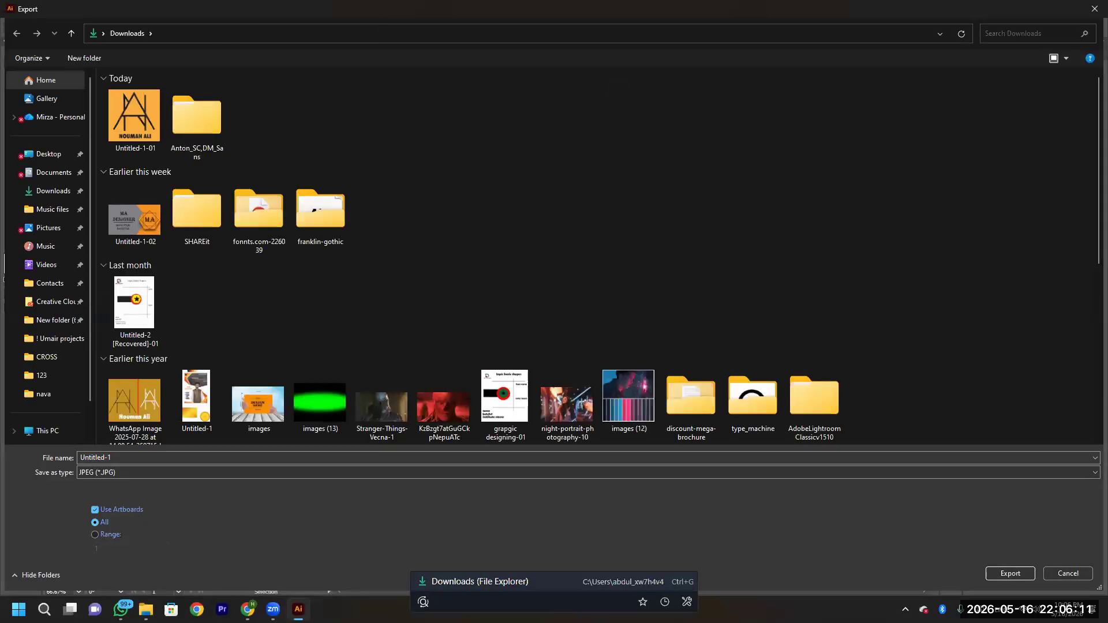
click(991, 571)
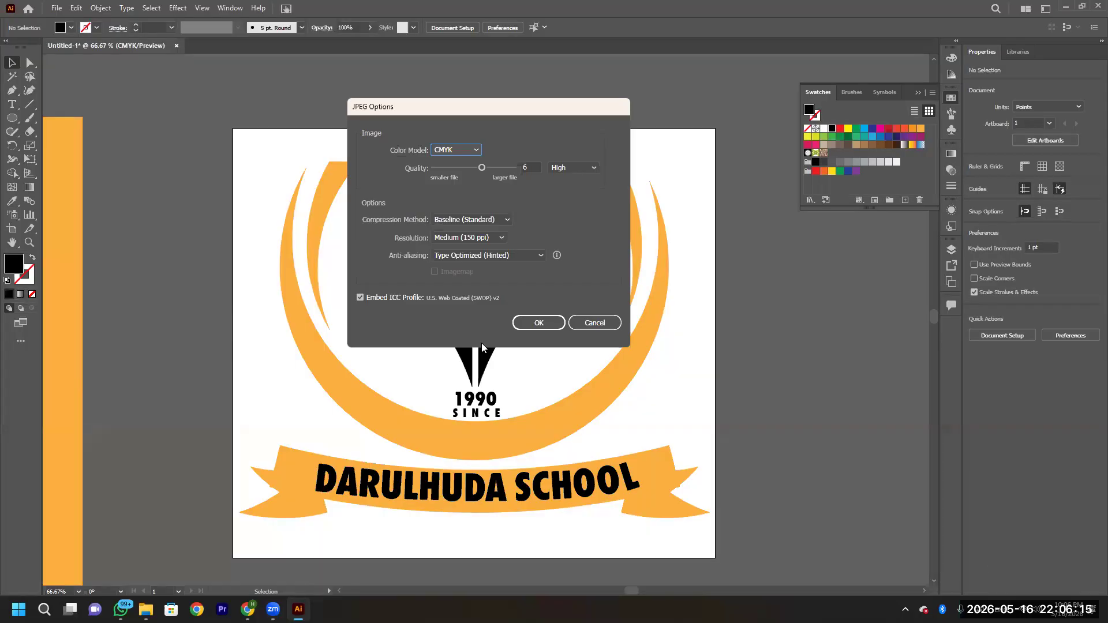
click(531, 325)
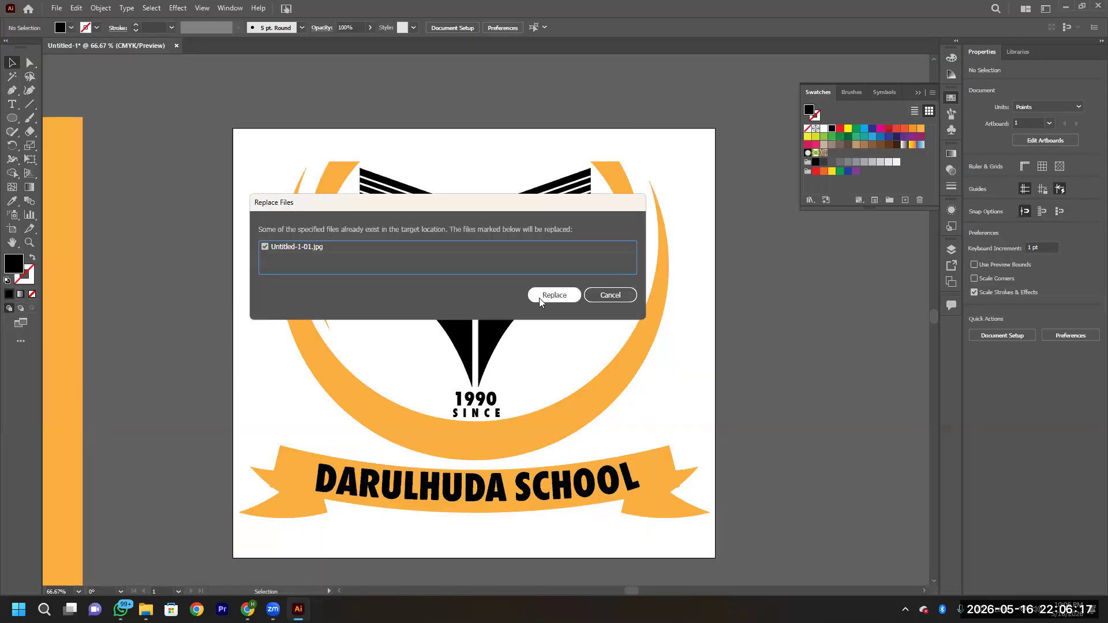
click(539, 298)
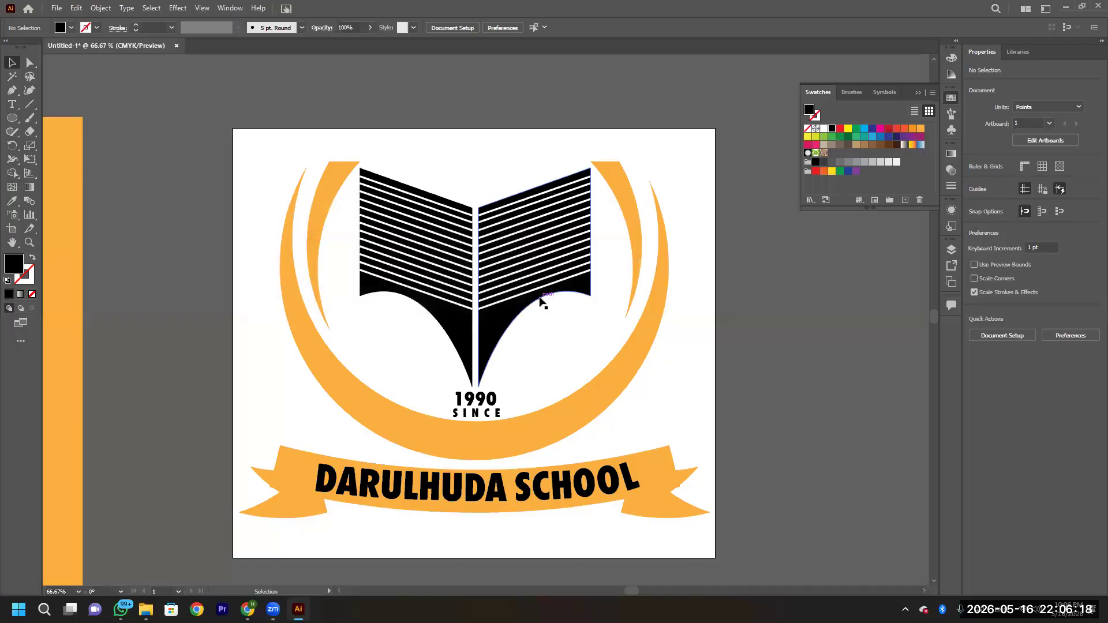
Open Untitled-1-01.jpg from Downloads in Photos and maximize the viewer window.
click(1066, 8)
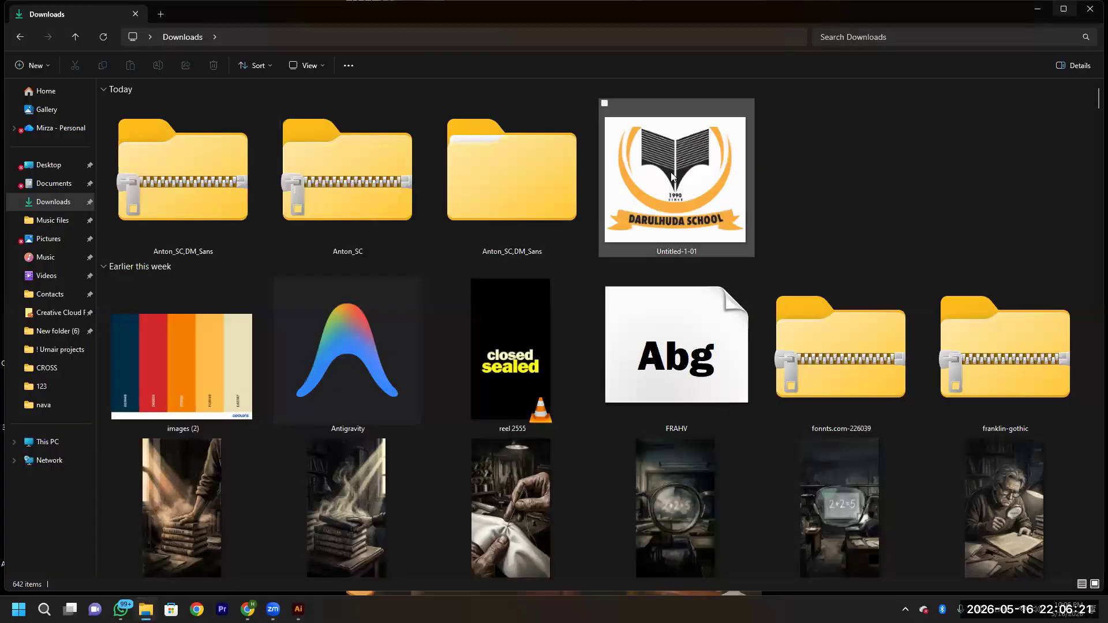
click(673, 186)
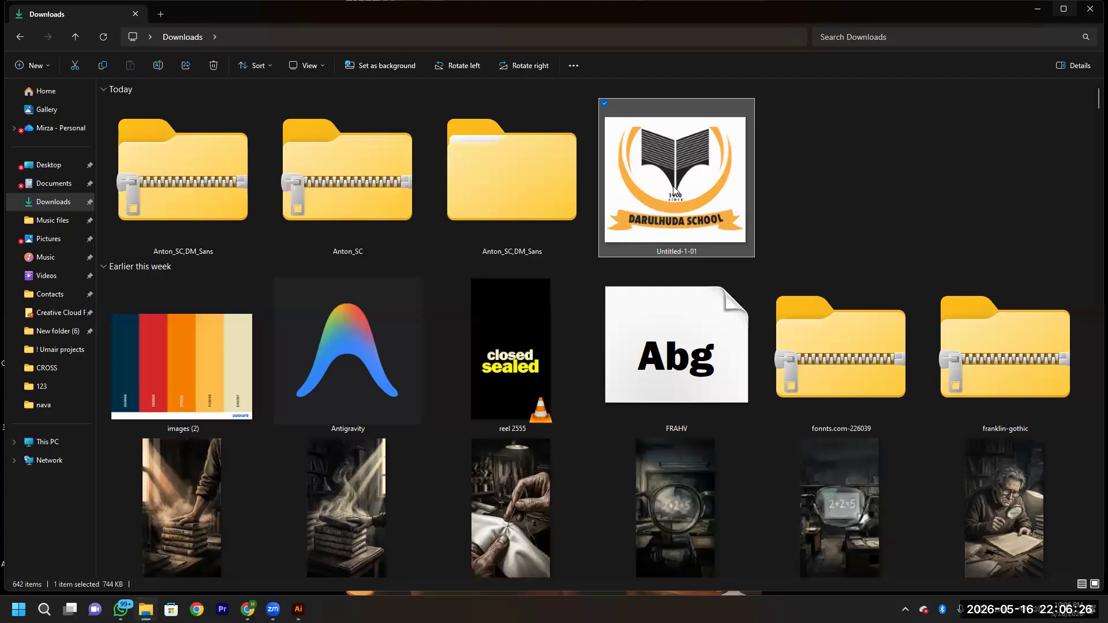
double_click(673, 188)
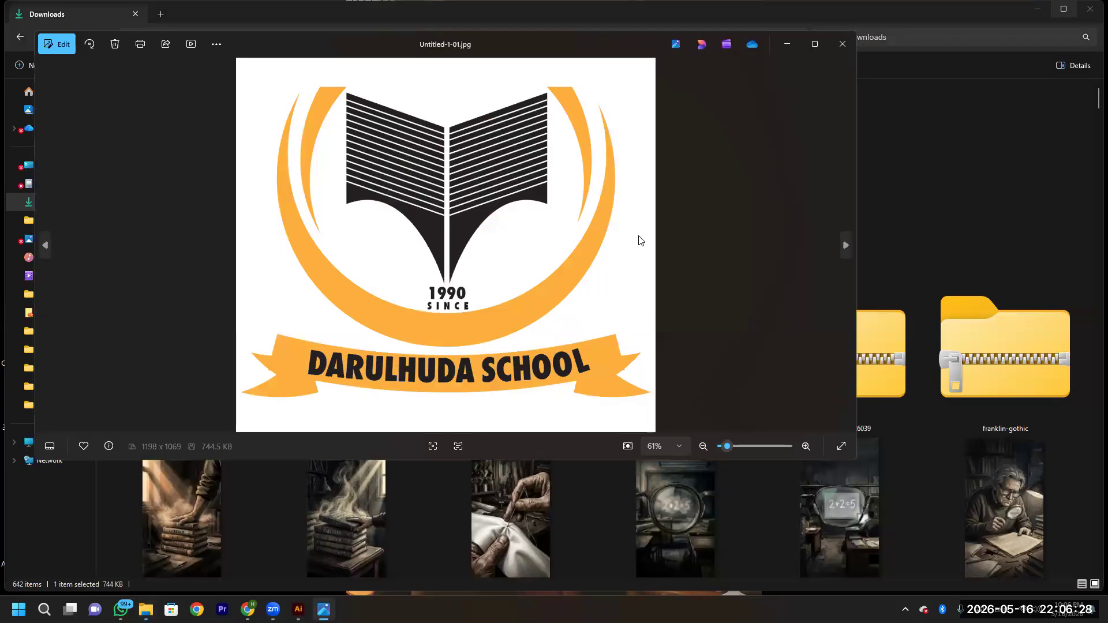
click(817, 49)
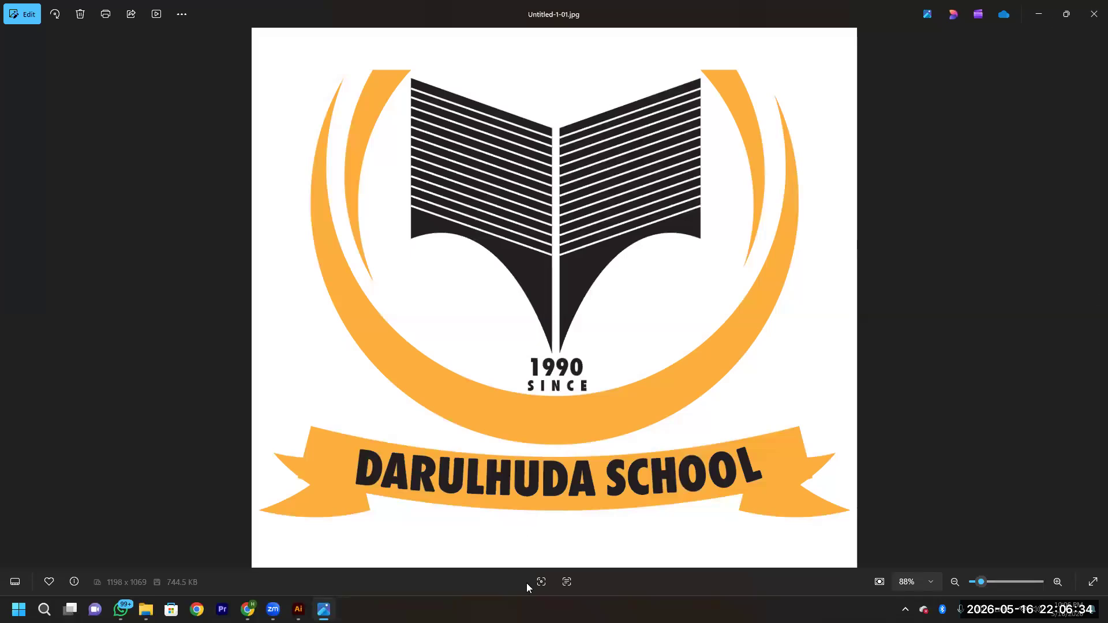
click(312, 576)
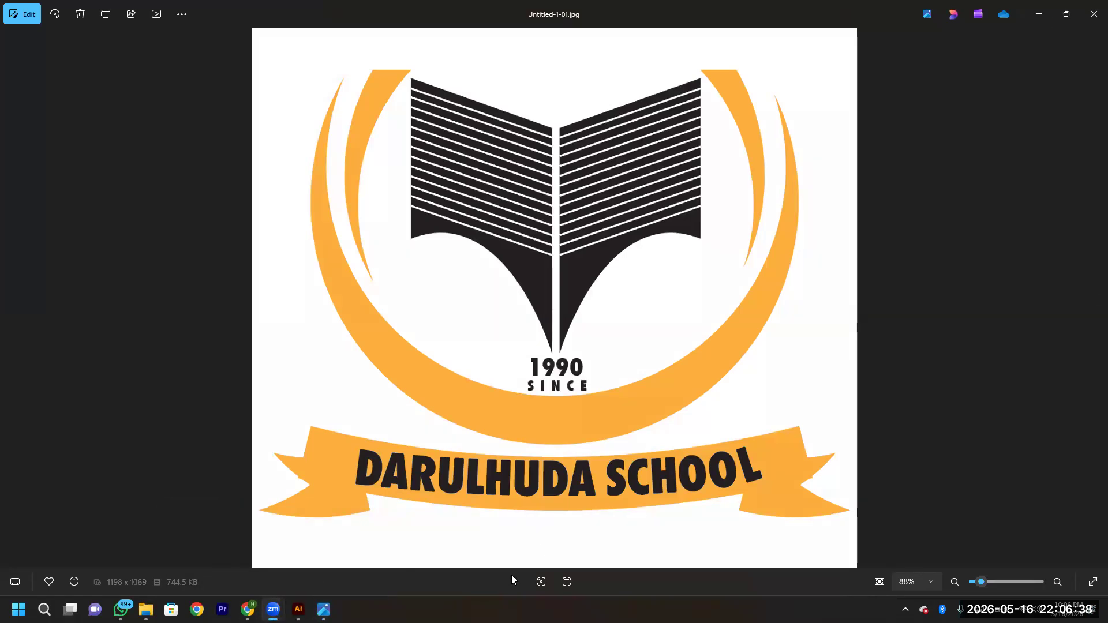